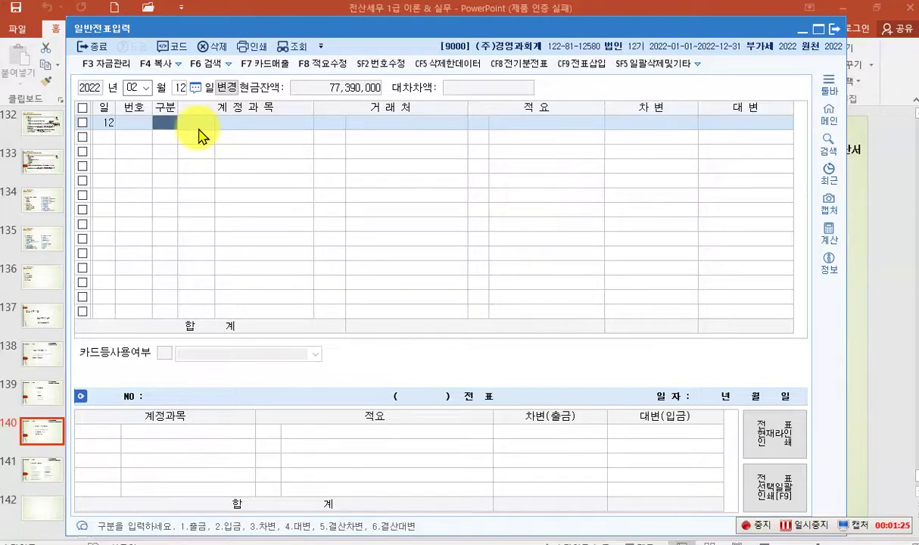
Enter a debit line for February 12 to account 251 외상매입금 with vendor 주성실업(주) and amount 300,000.
type("3")
key("Return")
type("251")
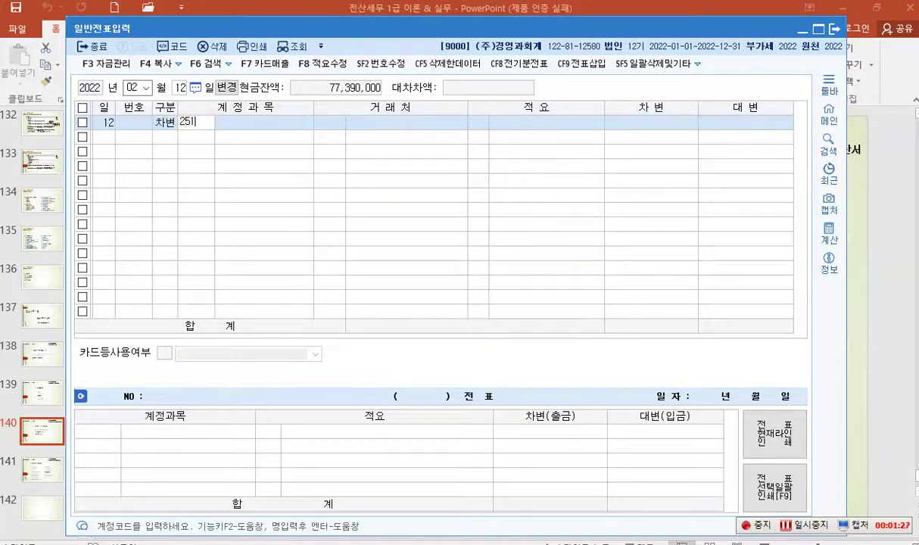
key("Return")
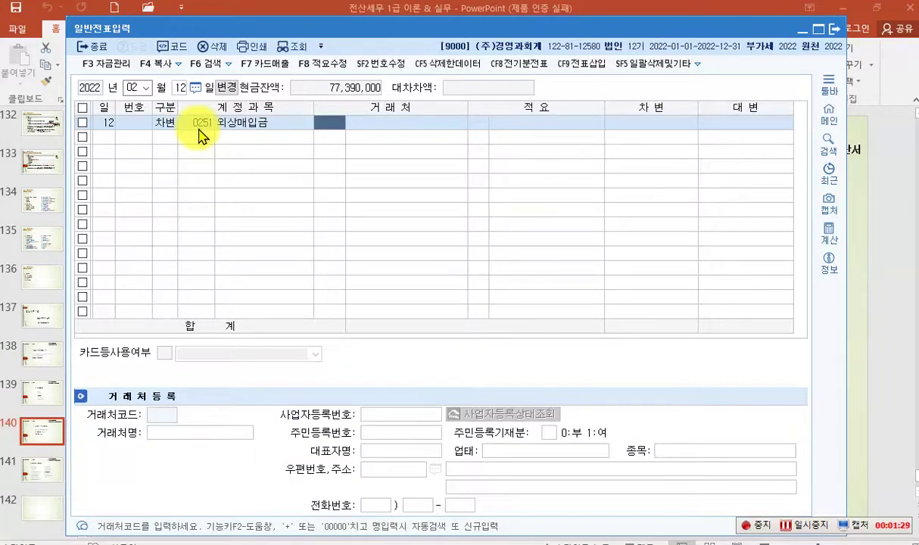
key("F2")
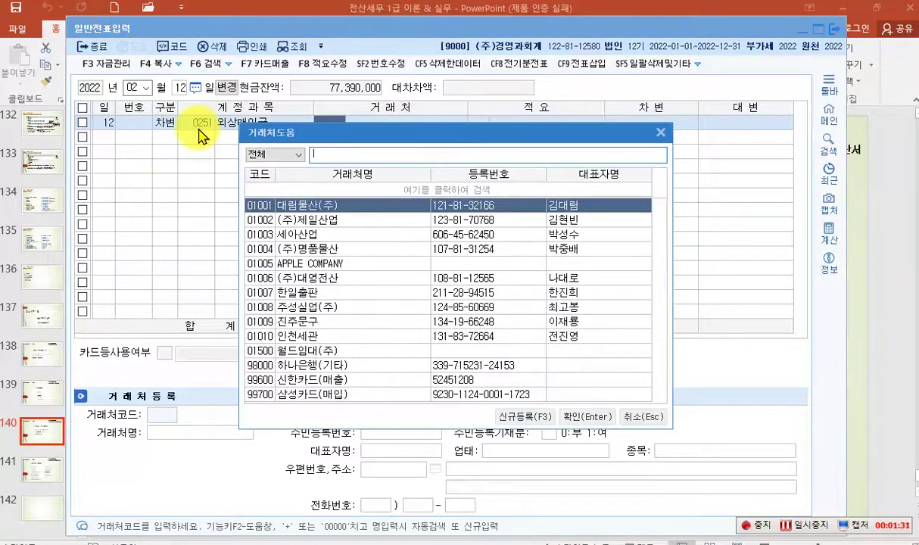
type("주성")
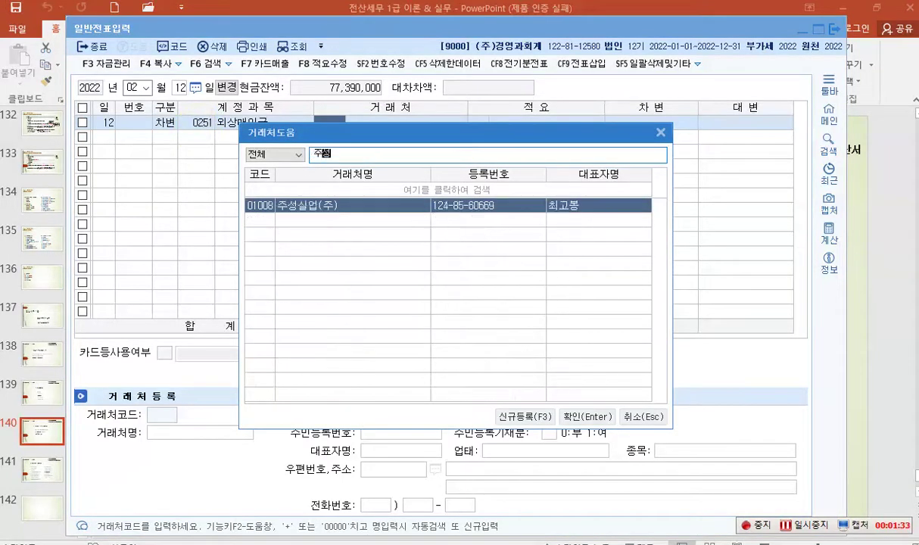
key("Return")
key("Return")
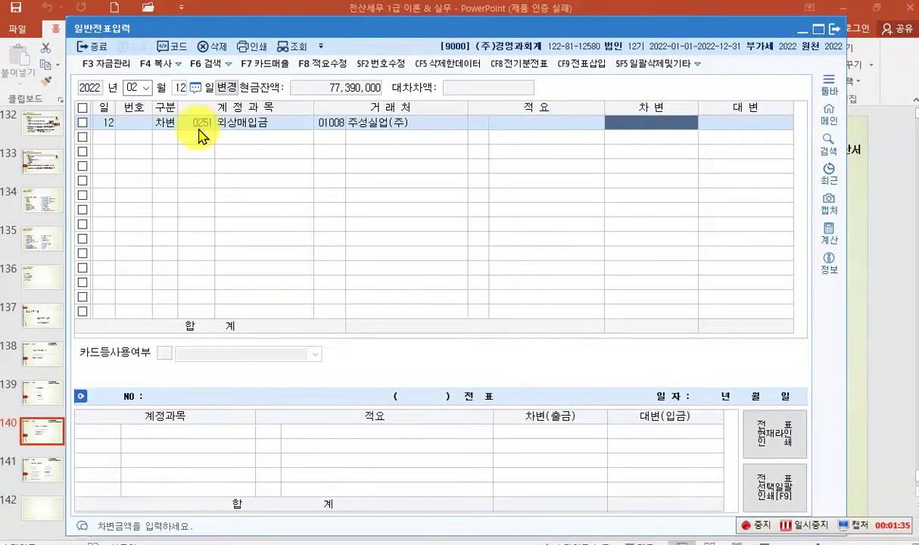
type("3000000")
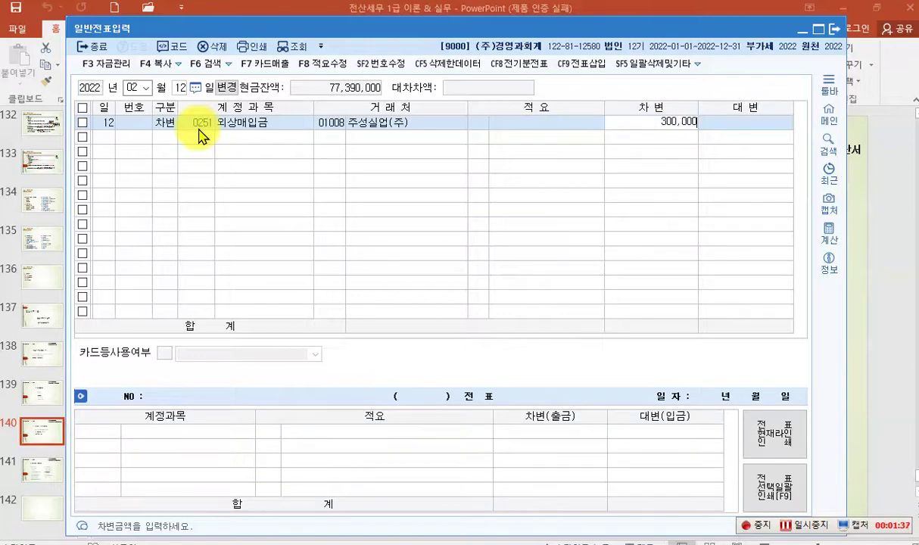
key("Return")
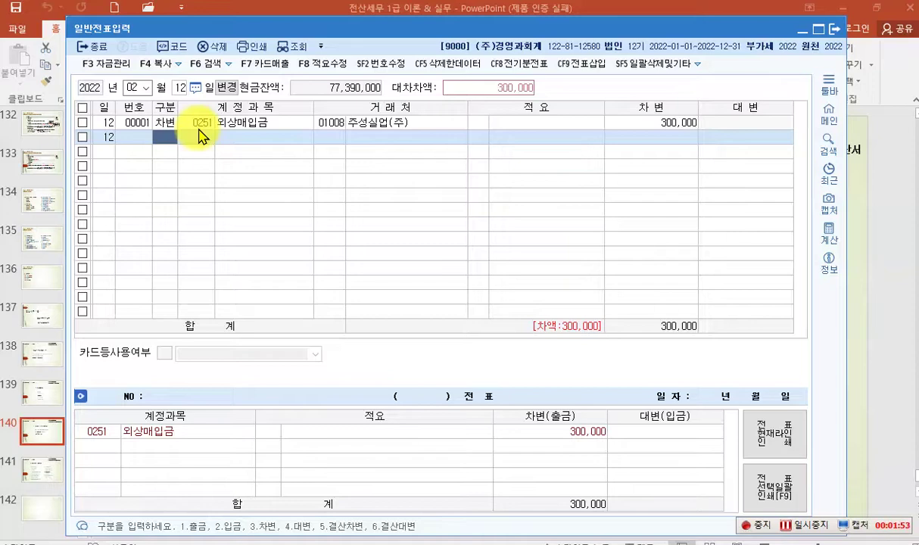
Add the balancing credit line of 300,000 to account 0154 매입환출및에누리 for 원재료, leaving vendor and description blank.
type("4")
key("Return")
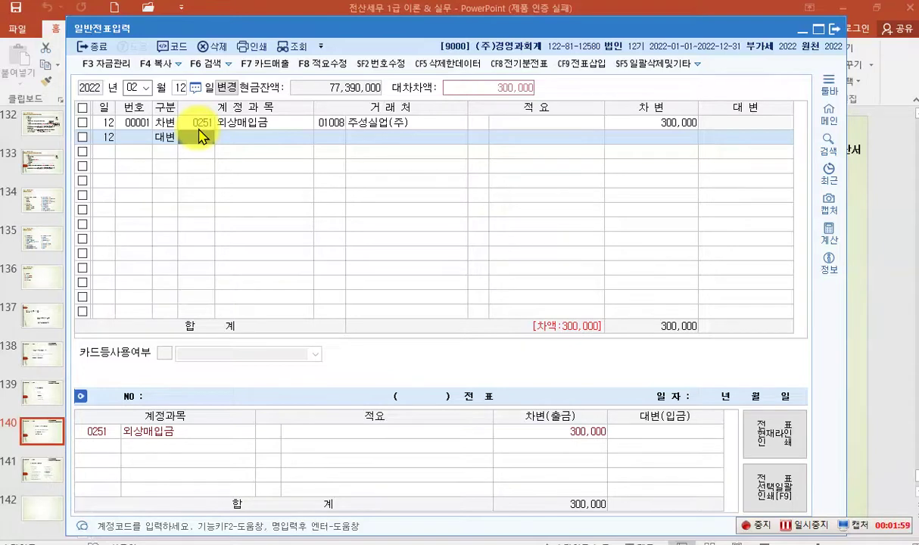
type("매입")
key("Return")
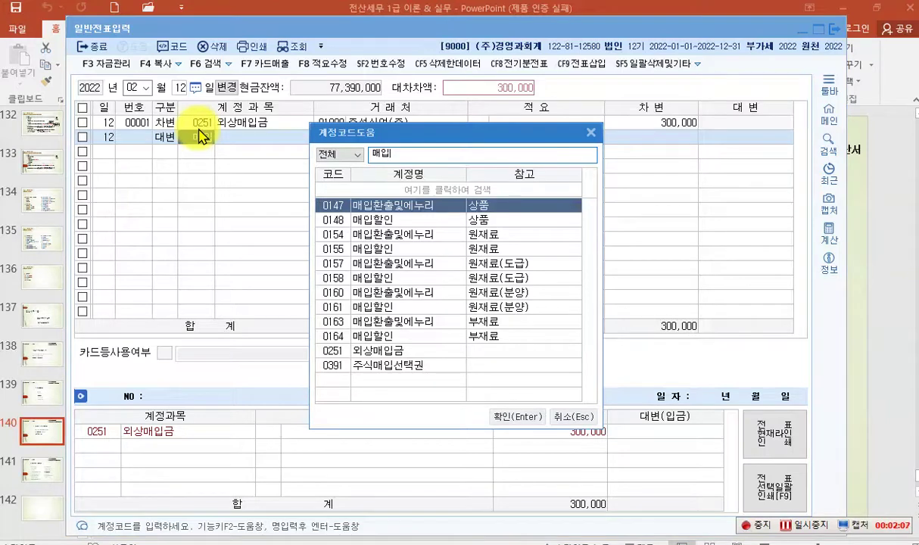
key("Down")
key("Down")
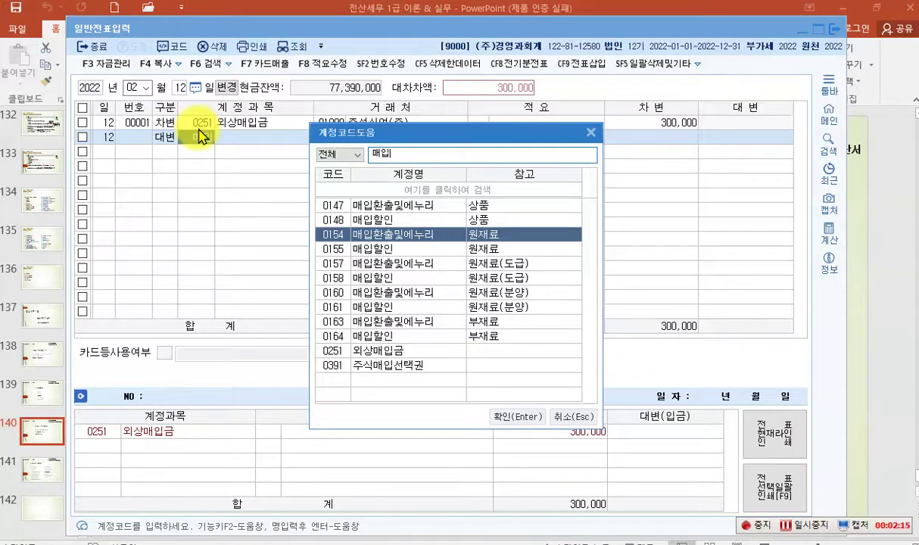
key("Return")
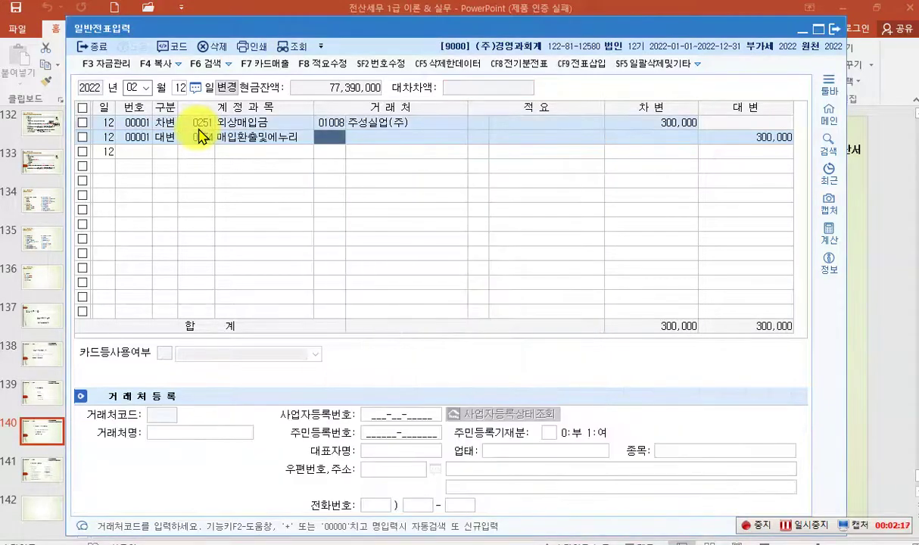
key("Return")
key("Return")
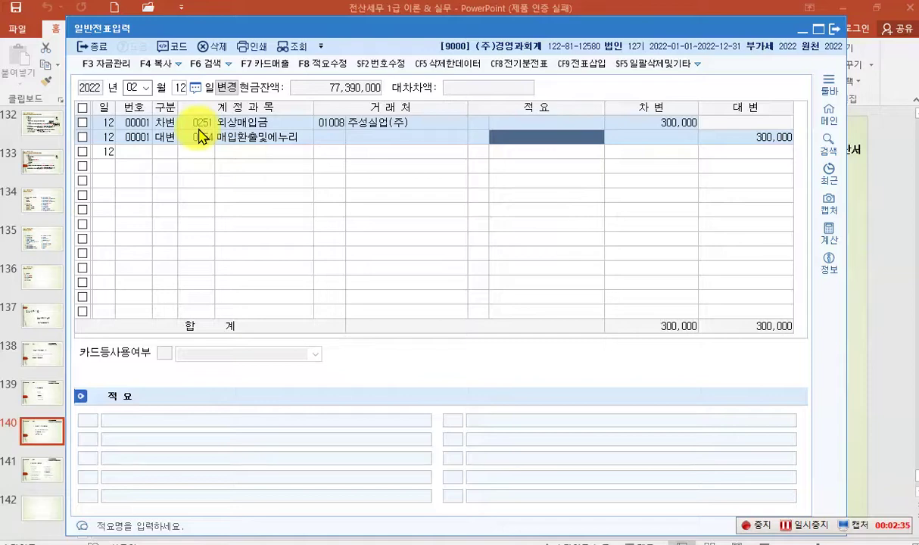
key("Return")
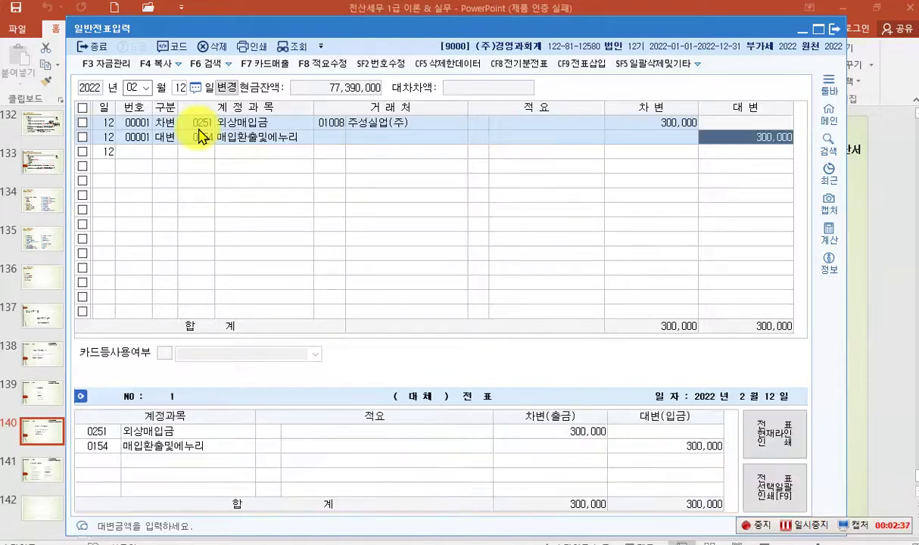
key("Return")
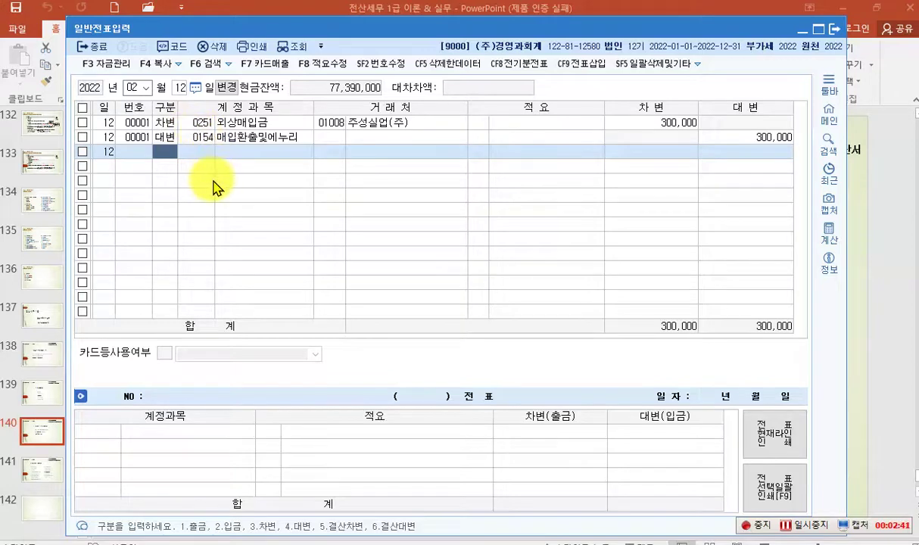
Set the voucher day to 20 and enter a debit line to account 251 외상매입금 for (주)대영전산, amount 6,400,000.
left_click(180, 89)
type("20")
key("Return")
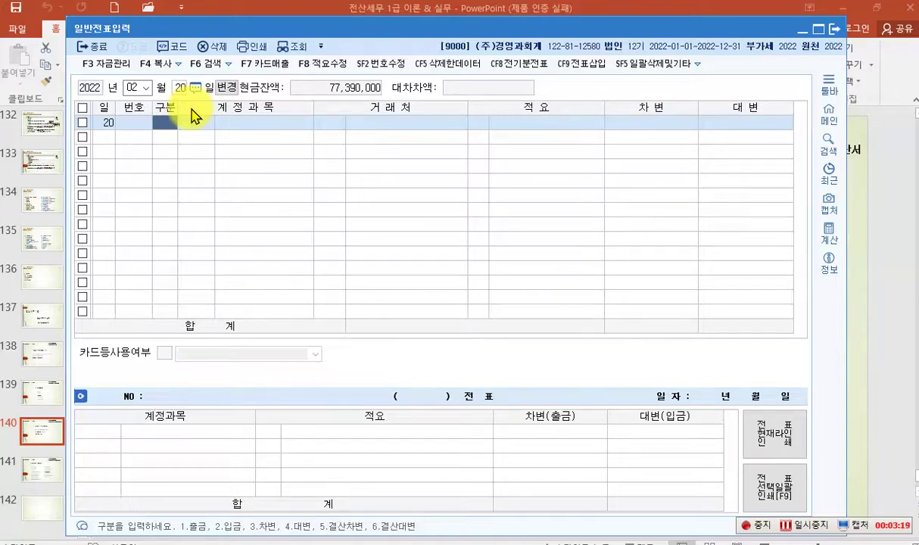
type("3")
key("Return")
type("251")
key("Return")
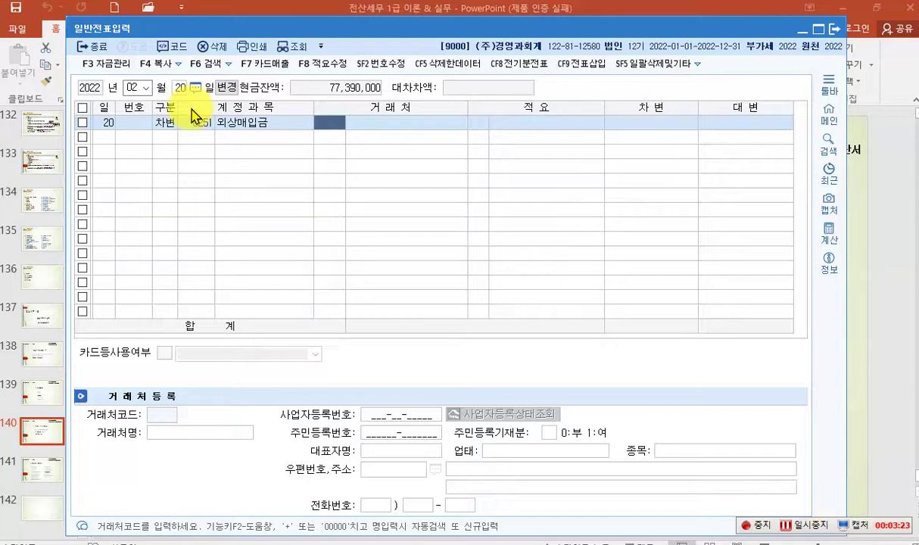
key("F2")
type("대명")
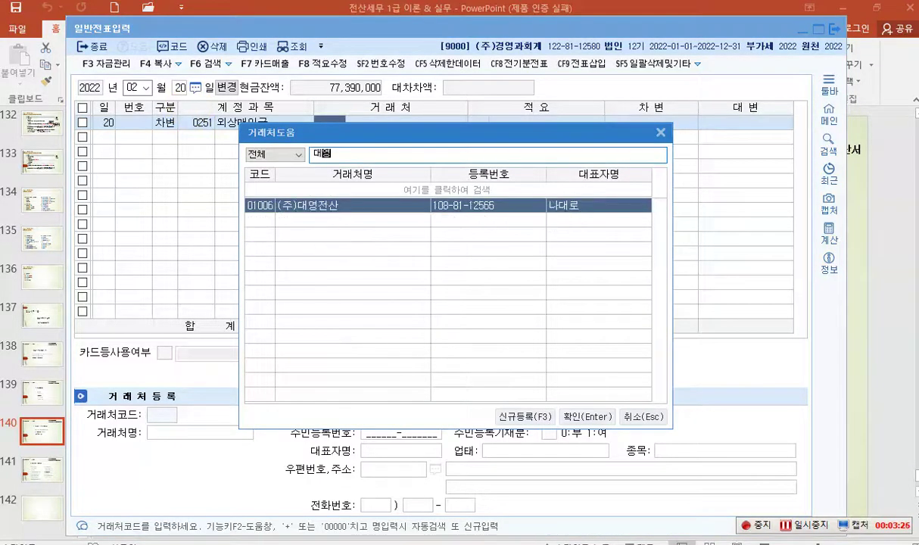
key("Return")
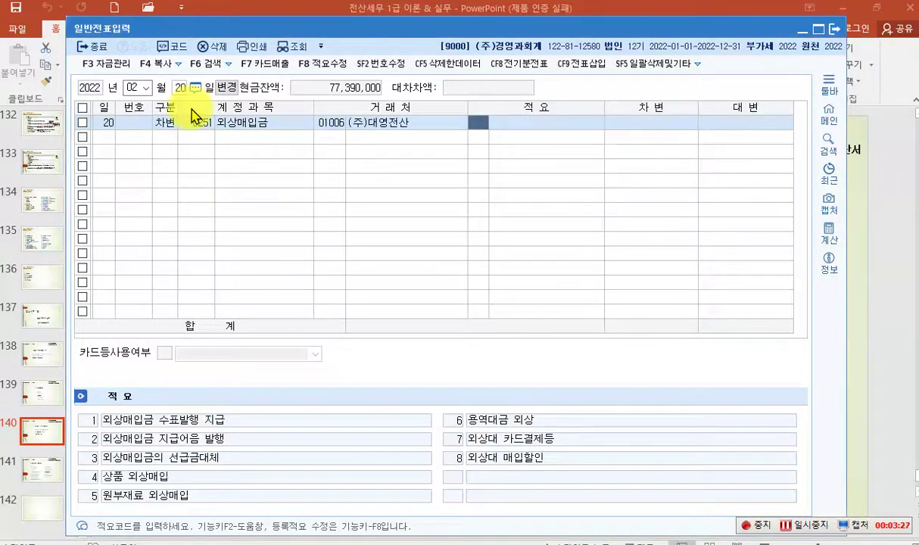
key("Return")
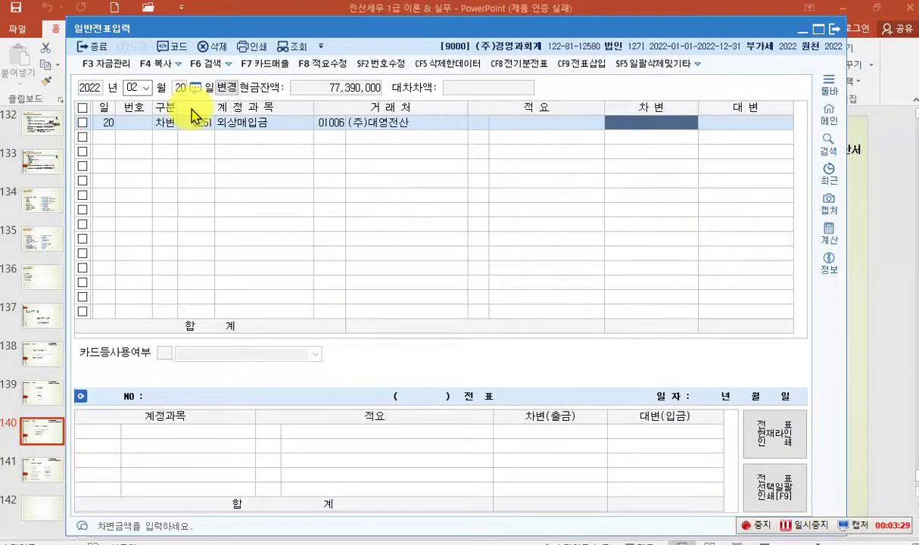
type("6400000")
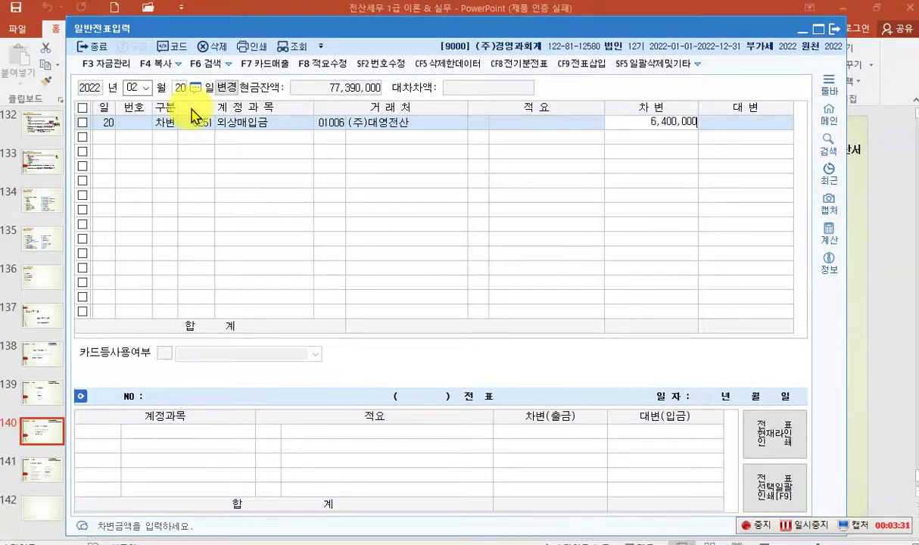
key("Return")
Add the credit line of 6,400,000 to account 260 단기차입금 with vendor 98000 하나은행(기타).
type("4")
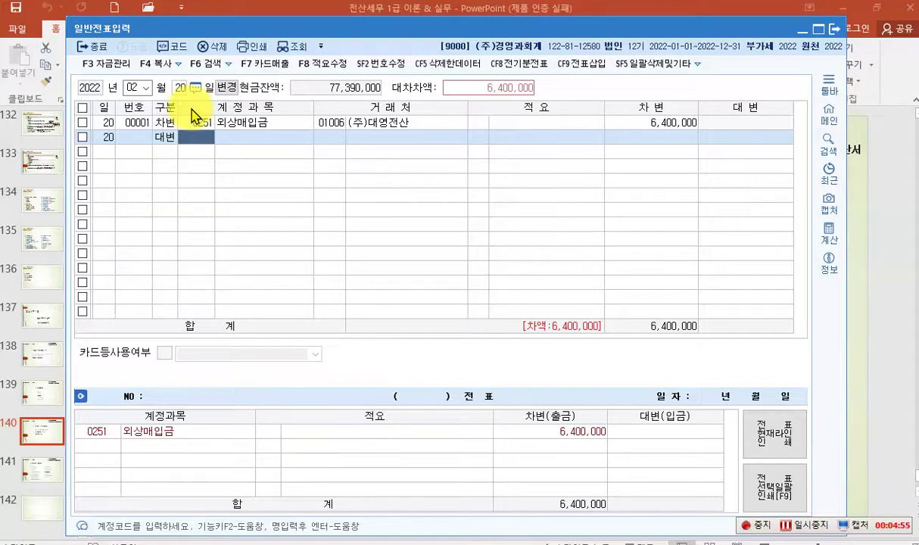
type("260")
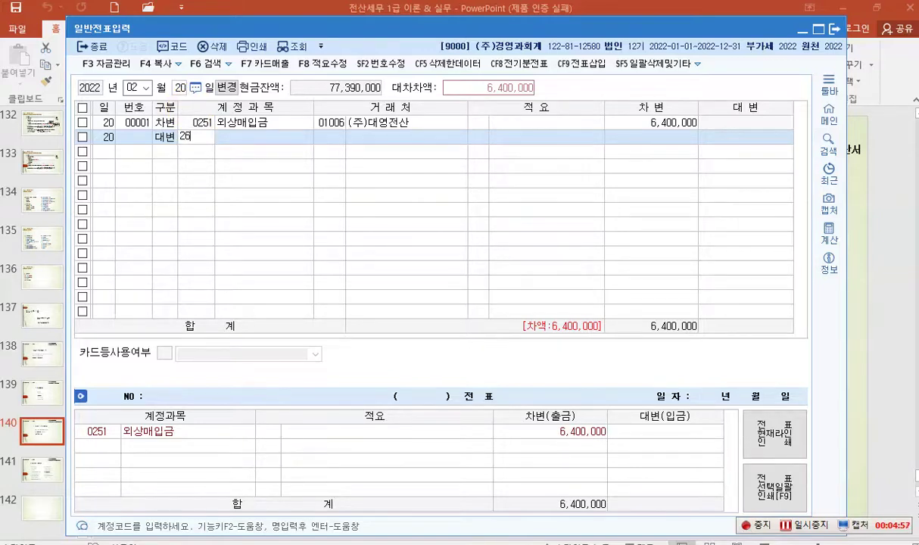
key("Return")
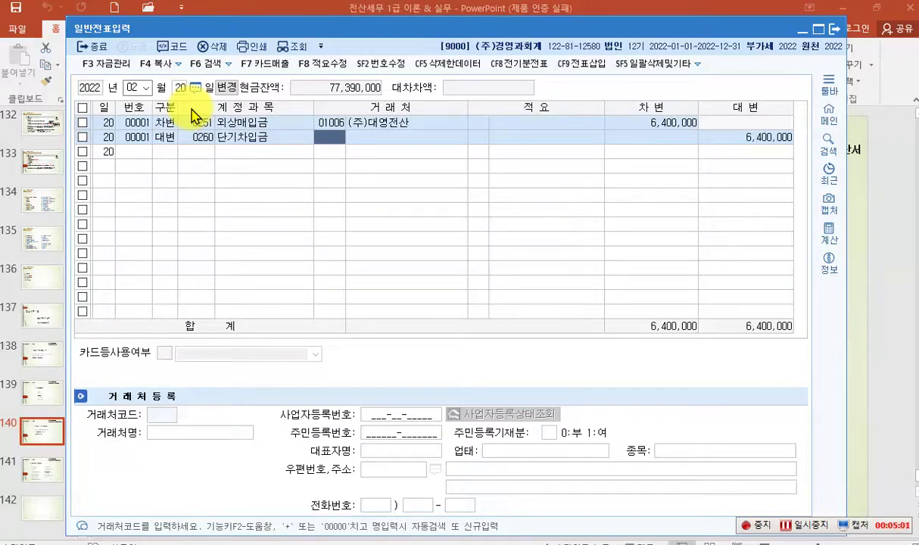
type("98000")
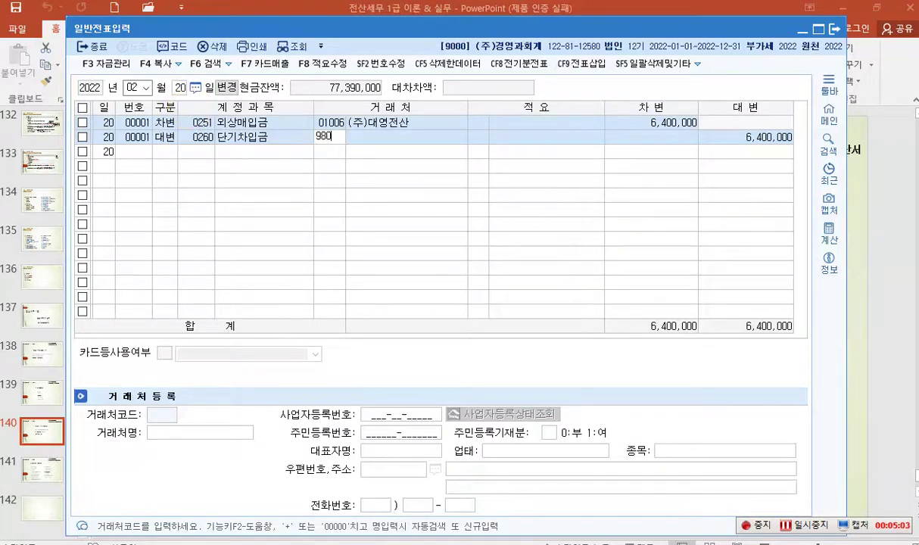
key("Return")
key("Return")
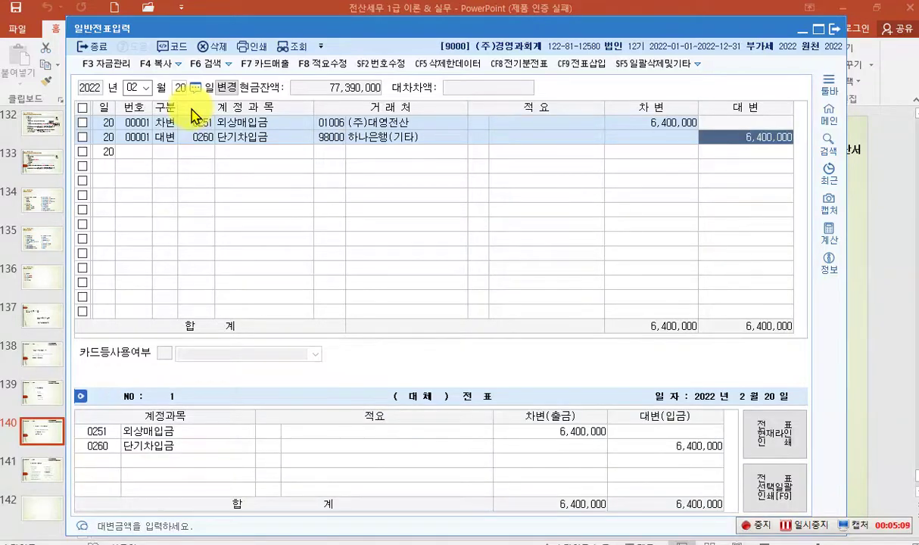
key("Return")
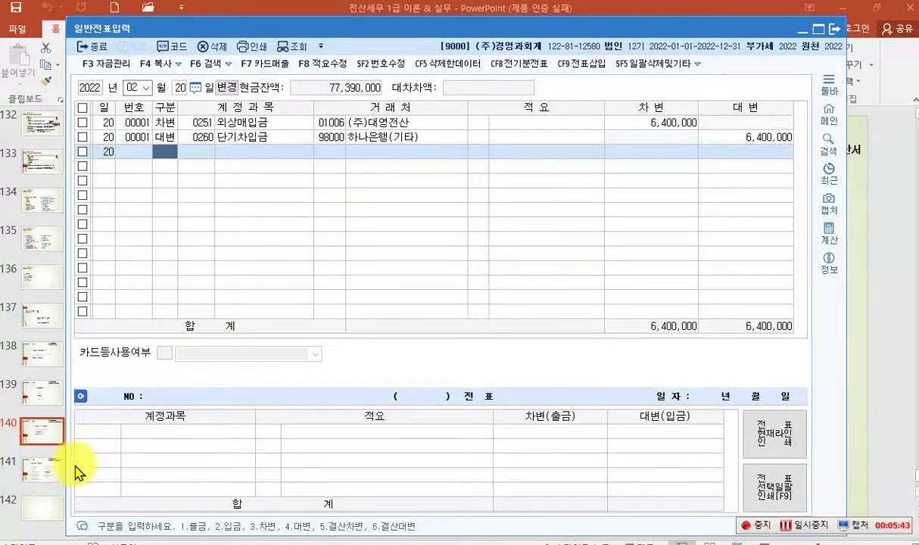
Launch the K-Screen Pen annotation tool, move its palette clear of the voucher grid, and switch to text mode.
left_click(9, 541)
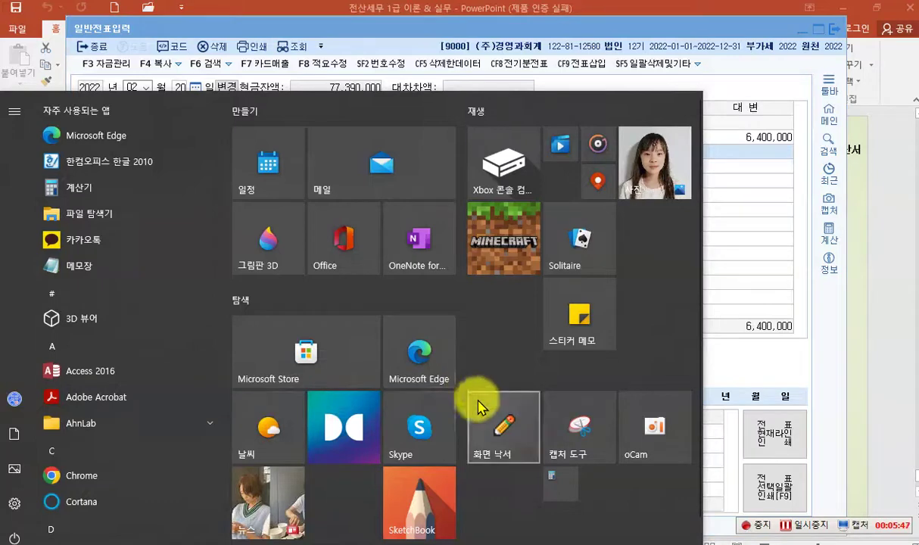
left_click(731, 356)
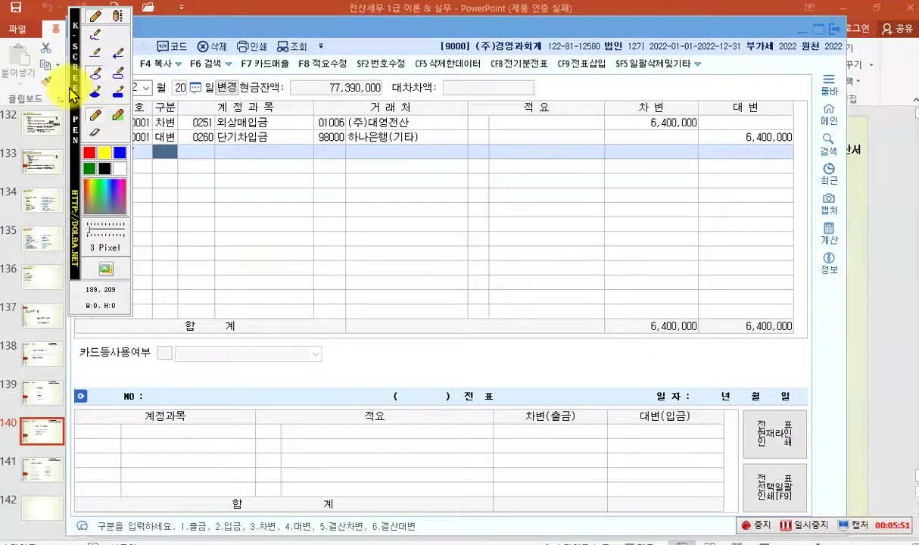
left_click_drag(72, 87, 851, 107)
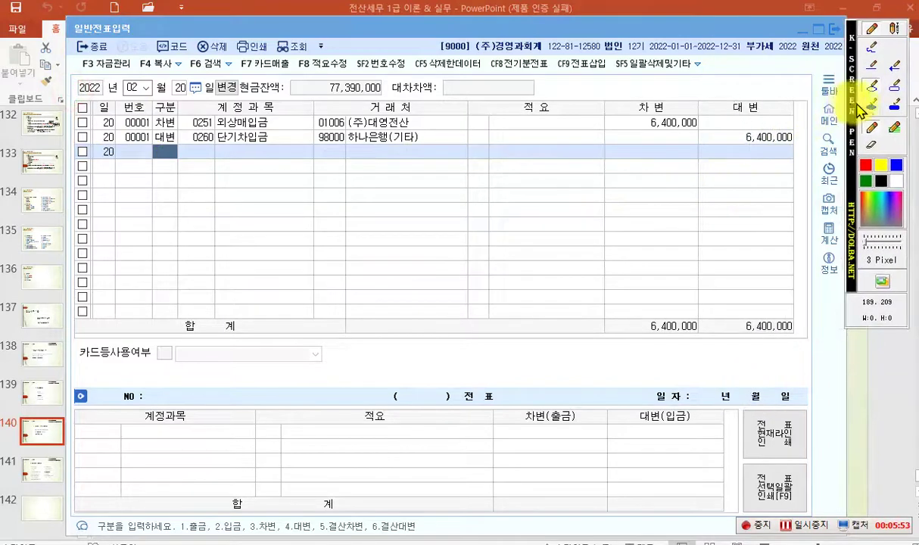
left_click(893, 34)
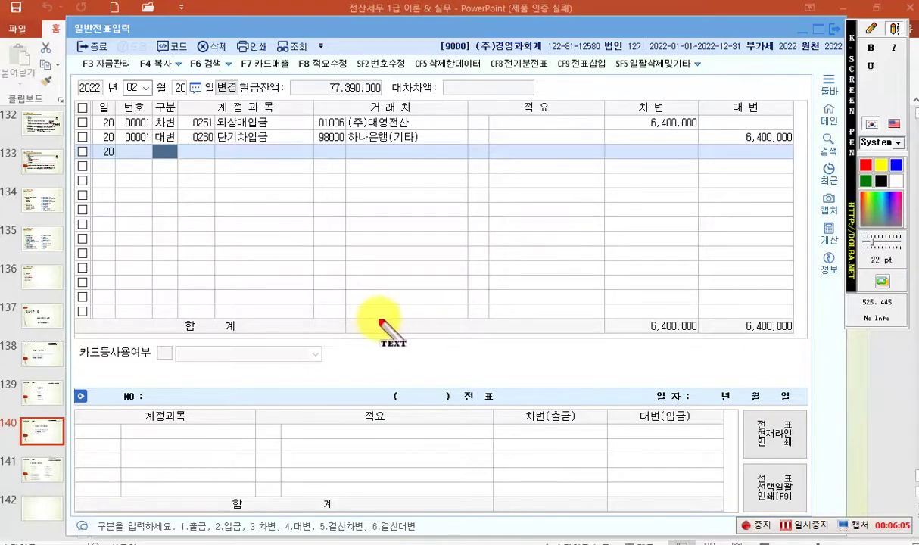
Write the on-screen note "11기 1,150 -> 1,200" over the empty voucher rows and start a new line below it.
left_click(248, 198)
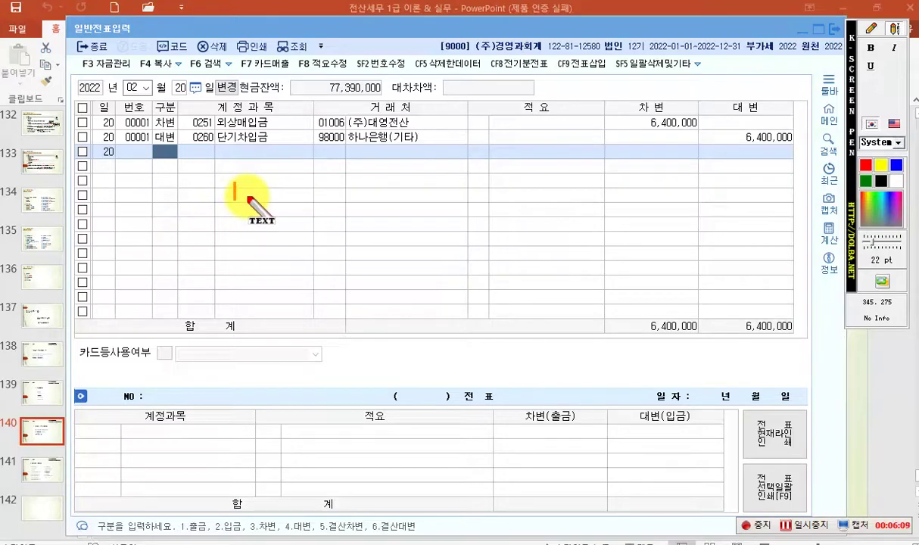
type("11기 1,")
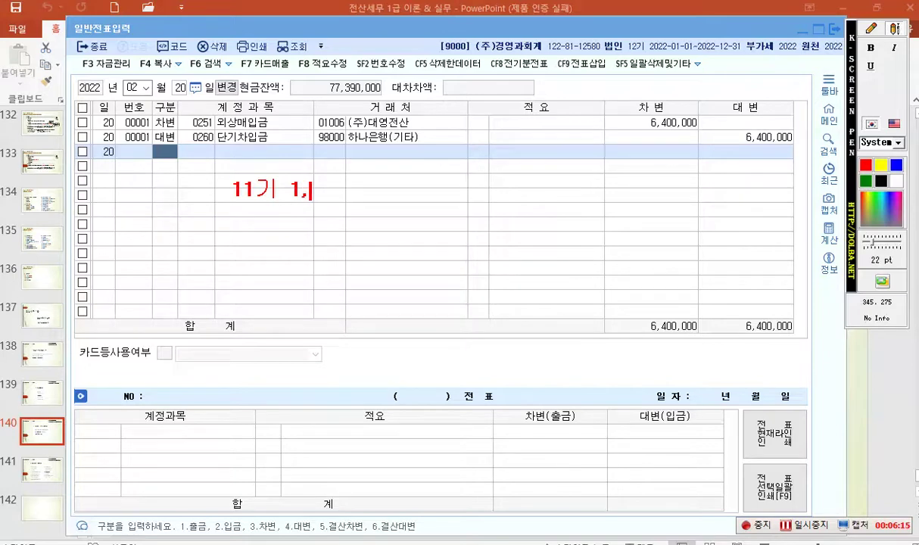
type("150")
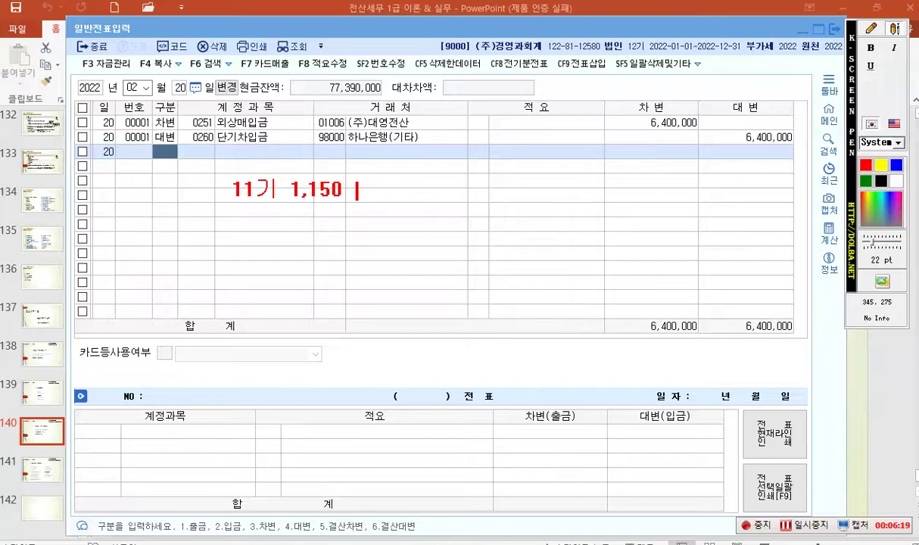
type(" ->")
type("1,200")
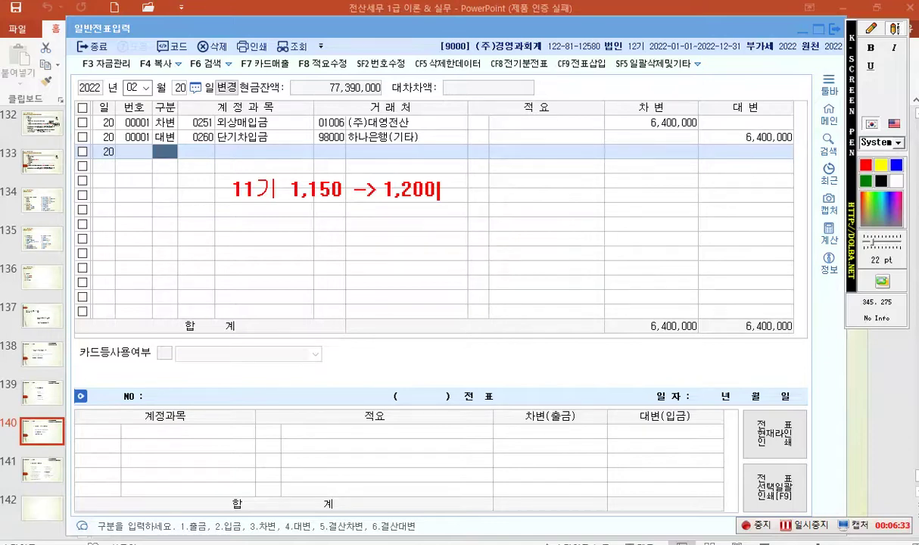
key("Return")
key("Return")
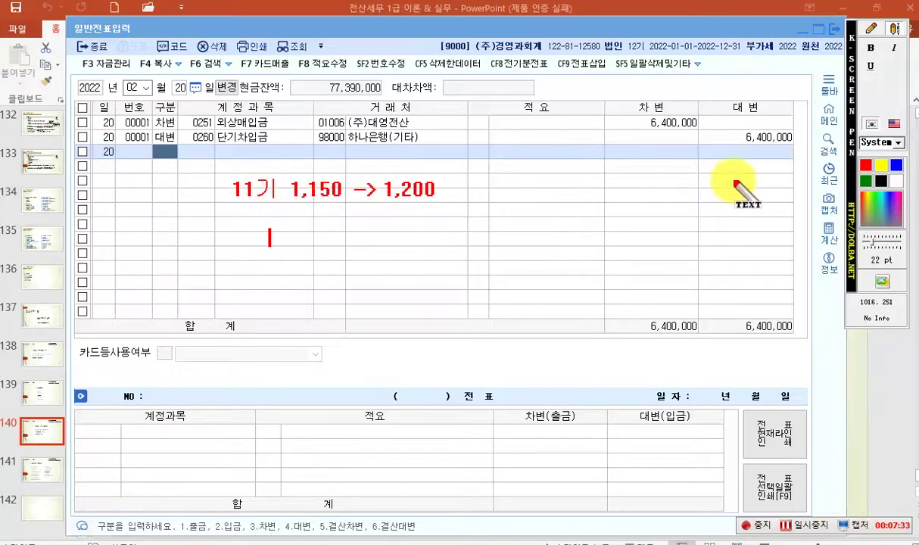
Write the two-line on-screen note "외화환산손익" and "외환차손익" beside the exchange-rate note.
left_click(872, 31)
left_click(894, 28)
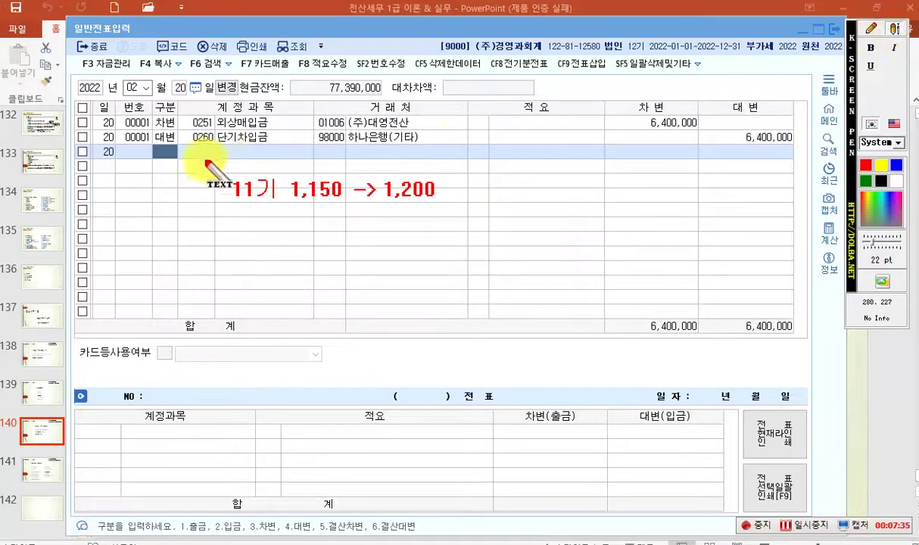
left_click(45, 181)
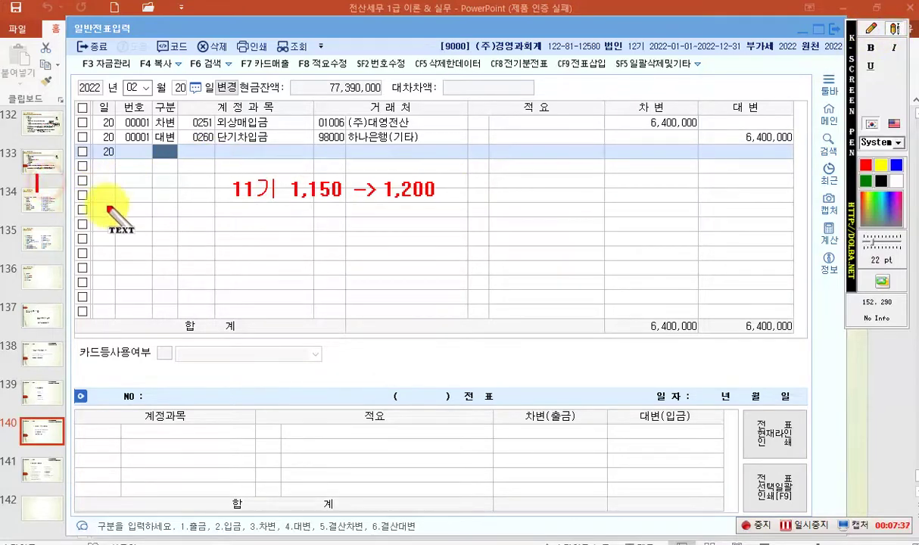
type("ㅇ외화환시")
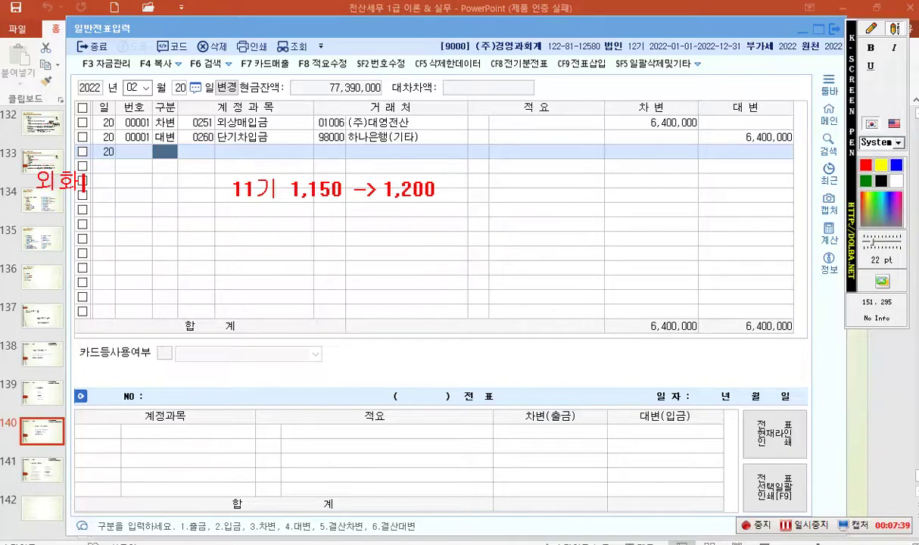
type("산이익")
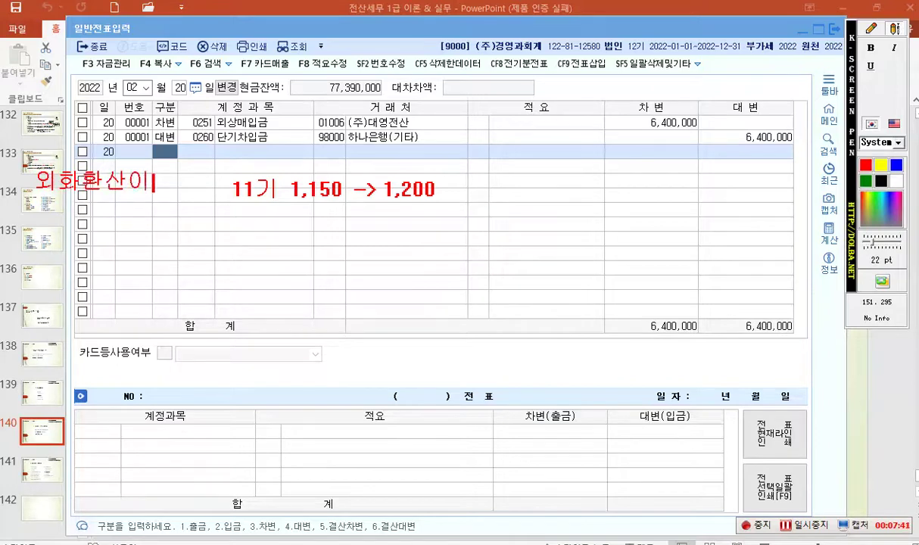
key("BackSpace")
key("BackSpace")
type("손익")
key("Return")
type("외화ㄴ차손")
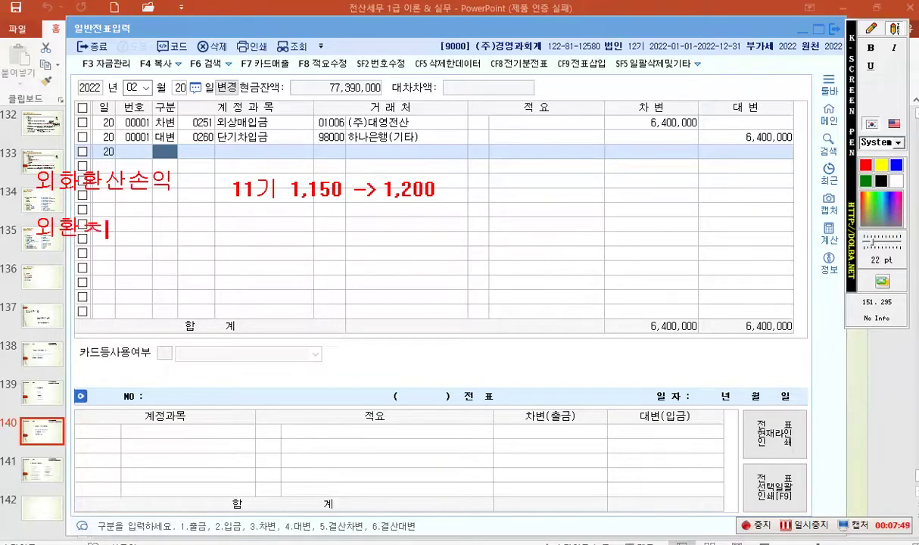
type("익")
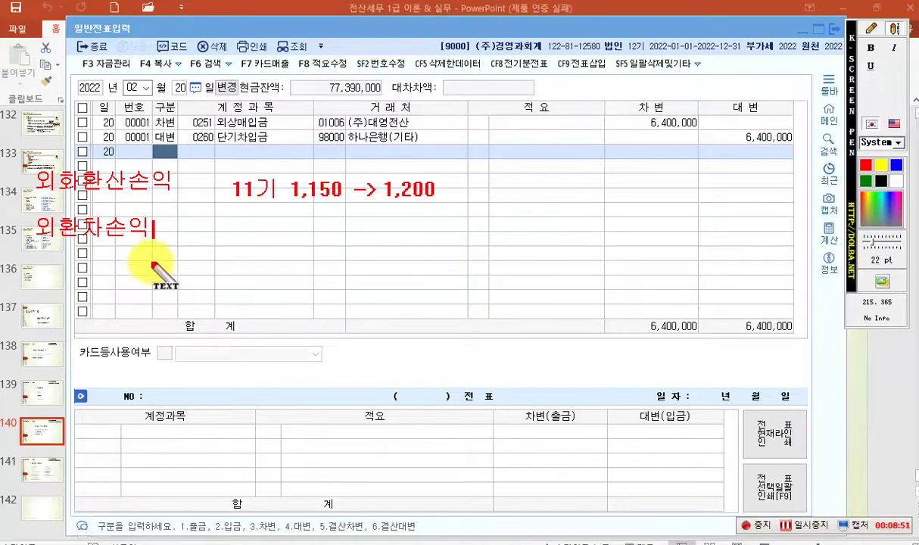
Circle "환산" in the 외화환산손익 note and draw an arrow from it to a new label "평가".
left_click(872, 30)
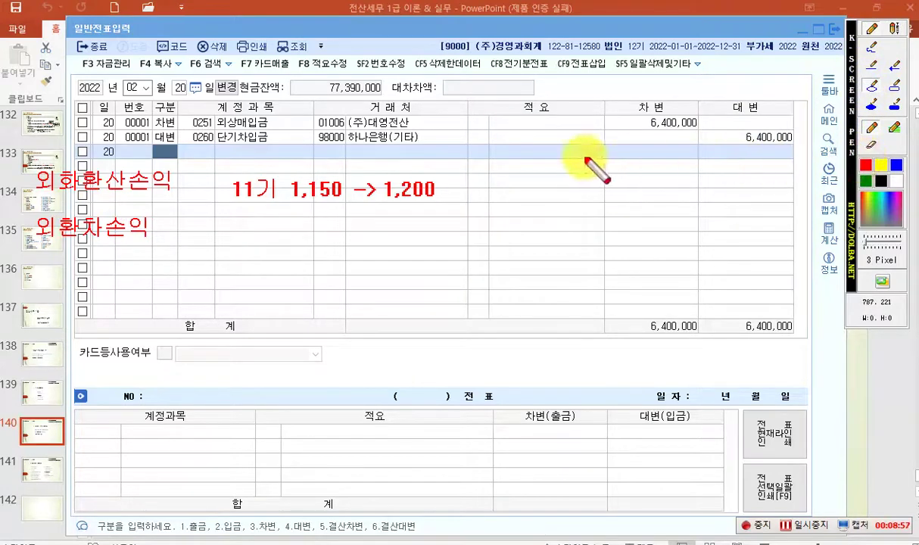
mouse_move(72, 159)
left_mouse_down()
mouse_move(125, 174)
mouse_move(113, 198)
mouse_move(76, 160)
left_mouse_up()
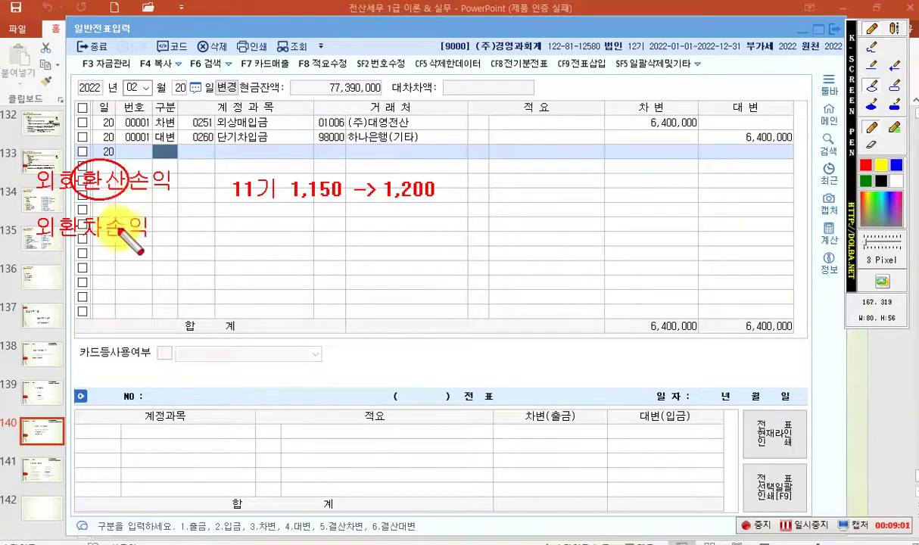
left_click(894, 66)
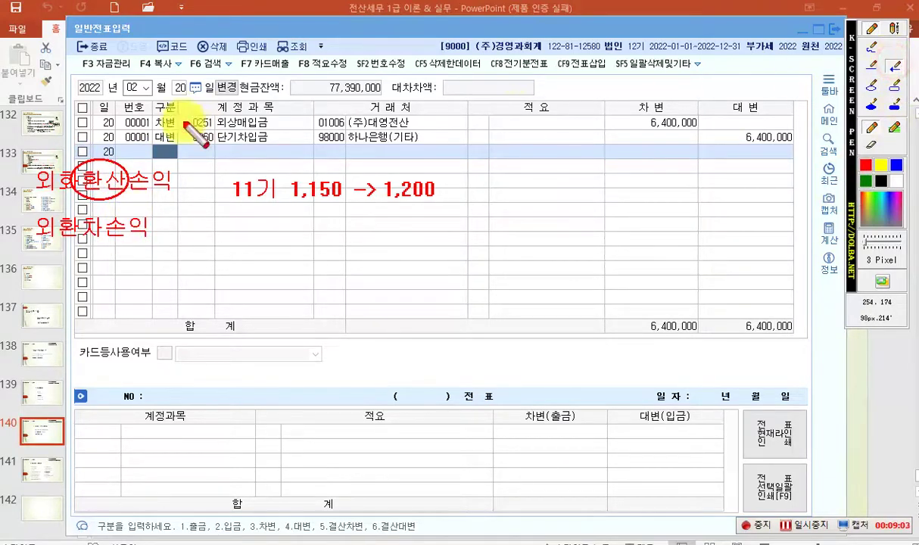
left_click_drag(113, 161, 163, 135)
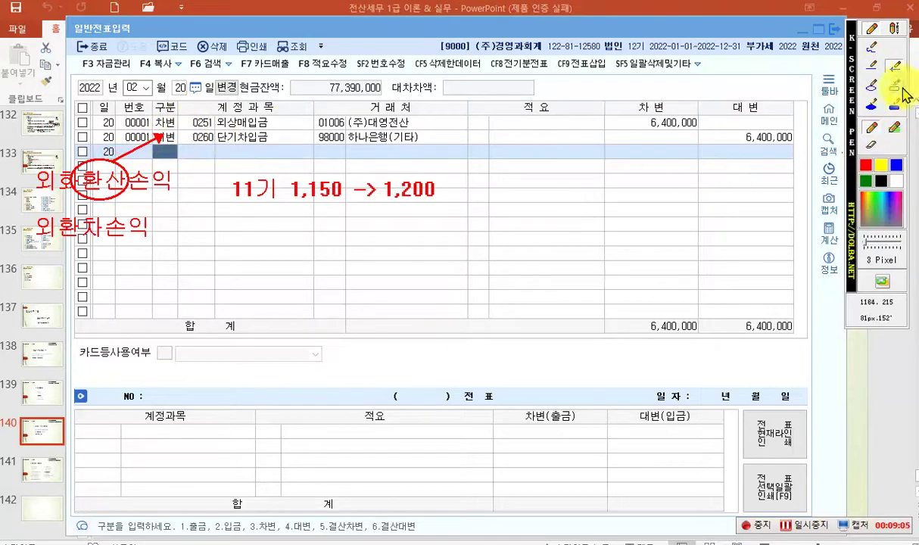
left_click(894, 28)
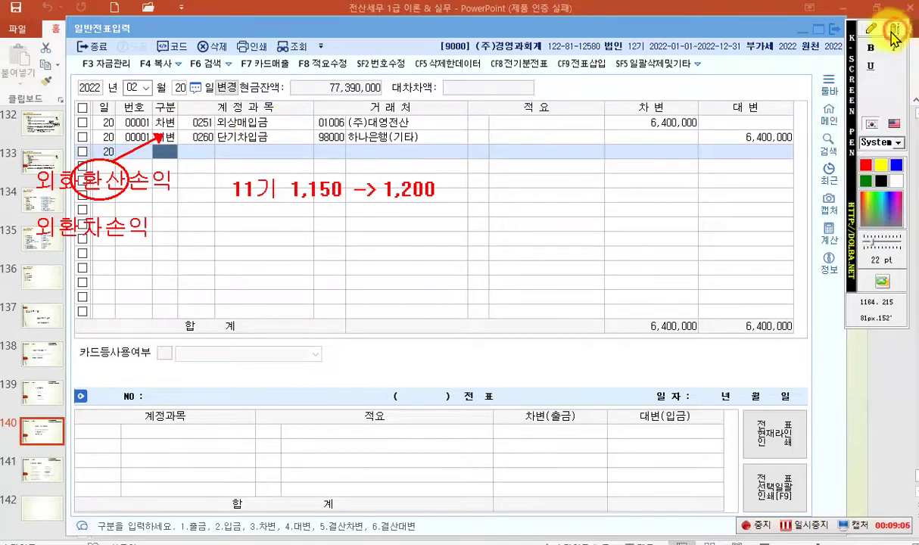
left_click(168, 136)
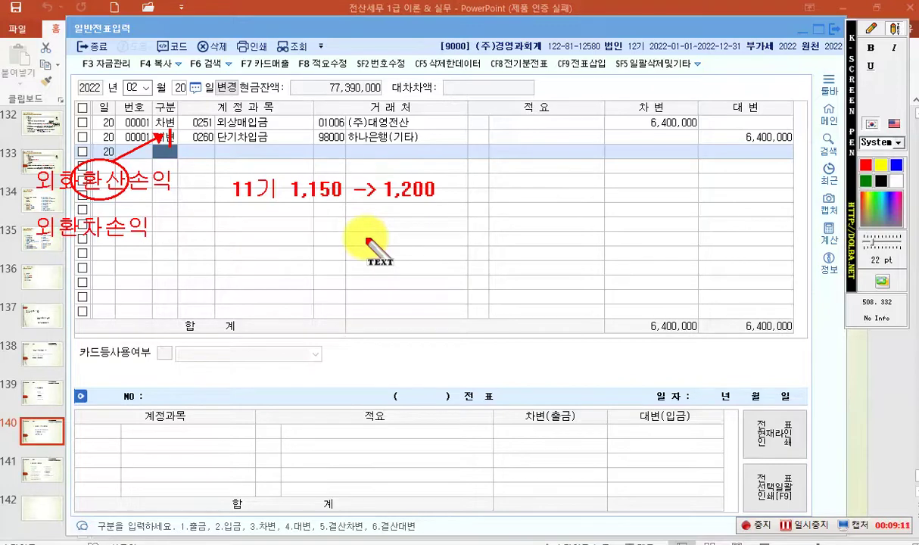
type("평가")
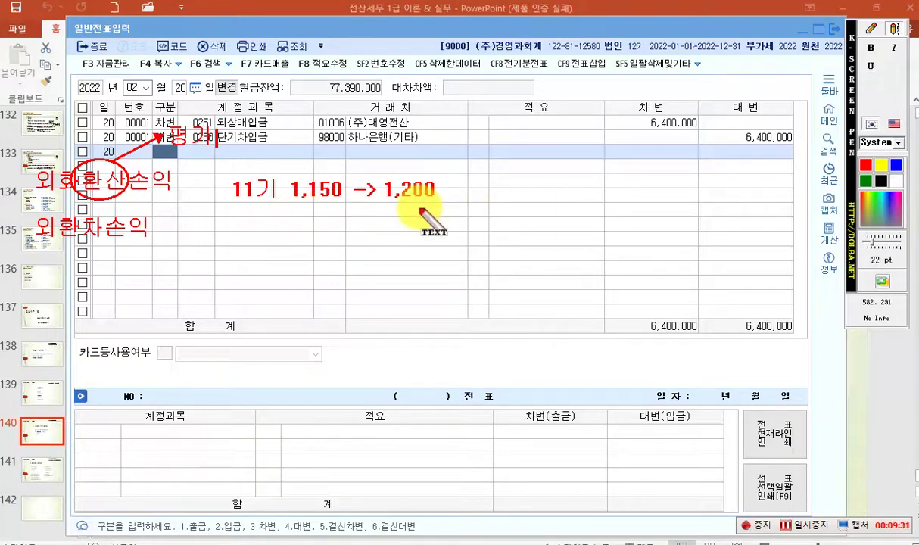
Place a small red arrowhead under the 1,200 rate and write "50" beside it.
left_click(871, 28)
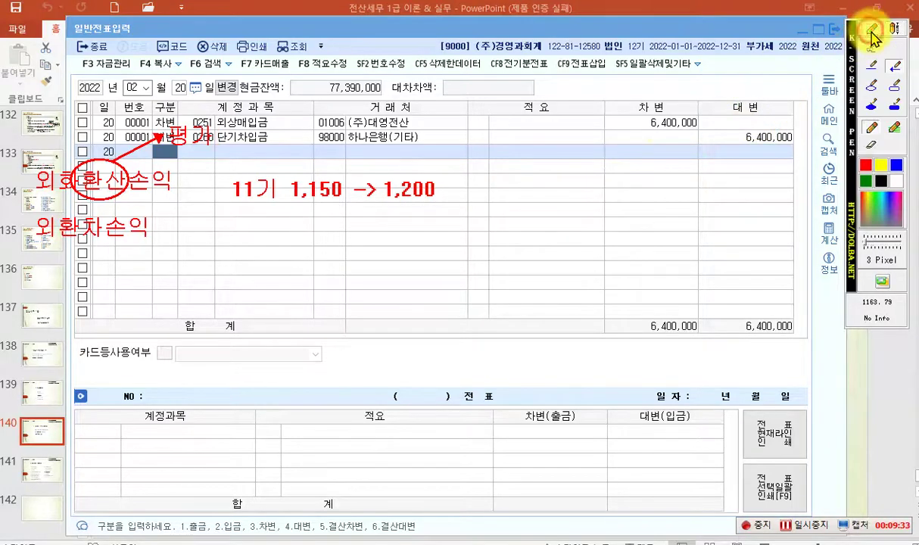
left_click(402, 222)
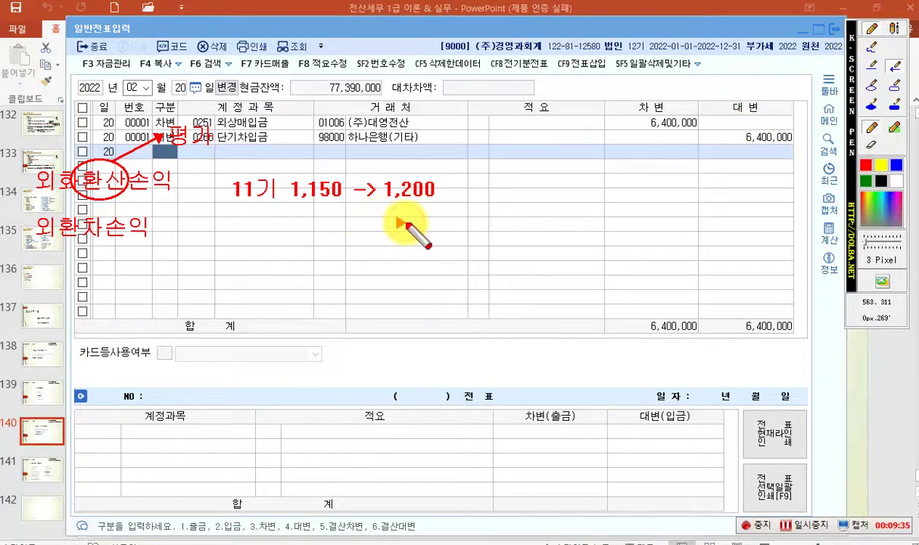
left_click(895, 28)
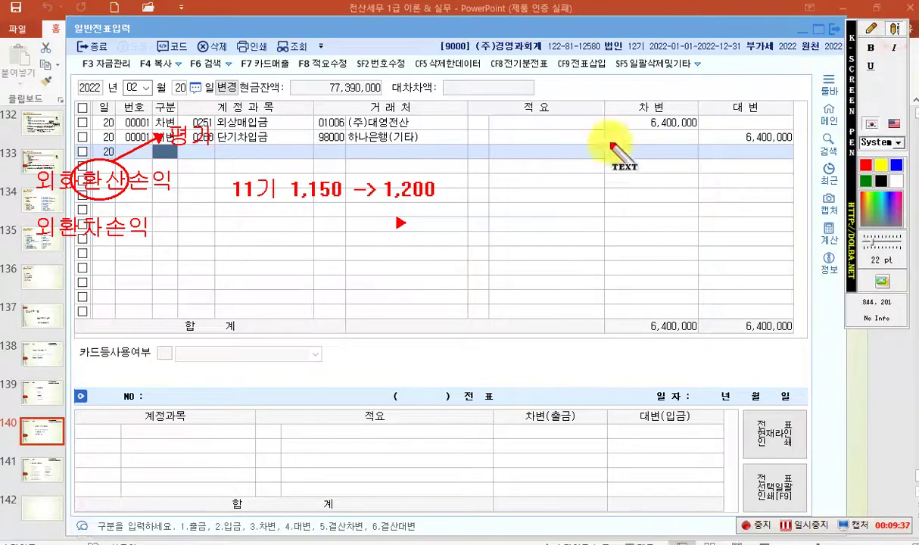
left_click(424, 227)
type("50")
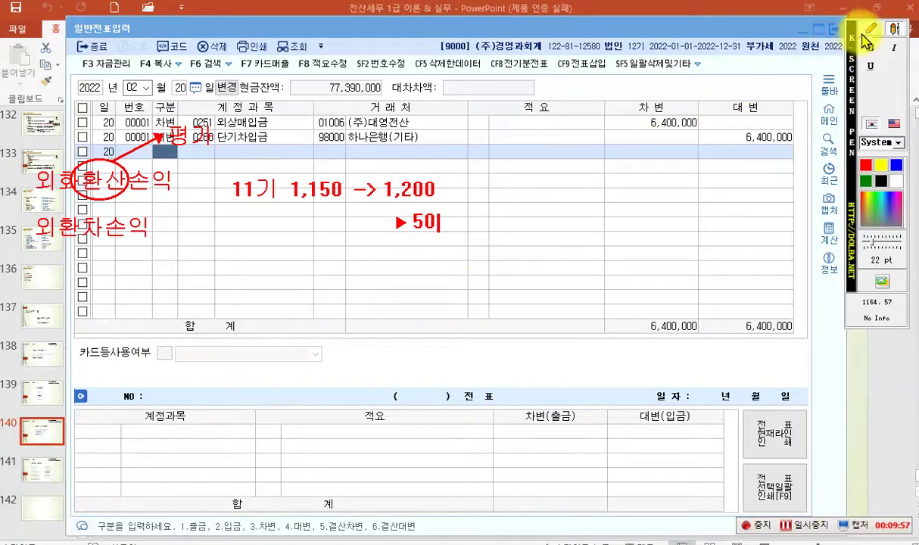
Write the debit note "(차) 외화장기차입금 34,500,00" over the empty voucher rows below the rate notes.
left_click(236, 276)
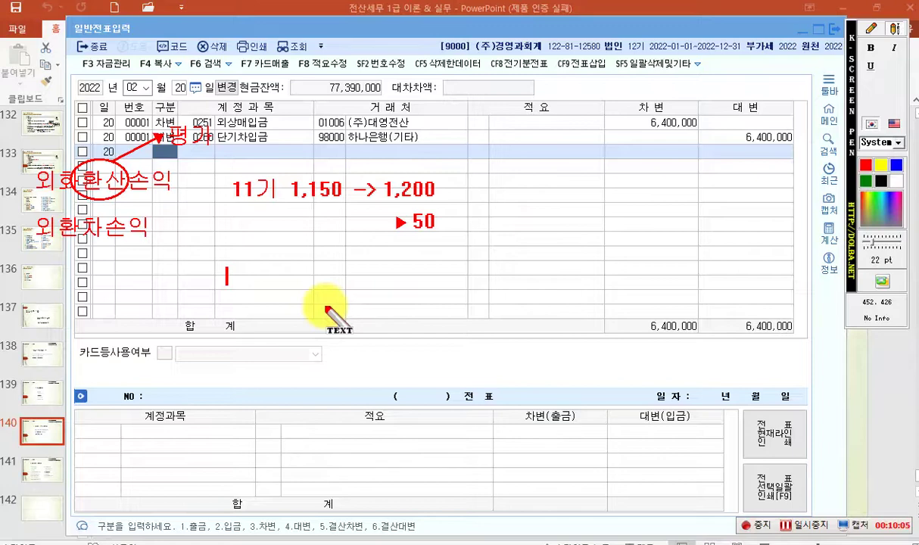
type("(")
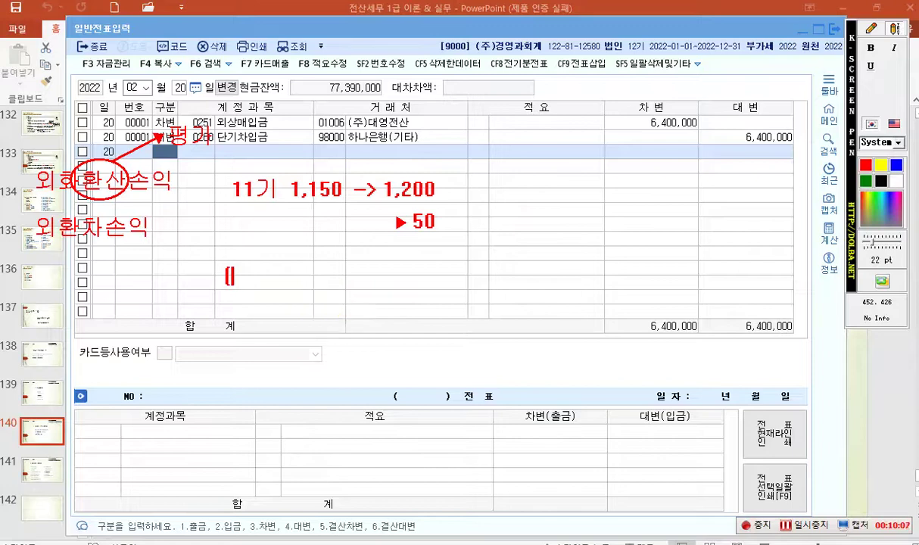
type("차)")
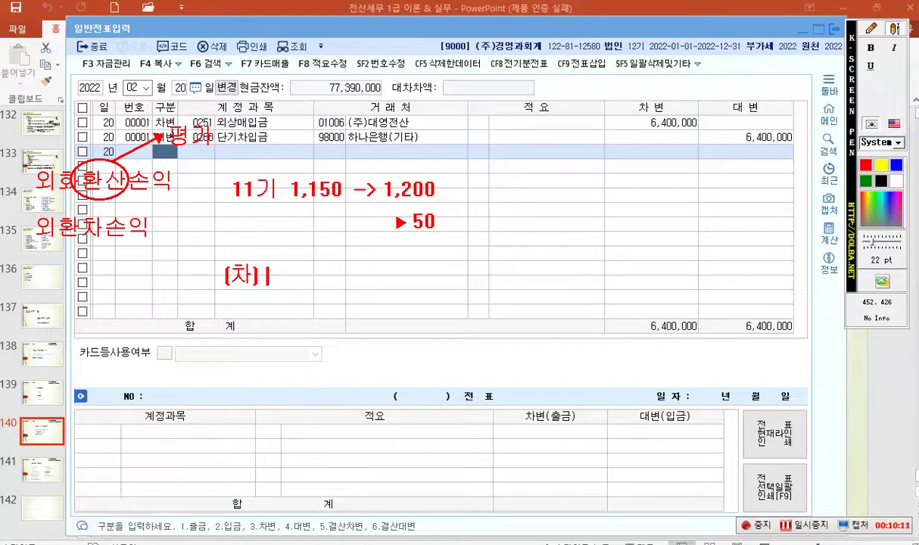
type(" 외와")
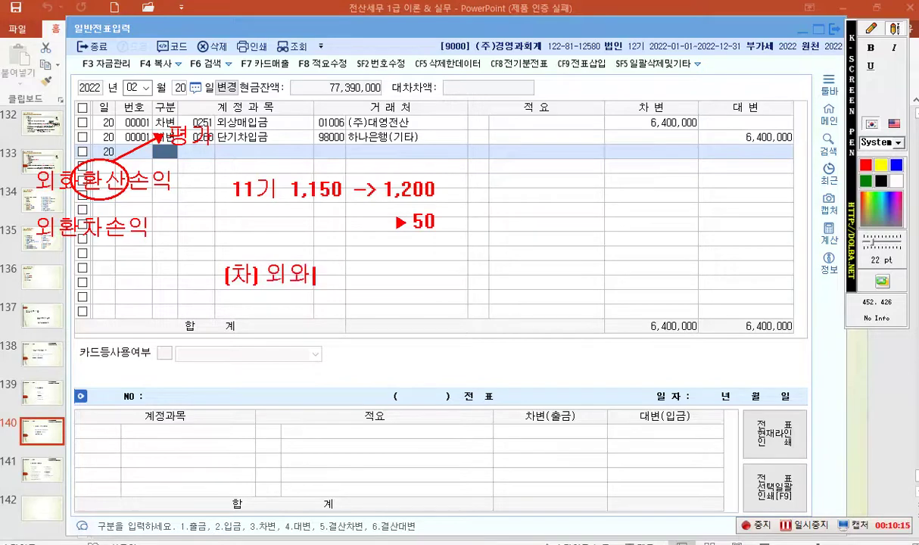
key("BackSpace")
key("BackSpace")
type("오외화장기차")
type("입ㅇ")
type("금")
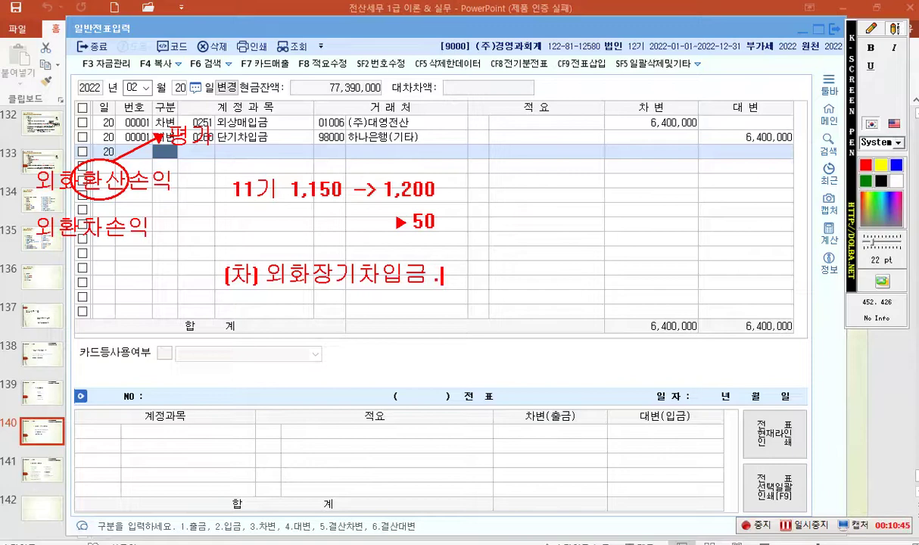
type("34,500,00")
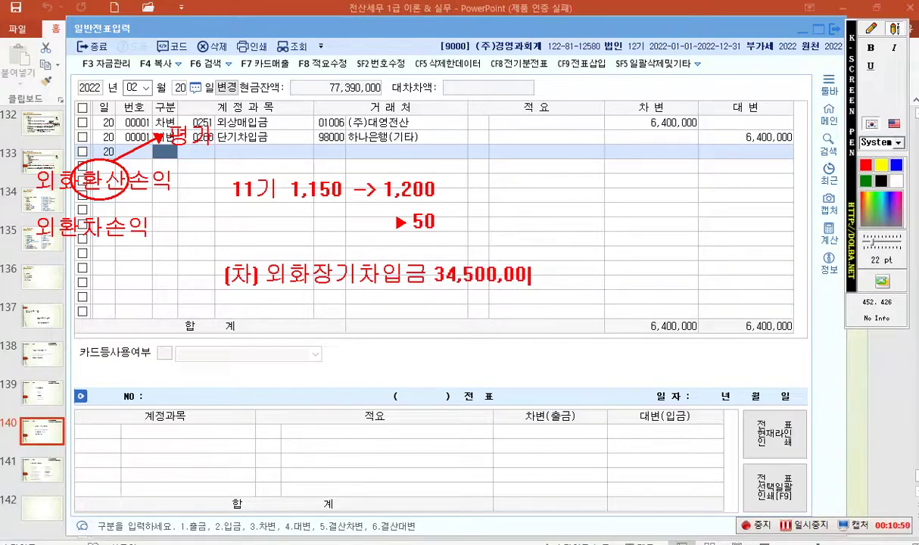
Add the calculation "($30,000 × 1,150)" on a line beneath the 외화장기차입금 debit note.
key("Return")
type("[$30,000 × ")
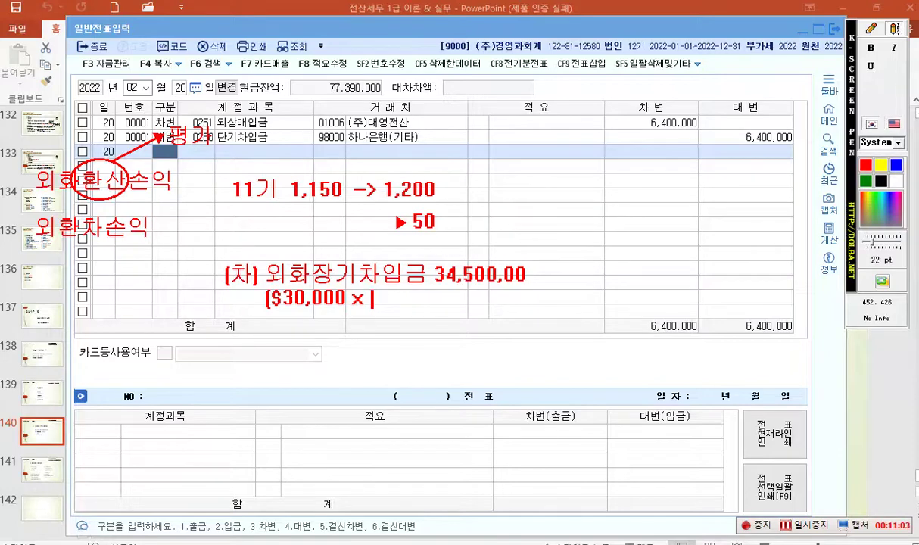
type("1,200")
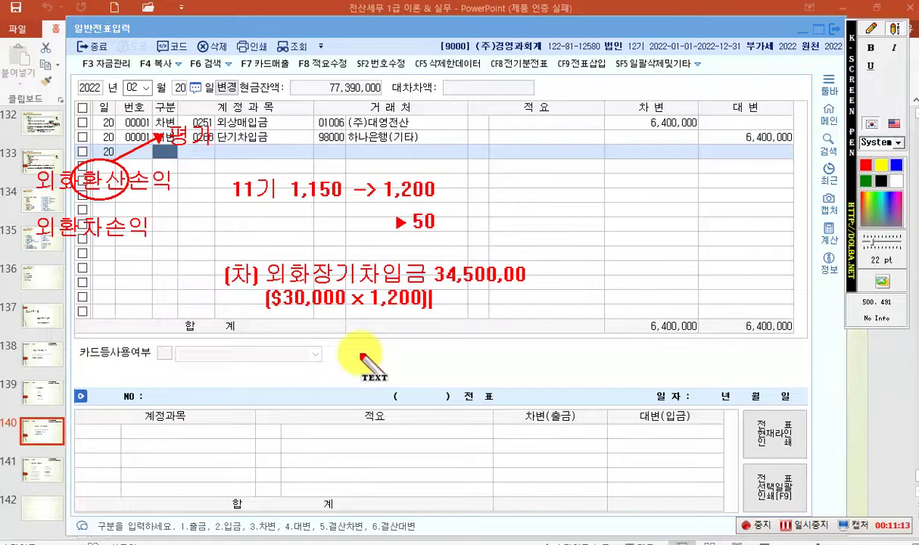
key("BackSpace")
key("BackSpace")
key("BackSpace")
key("BackSpace")
key("BackSpace")
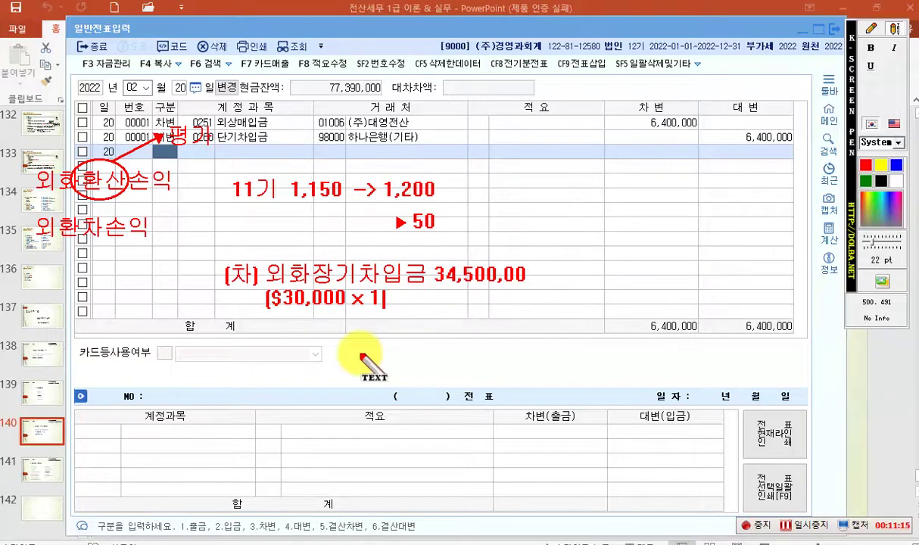
type(",150")
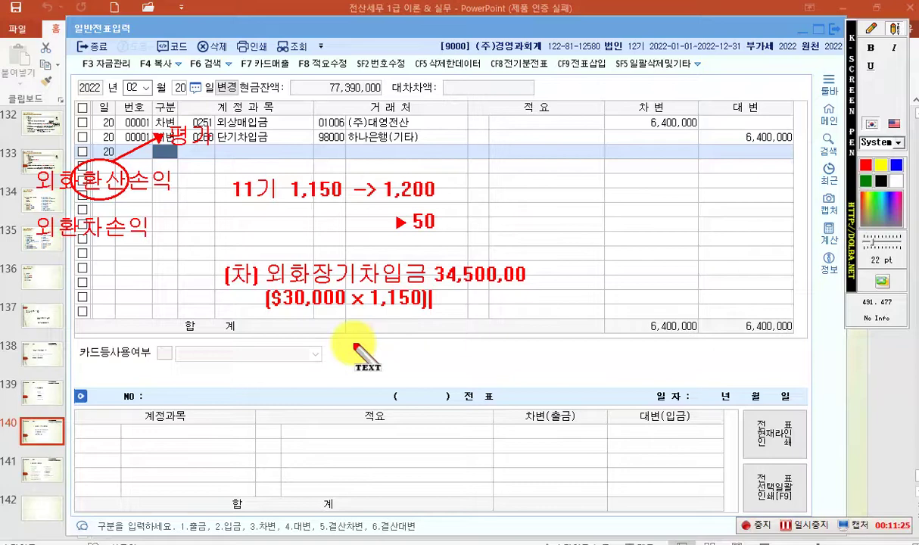
Write the credit note "(대) 현금 36,000,000" on the same line as the 외화장기차입금 debit note.
left_click(892, 32)
left_click(892, 30)
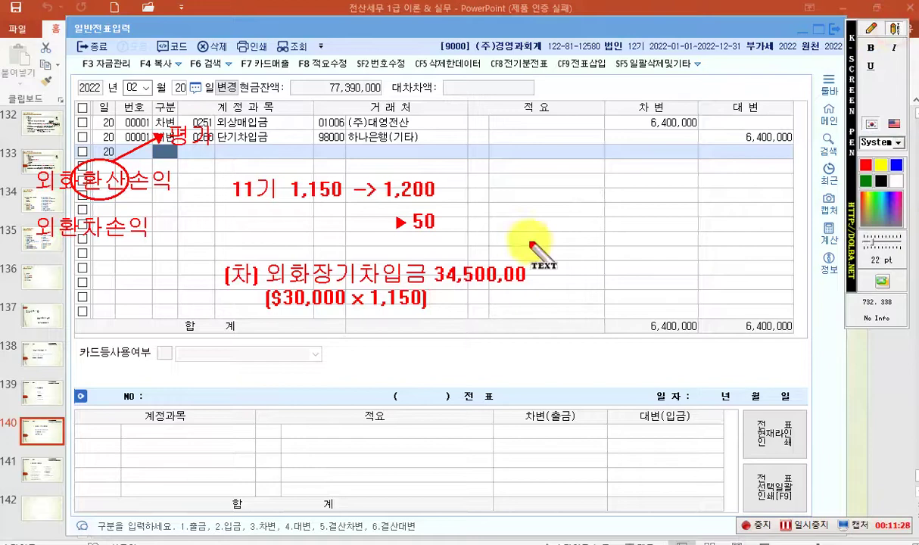
left_click(556, 274)
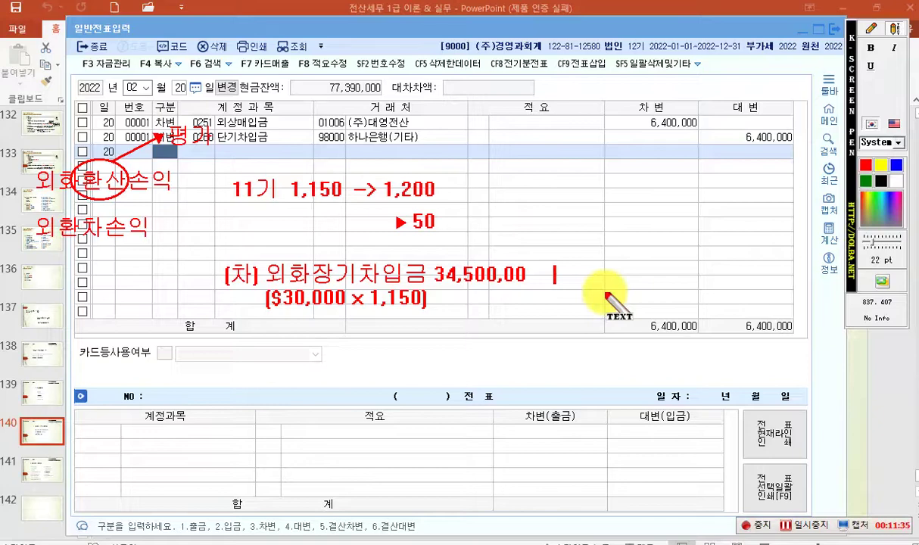
type("[댚")
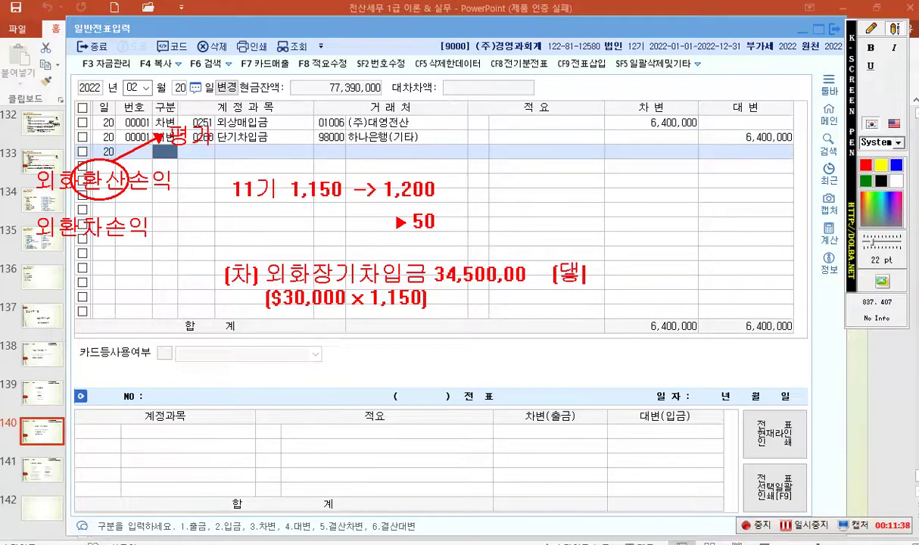
key("BackSpace")
type(") 현금")
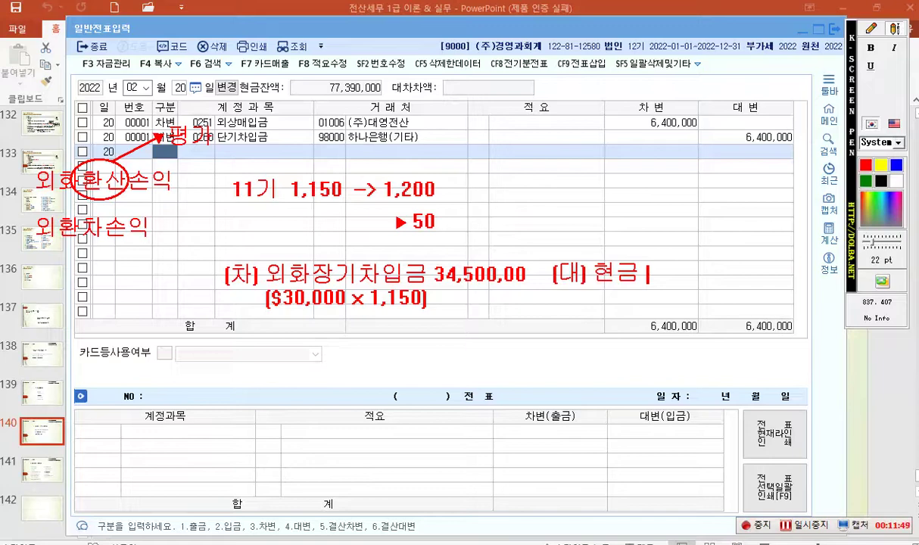
type("36,000,000")
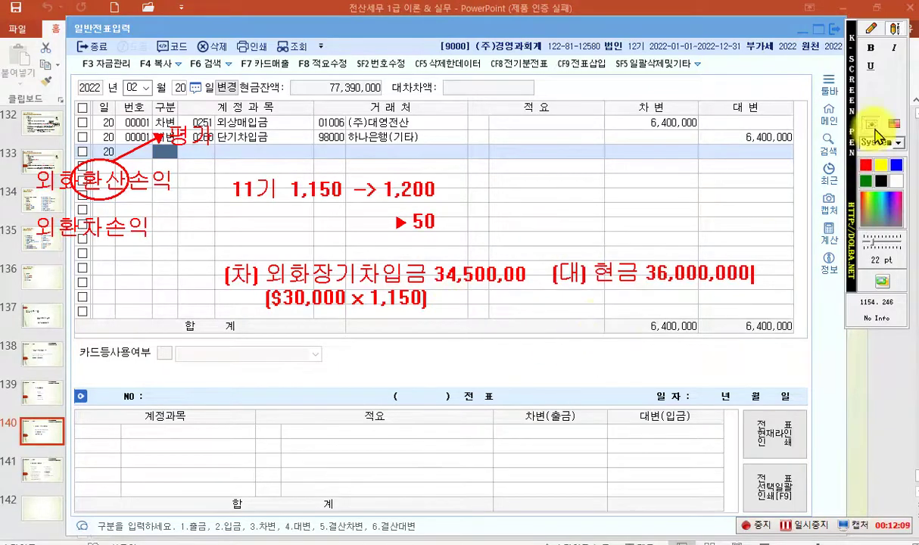
Write the debit note "외환차손 1,500,000" on a line beneath the "($30,000 × 1,150)" calculation.
left_click(871, 28)
left_click(894, 28)
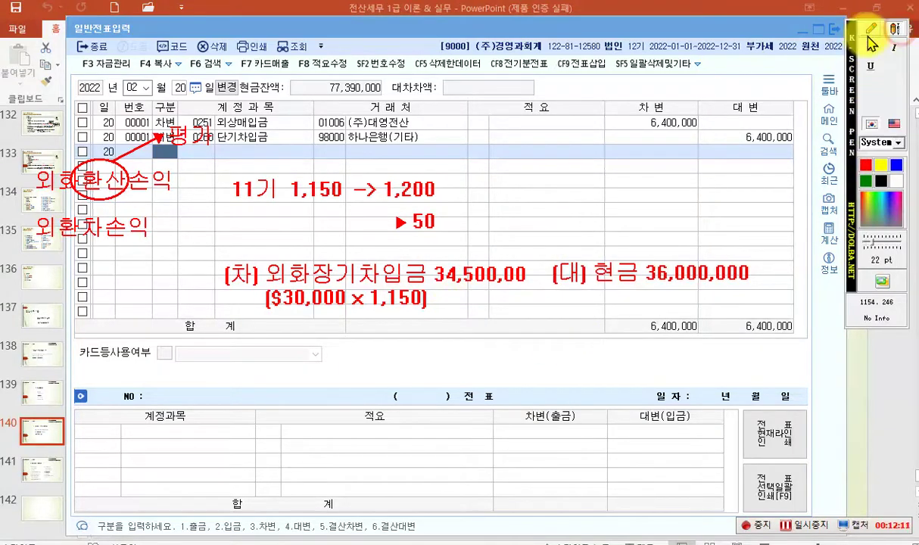
left_click(281, 334)
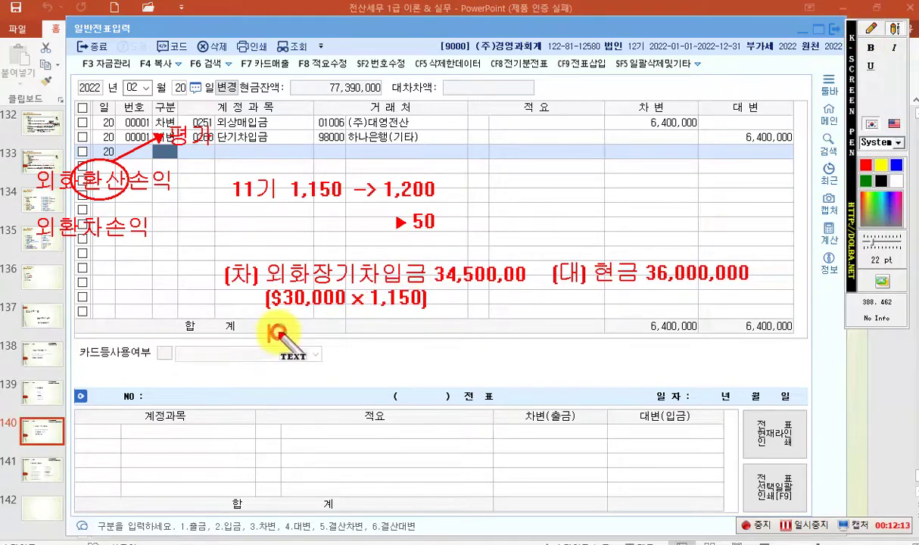
type("외")
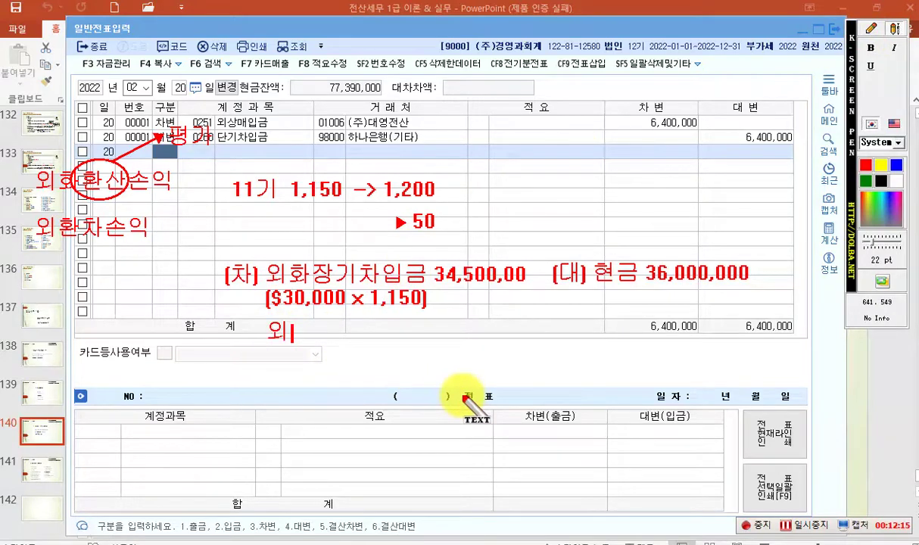
type("환차손 ")
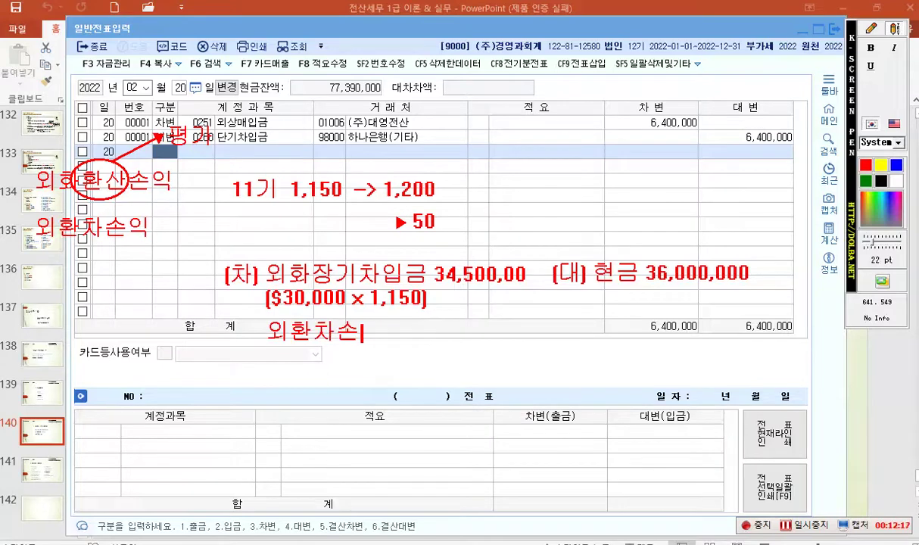
type("1,500,000")
key("Return")
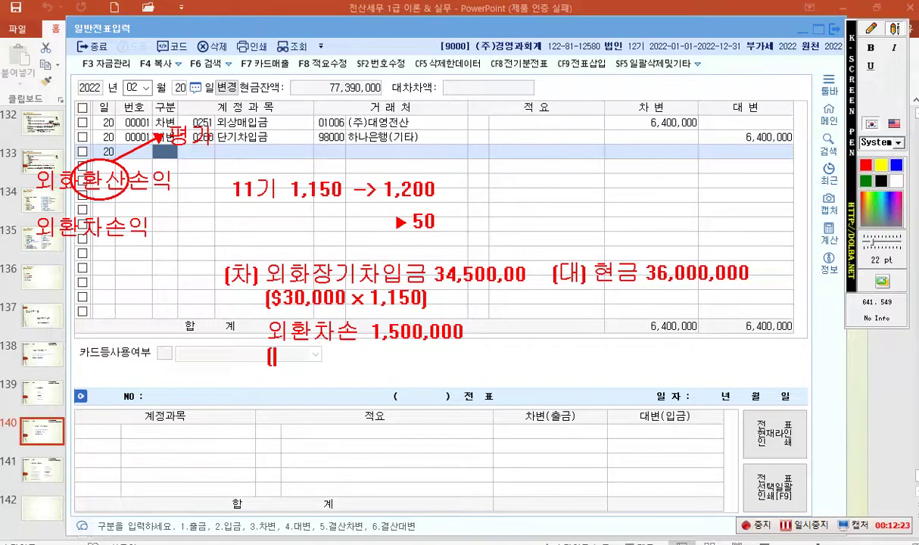
Add the calculation "(50 × $30,000)" on the line under the 외환차손 note.
type("(50 ㅌ")
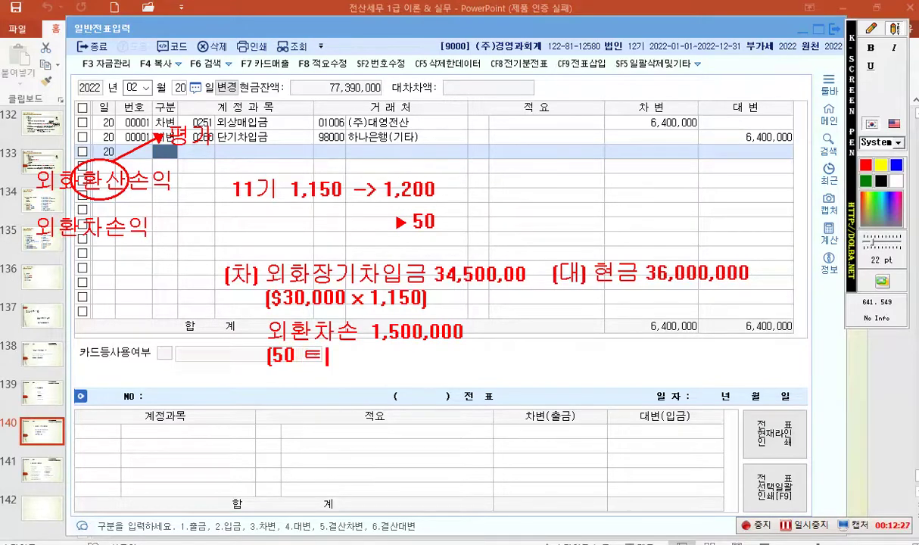
key("BackSpace")
type("× ")
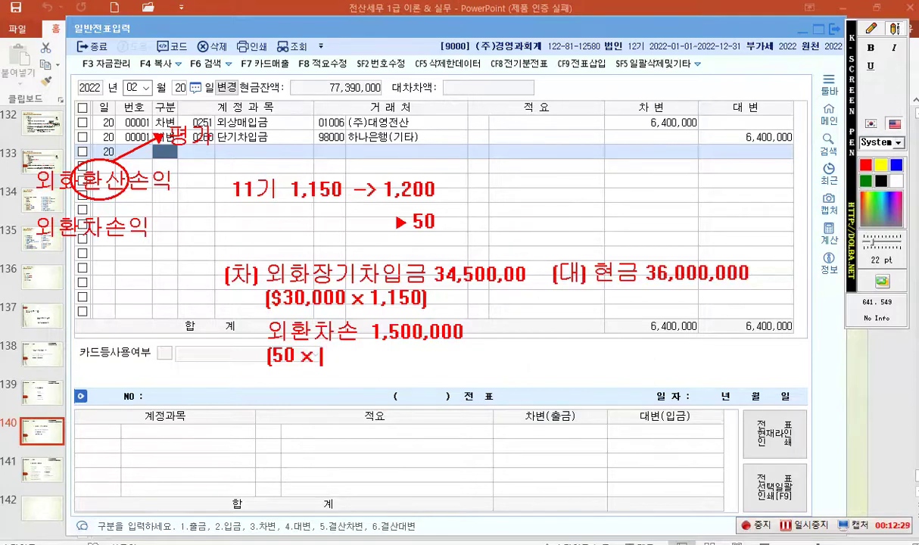
type("430,000")
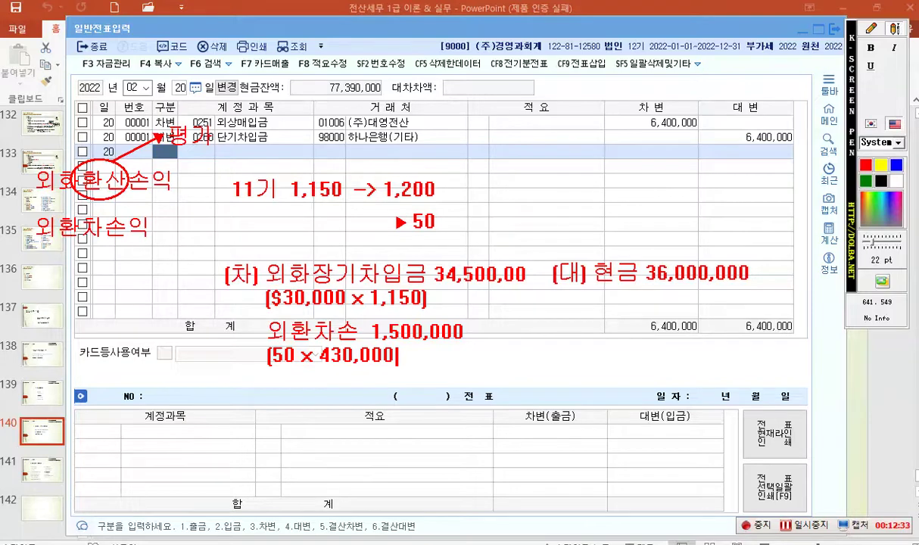
key("BackSpace")
key("BackSpace")
key("BackSpace")
key("BackSpace")
key("BackSpace")
key("BackSpace")
key("BackSpace")
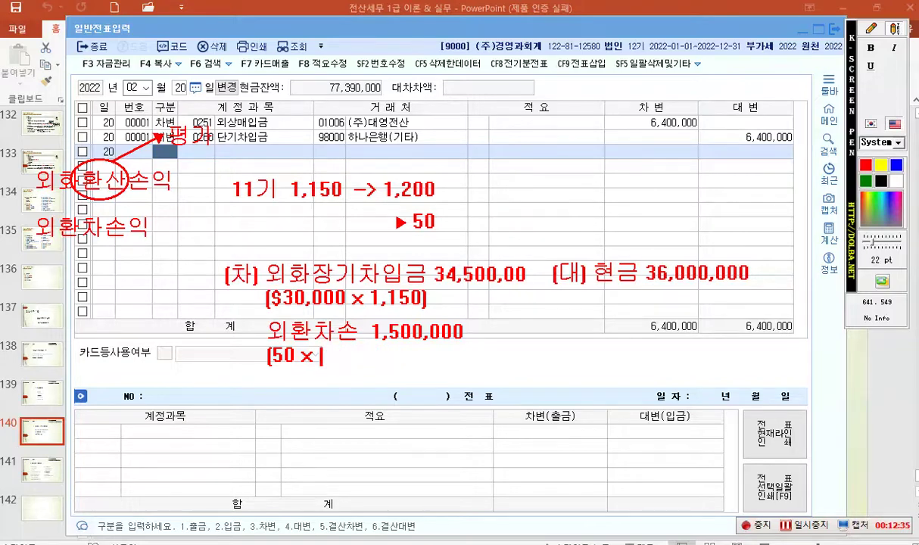
type("$30,000")
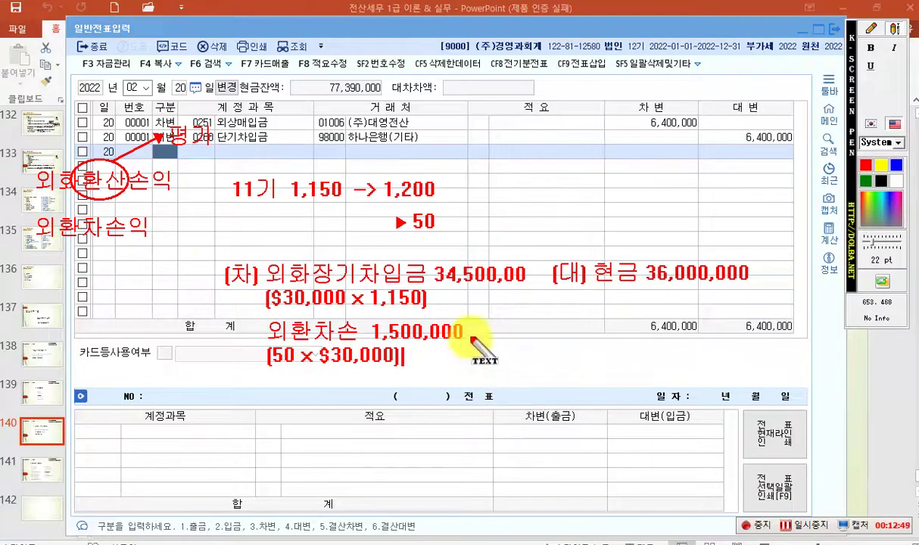
Draw red rectangles around the 외화환산손익/외환차손익 notes and around "1,150 –> 1,200", and clear the annotations to return to the voucher form.
left_click(871, 29)
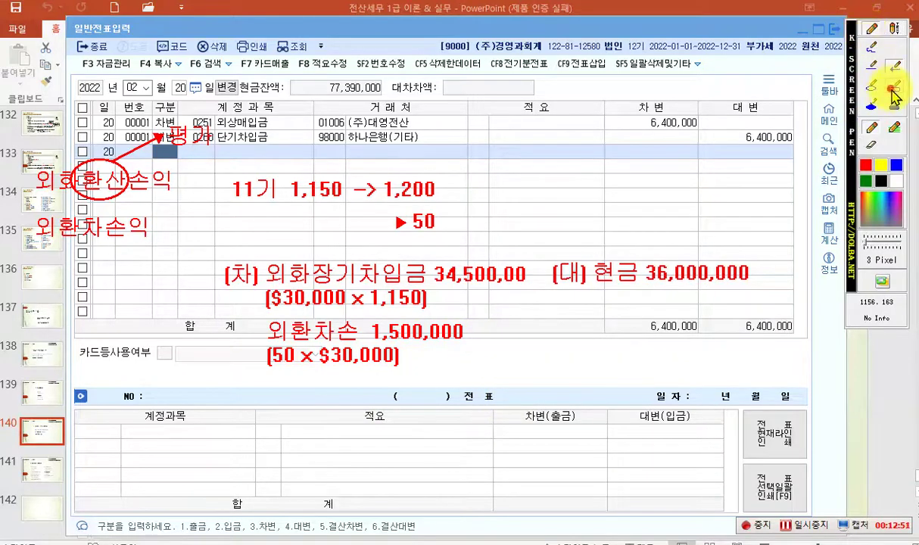
left_click_drag(32, 150, 175, 246)
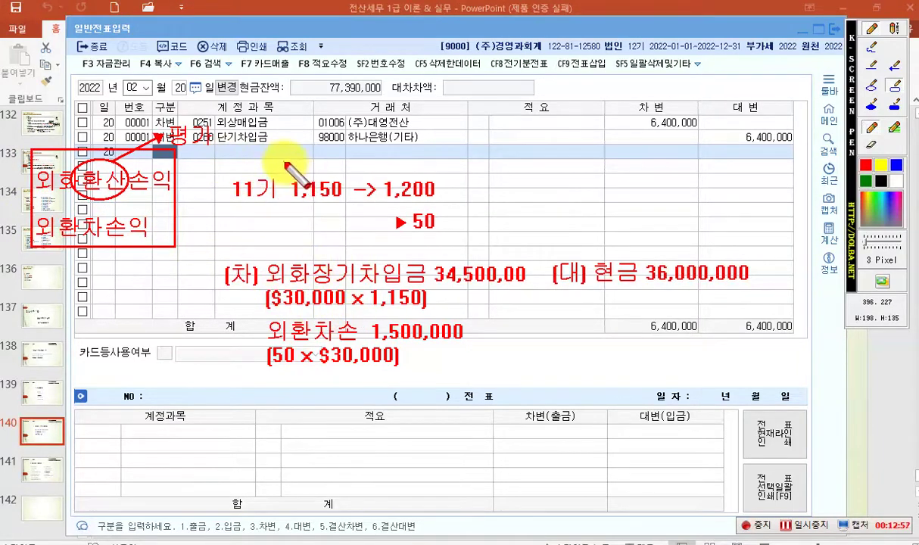
mouse_move(280, 161)
left_mouse_down()
mouse_move(288, 203)
mouse_move(444, 208)
left_mouse_up()
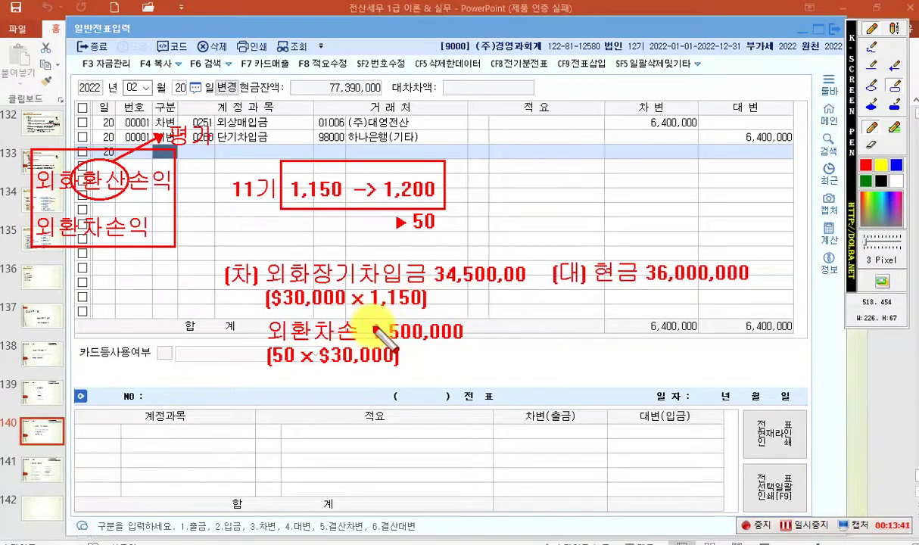
key("Escape")
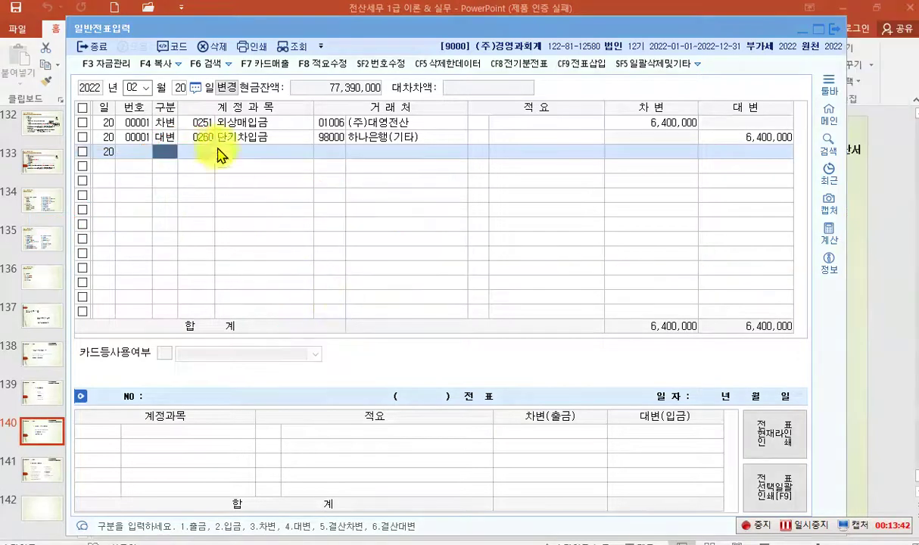
Set the voucher date to day 22 of February and start its first line as a debit (차변).
left_click(180, 88)
type("22")
key("Return")
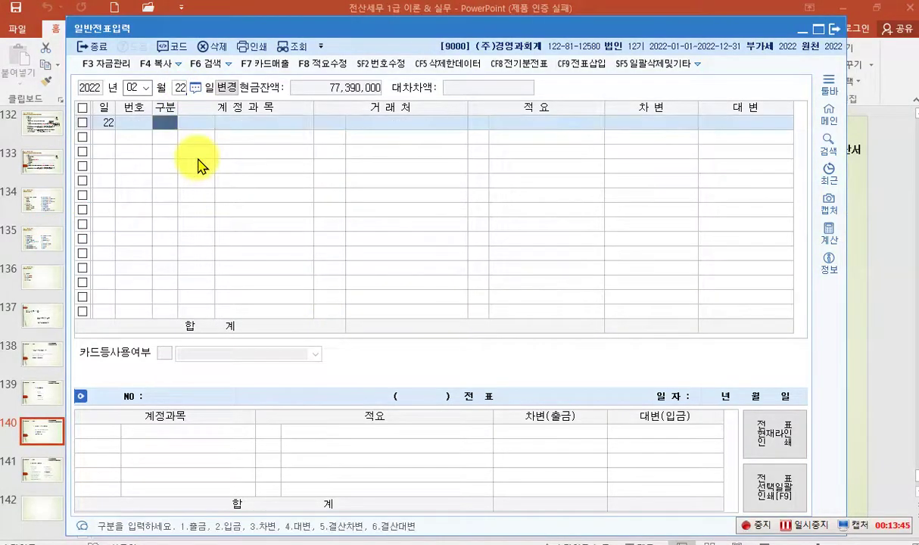
type("3")
key("Return")
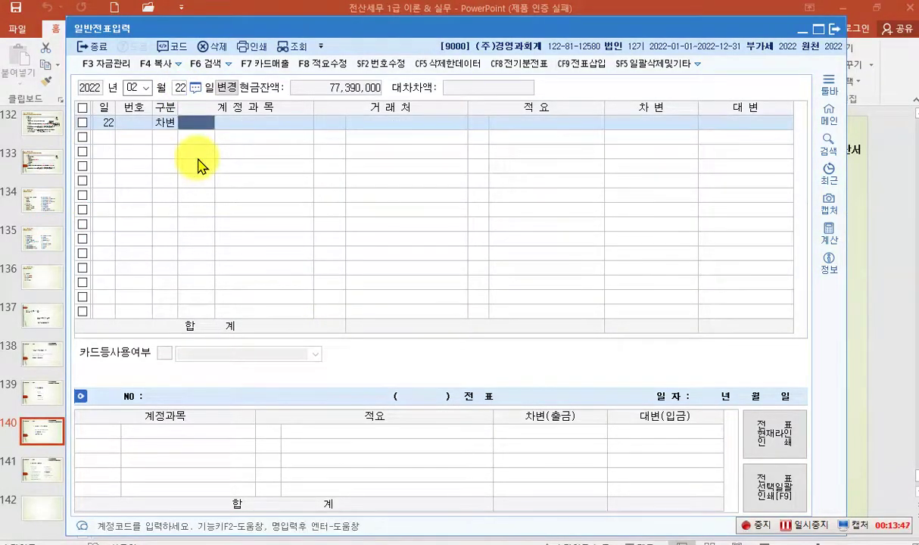
type("장기")
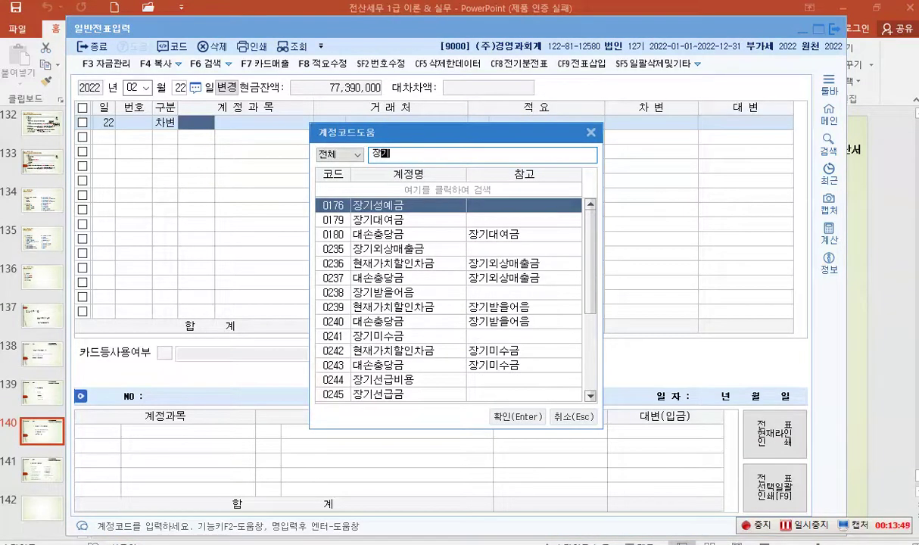
type("외")
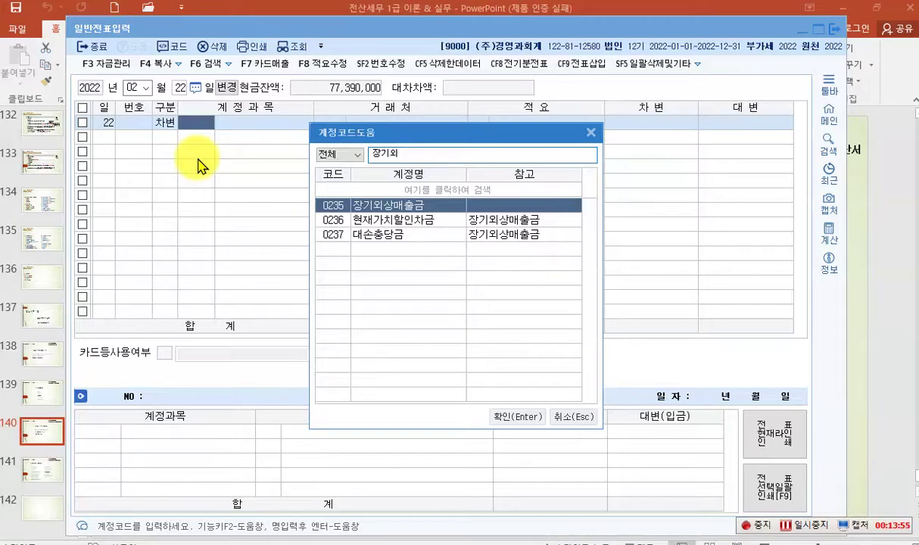
key("BackSpace")
key("BackSpace")
key("BackSpace")
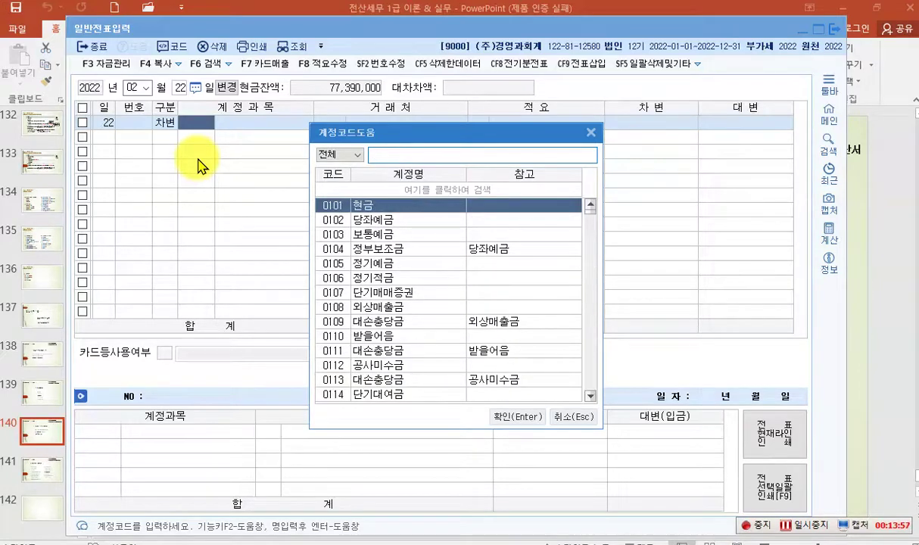
Search the account codes for "외화장기" and assign 0305 외화장기차입금 to the debit line.
type("외")
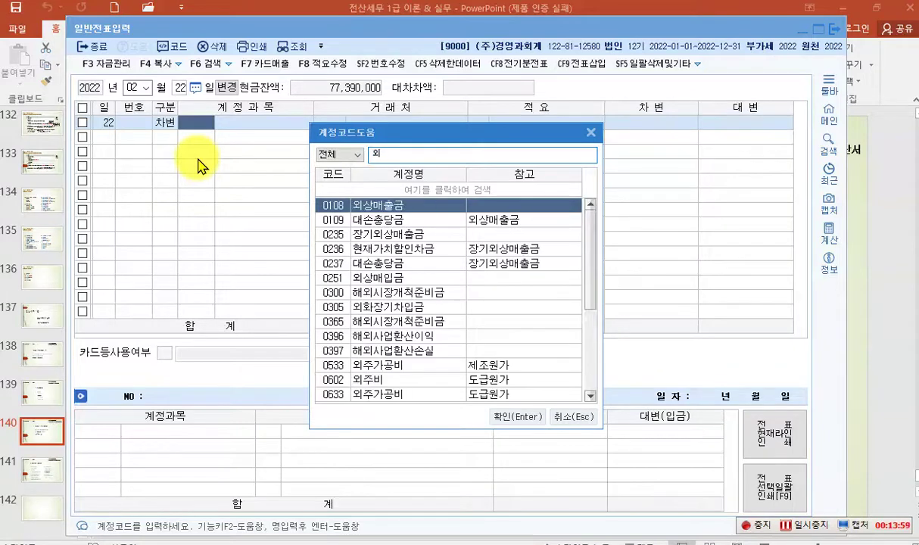
type("화장")
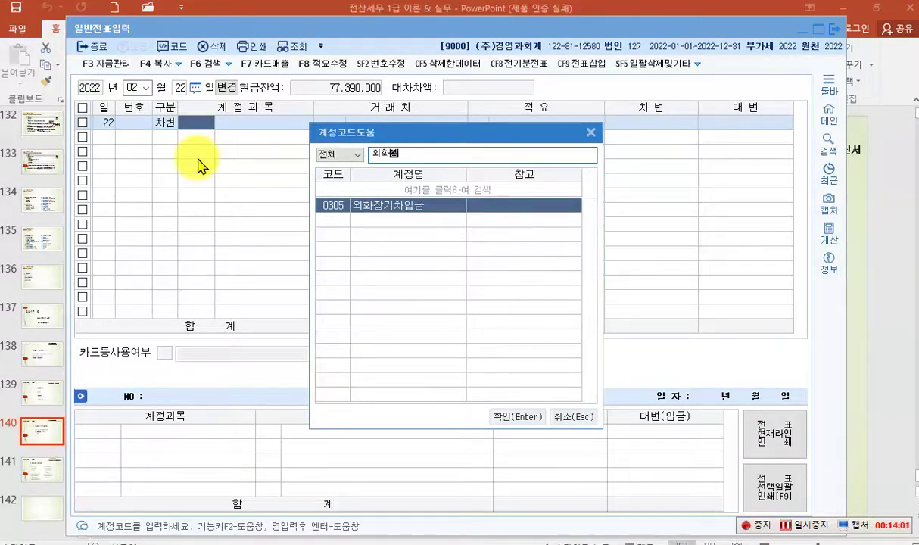
type("ㄱ")
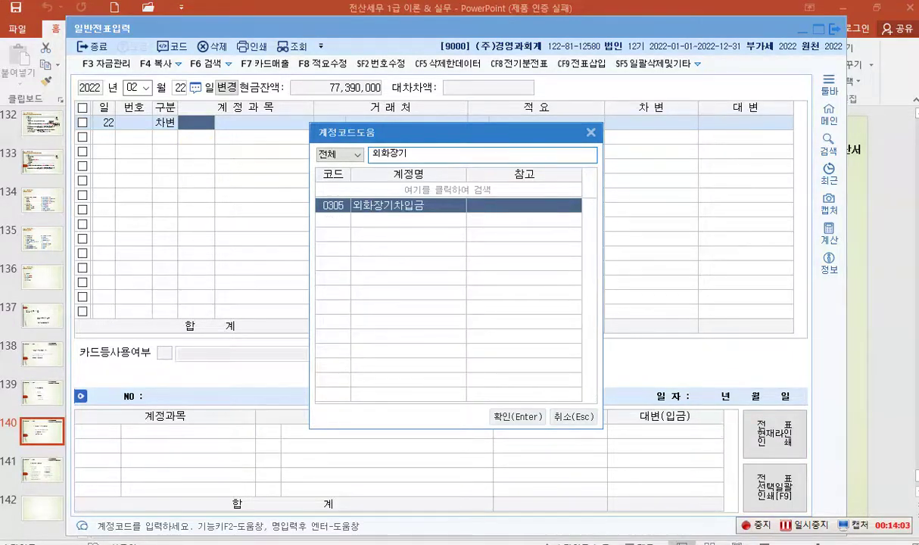
key("Return")
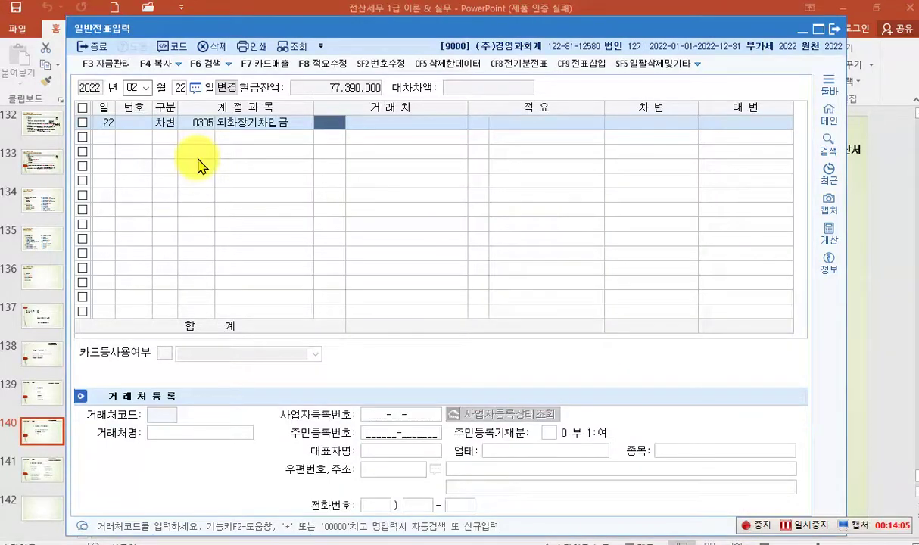
Assign 01005 APPLE COMPANY as the 외화장기차입금 line's counterparty and enter a debit amount of 34,500,000 without a description.
key("F2")
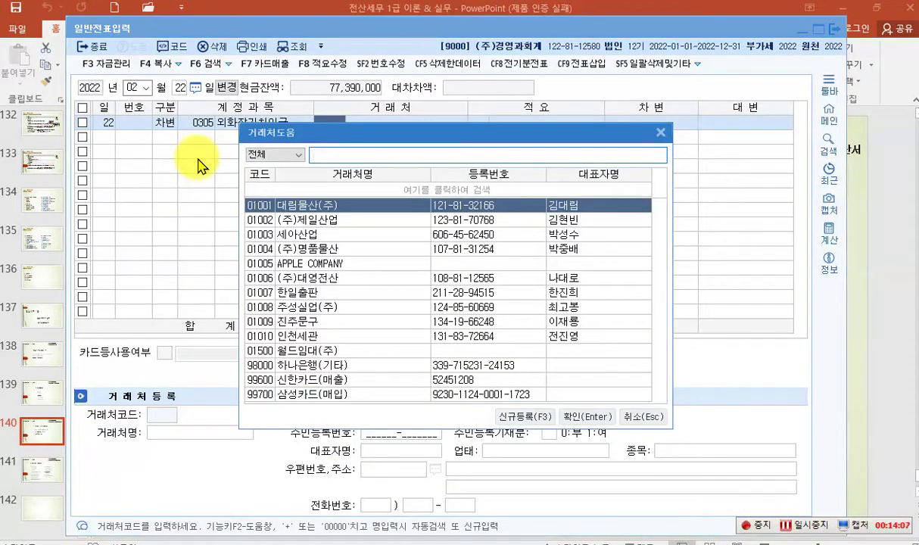
type("a")
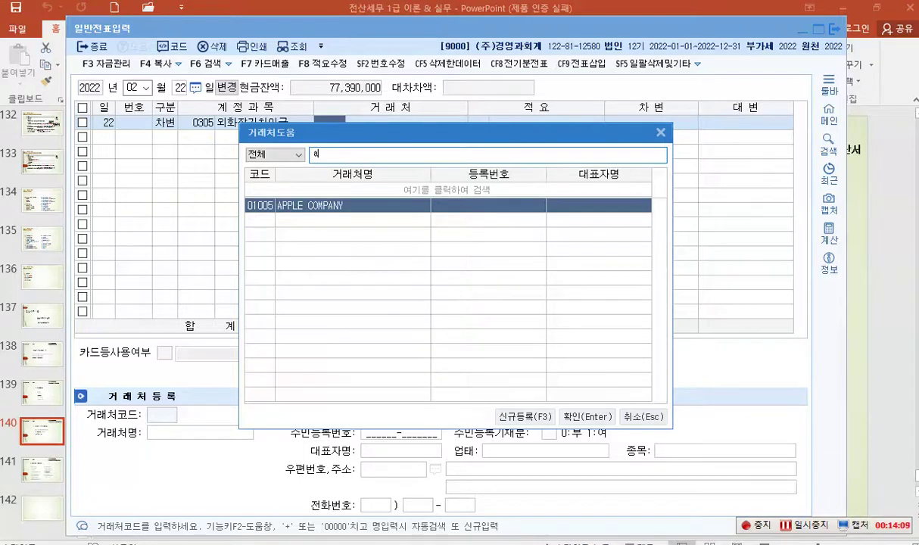
key("Return")
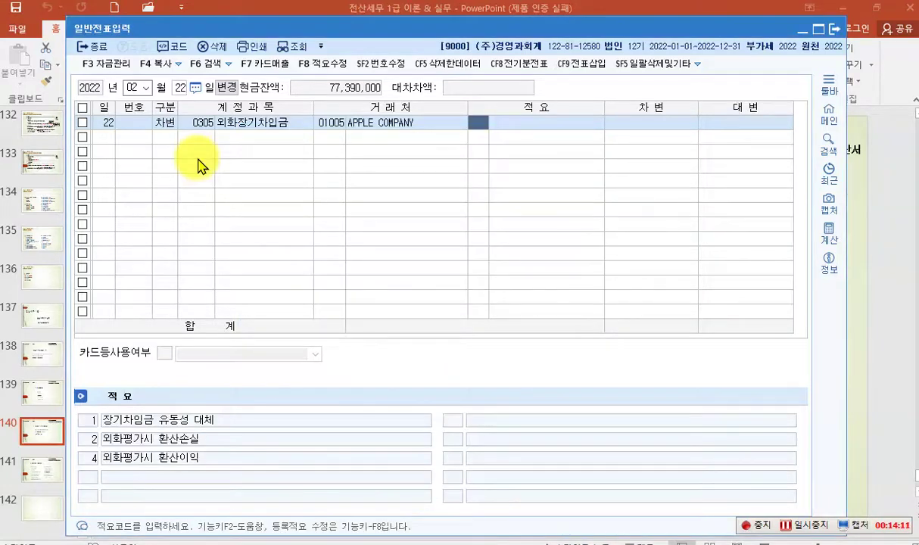
key("Return")
key("Return")
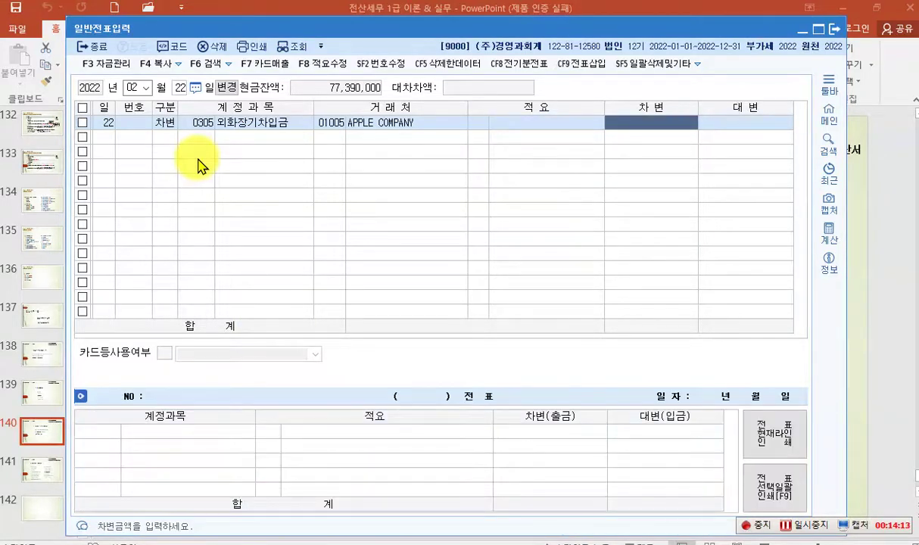
type("34500000")
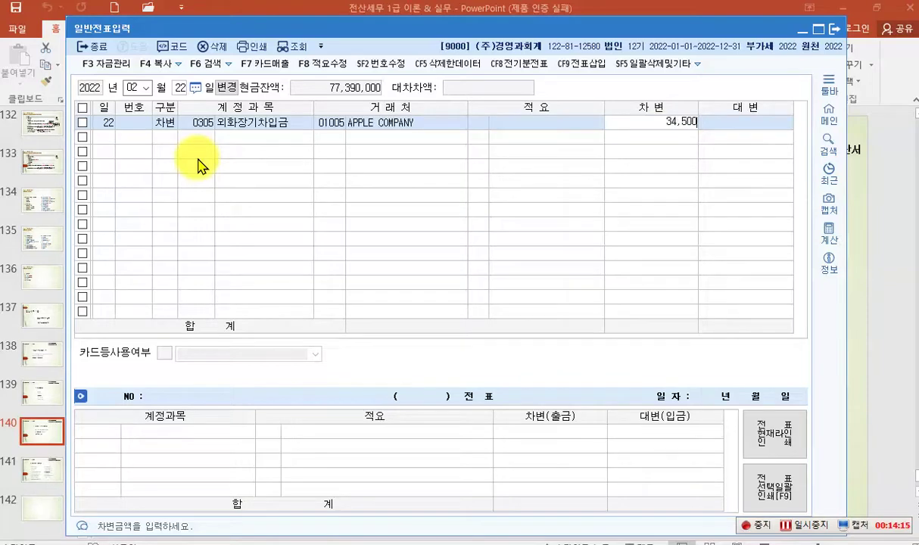
key("Return")
Add a second debit line on day 22 for account 0952 외환차손 with an amount of 1,500,000 and no counterparty.
key("3")
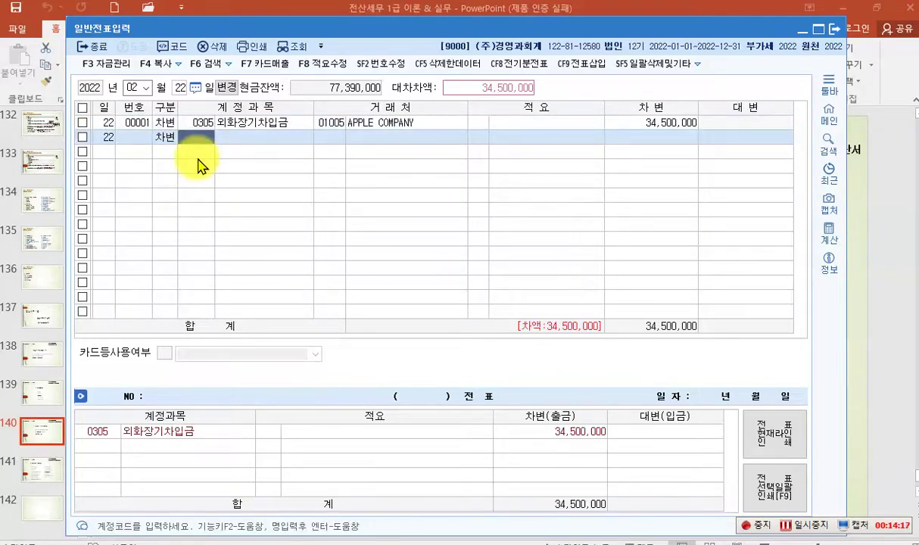
key("F2")
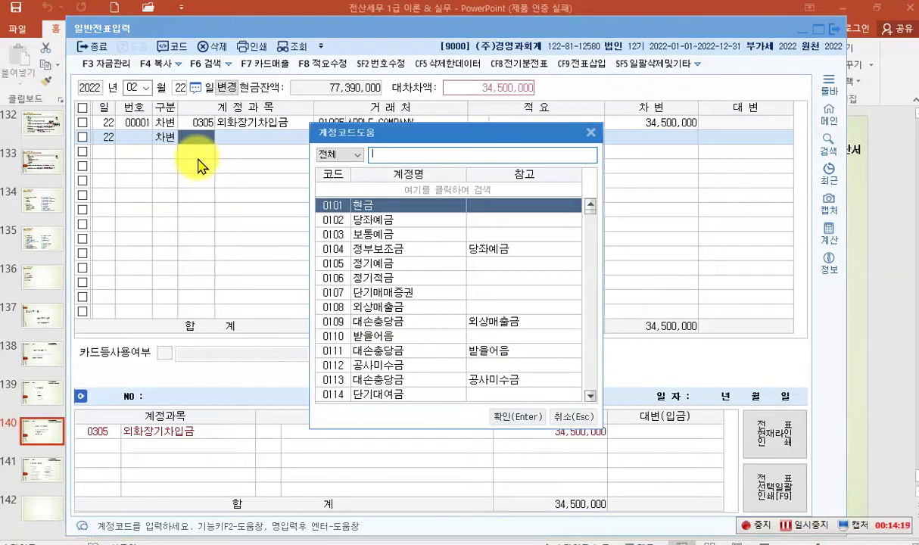
type("오환차")
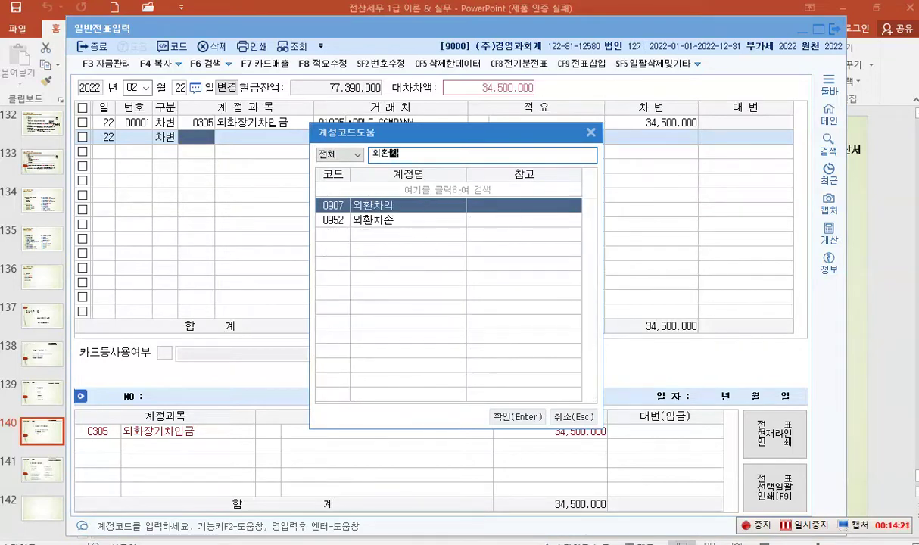
key("Down")
key("Return")
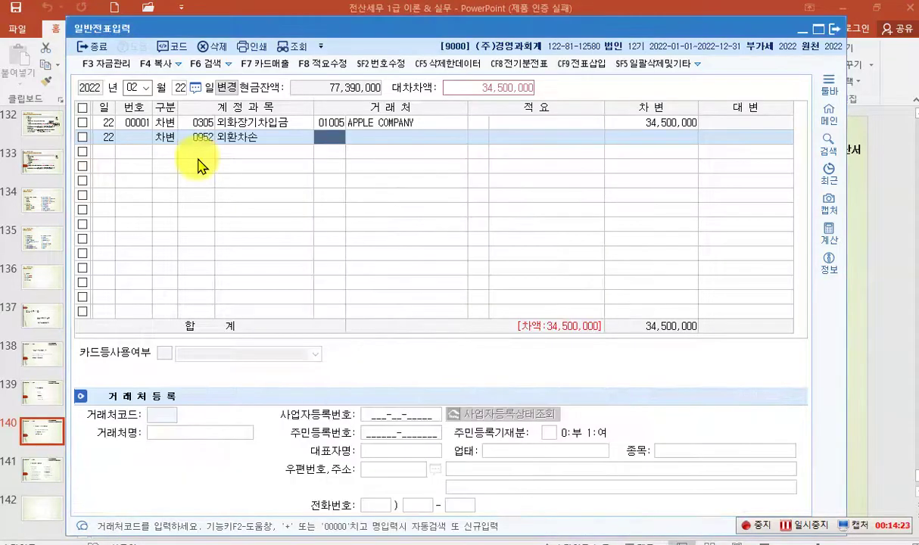
key("Return")
key("Return")
type("1,500,0")
type("00")
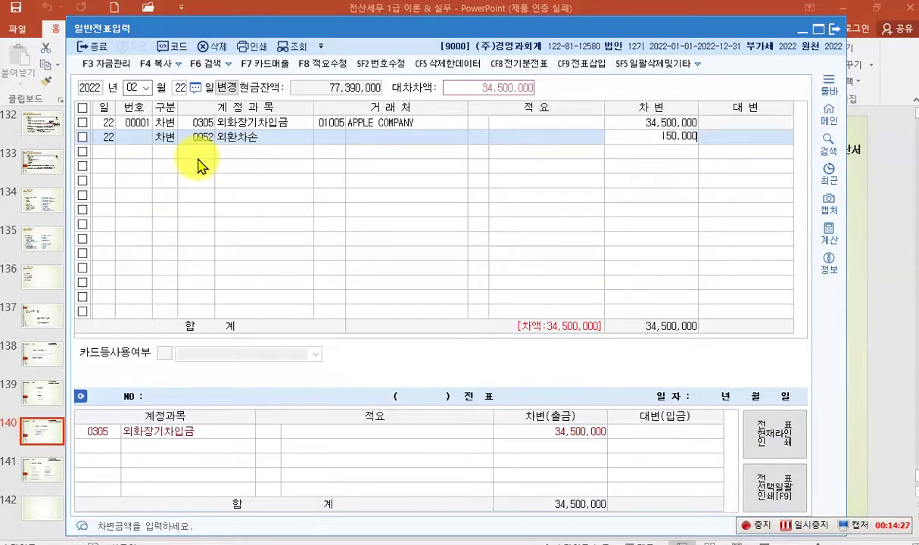
key("Return")
Add a credit (대변) line for account 0101 현금 with 36,000,000 to balance the day 22 voucher.
type("4")
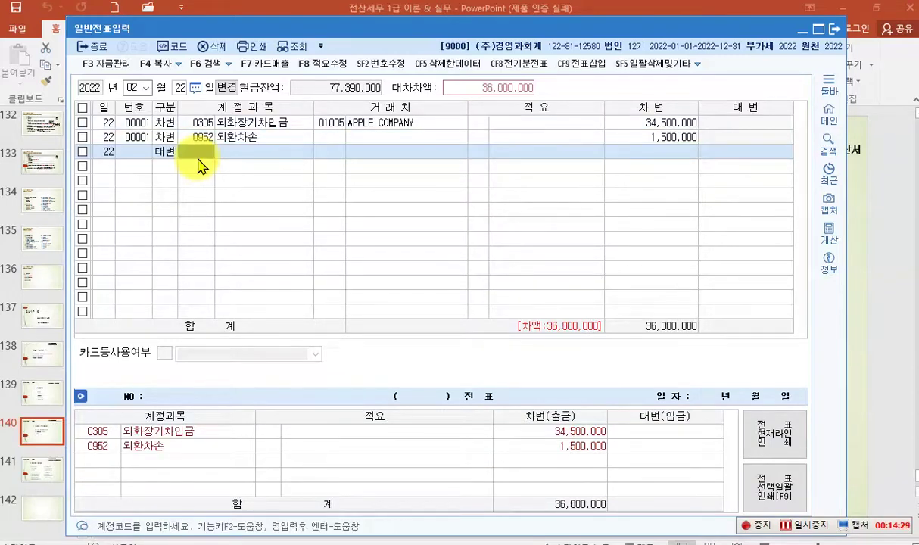
type("101")
key("Return")
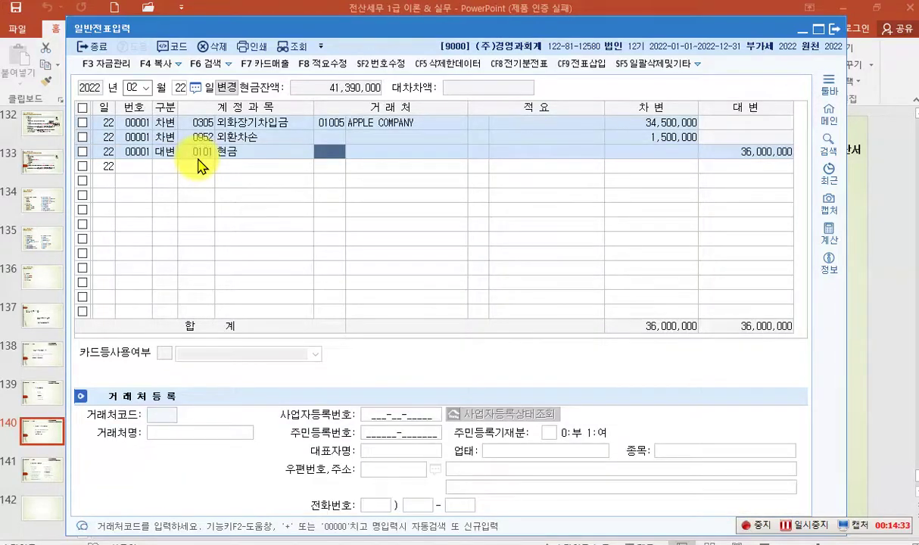
Leave the counterparty and description of the day 22 현금 line blank and proceed to its credit amount.
key("Return")
key("Return")
key("Return")
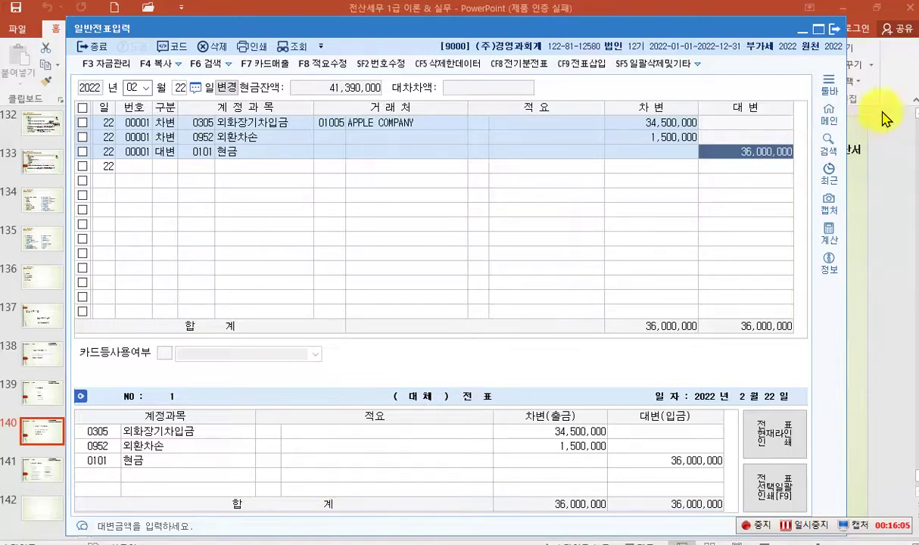
Add the red on-screen text heading "채권자 -> 매출채권 대손" below the day 22 voucher lines.
mouse_move(917, 129)
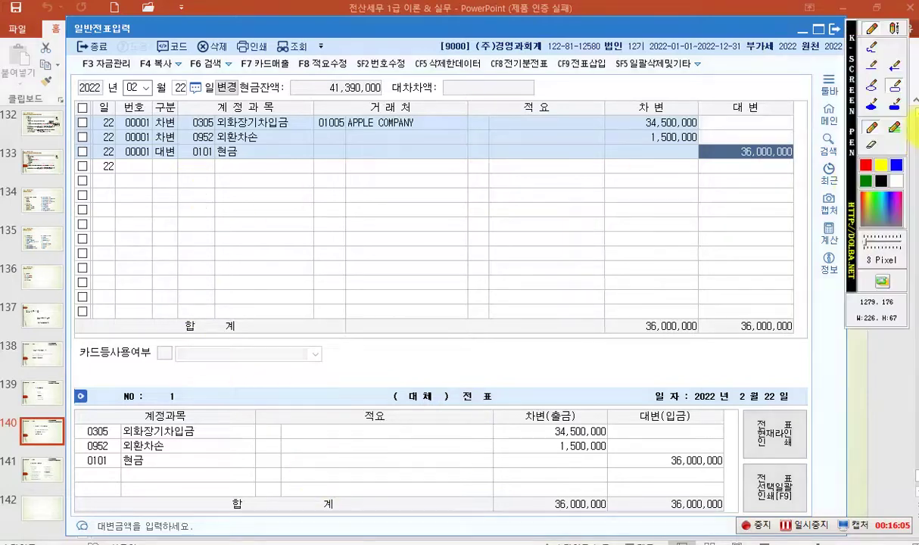
left_click(895, 30)
left_click(145, 188)
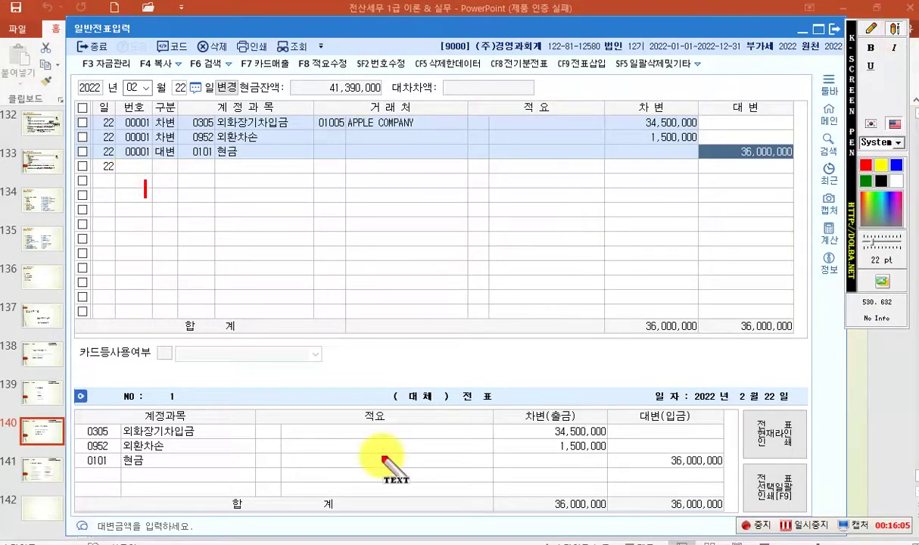
type("c")
key("BackSpace")
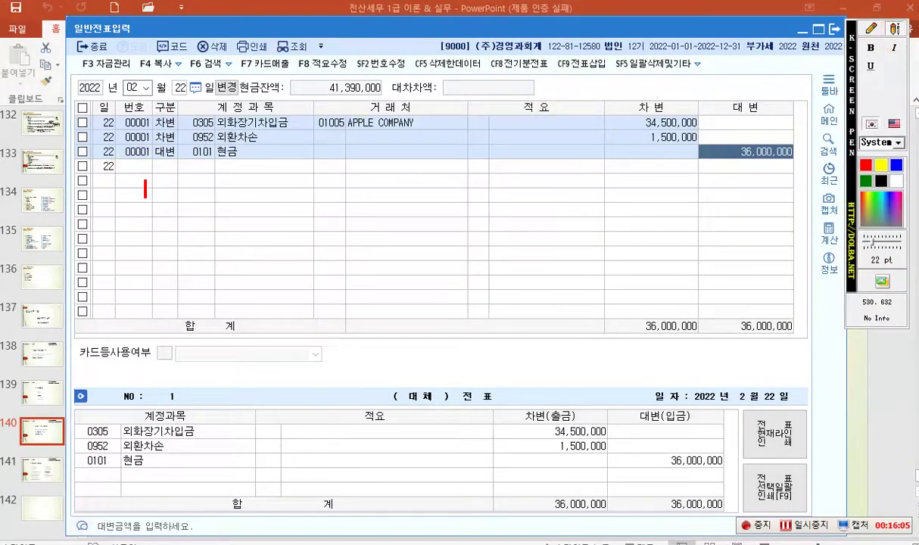
type("채권자 ")
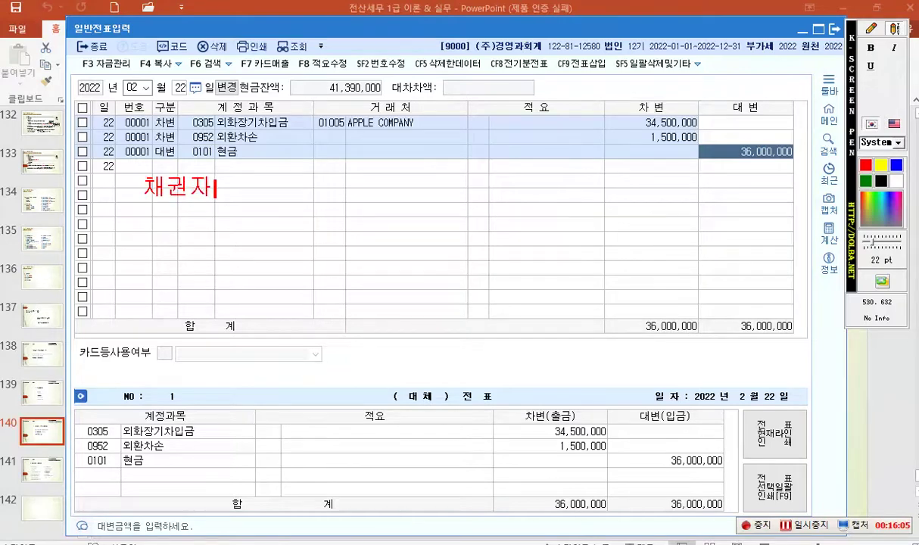
type("-> 매출")
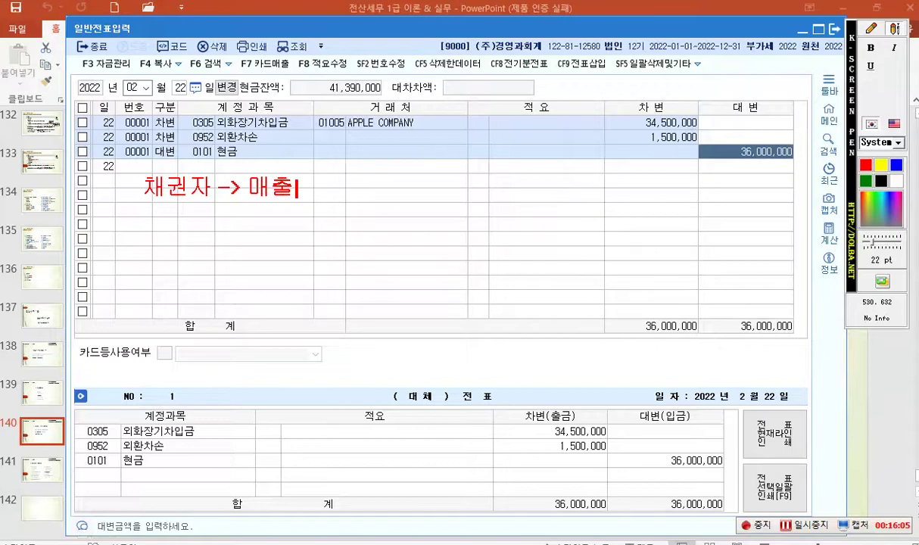
type("채권 대")
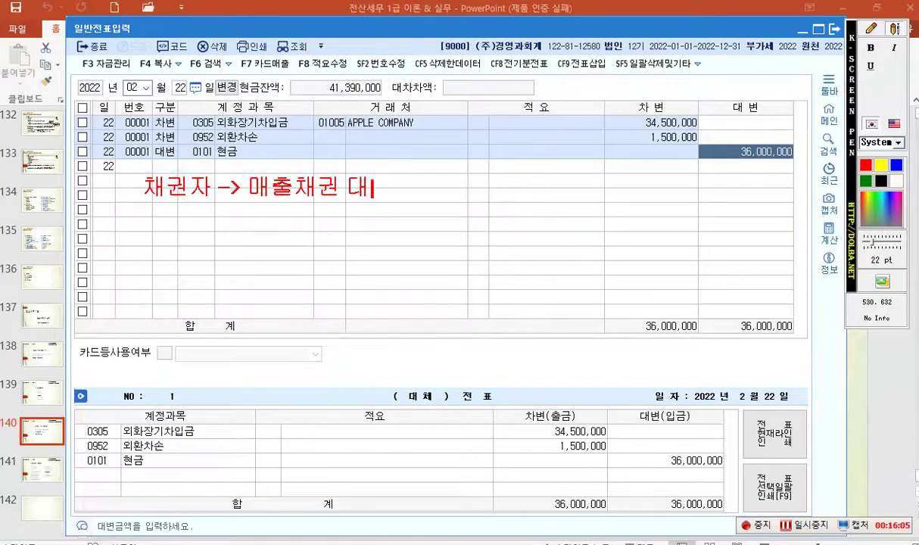
type("손")
Write the debit side "(차) 대손상각비 100,000" on a new line under the 채권자 heading.
key("Return")
type("(차)")
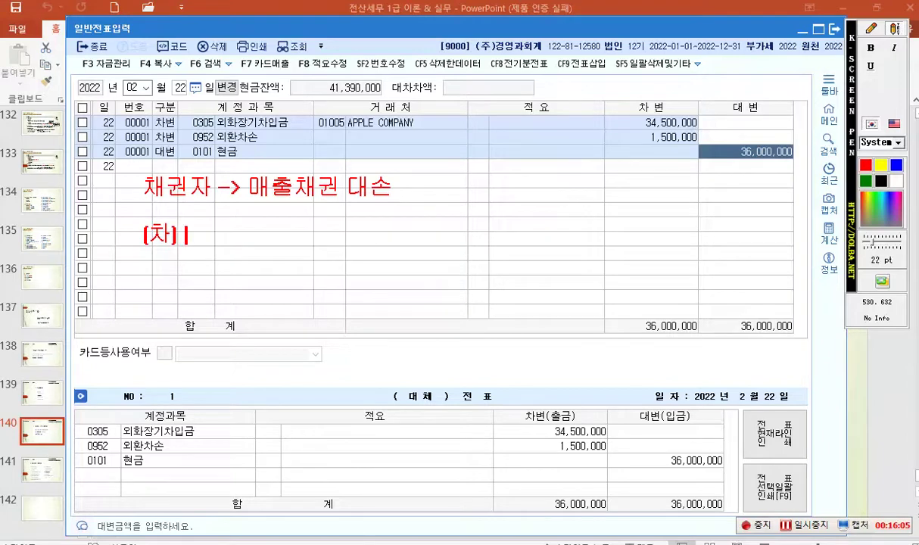
type(" 대")
type("상ㅂ")
key("BackSpace")
key("BackSpace")
type("손상각비 ")
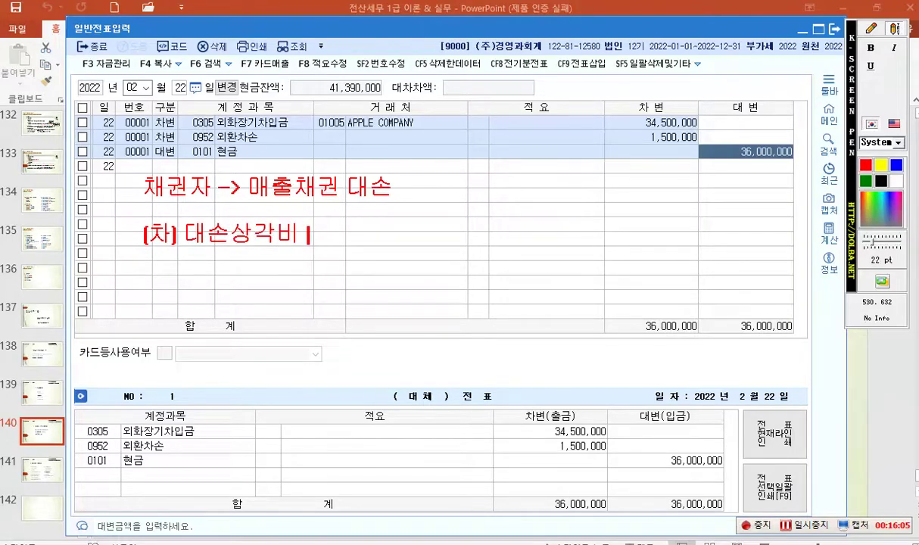
type("100,000")
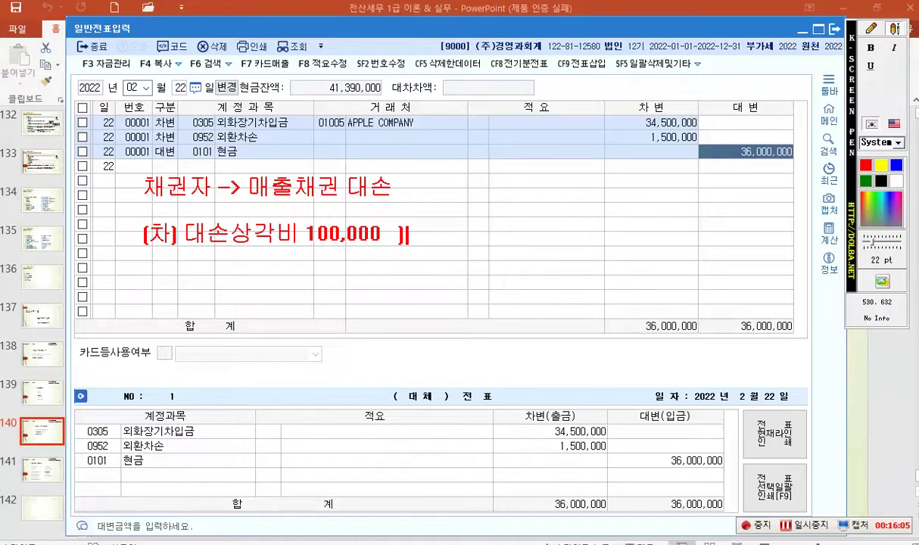
Complete the 대손상각비 note line with the credit side "(대) 외상매출금 110,000".
type("   (대")
type(") 외상매추")
type("ㄹ금")
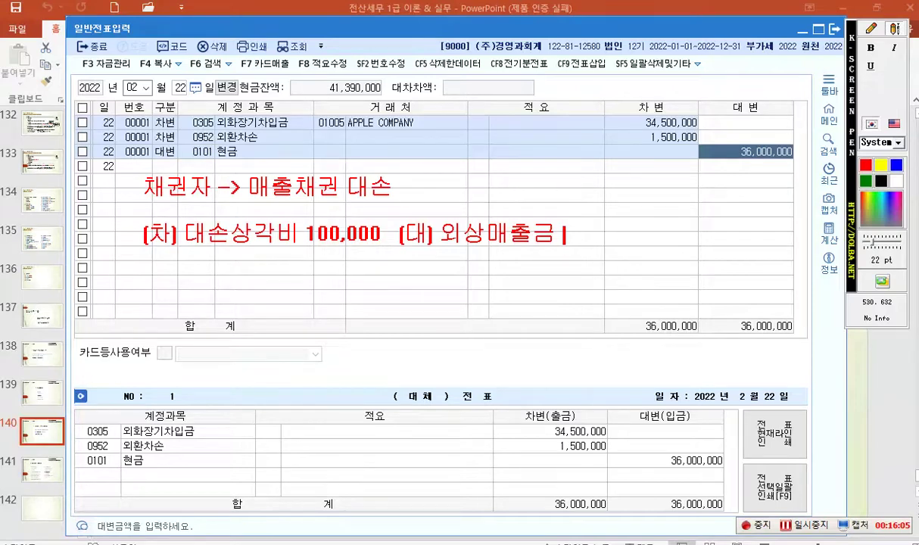
type("110,000")
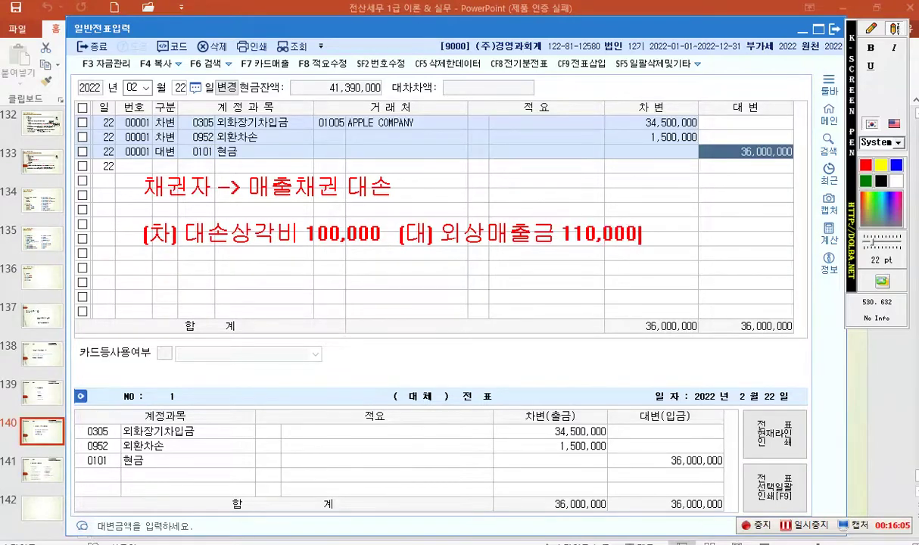
Add a second debit item "부가세예수금 10,000" to the note, aligned beneath 대손상각비.
key("Return")
key("Return")
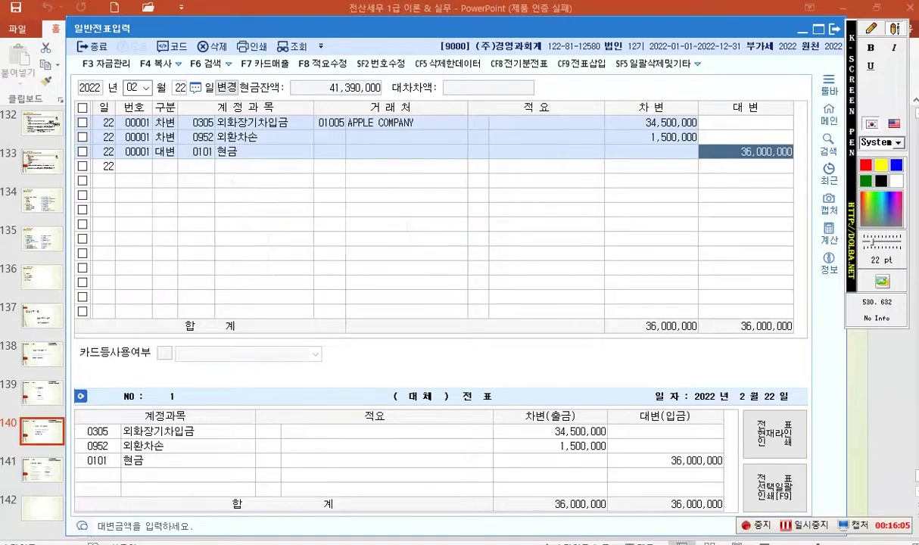
type("부가")
type("세예수금")
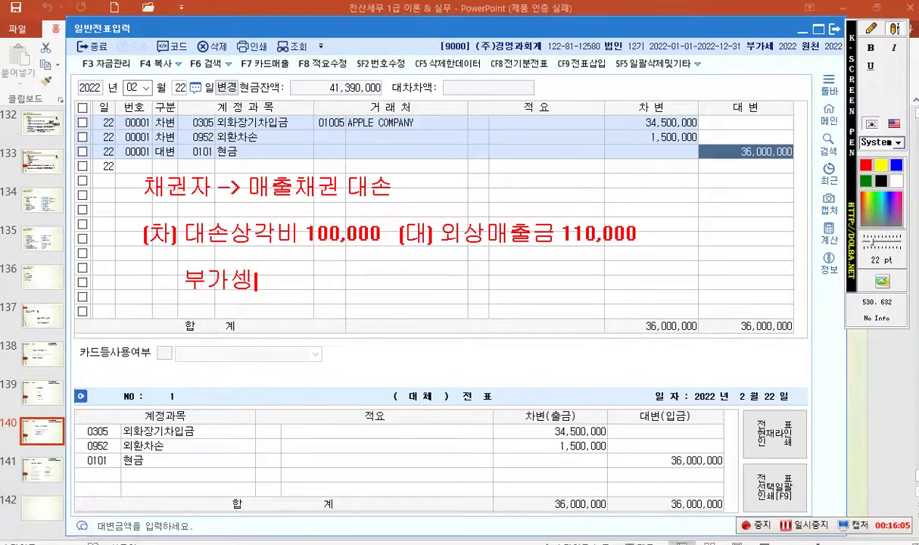
type(" 1")
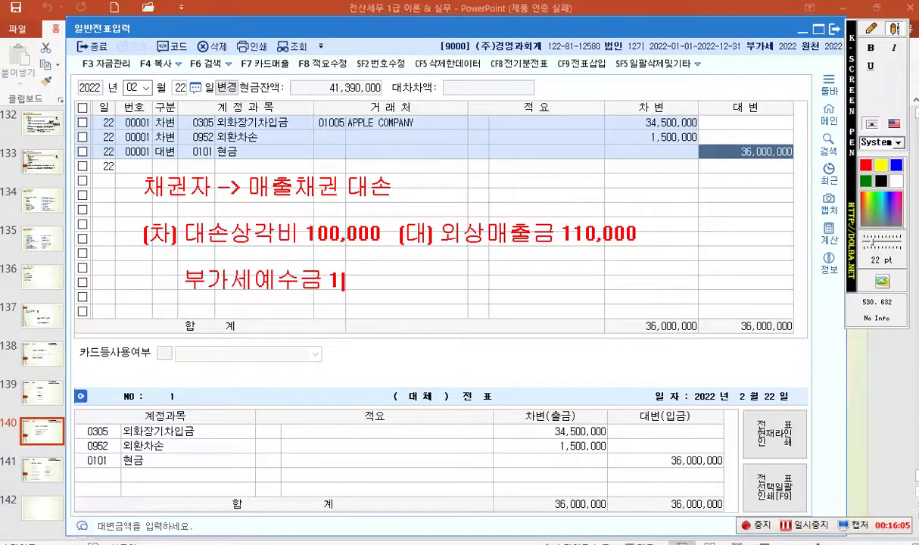
type("0,000")
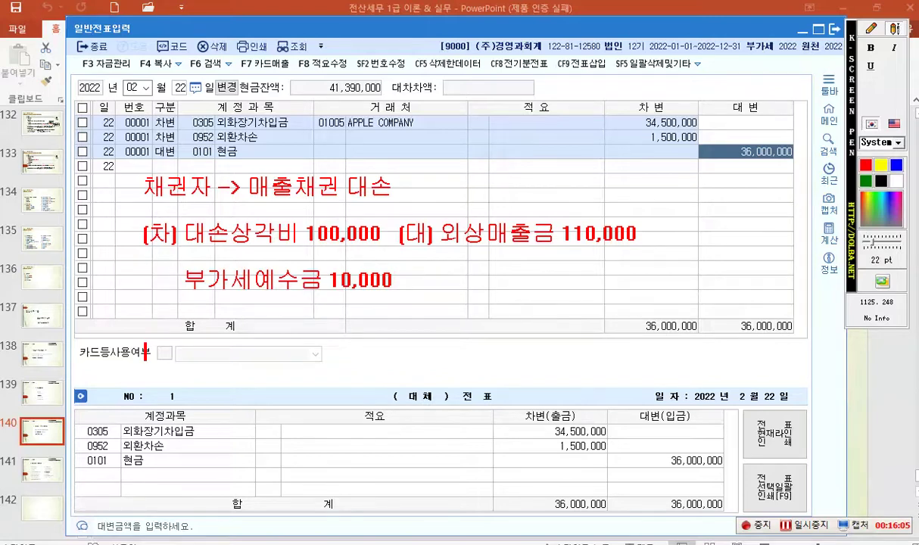
Write a second example entry "(차) 보통예금 110,000 (대) 대손충당금 100,000" below the first one in the note.
type("(차")
type(") 보통예그")
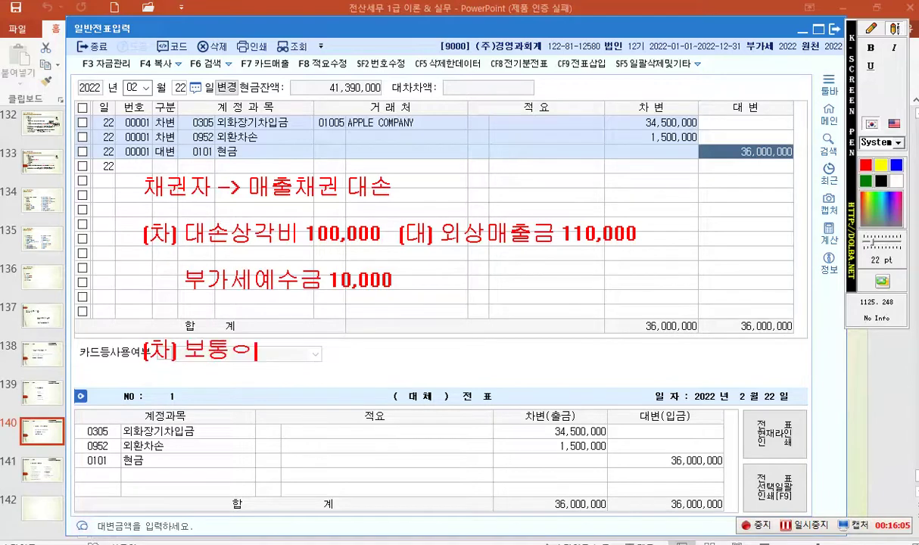
type("ㅁ ")
type("110,000")
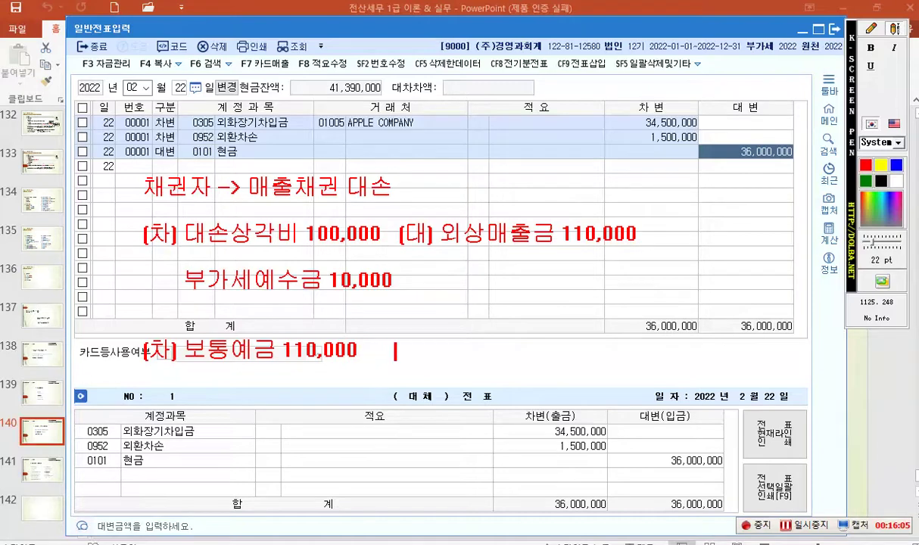
type("      (대)")
type("대")
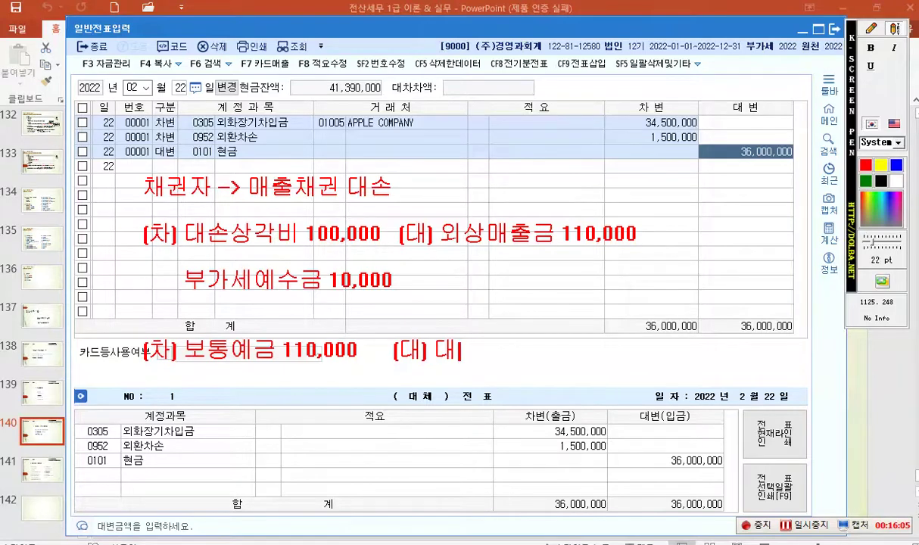
type("손충다ㅇ금 ")
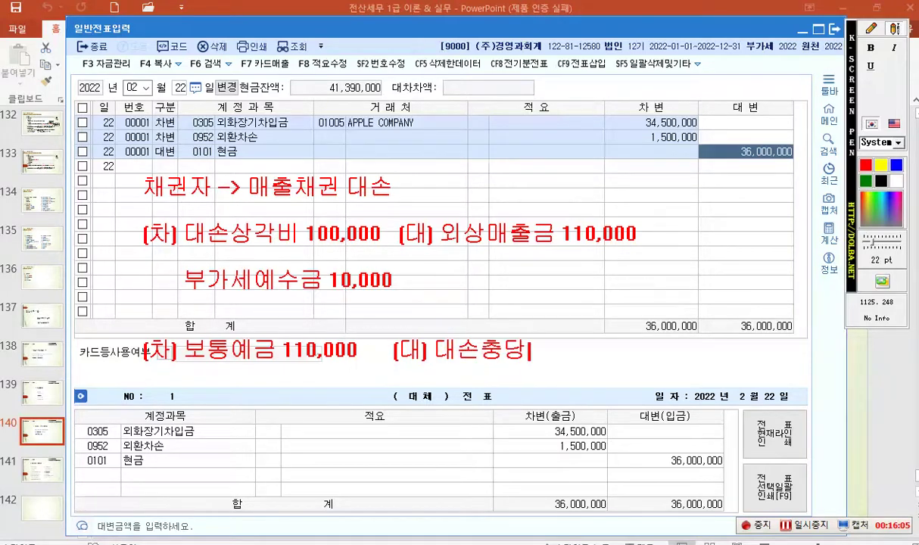
type("100,000")
Add the credit item "부가세예수금 10,000" beneath 대손충당금 in the second example entry.
key("Return")
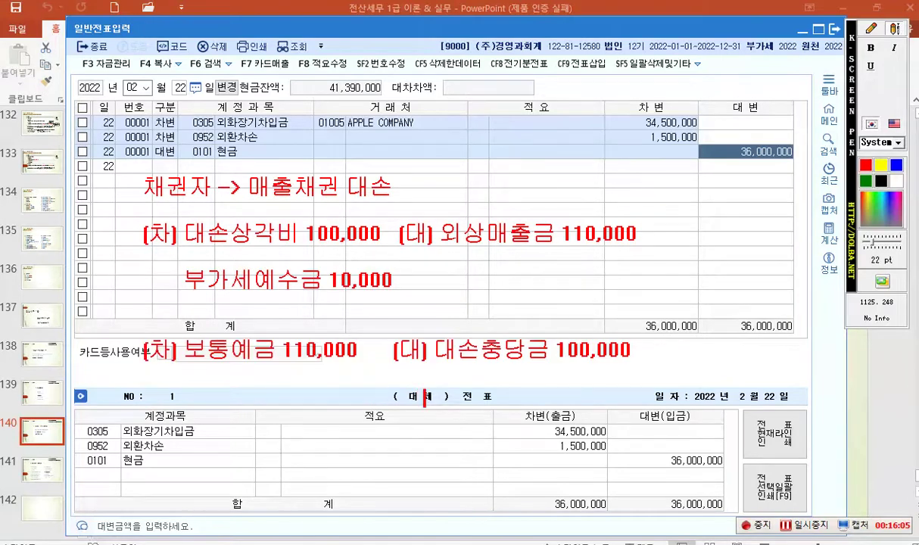
key("BackSpace")
type("부가세예수")
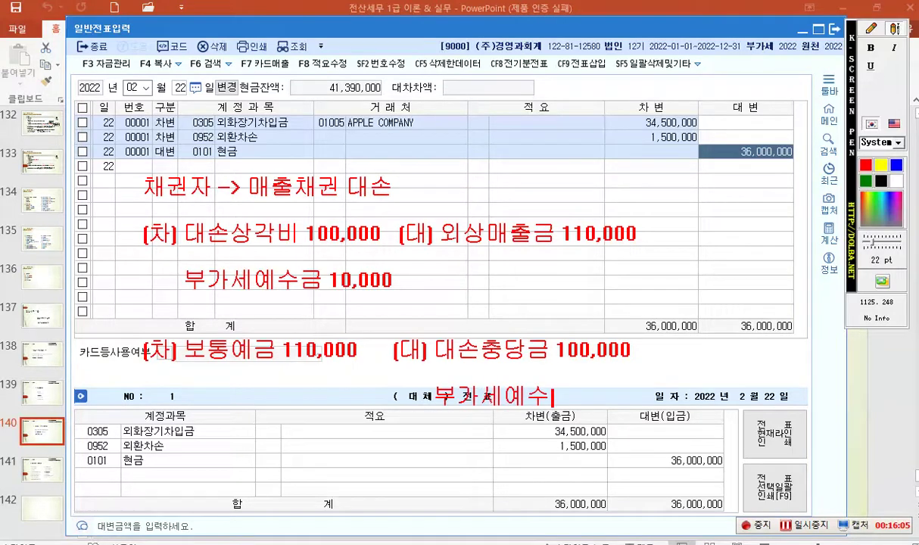
type("금 10,000")
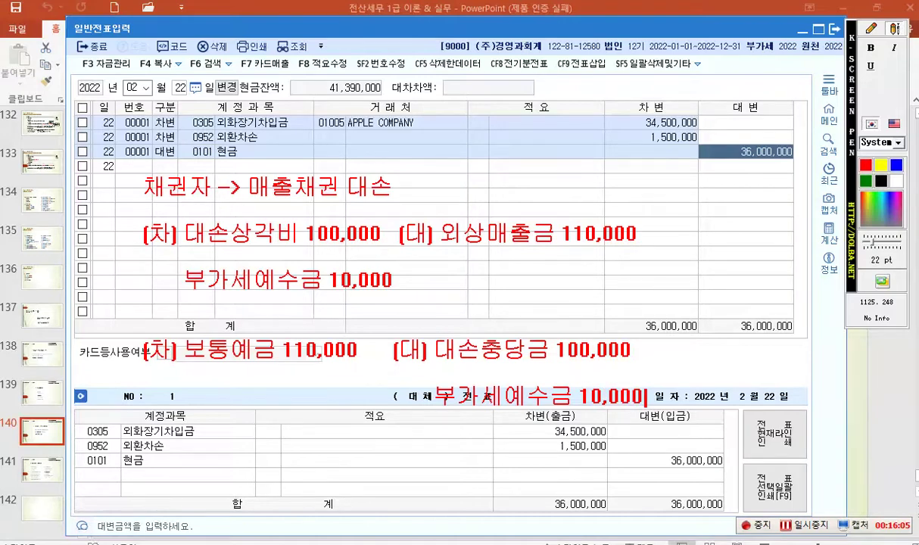
Draw a blue ellipse around "대손충당금 100,000" in the second example entry.
left_click(871, 28)
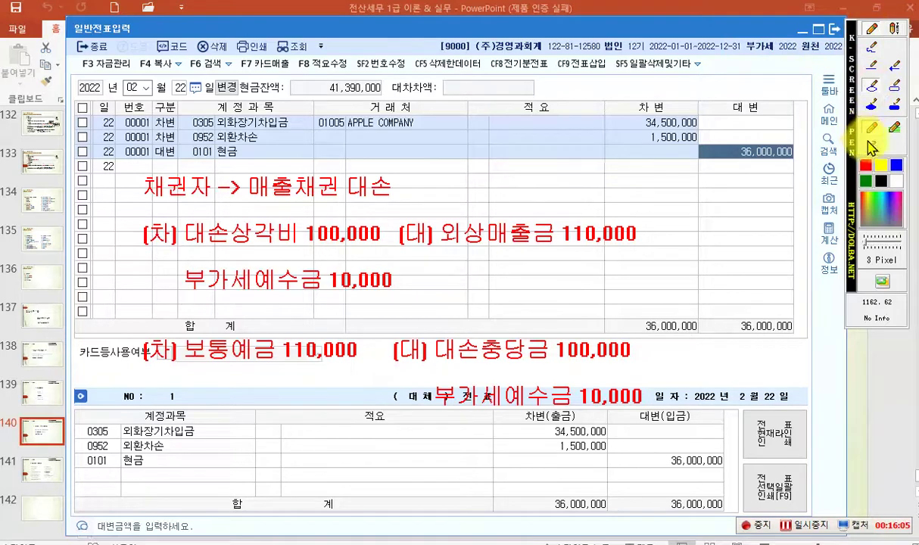
left_click(893, 151)
mouse_move(424, 310)
left_mouse_down()
mouse_move(543, 380)
mouse_move(646, 379)
left_mouse_up()
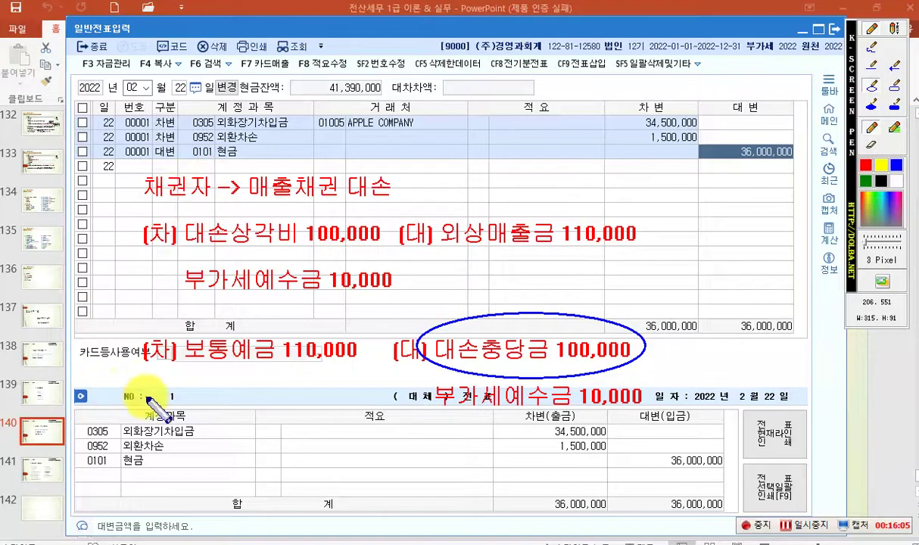
Label the first example entry "전기" and the second one "당기" in blue text beside them.
left_click(894, 30)
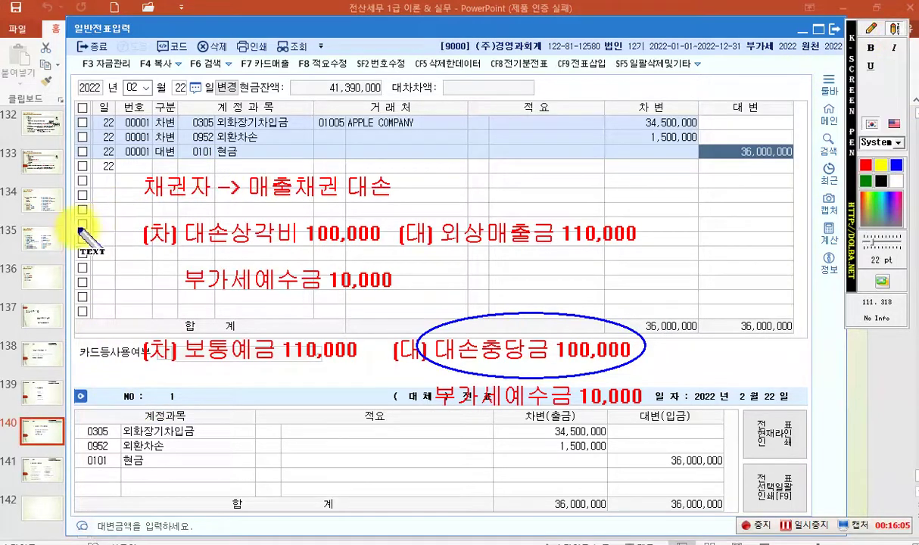
type("전기")
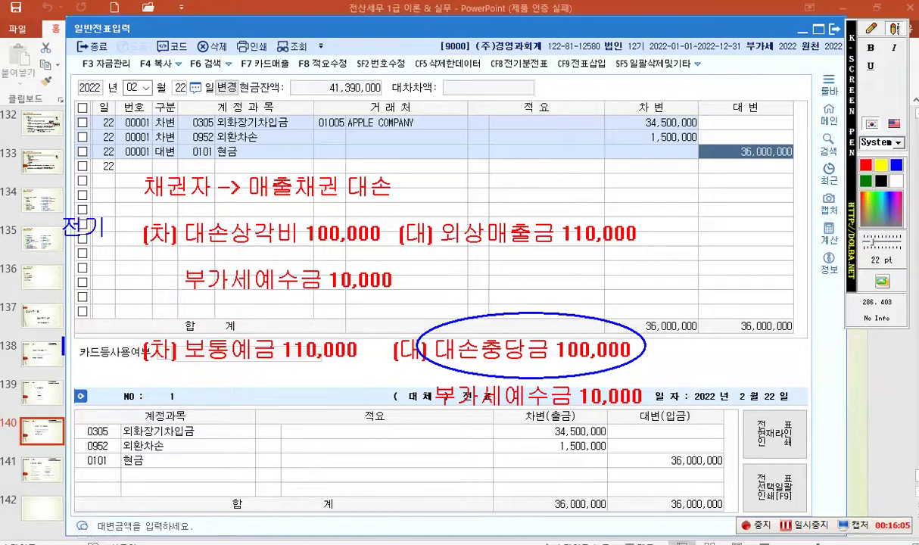
type("당기")
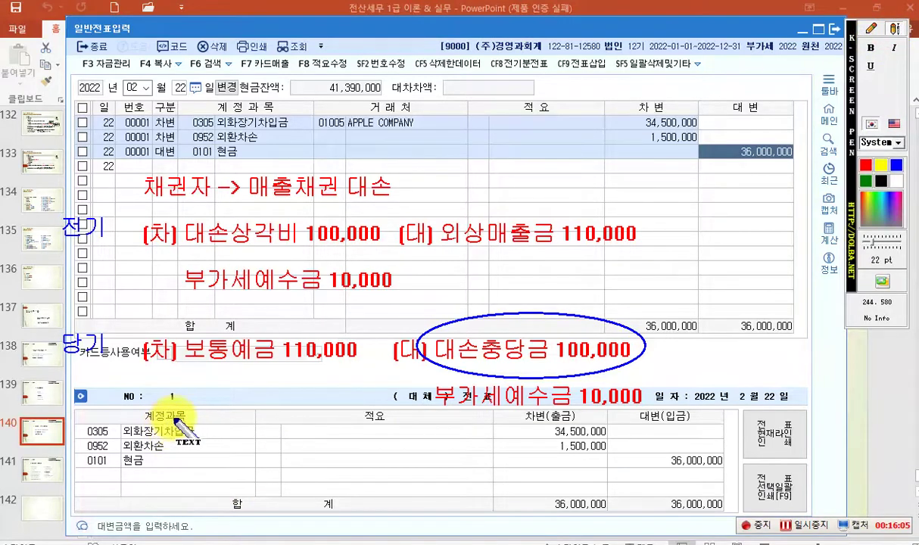
Add the blue text heading "채무자 -> 외상매입금 송금" below the 당기 entry.
left_click(165, 417)
type("채무")
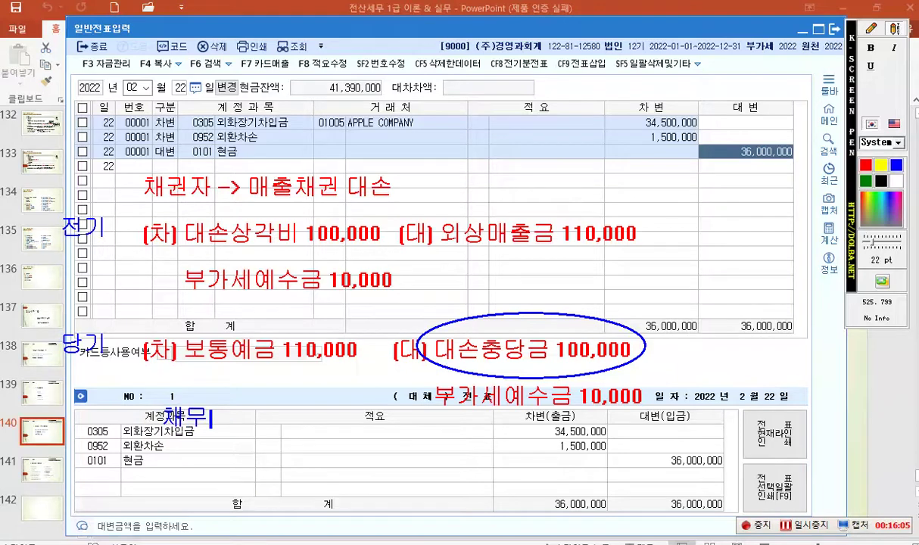
type("자 -> 외상매입과 송금 송금")
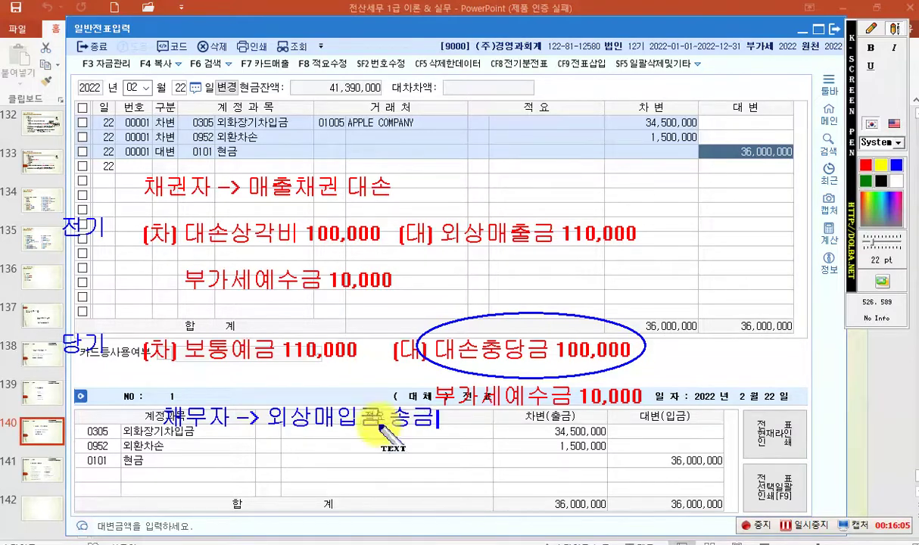
Add the blue credit item "(대) 현금 1,100,000" below the heading "채무자 -> 외상매입금 송금".
left_click(895, 28)
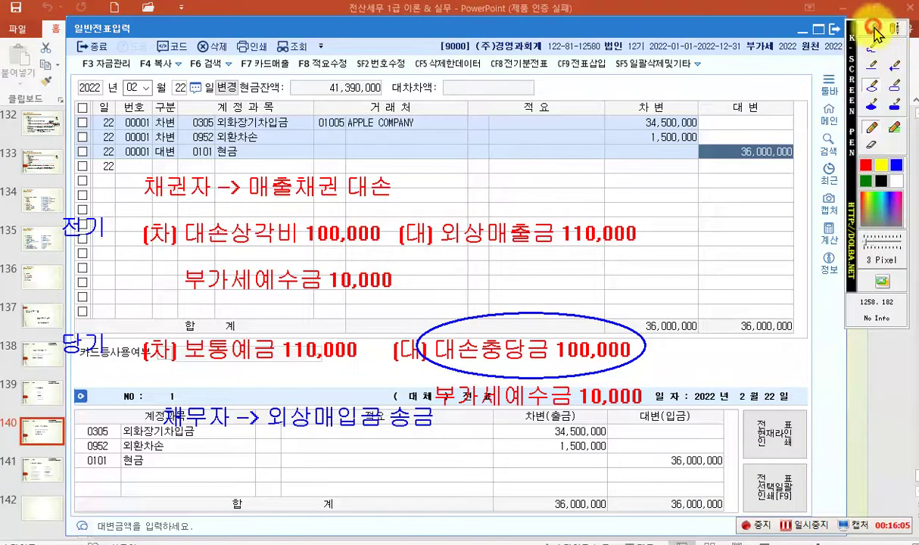
left_click(399, 465)
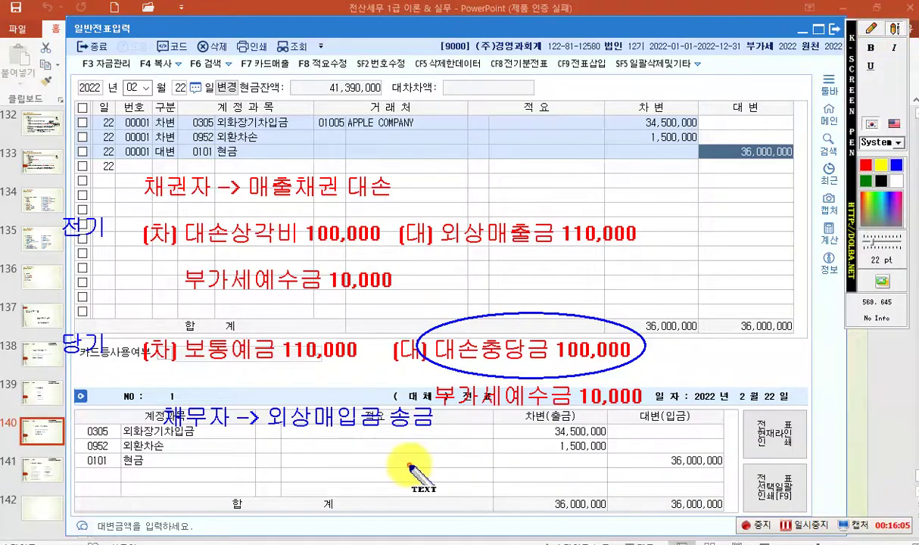
type("(")
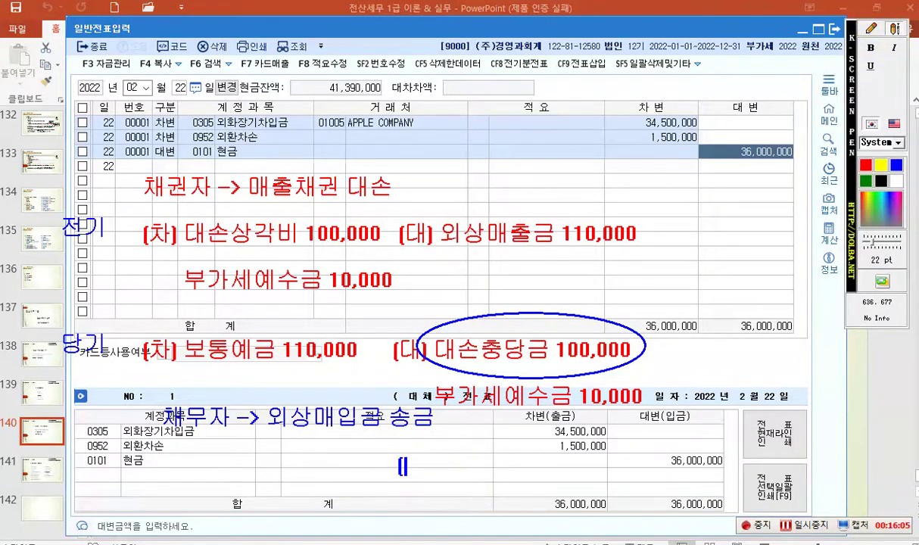
type("대) 1,100")
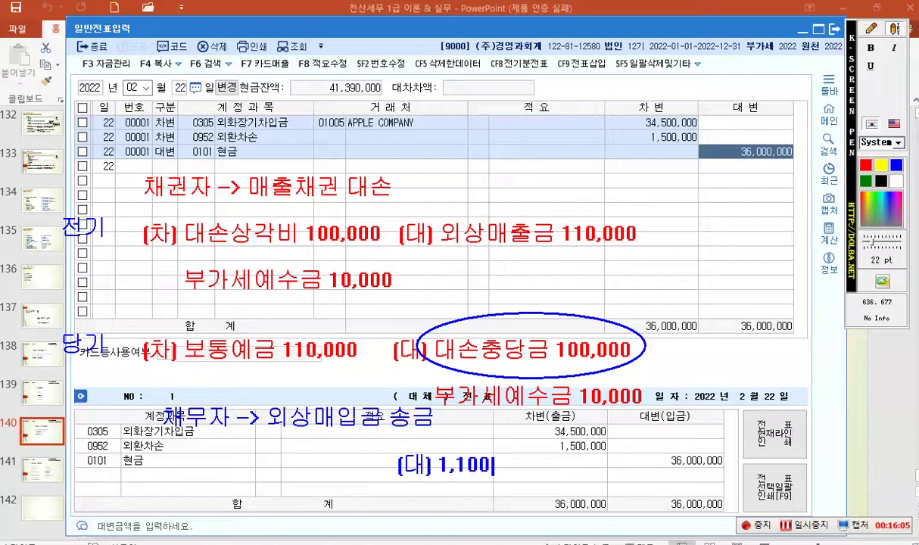
key("BackSpace")
key("BackSpace")
key("BackSpace")
key("BackSpace")
key("BackSpace")
type("ㅎ현금 1,")
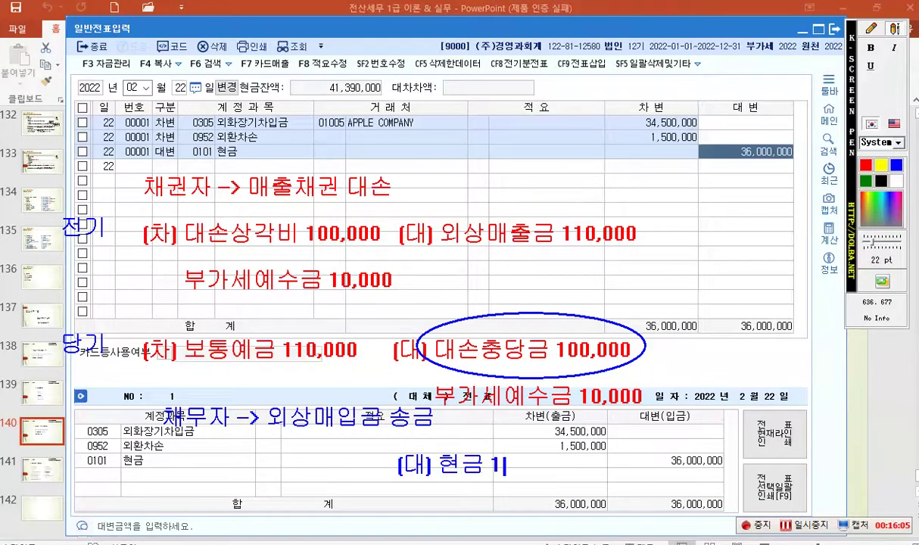
type("100,00")
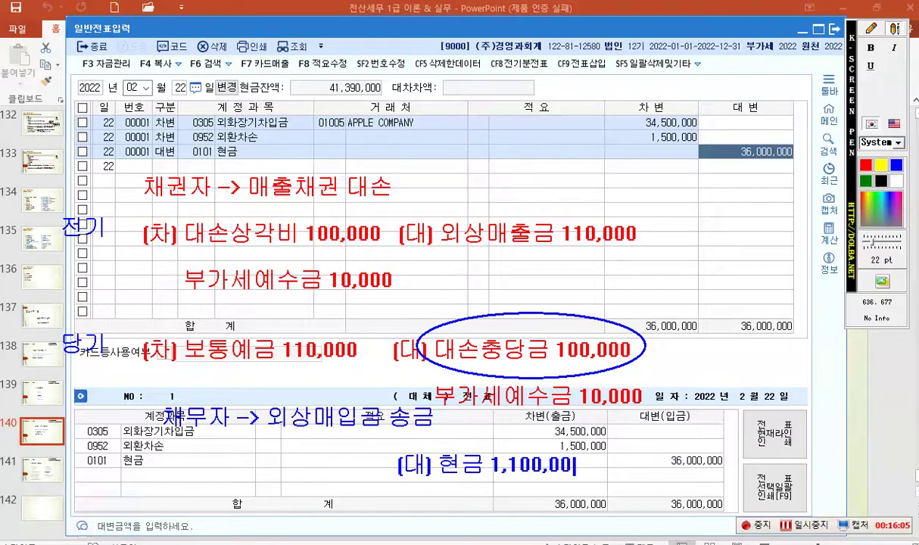
type("0")
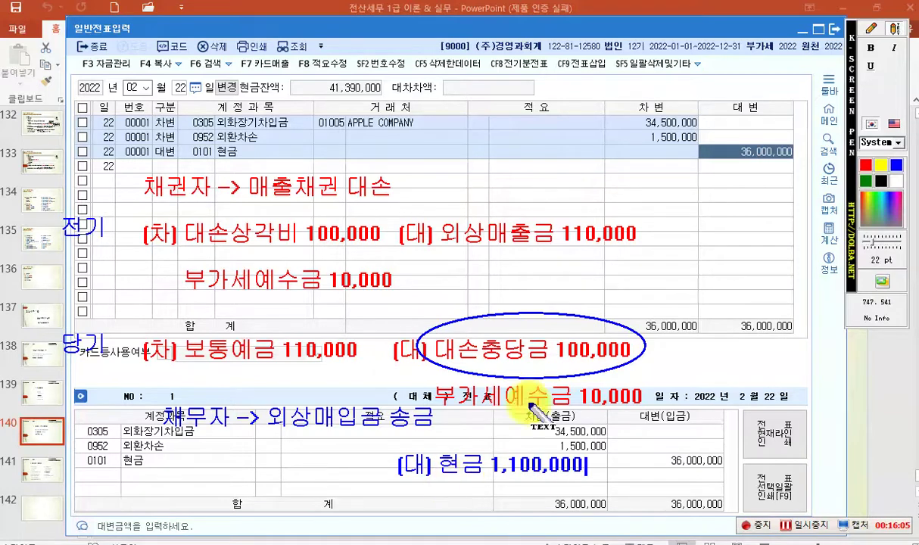
Add the blue debit item "(차) 외상매입금 1,100,000" beside the 현금 credit item.
left_click(878, 30)
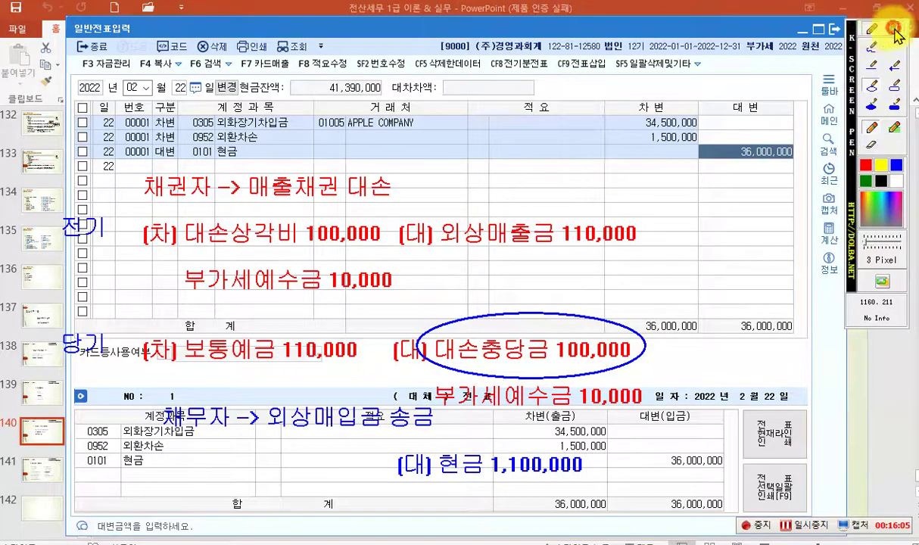
left_click(894, 29)
left_click(165, 467)
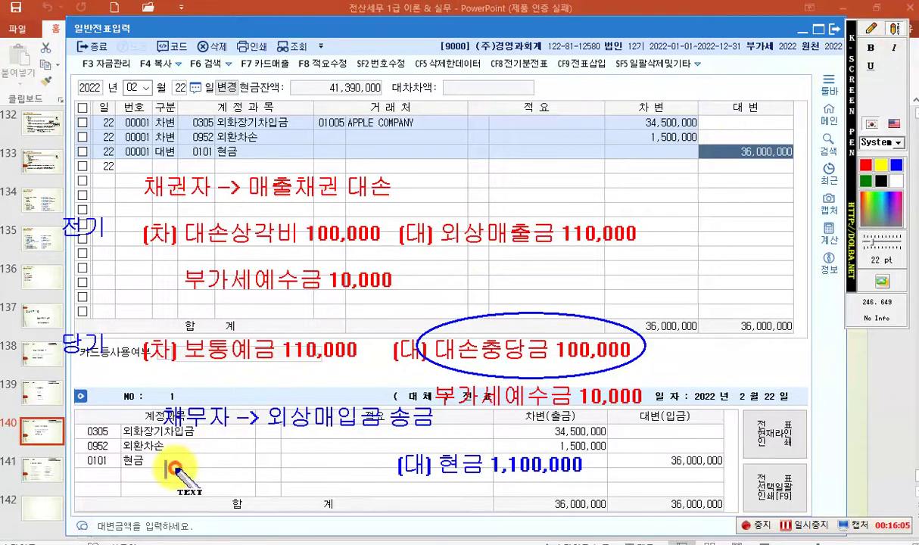
type("(차)")
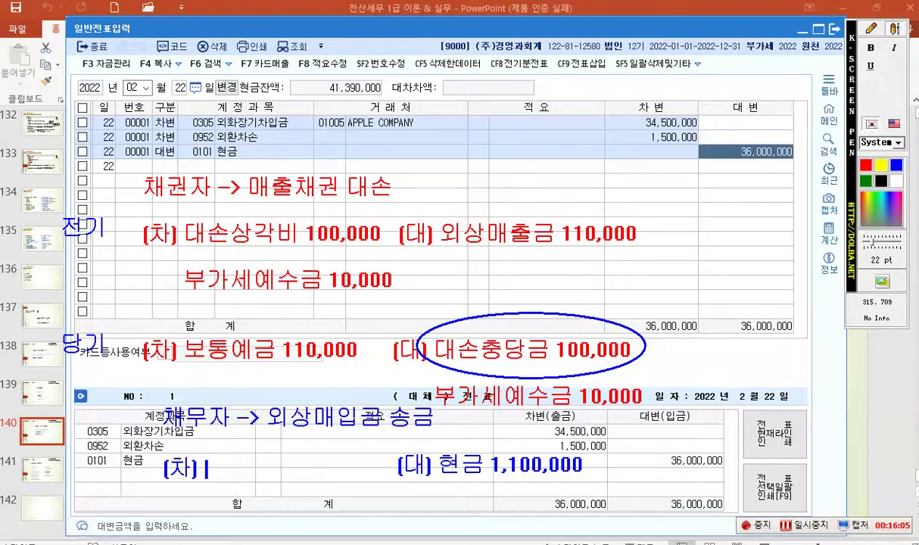
type("외상매입금 ")
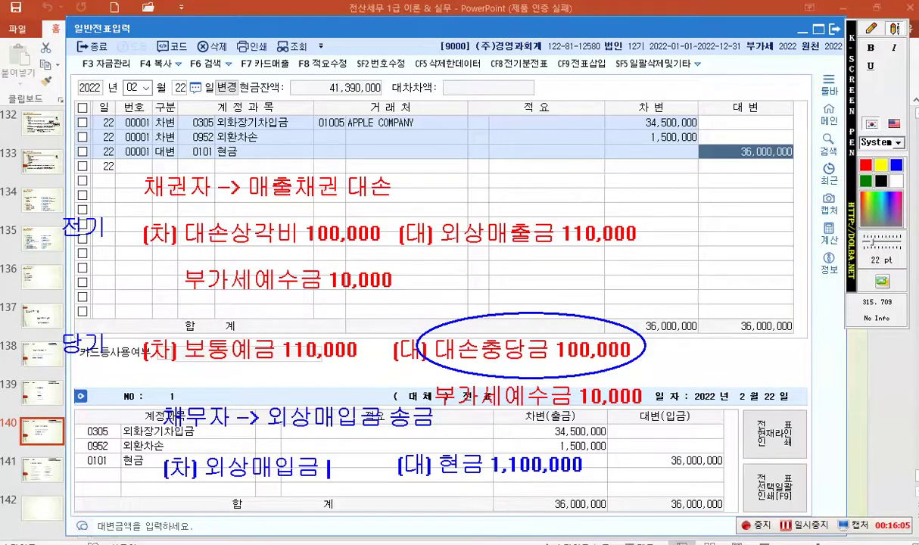
type("1,100,000")
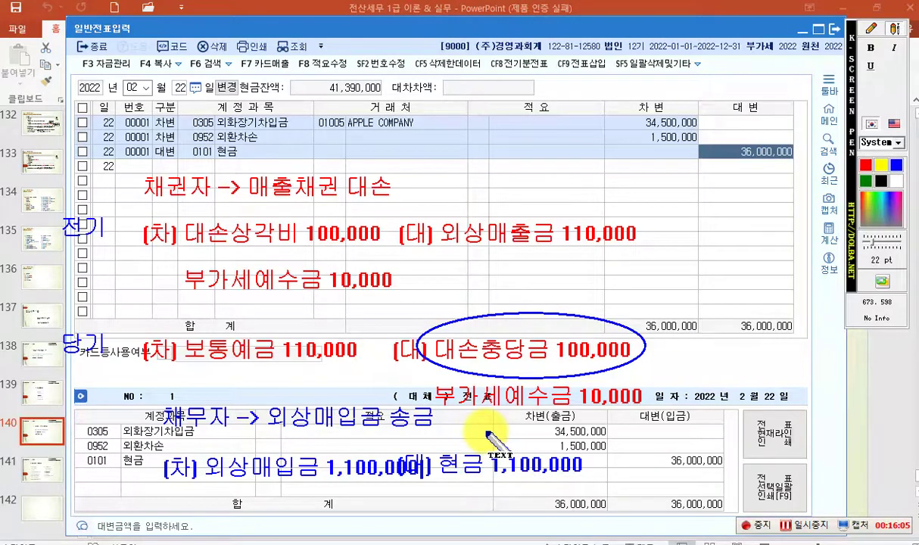
Change the 외상매입금 amount to "1,00,000" and add the debit item "부가세대급금 100,000" beneath it.
key("BackSpace")
key("BackSpace")
key("BackSpace")
key("BackSpace")
key("BackSpace")
key("BackSpace")
key("BackSpace")
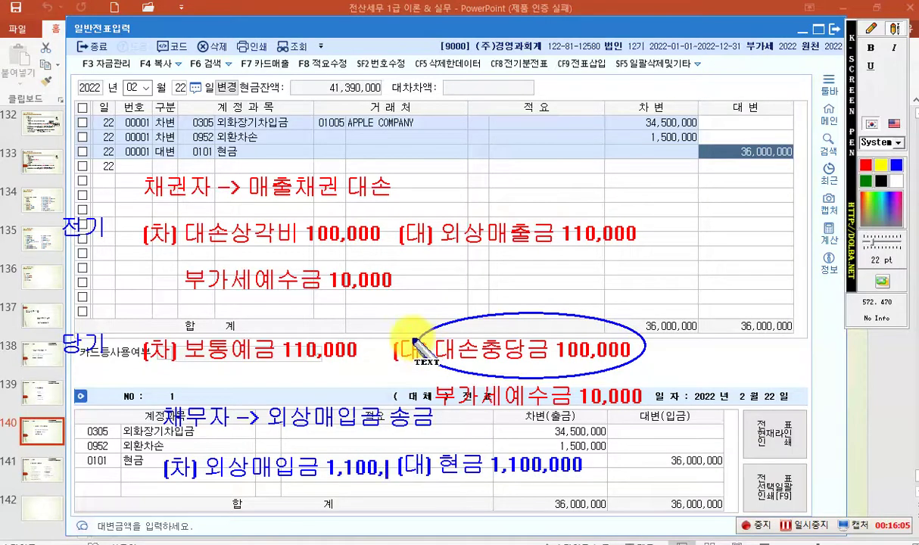
type("00,000")
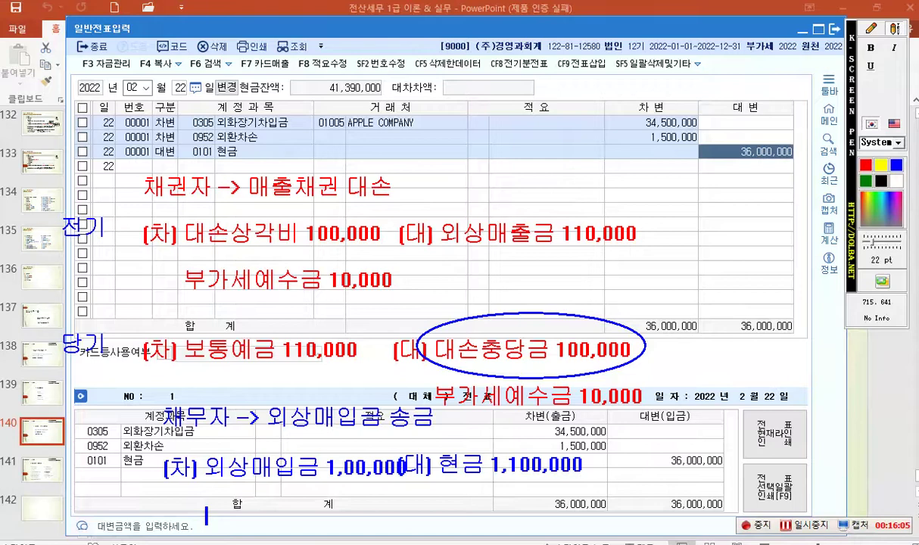
type("부가세대급금 100,000")
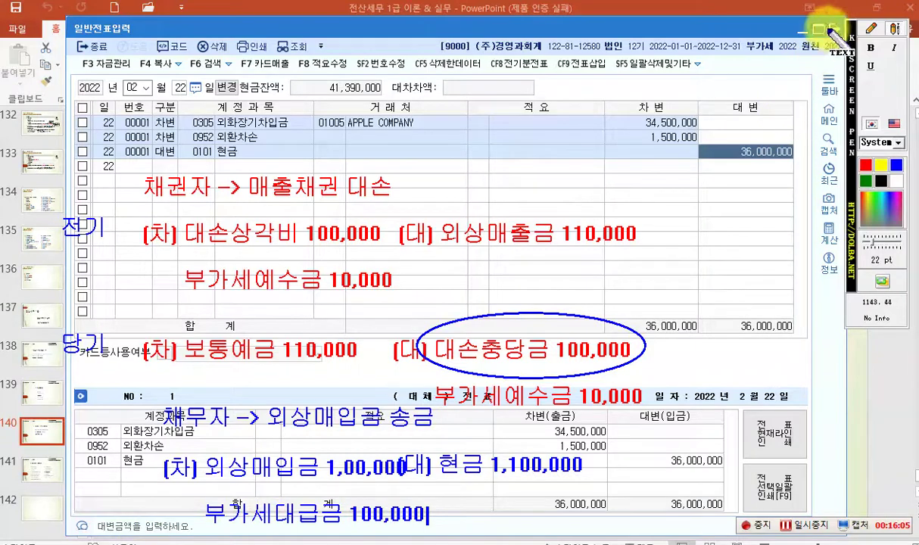
Draw a blue ellipse around "부가세대급금 100,000" and a blue rectangle around "부가세예수금 10,000" in the 당기 entry.
left_click(870, 28)
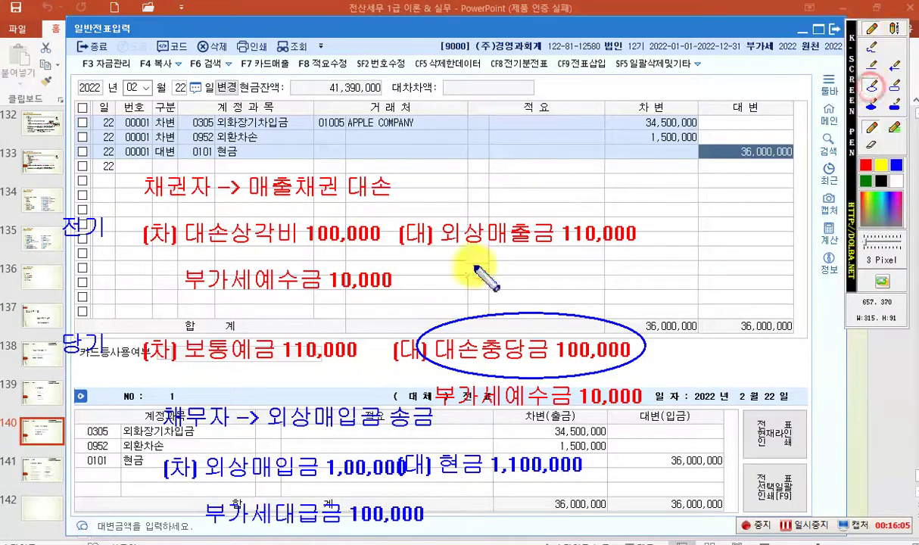
left_click_drag(191, 485, 445, 540)
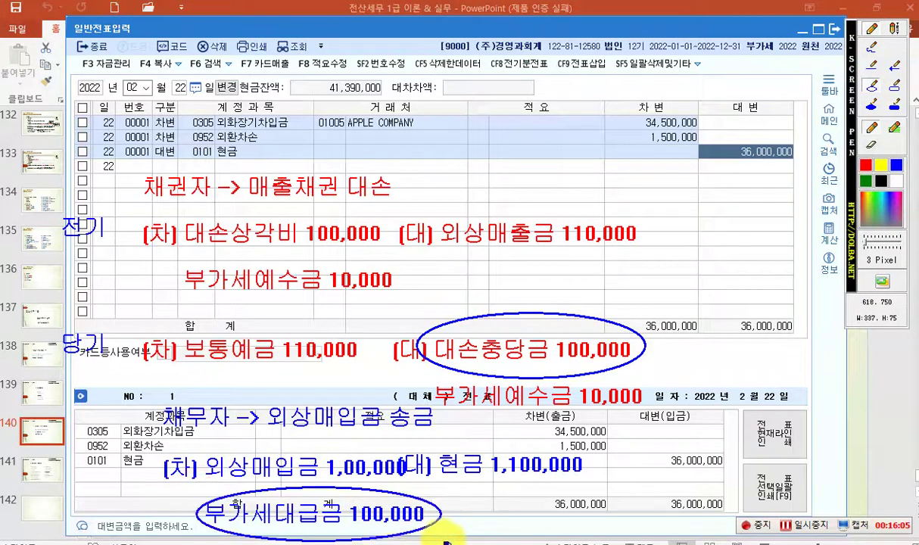
left_click(893, 68)
mouse_move(469, 368)
left_mouse_down()
mouse_move(370, 475)
mouse_move(442, 420)
mouse_move(433, 371)
mouse_move(467, 368)
left_mouse_up()
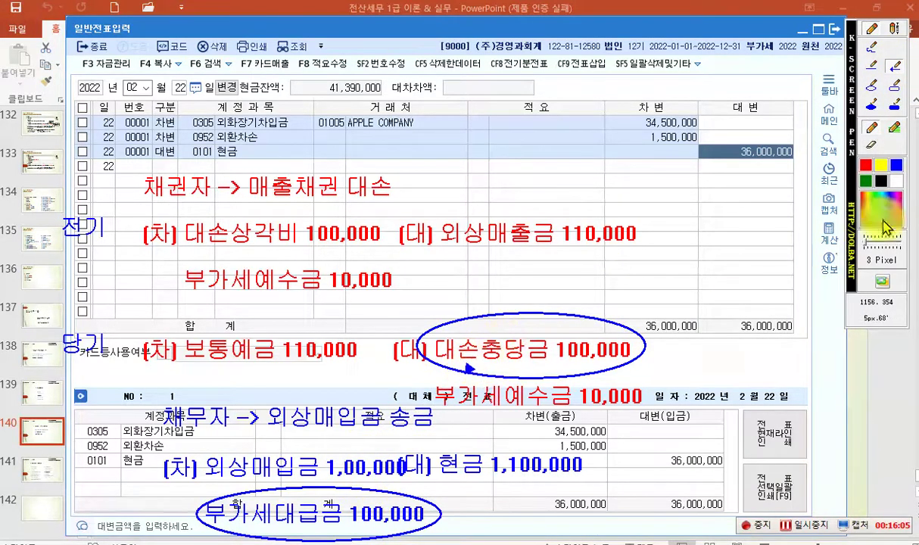
left_click(894, 85)
left_click_drag(420, 373, 661, 416)
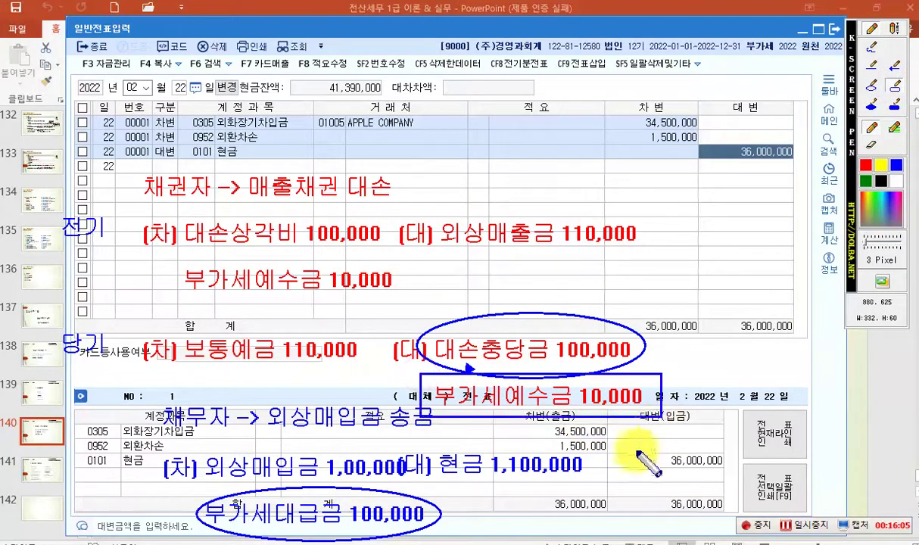
Draw two blue arrows in opposite directions between the framed 부가세예수금 and the circled 부가세대급금.
left_click(894, 67)
left_click_drag(448, 422, 376, 483)
left_click_drag(475, 439, 465, 421)
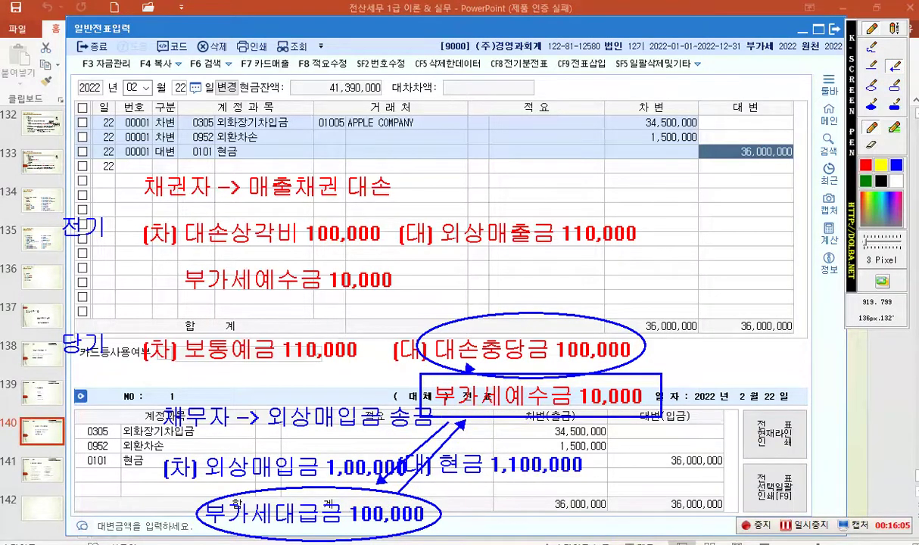
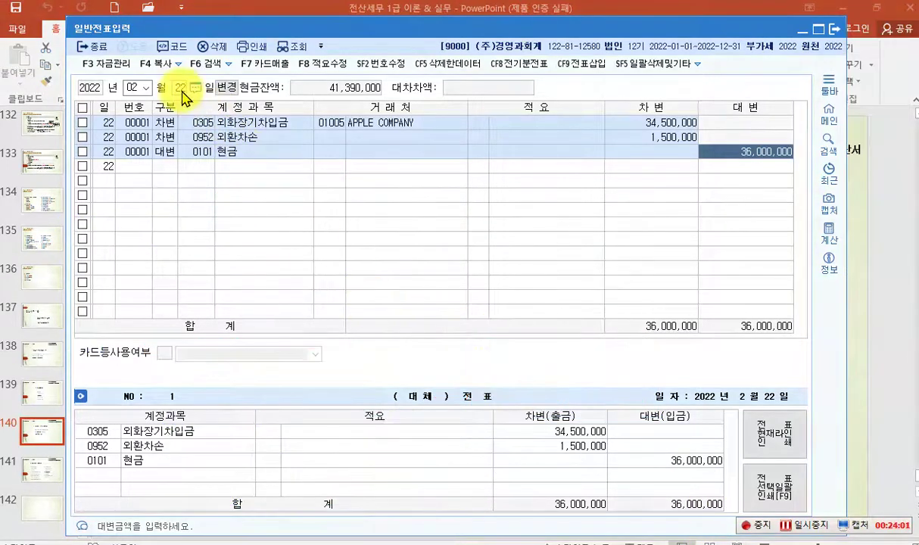
Set the general voucher entry date to February 21.
left_click(178, 88)
type("1")
key("Return")
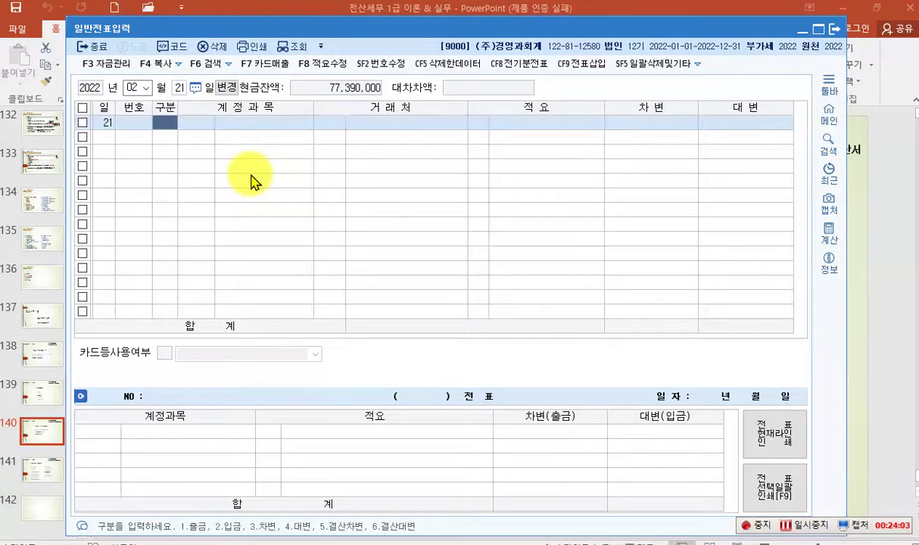
Enter a debit line for account 0251 외상매입금 with the vendor (주)대영전산 and an amount of 1,000,000.
type("3")
key("Return")
type("251")
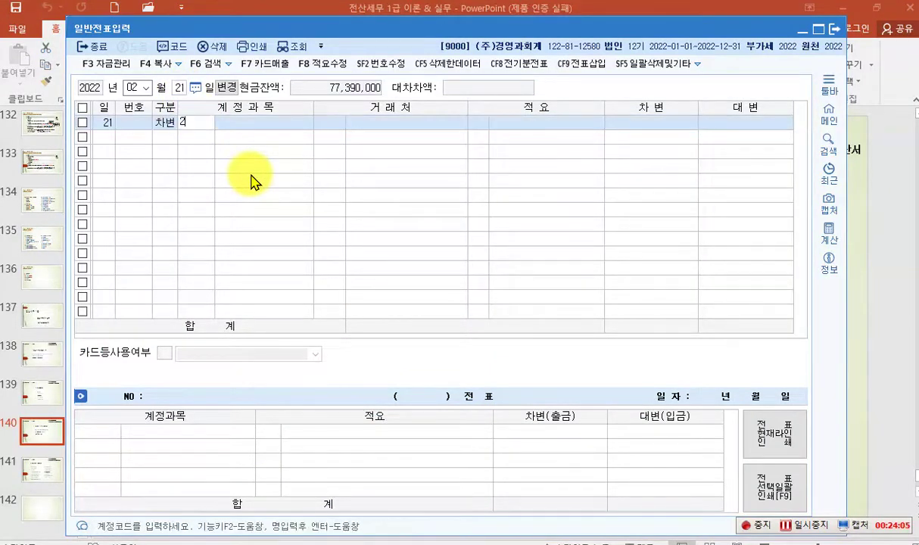
key("Return")
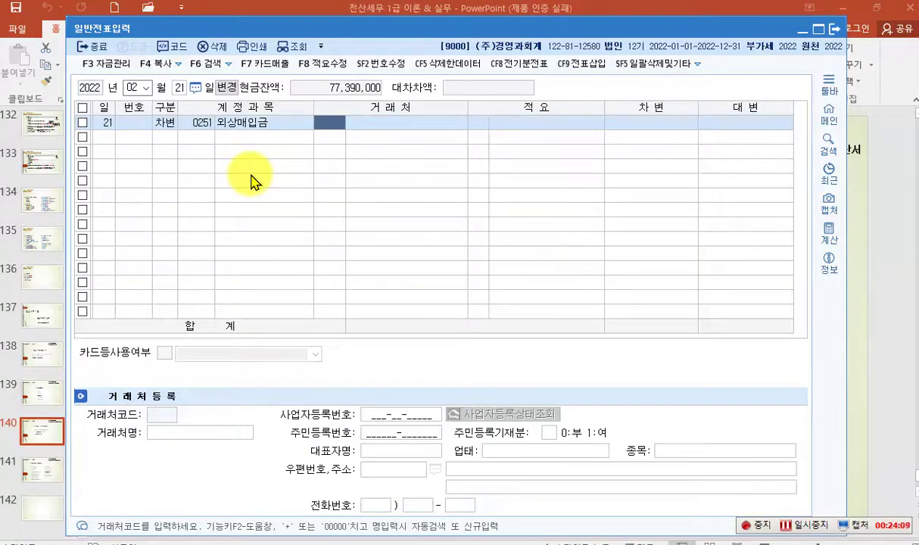
key("F2")
type("대영")
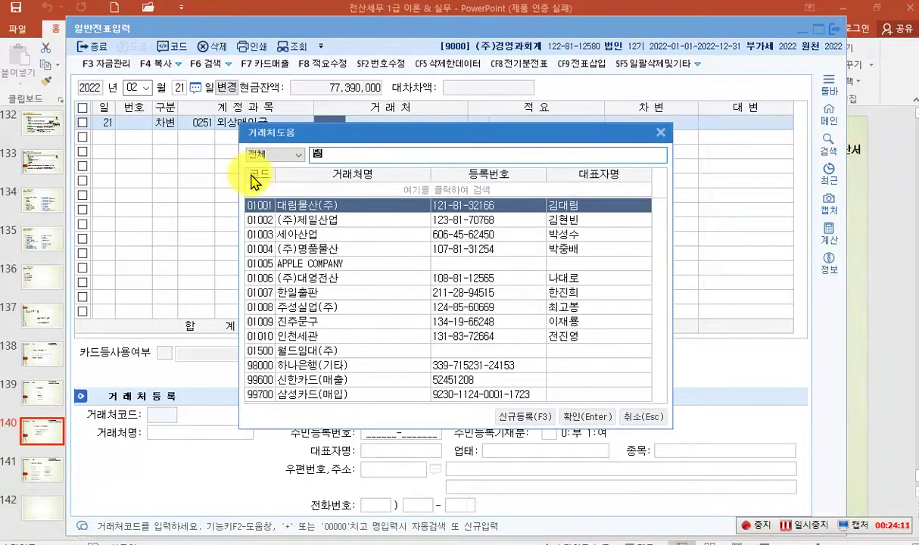
key("Return")
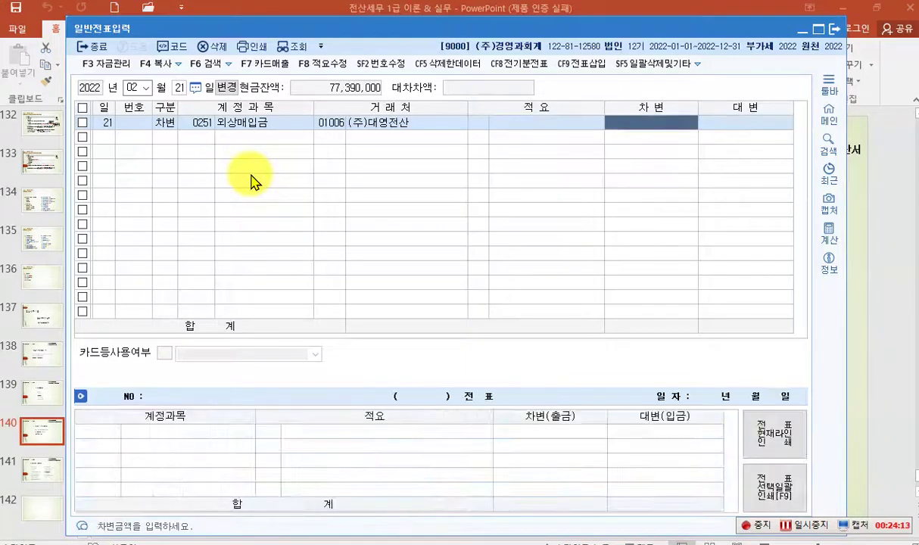
type("1000000")
key("Return")
Enter a second debit line for account 0135 부가세대급금 with an amount of 100,000 and no vendor.
type("3")
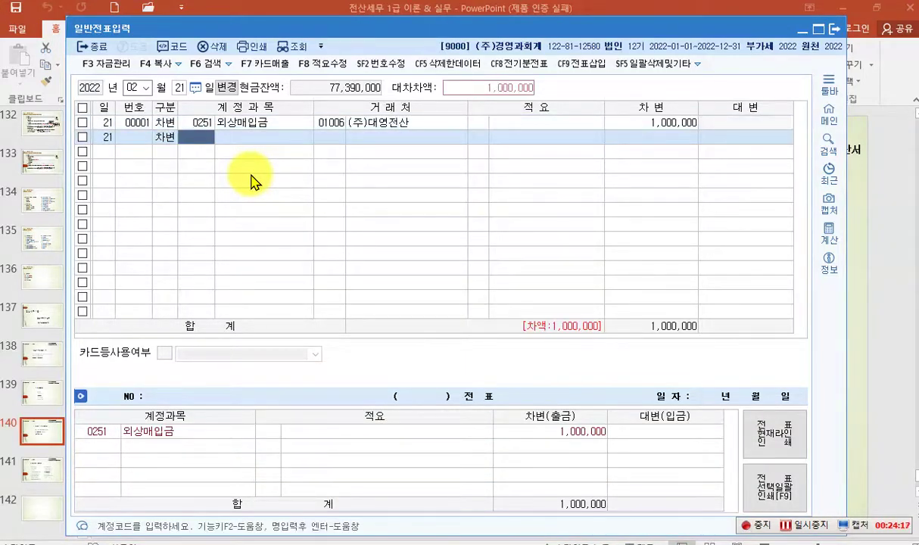
type("부가세")
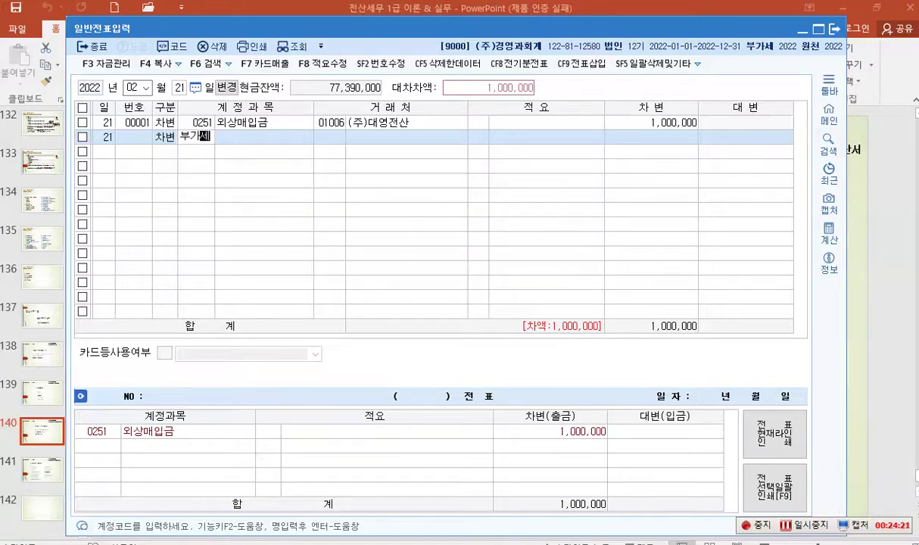
key("Return")
key("Return")
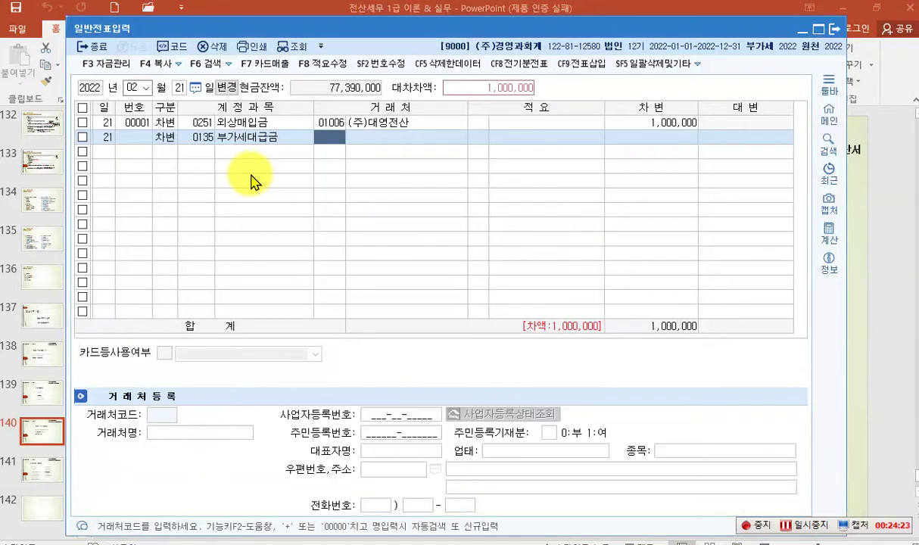
key("Return")
key("Return")
type("1000000")
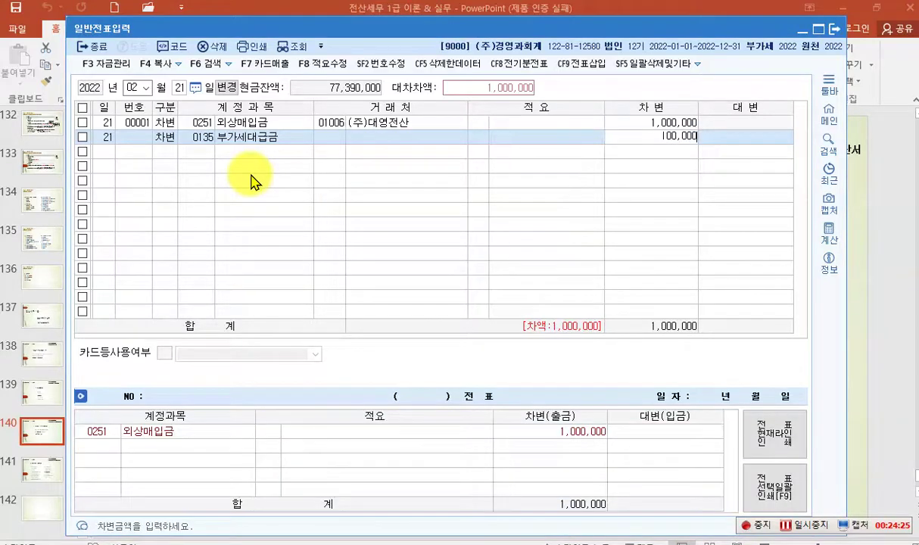
key("Return")
Enter the balancing credit line for account 0101 현금 with an amount of 1,100,000.
type("4")
key("Return")
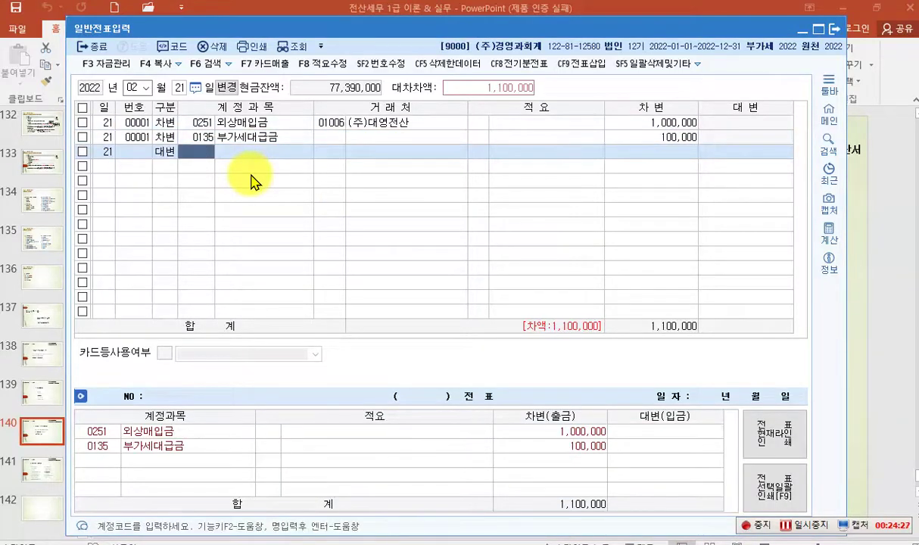
type("101")
key("Return")
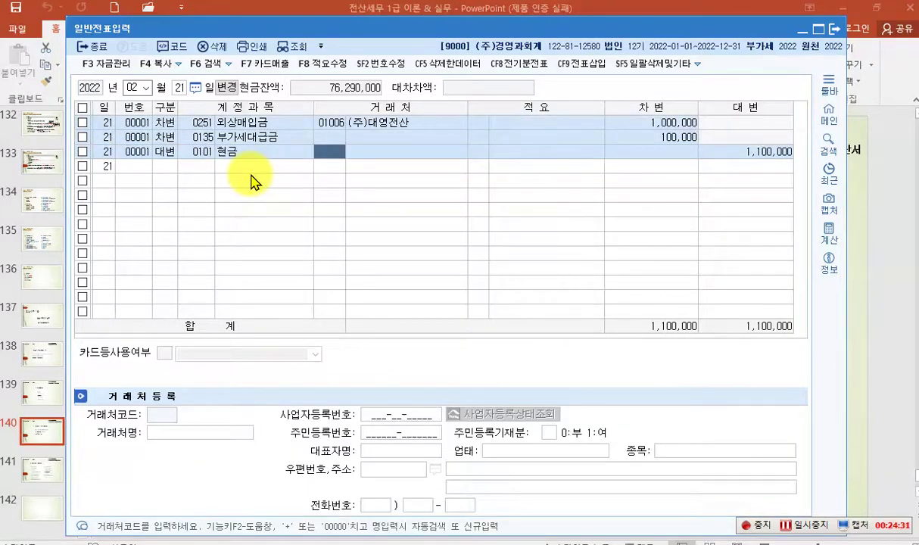
key("Return")
key("Return")
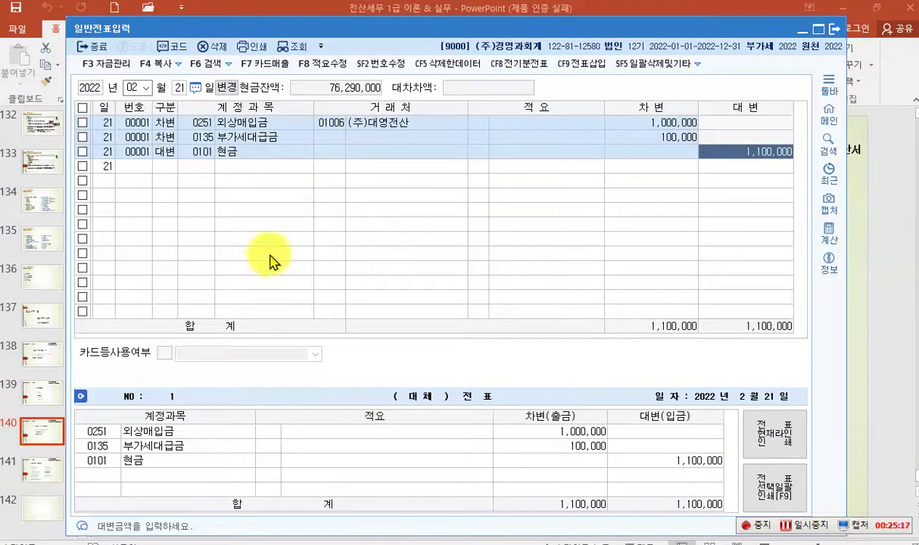
Add a red 22 pt on-screen text note reading "(대) 사채 100,000,000" below the voucher lines, on the credit side.
key("F2")
left_click(892, 29)
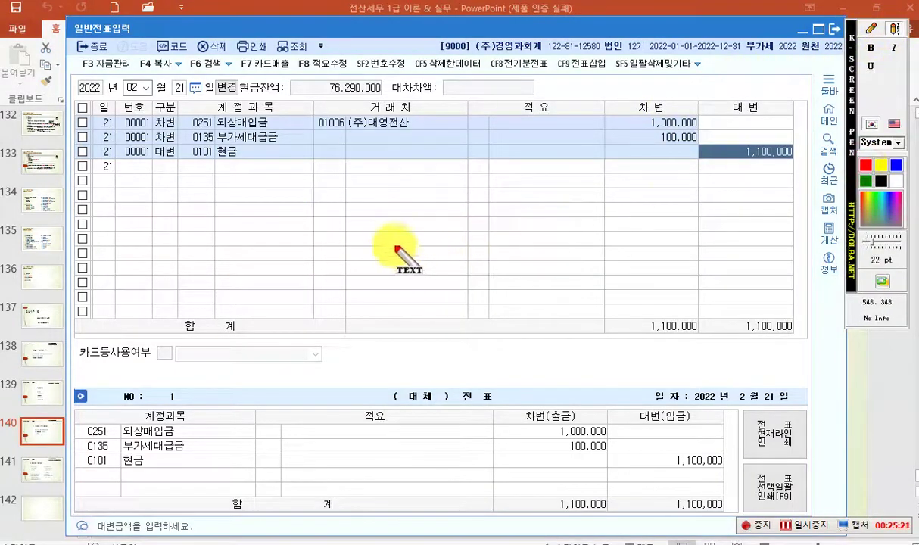
left_click(460, 182)
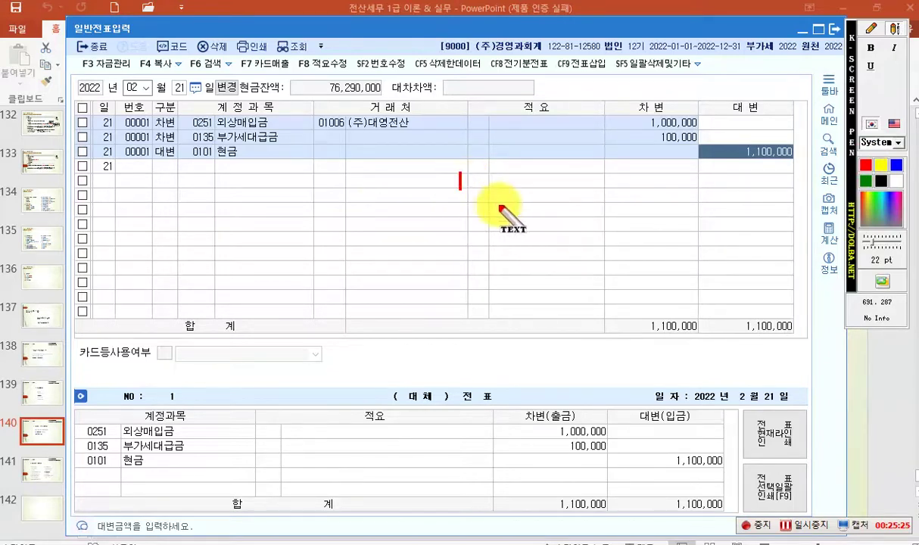
type("[대]")
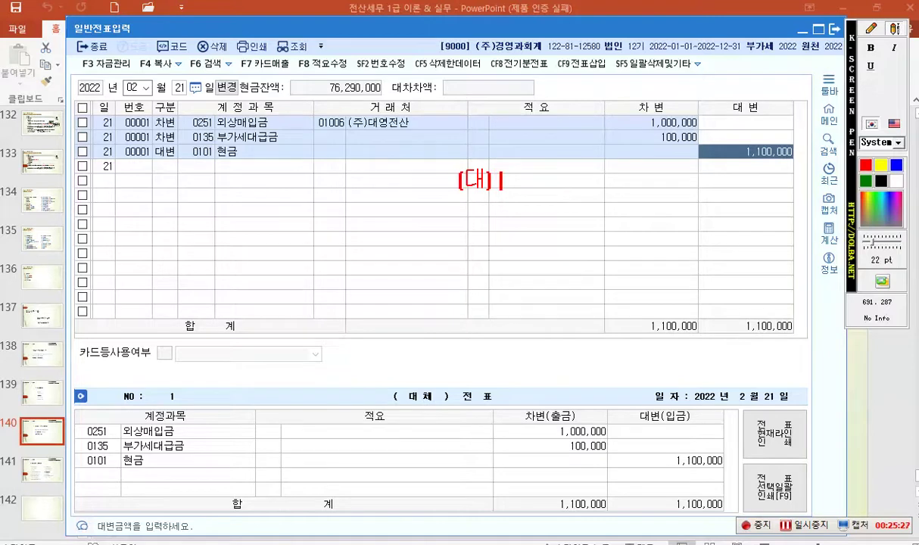
type(" 사채")
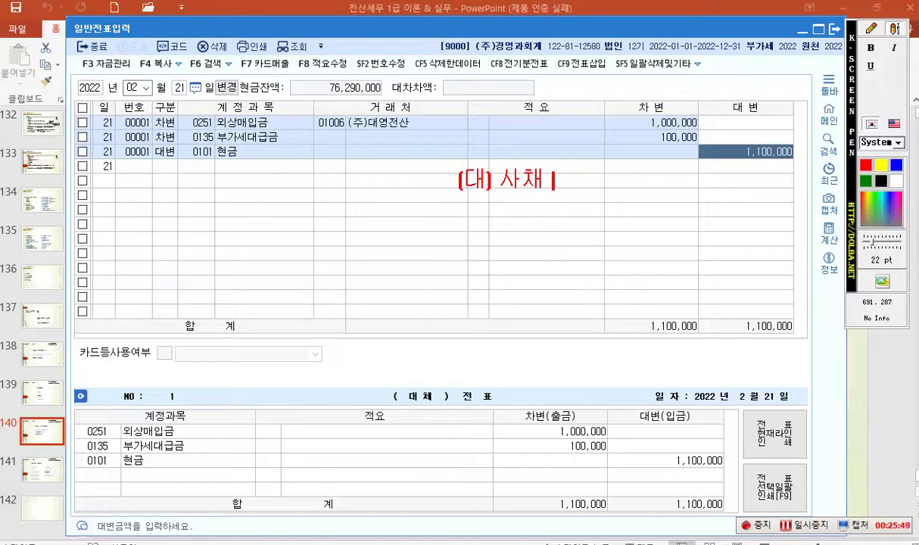
type("100,00")
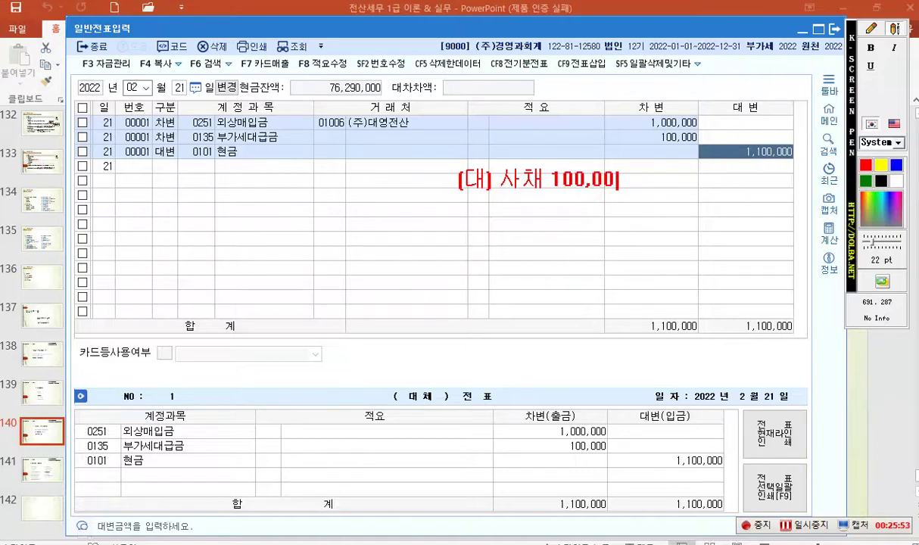
type("0,000")
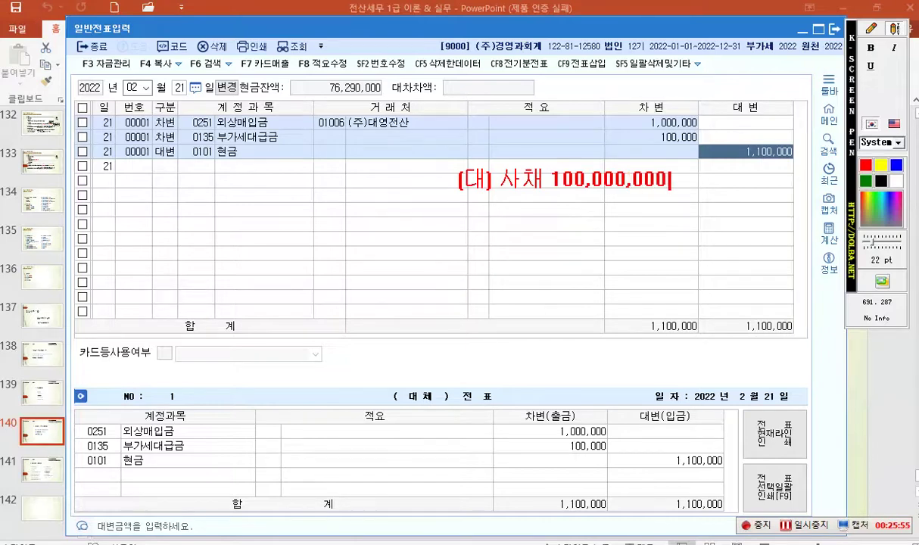
left_click(868, 30)
Add a red text note reading "(차) 보통예금 93,500,000" on the debit side, level with the 사채 note.
left_click(894, 28)
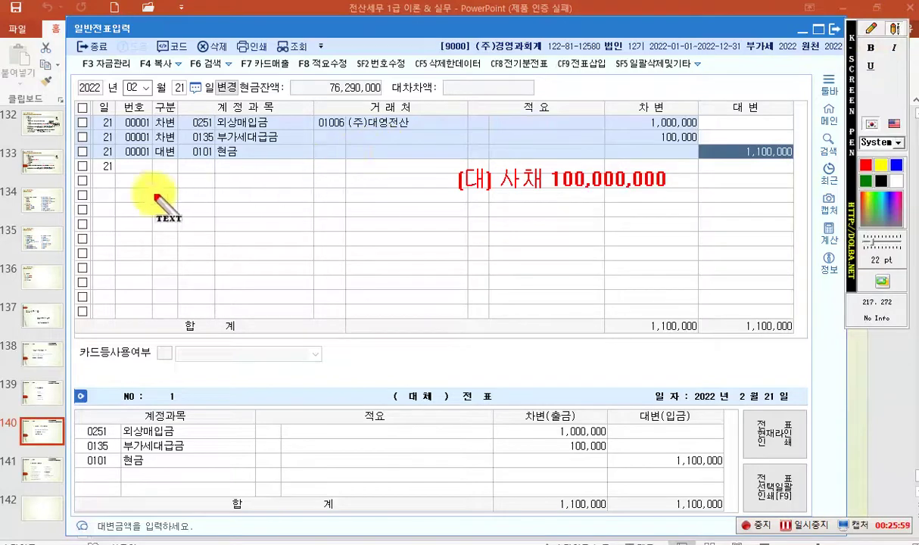
left_click(137, 183)
type("(차) ")
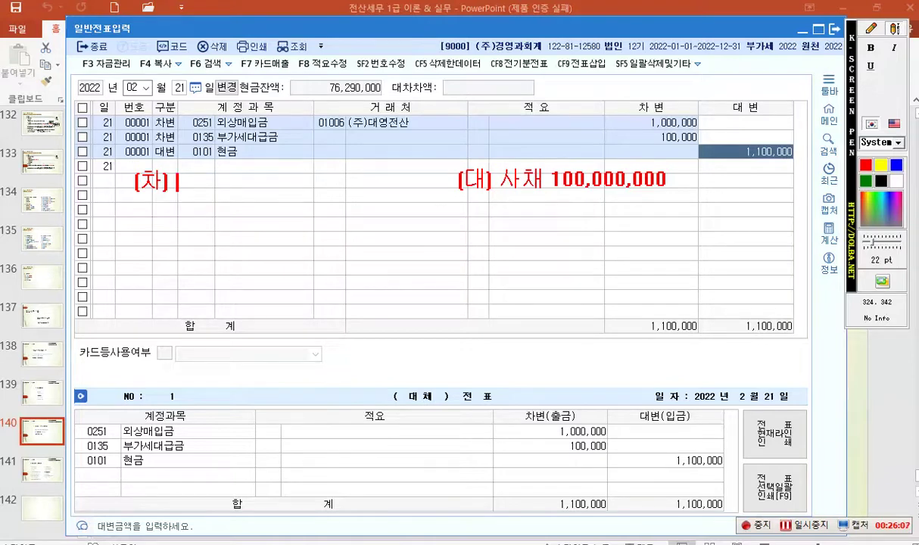
type("보통예")
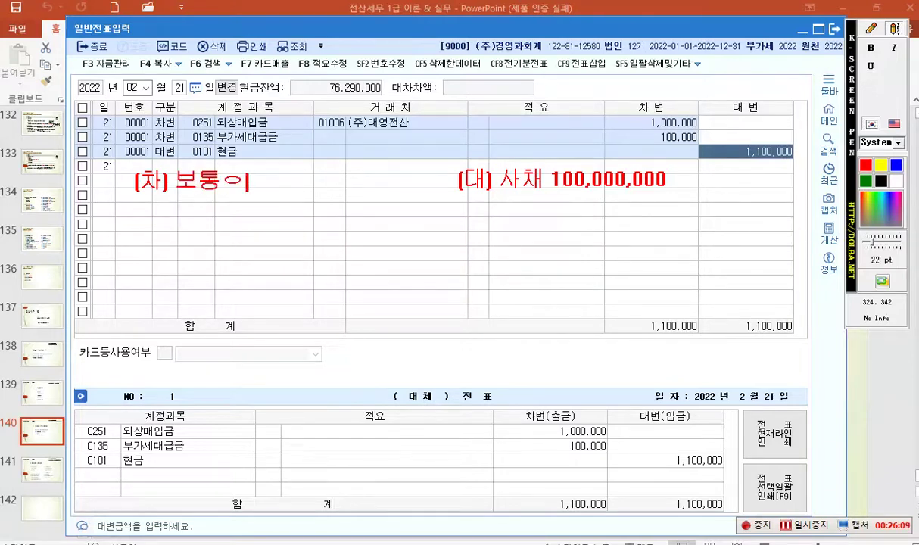
type("금")
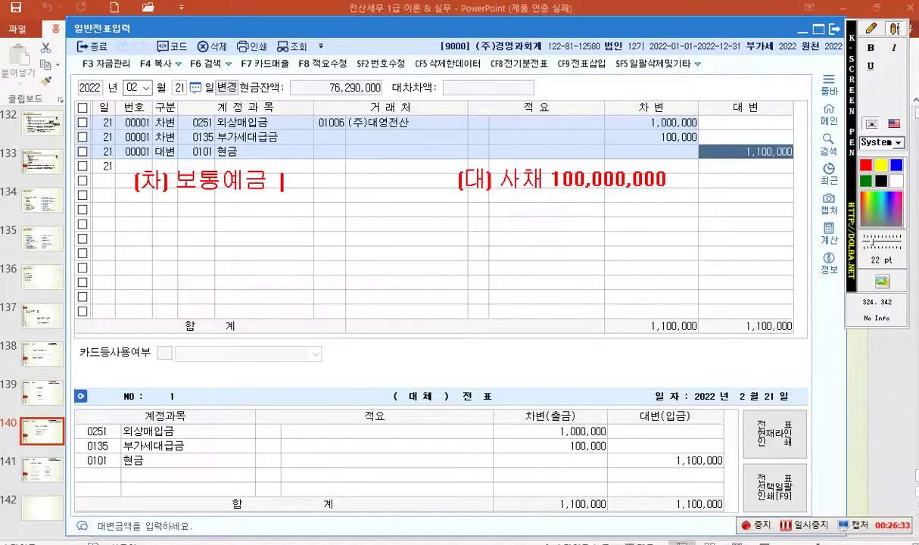
type("93,500,000")
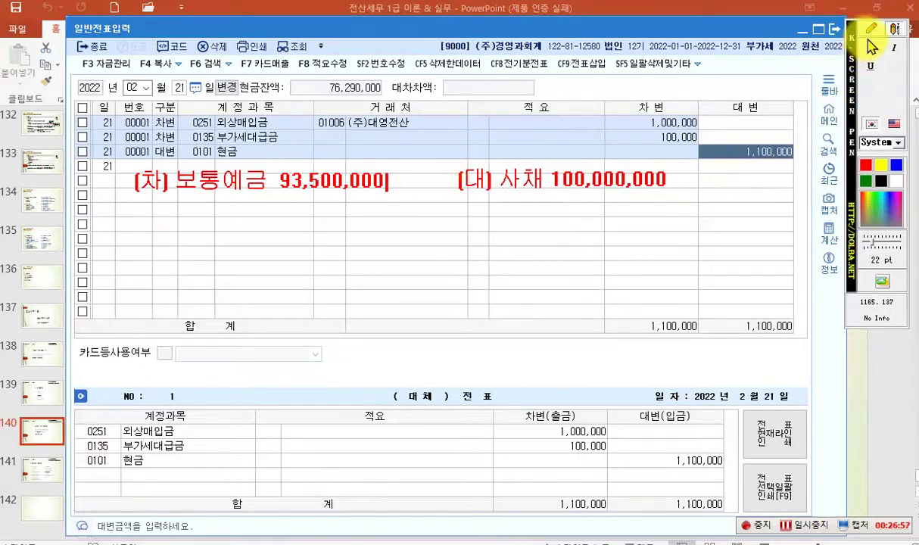
Add the second debit item "사채할인발행차금 6,500,000" below the 보통예금 note, splitting the account name over two lines after 사채할인.
key("Return")
key("Return")
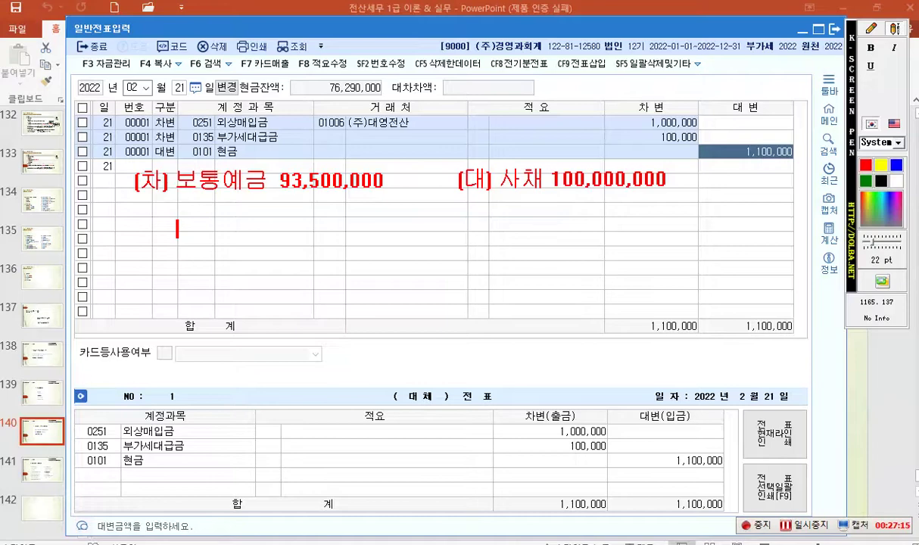
type("사채할인")
key("Return")
type("바")
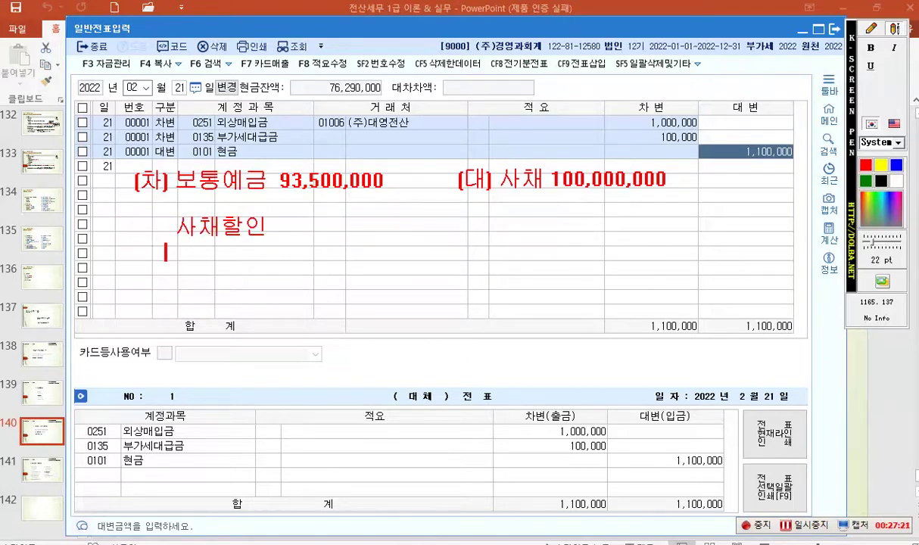
type("ㅇ차금      ")
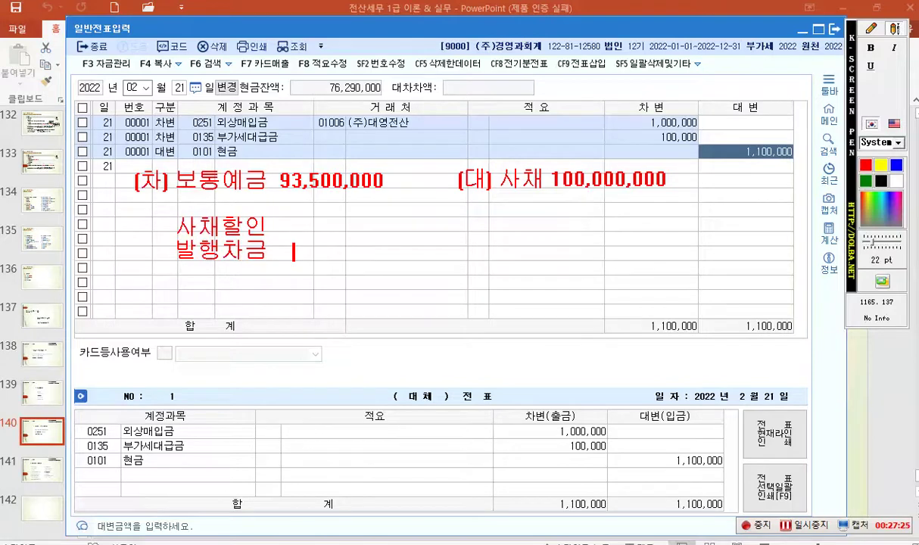
type("6,500,000")
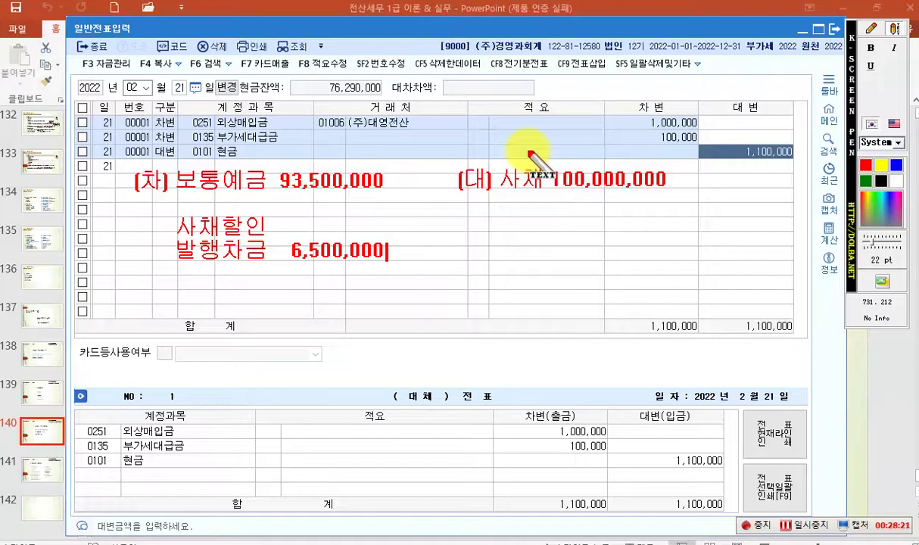
Draw a straight red line beneath the whole bond entry and circle the 93,500,000 amount with a red ellipse.
left_click(870, 28)
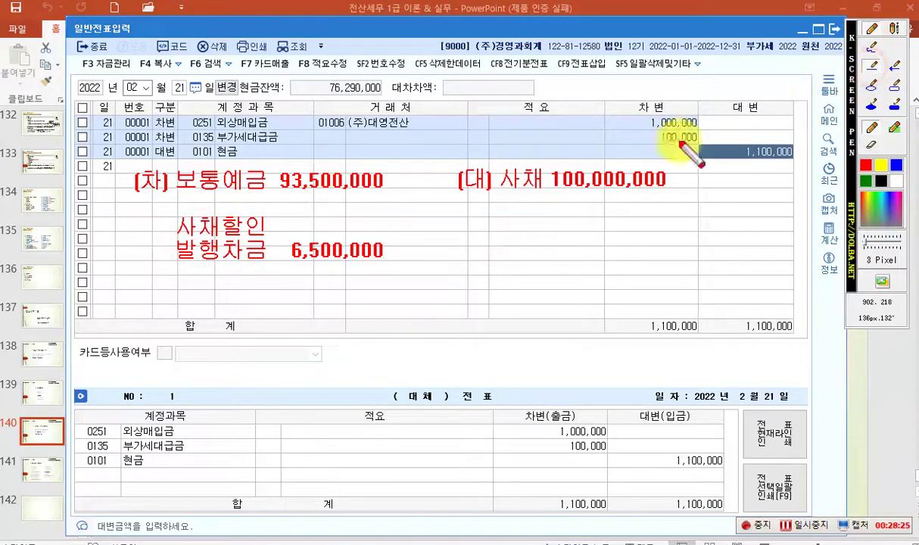
mouse_move(129, 275)
left_mouse_down()
mouse_move(413, 286)
mouse_move(757, 281)
mouse_move(784, 273)
left_mouse_up()
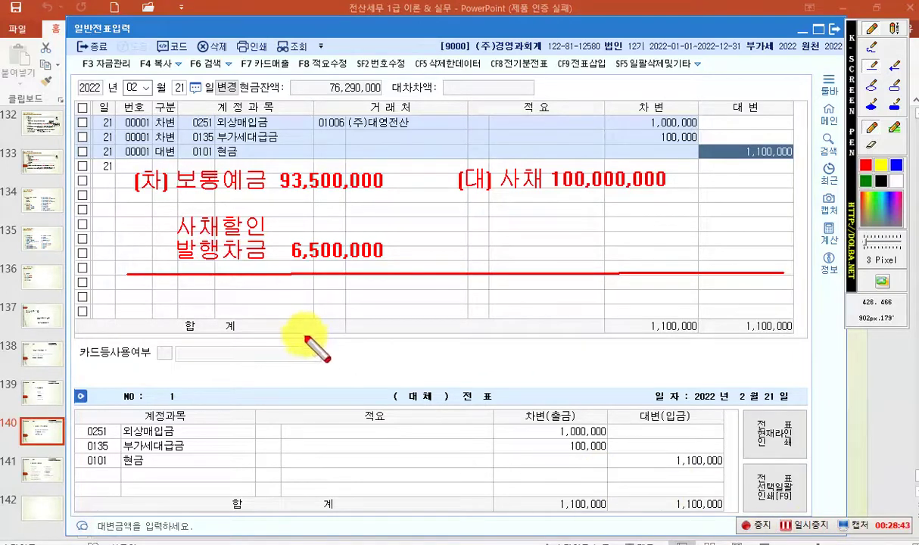
left_click(893, 30)
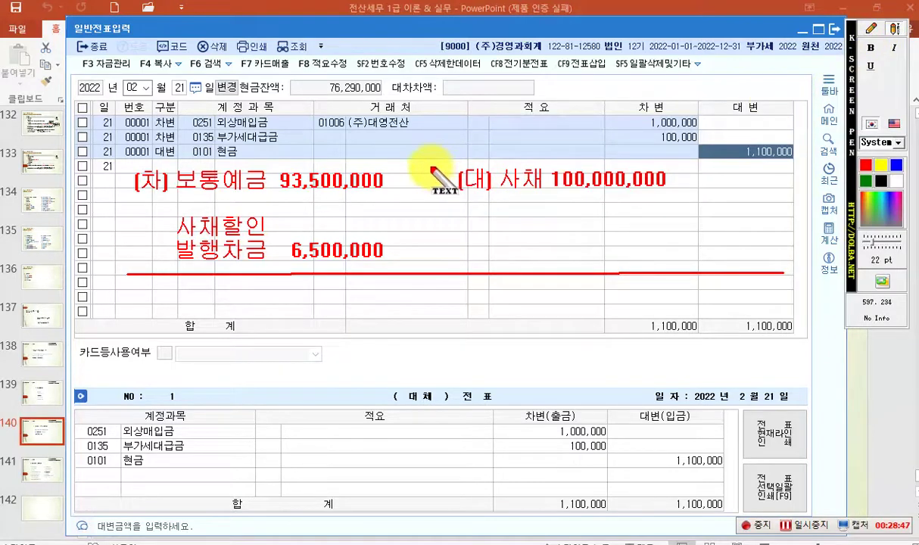
left_click(872, 28)
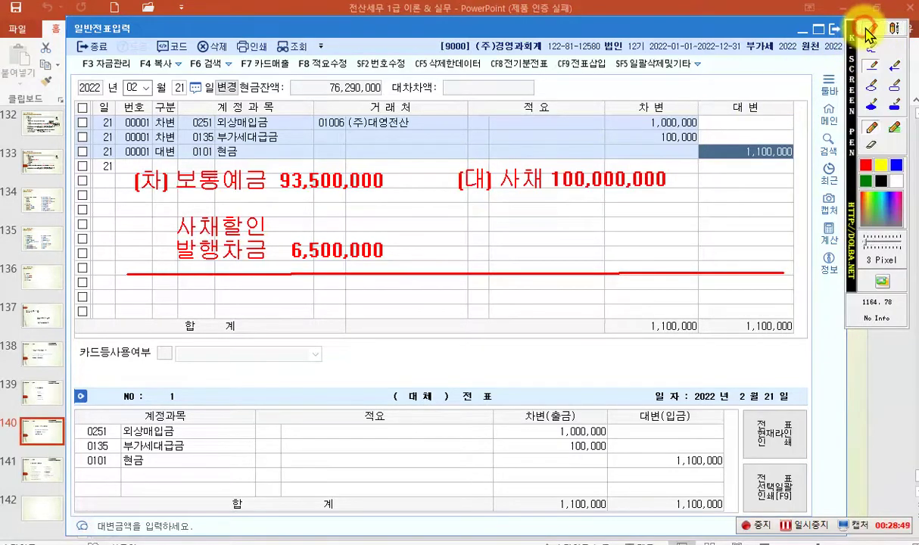
left_click(873, 84)
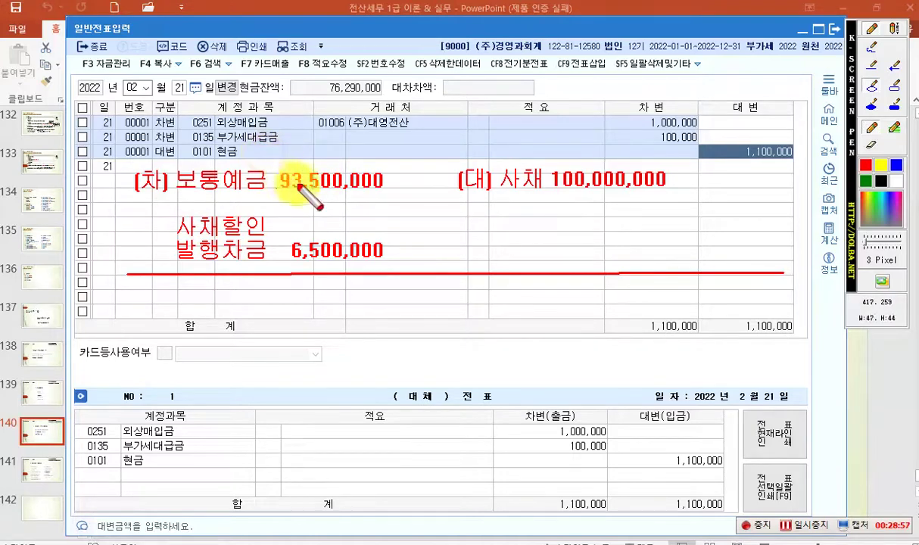
left_click_drag(373, 205, 398, 207)
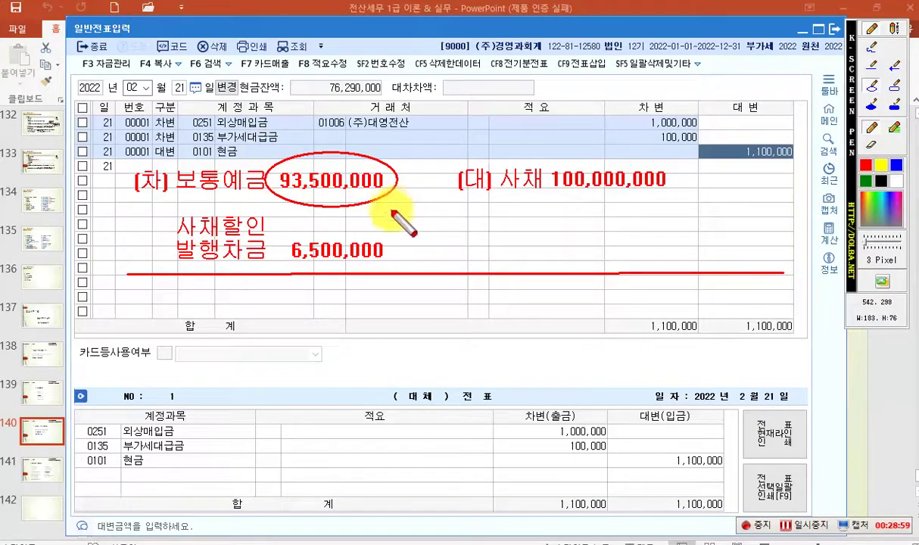
Label the circled 보통예금 amount with a two-line red text note above it reading "발행가액" and "장부가액".
left_click(894, 28)
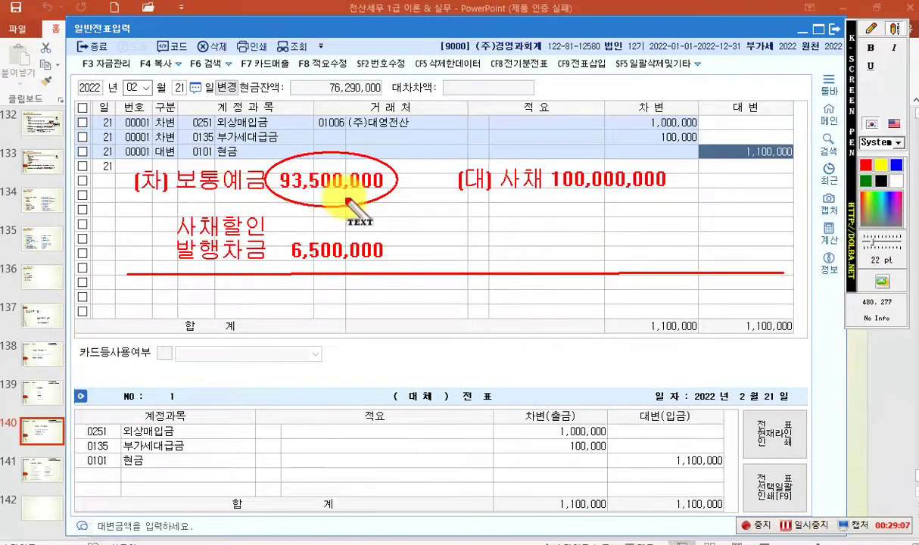
left_click(897, 29)
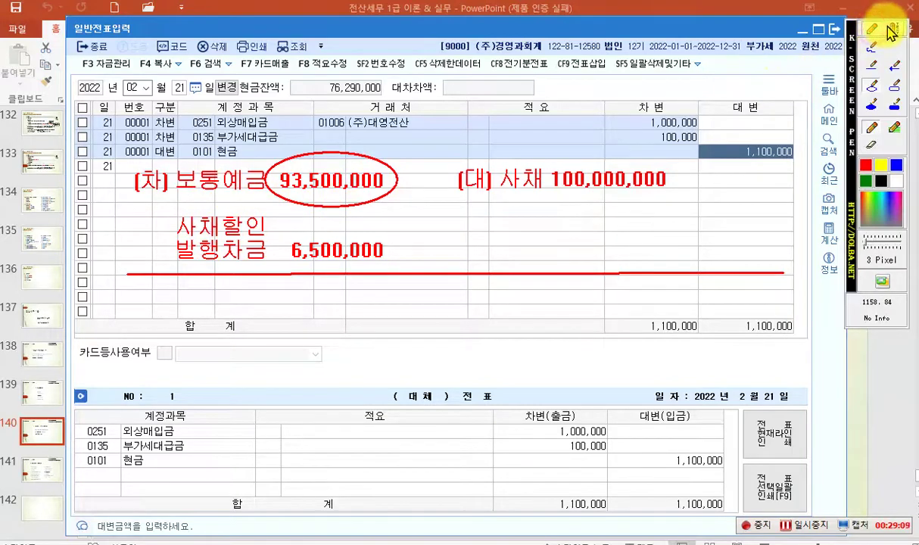
left_click(897, 30)
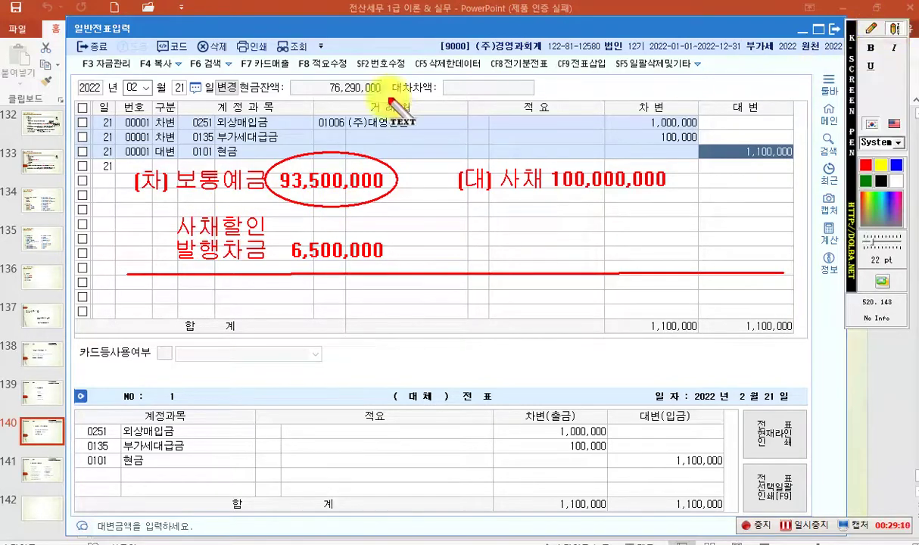
left_click(294, 105)
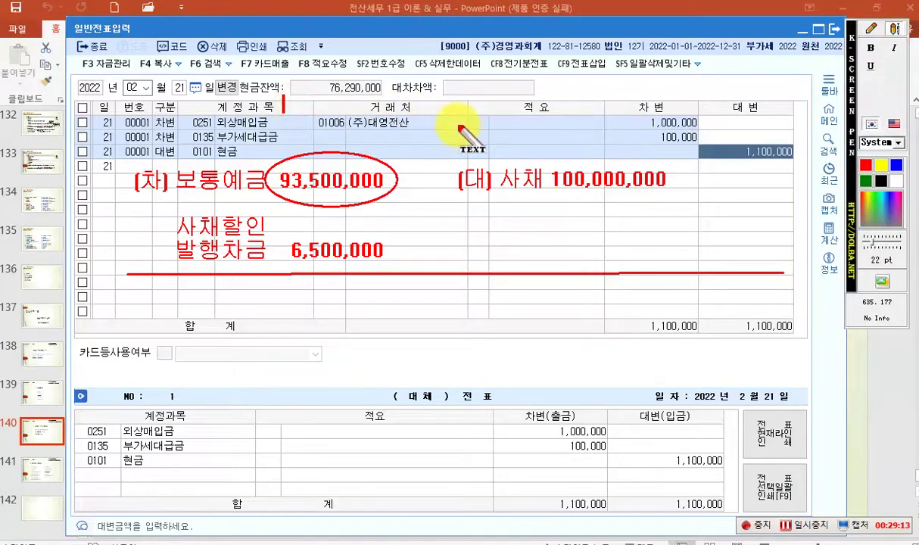
type("발행가액")
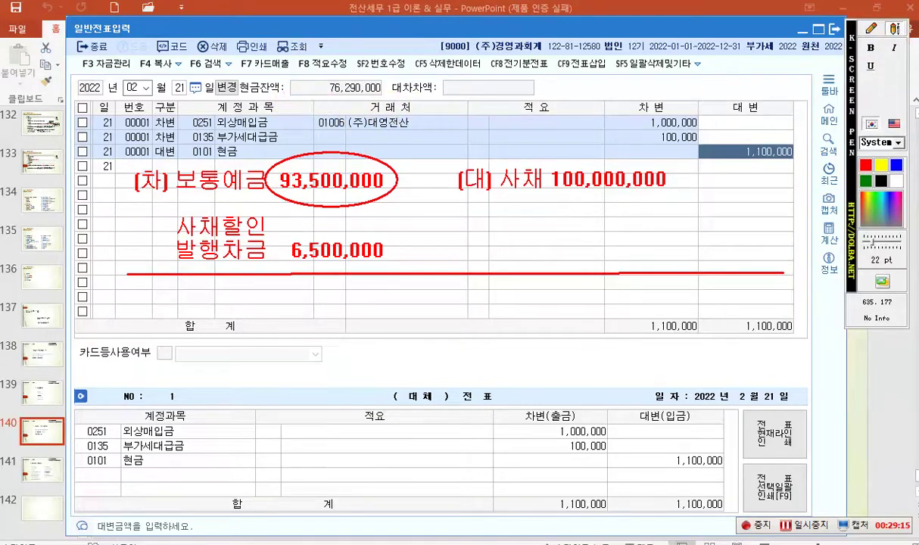
type("ㄱ")
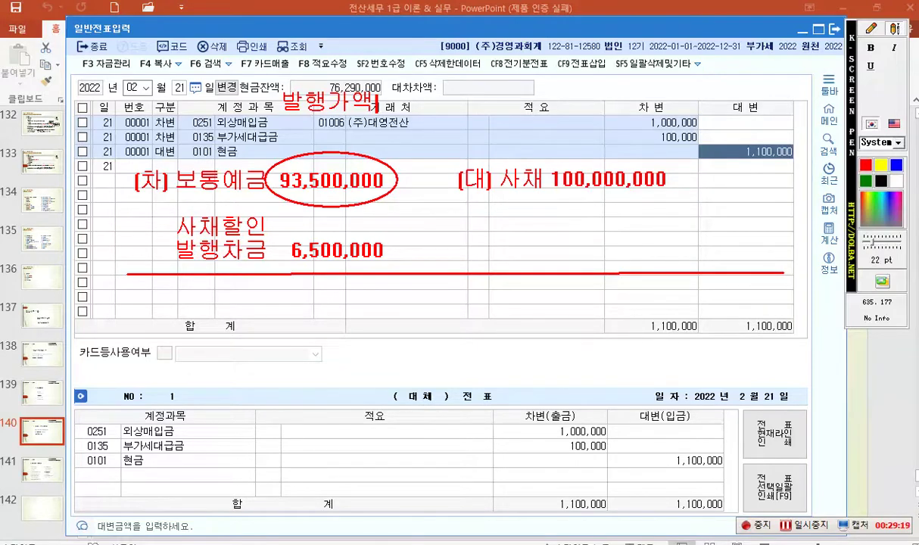
key("Return")
type("장부가액")
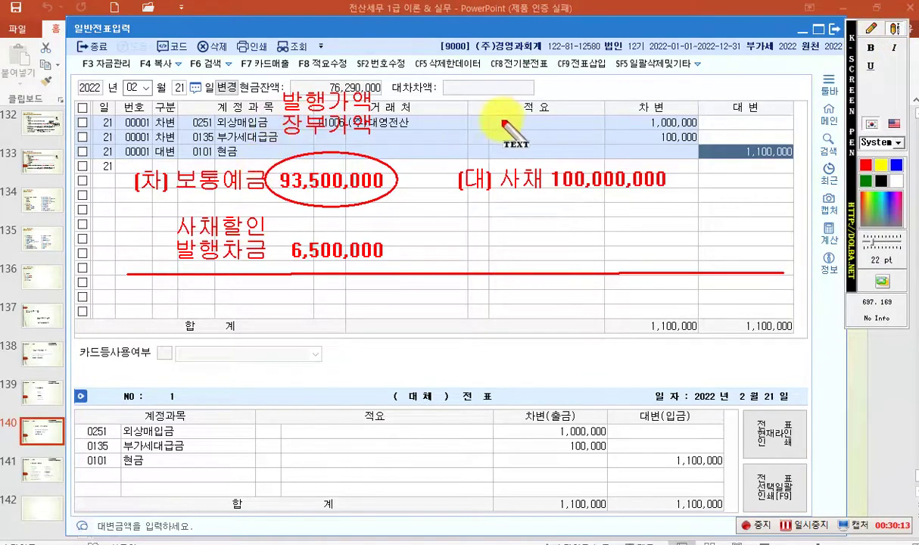
Add a red text note above the credit side reading "사채 액면가액 -> 현재가치 70,000,000".
left_click(459, 89)
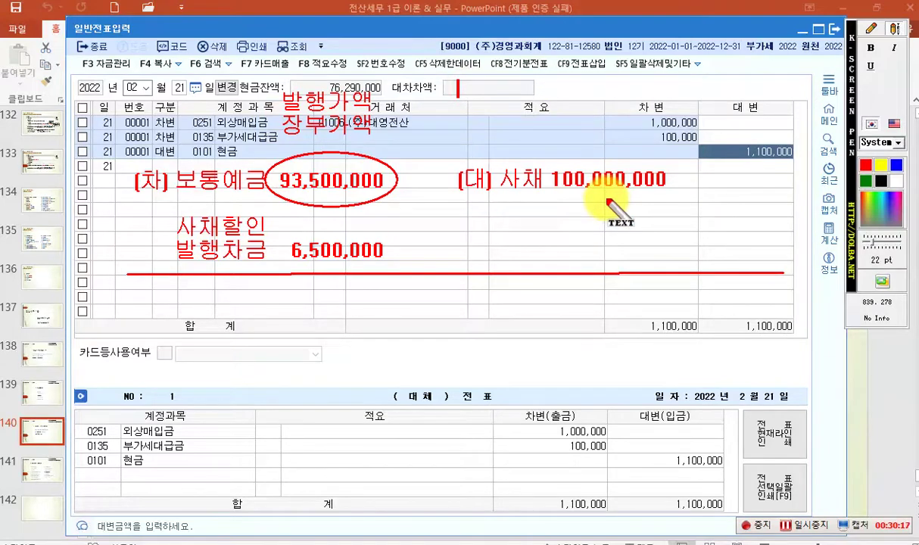
type("사채 액면")
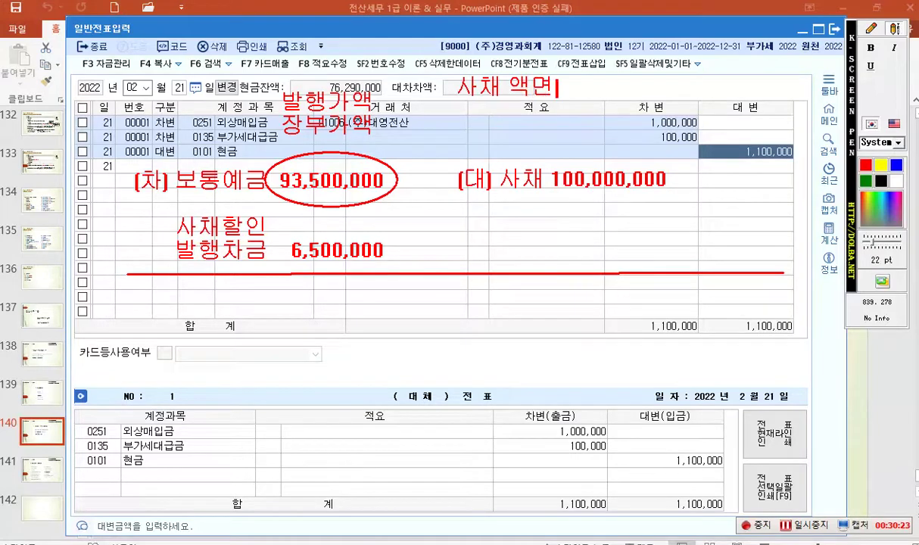
type("가액")
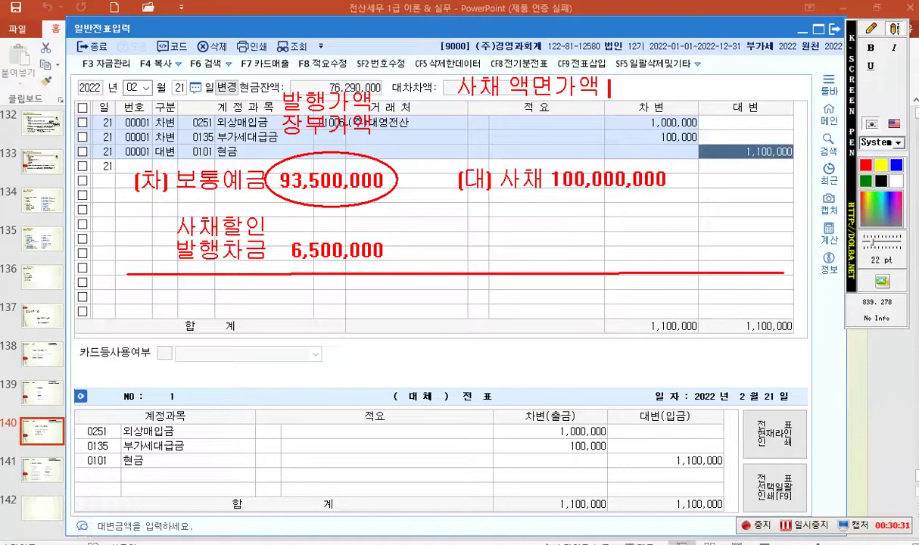
type("-> 현가")
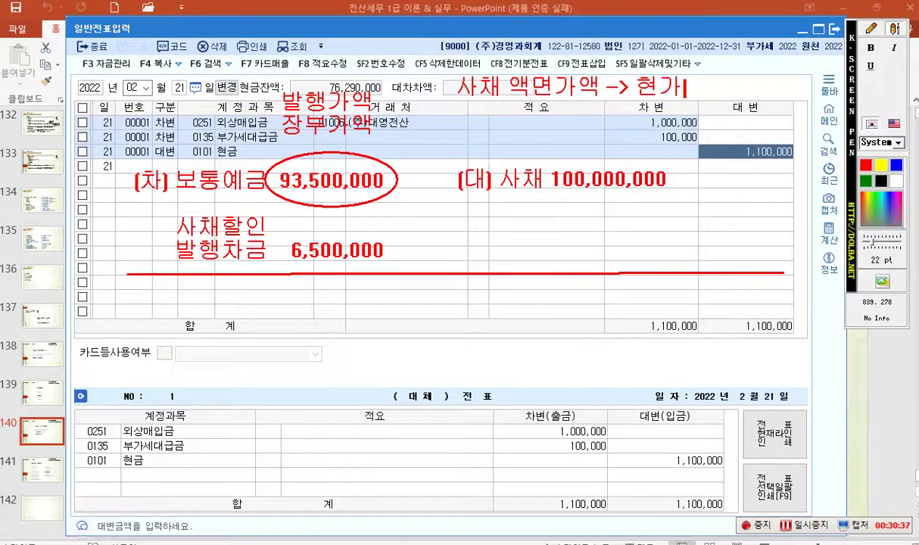
key("BackSpace")
type("재가치")
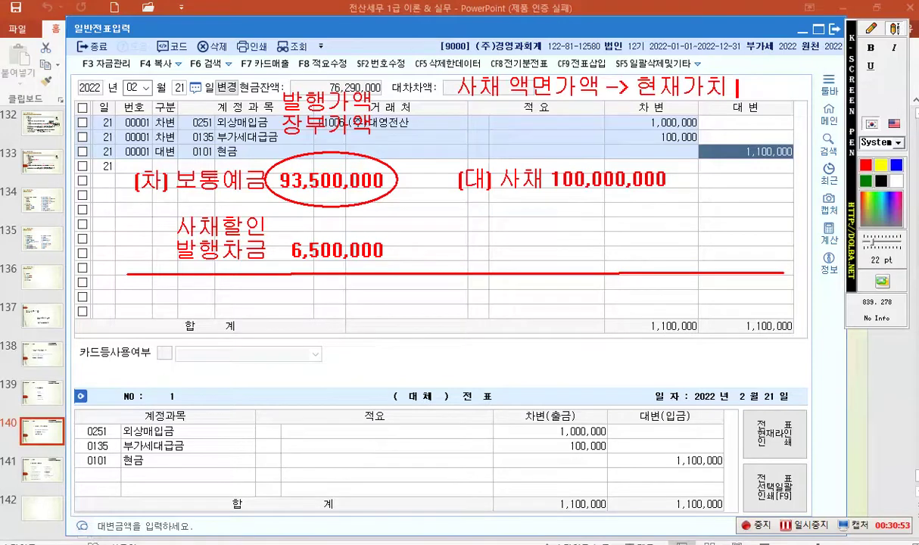
type("70,0")
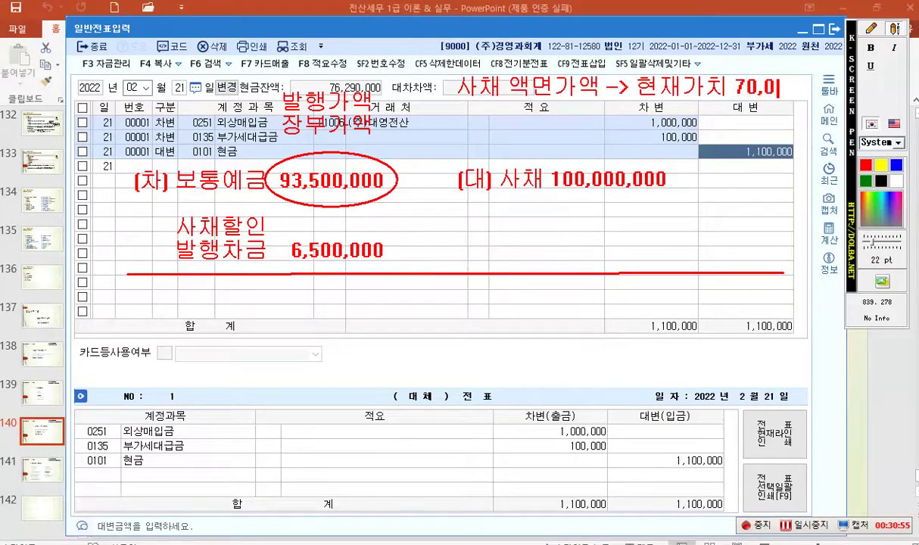
type("00,000")
key("Return")
key("Return")
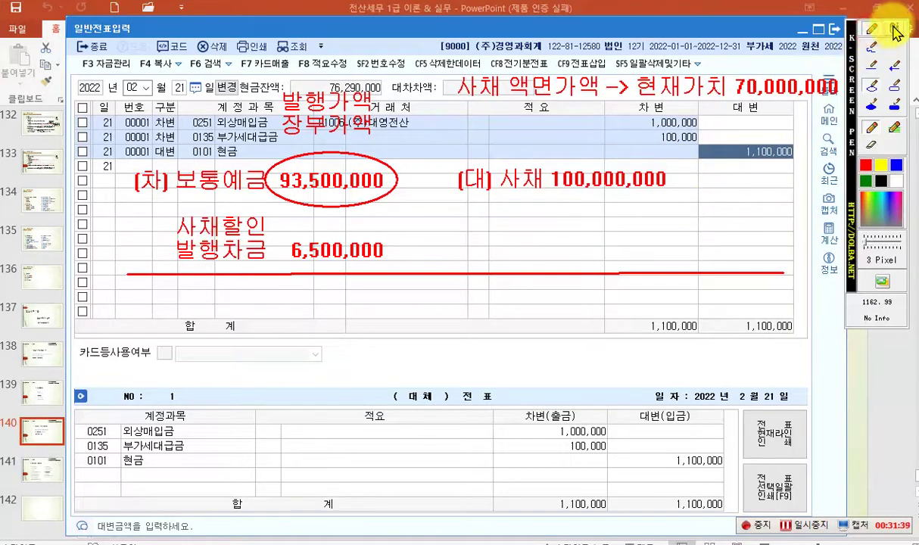
Add a red text note "(액면가액)" after the 사채 100,000,000 credit item.
left_click_drag(679, 173, 679, 186)
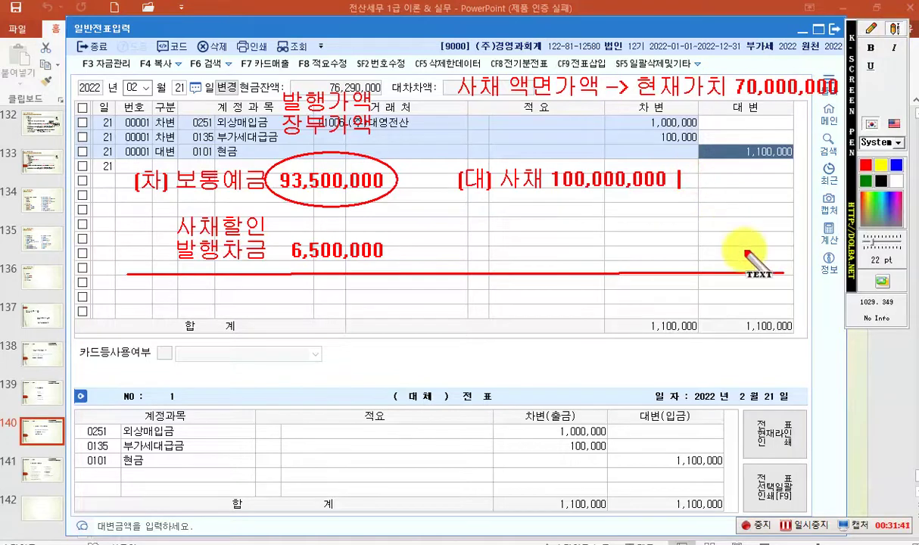
type("[액")
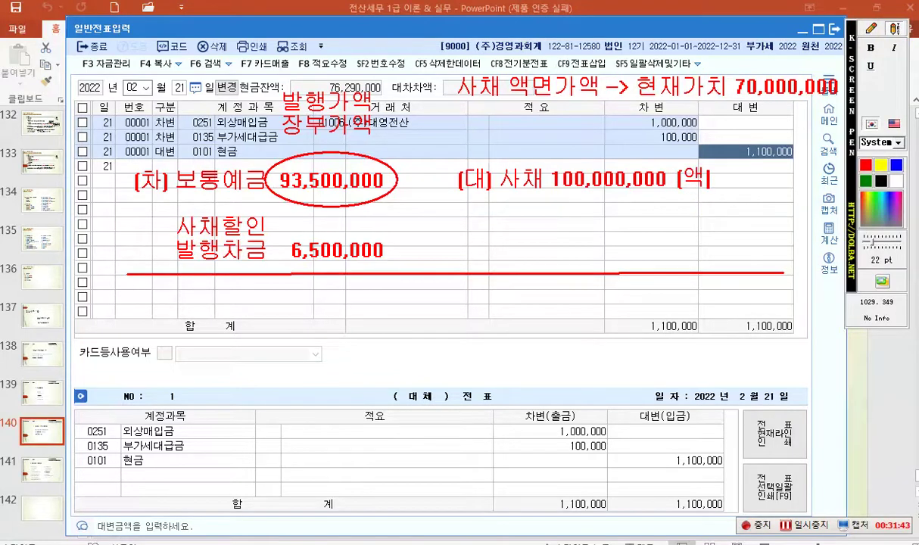
type("머면가액")
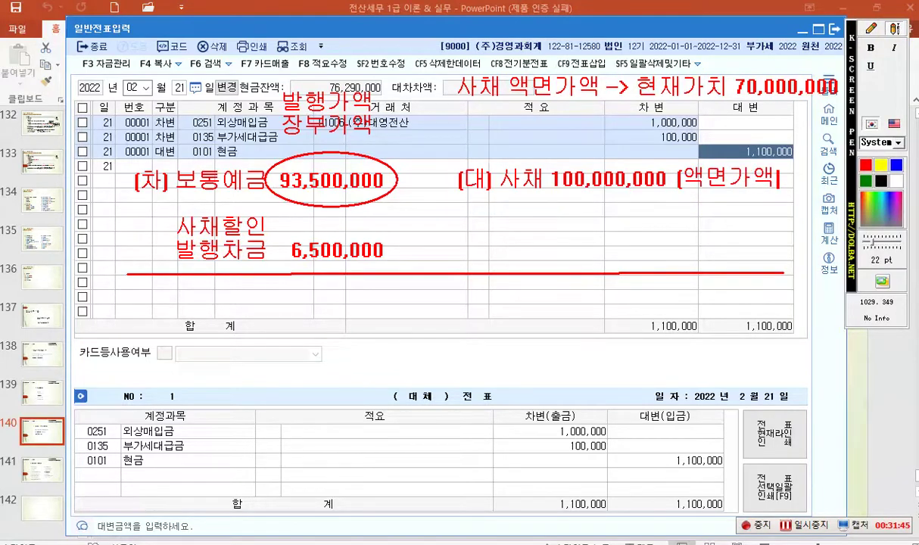
type("]")
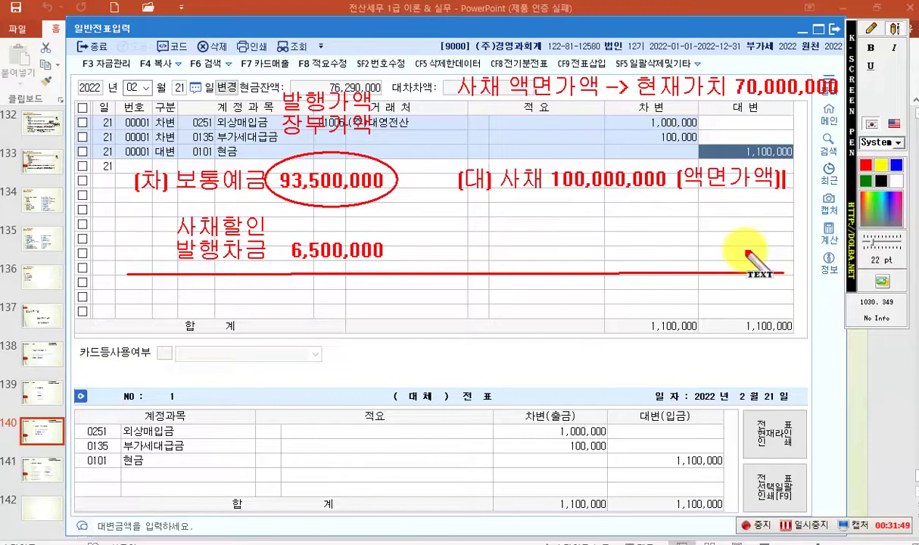
Place a red text note "10%" above the 사채 100,000,000 amount.
left_click(871, 29)
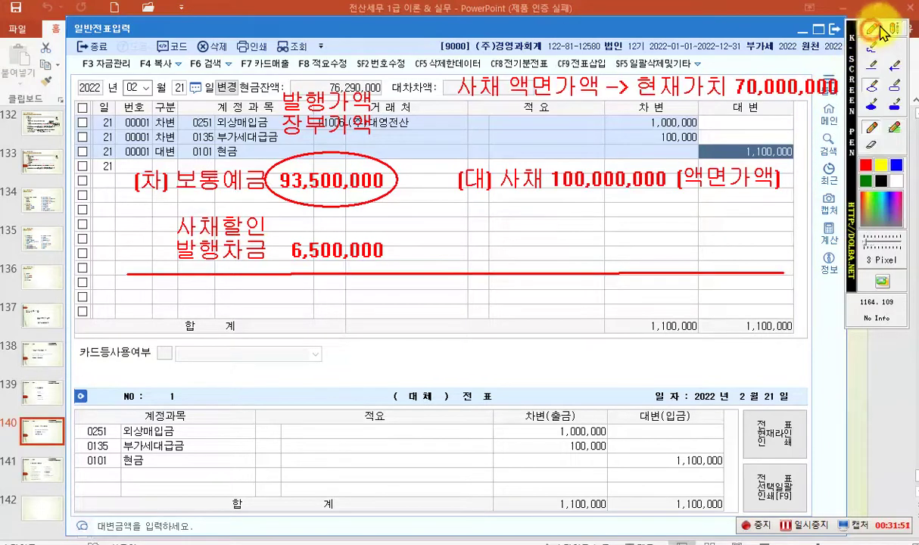
left_click(893, 29)
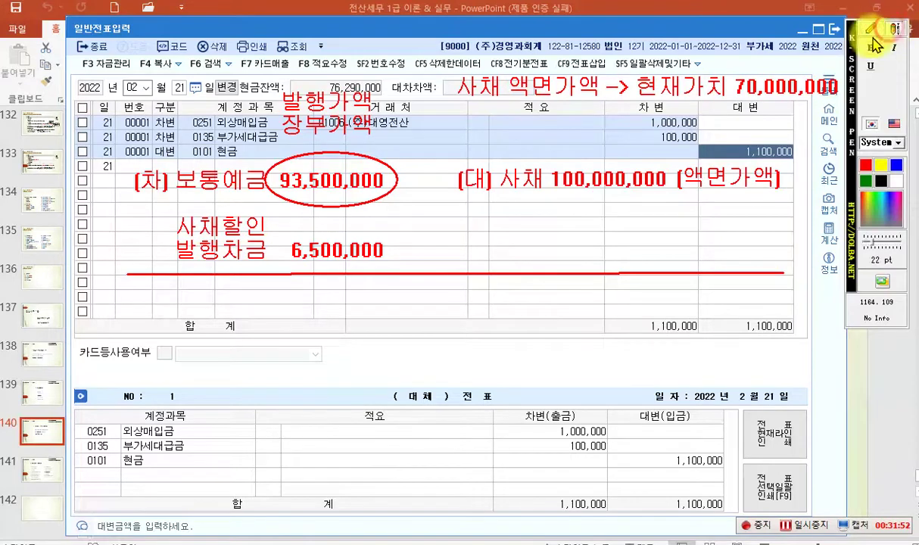
left_click(594, 150)
type("10")
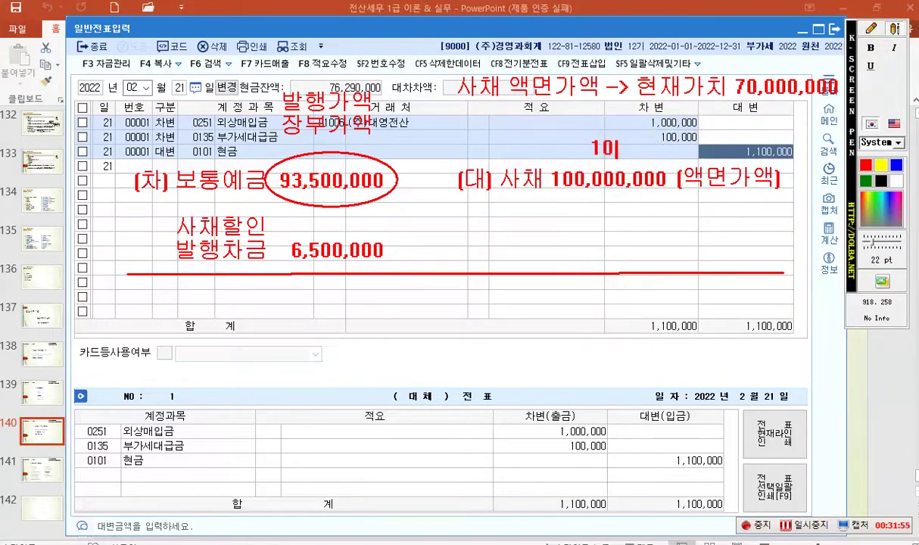
type("%")
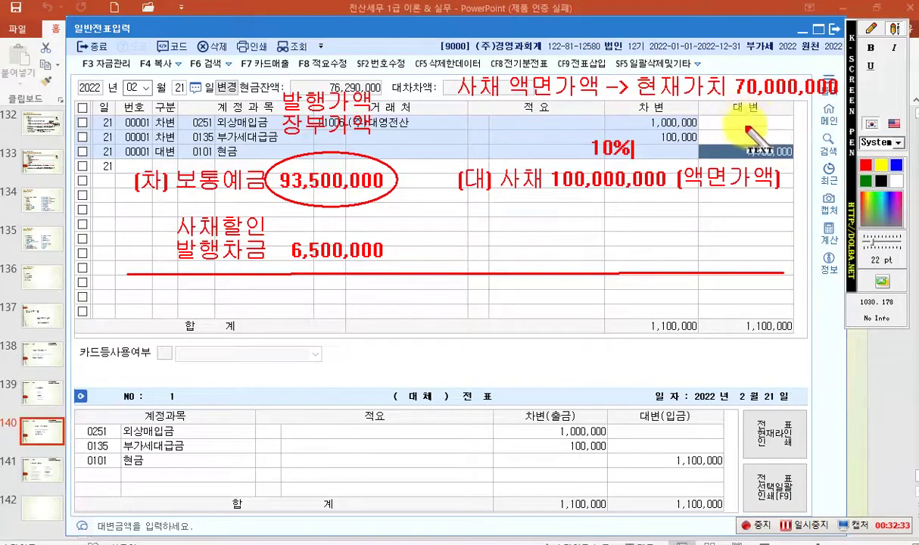
Add a red text note "총이자지급액 -> 현재가치 23,500,000" below the 사채 액면가액 present-value line.
left_click(872, 31)
left_click(891, 31)
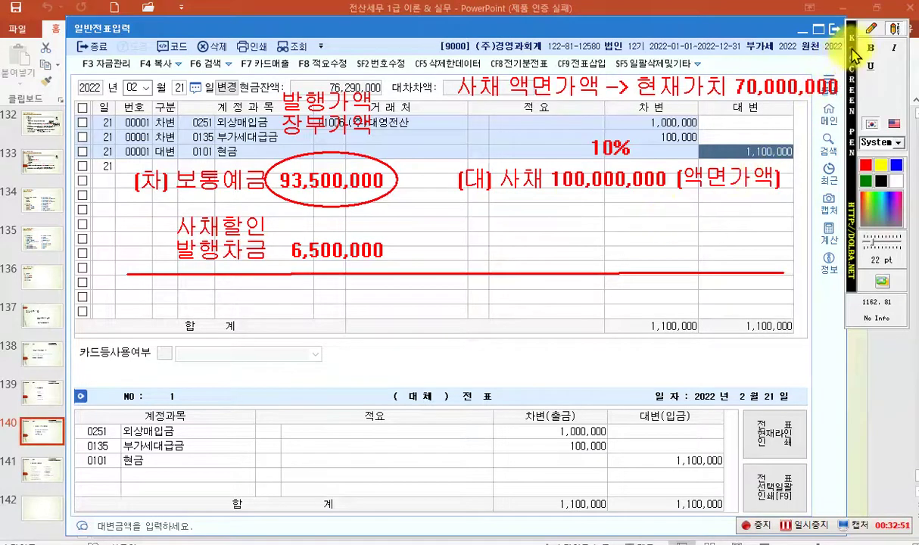
left_click(889, 32)
left_click(892, 30)
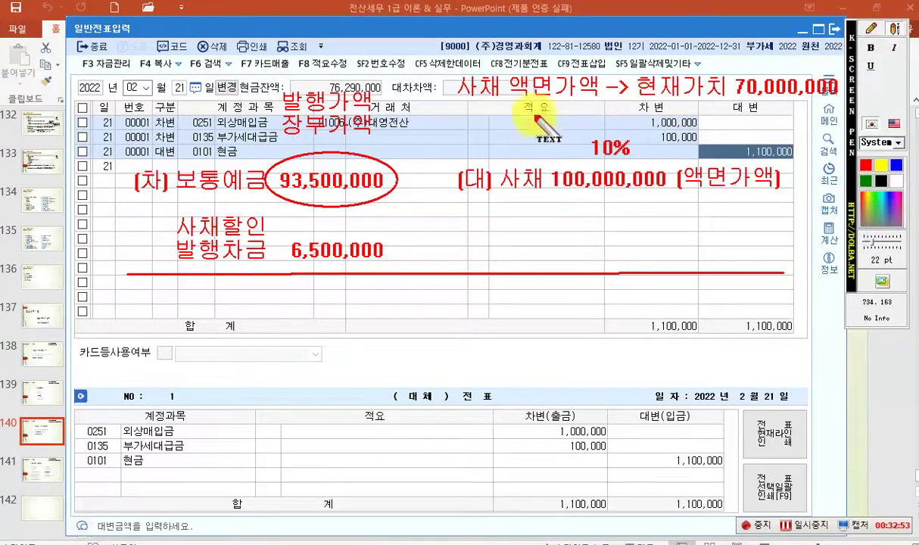
left_click(459, 125)
type("총")
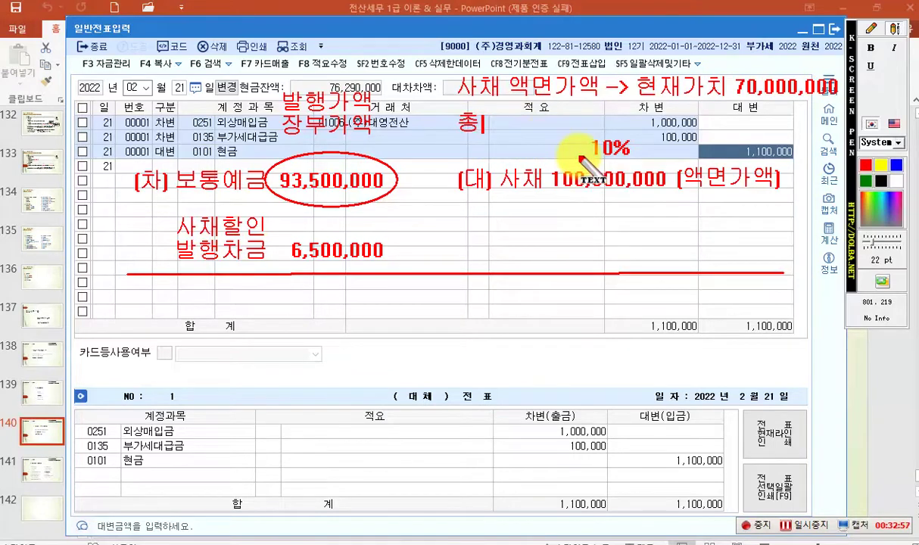
type("이자이급")
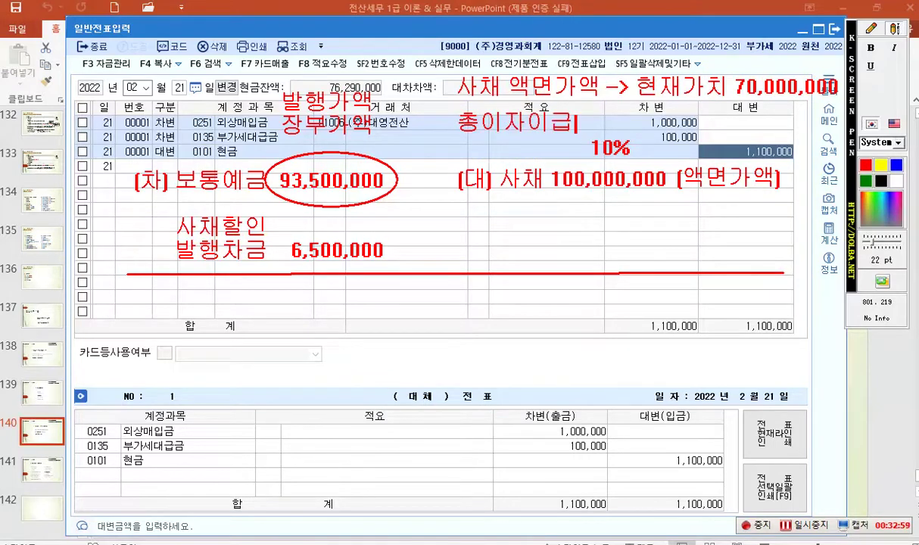
key("BackSpace")
key("BackSpace")
type("지")
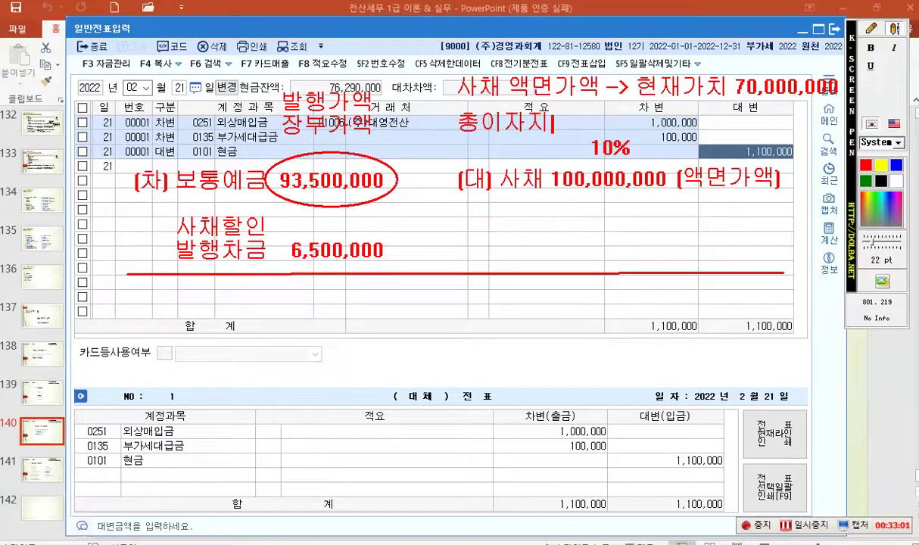
type("급액 ->")
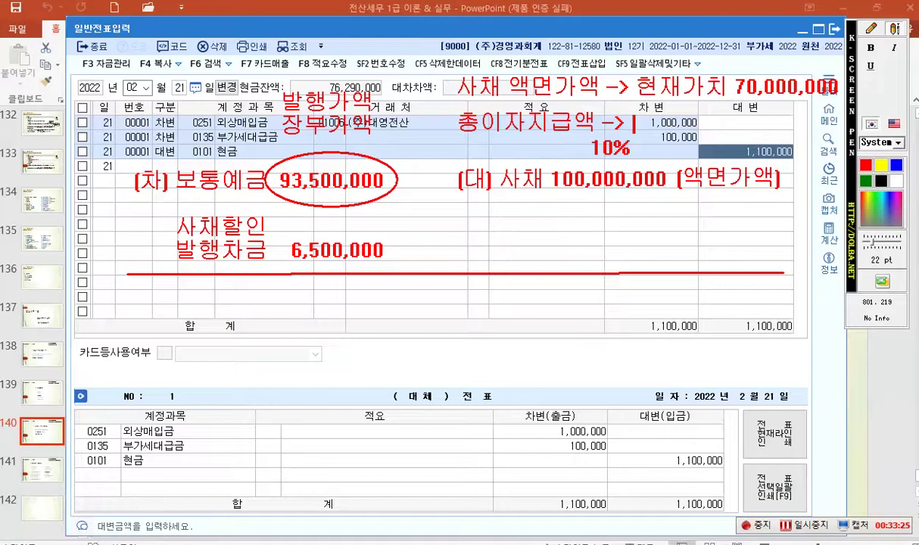
type("현재가치 ")
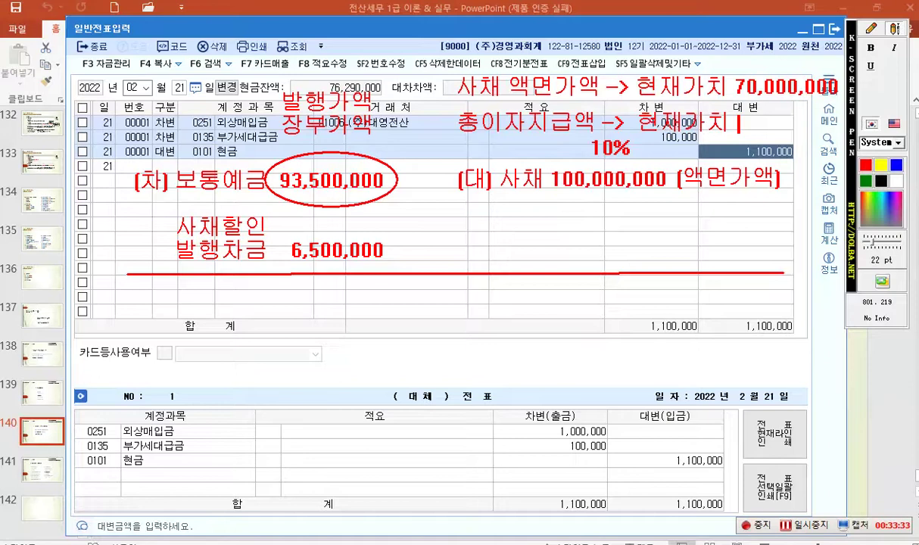
type("23,50")
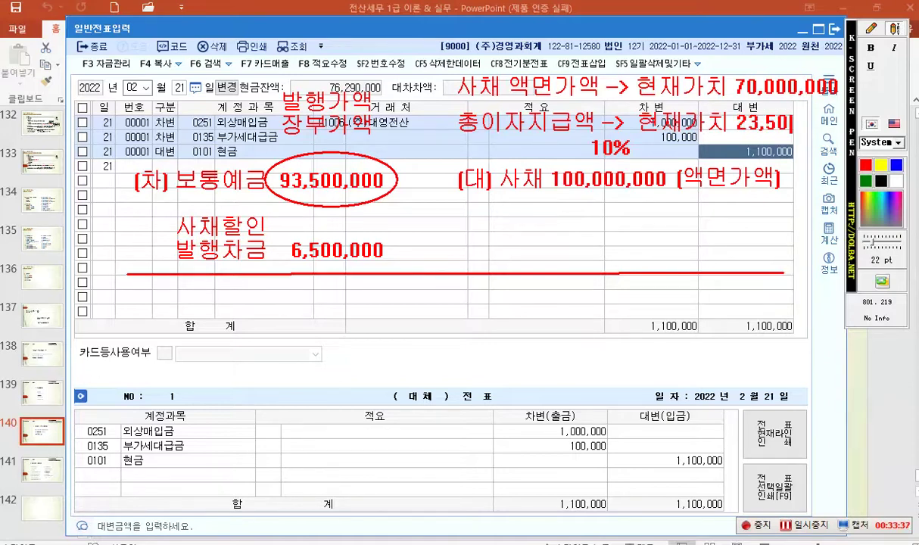
type("0,000")
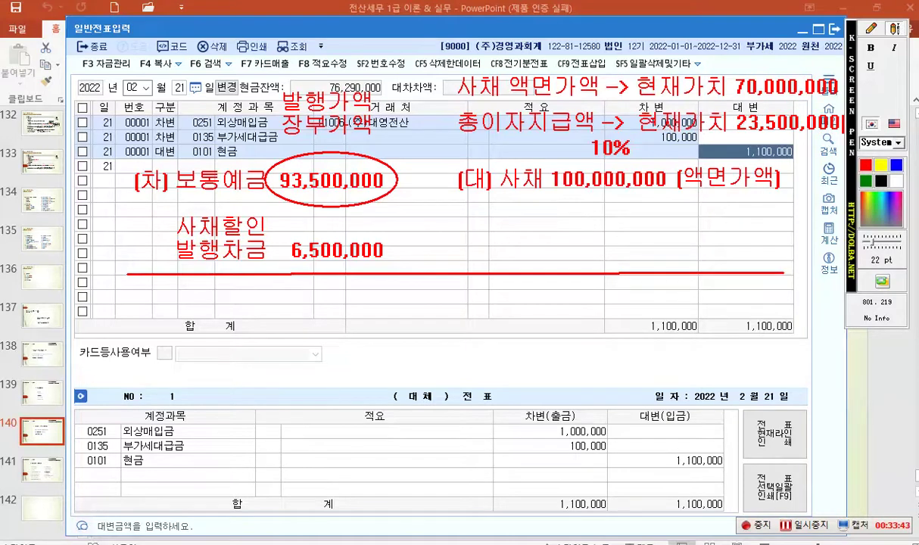
Draw blue rectangles around the 발행가액, 사채 액면가액 and 총이자지급액 notes.
left_click(871, 28)
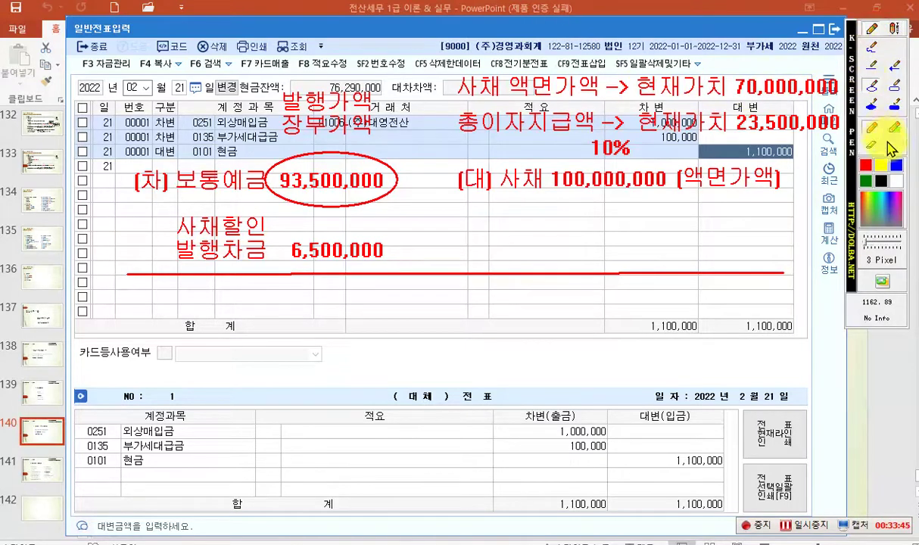
left_click(895, 162)
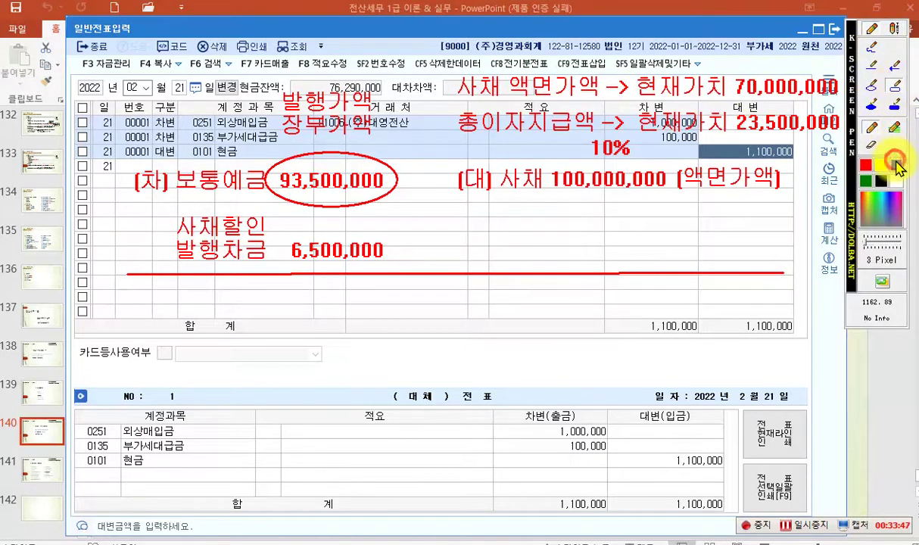
left_click_drag(264, 68, 384, 108)
left_click_drag(455, 76, 603, 101)
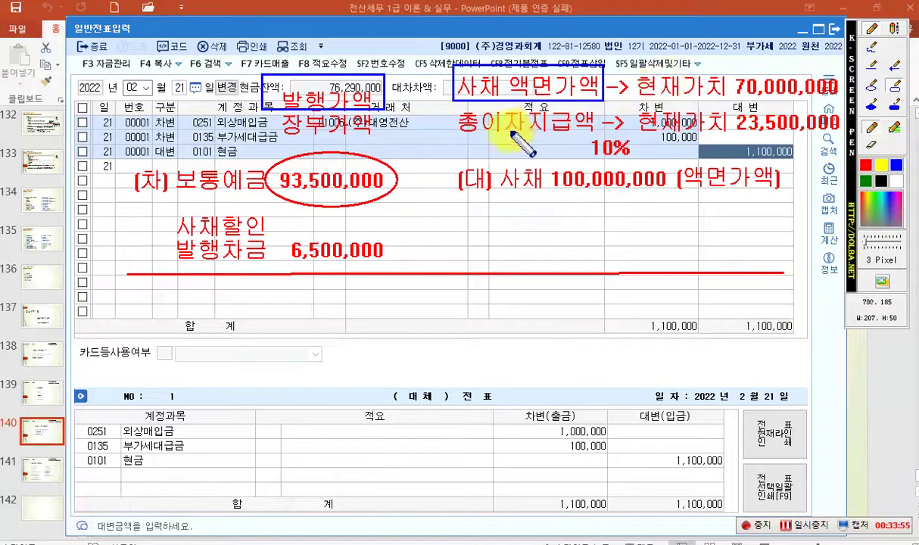
left_click_drag(452, 110, 598, 135)
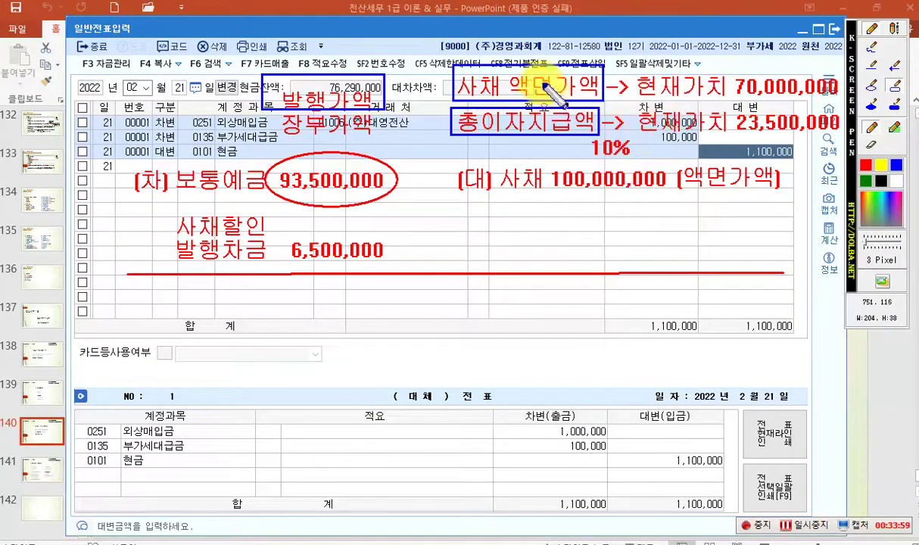
Frame the 70,000,000 and 23,500,000 amounts with one blue rectangle and draw a blue arrow from it to the circled 93,500,000.
left_click_drag(730, 60, 844, 144)
left_click(891, 66)
left_click_drag(750, 122, 398, 168)
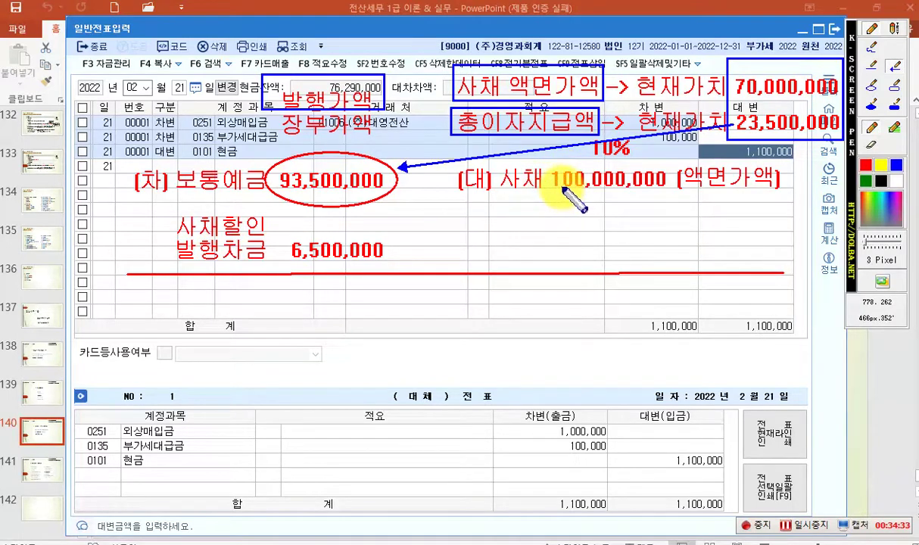
Place a red text note "12%" above the circled 93,500,000 amount.
left_click(893, 30)
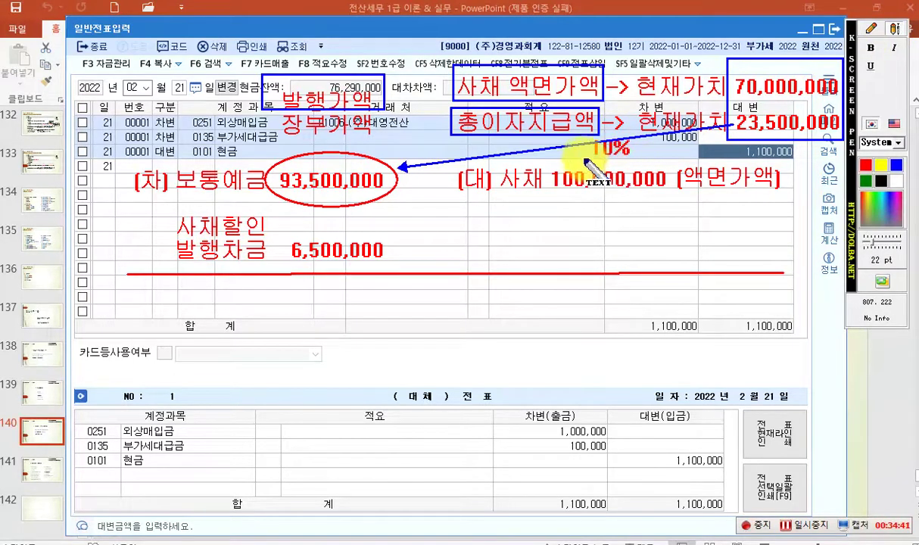
left_click(894, 30)
left_click(894, 30)
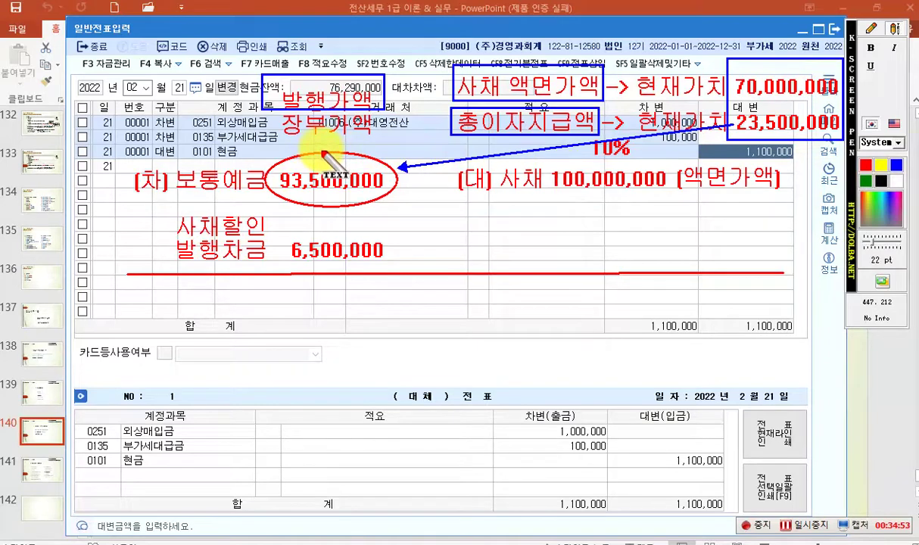
left_click_drag(323, 145, 322, 157)
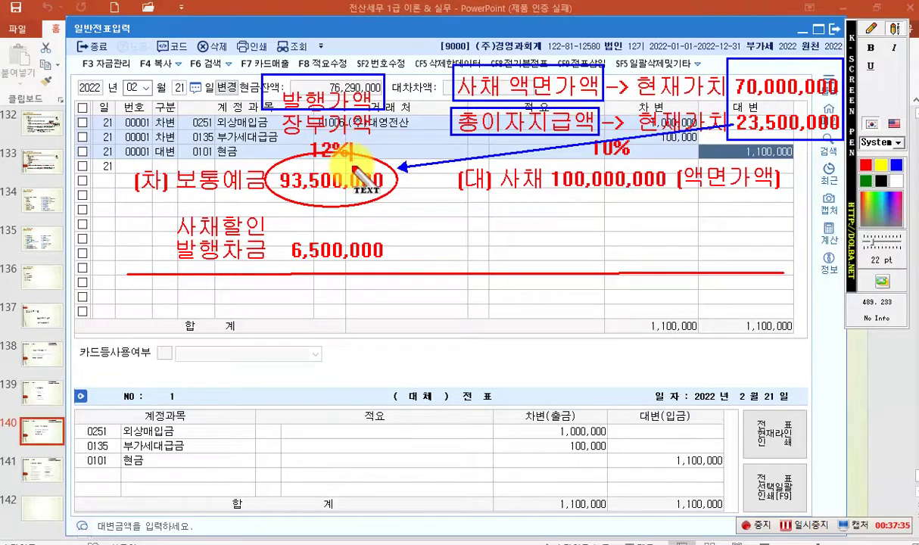
Circle the 12% note with a blue ellipse and draw a blue arrow from it toward the 구분 column.
left_click(868, 29)
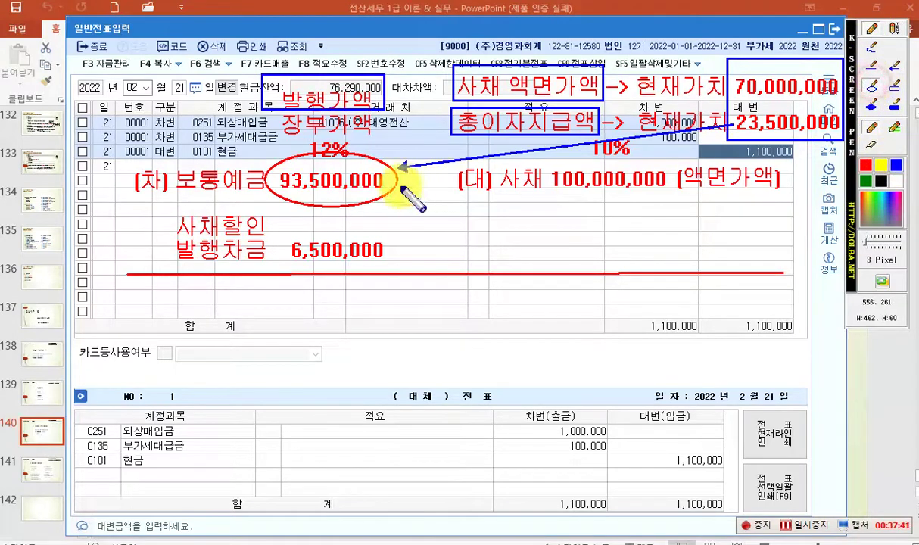
mouse_move(307, 140)
left_mouse_down()
mouse_move(356, 162)
mouse_move(325, 137)
left_mouse_up()
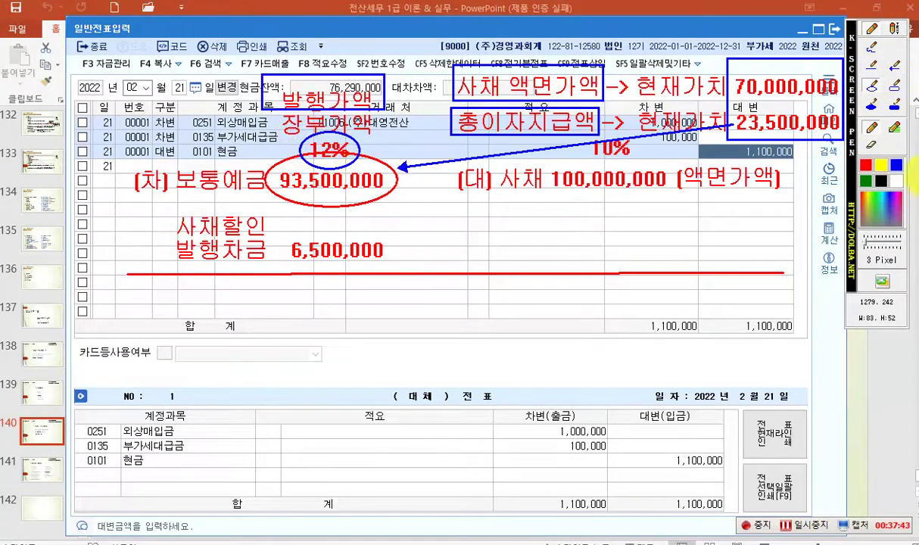
left_click(896, 67)
left_click_drag(302, 146, 173, 119)
Label the tip of the arrow from 12% with a blue text note reading "유효이자율".
left_click(894, 28)
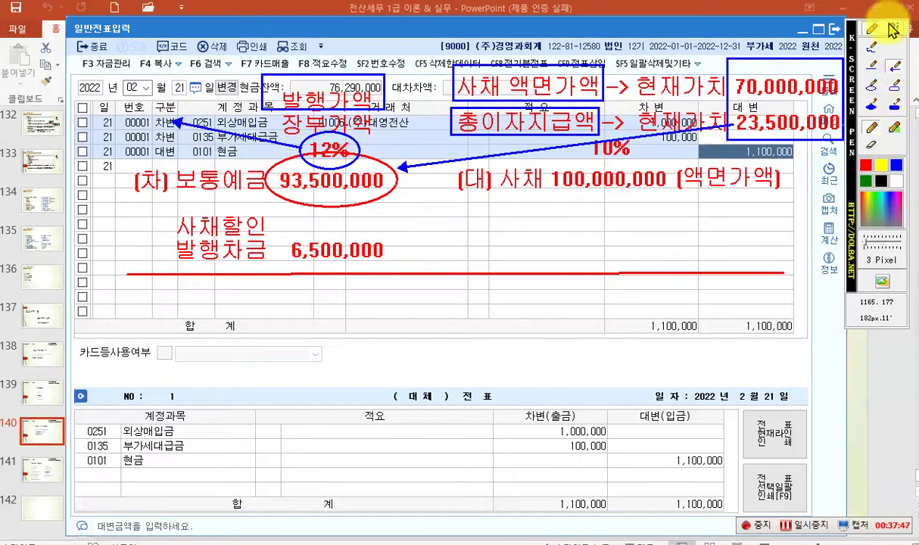
left_click(48, 94)
type("유의")
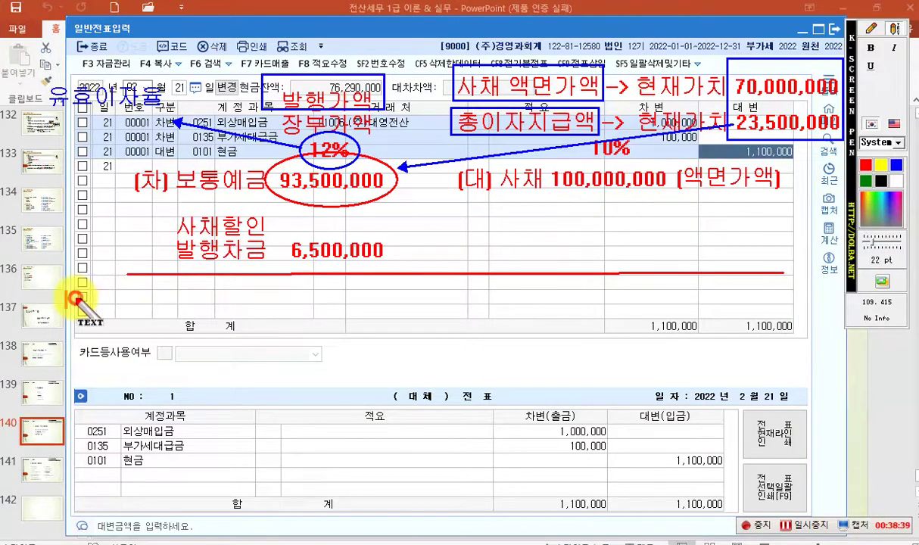
Write the red interest entry "2021.12.31 (차) 이자비용 (대) 현금 10,000,000" beneath the red line, leaving space for the debit amount.
left_click(66, 298)
type("2021.12.31 (차) 이")
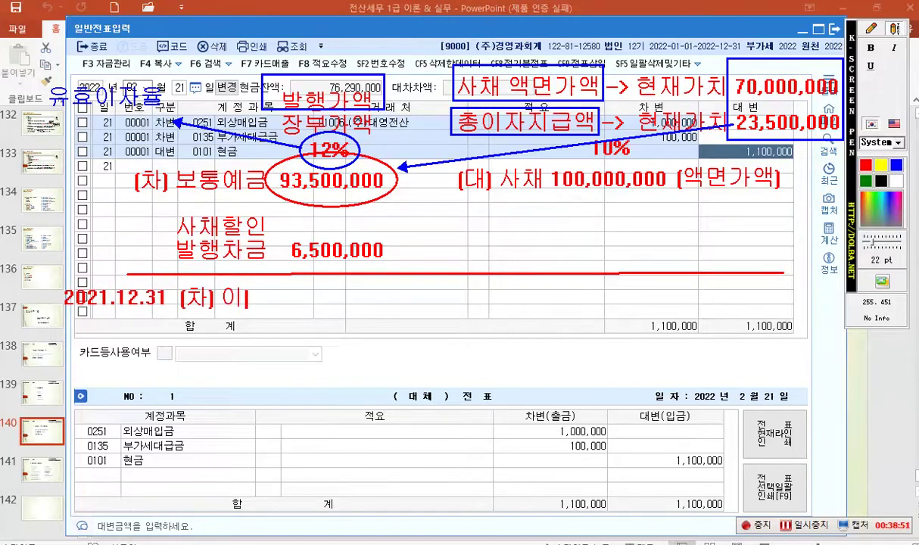
type("비용 (대")
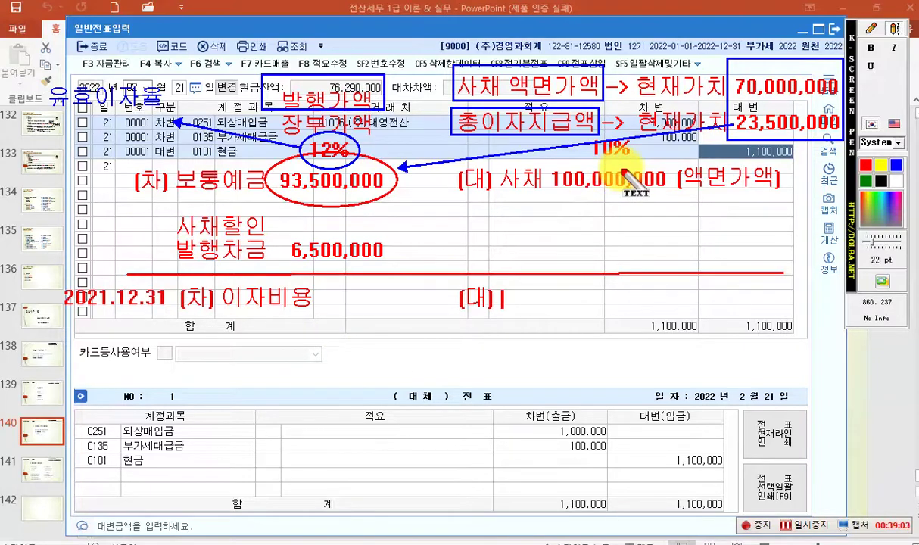
type("ㅕㅎㄴ")
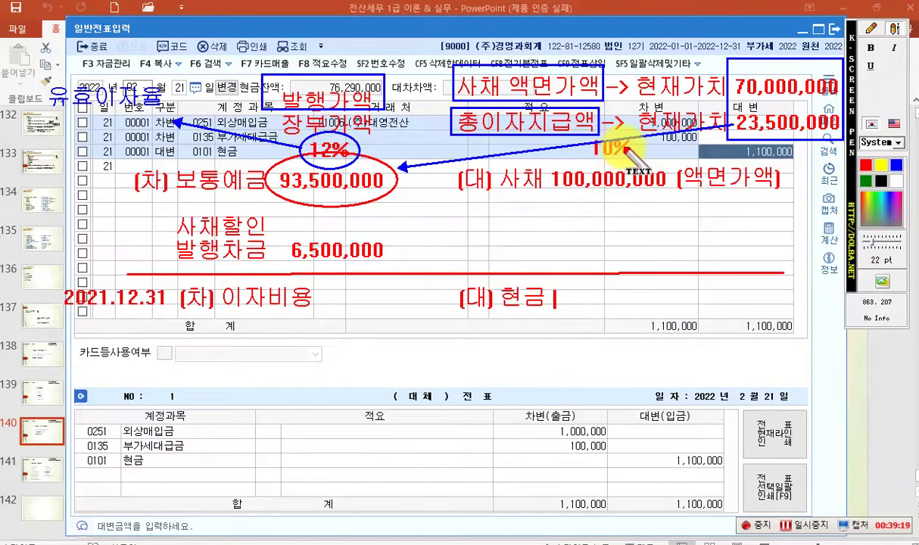
type("10,000,0")
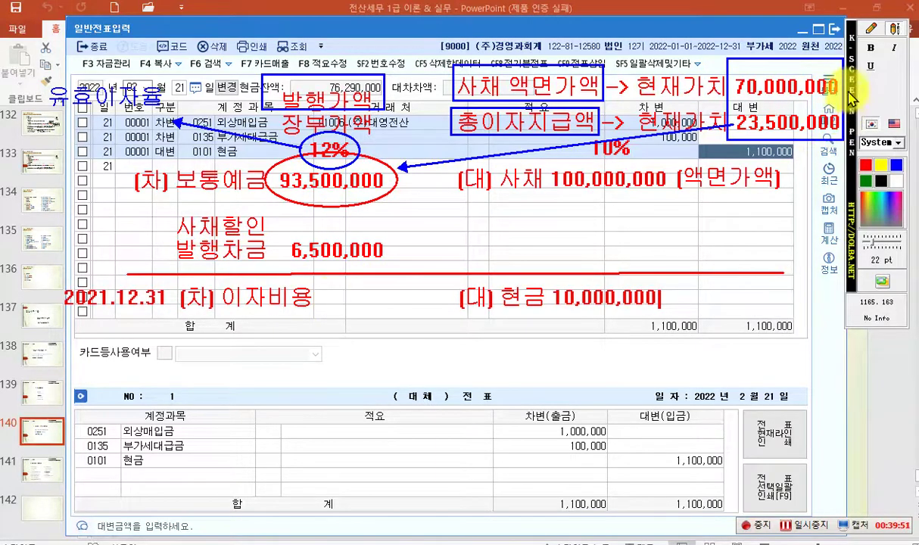
Add the red debit amount "11,220,000" after 이자비용 in the 2021.12.31 entry.
left_click(894, 30)
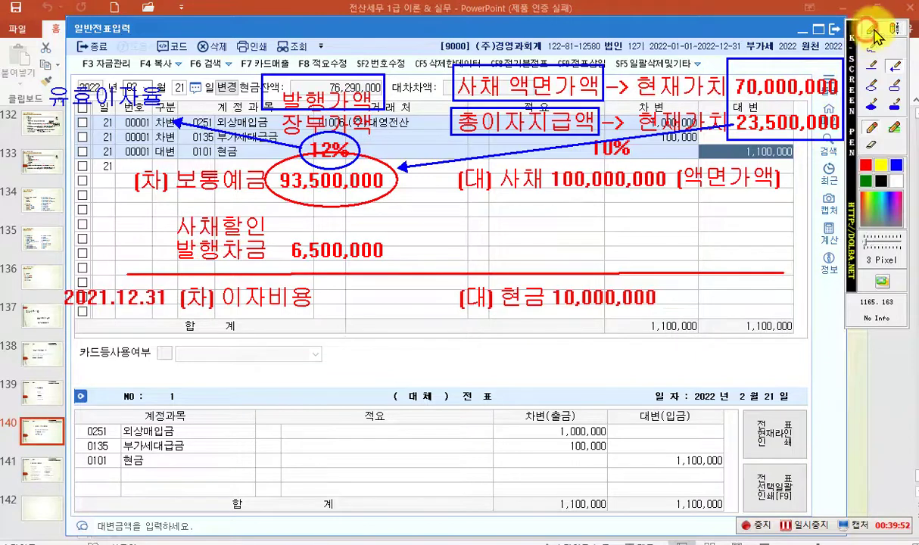
left_click(333, 297)
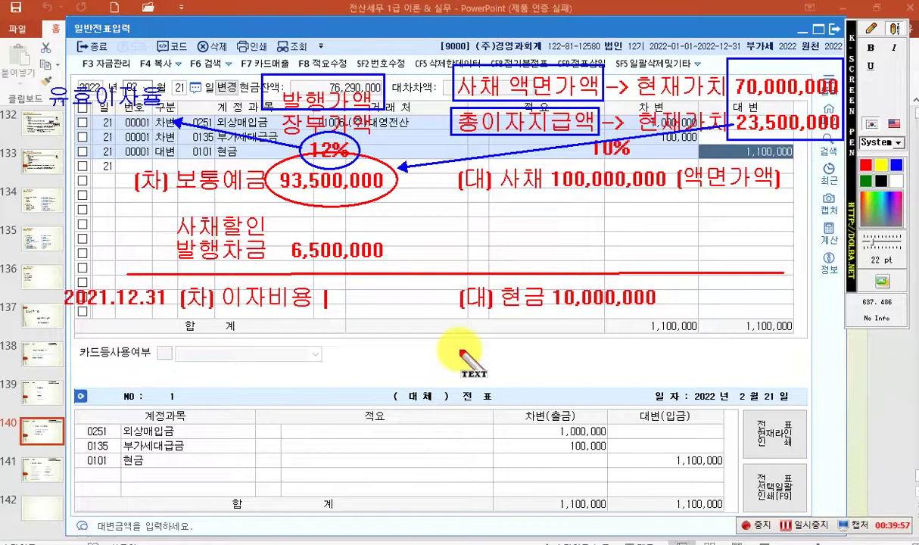
type("1")
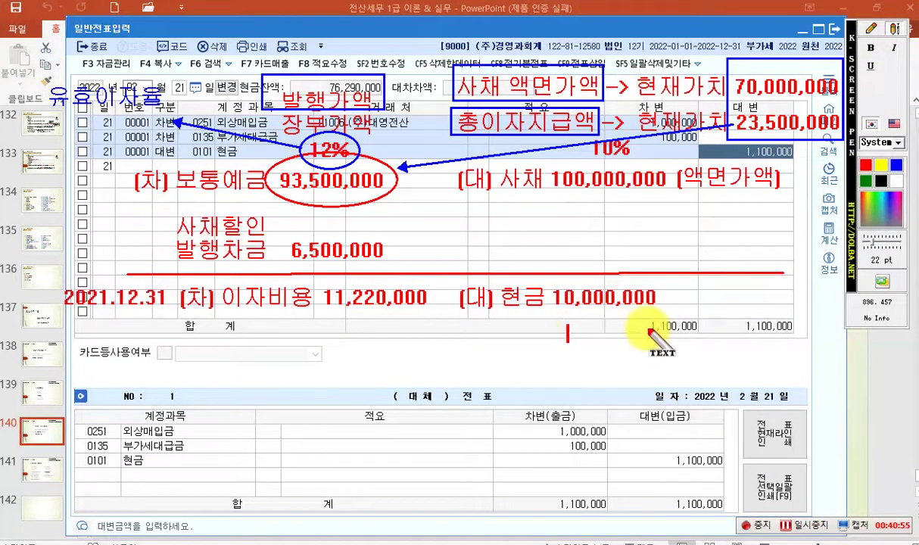
Write a second red credit line beneath 현금 10,000,000, with the amount "1,220,000" and the two-line account name "사채할인 발행차금".
type("1,220,000")
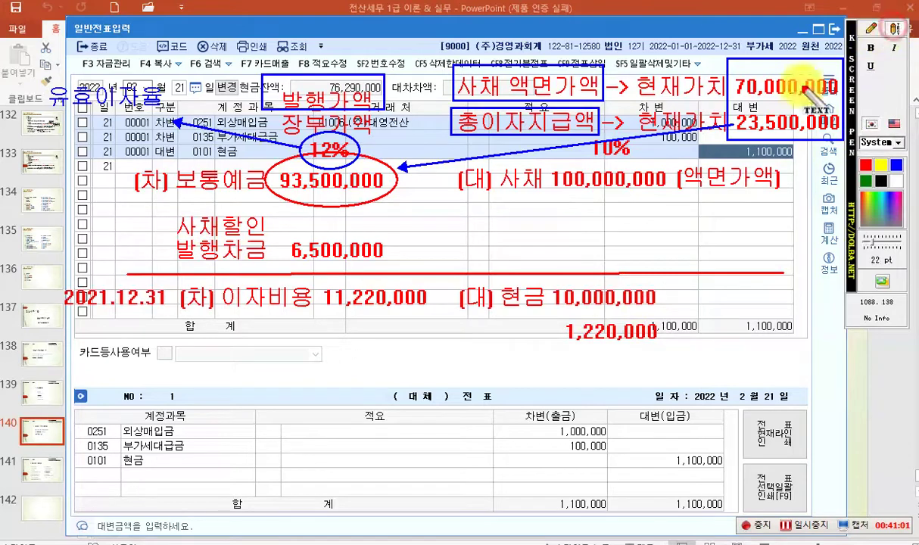
left_click(442, 338)
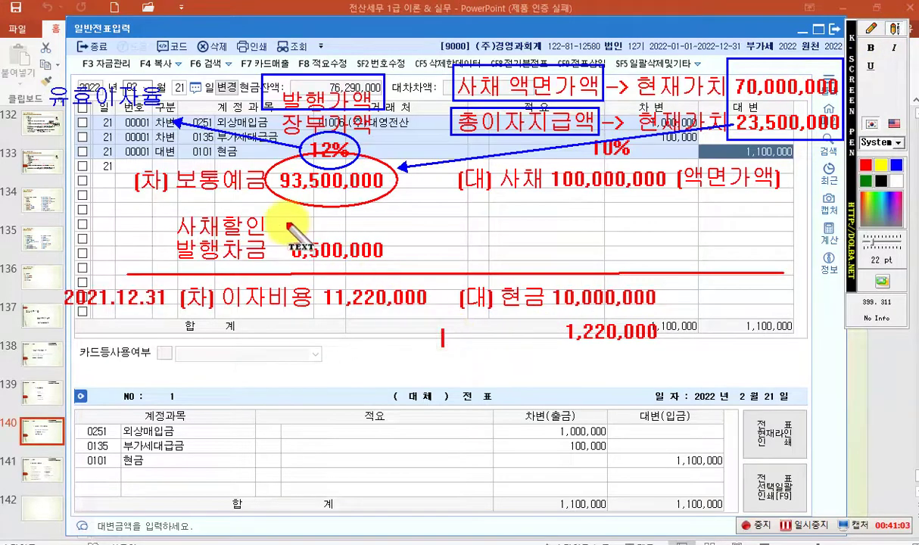
type("사채할인")
key("Return")
type("비")
key("BackSpace")
type("발애")
key("BackSpace")
key("BackSpace")
type("행차그ㅁ")
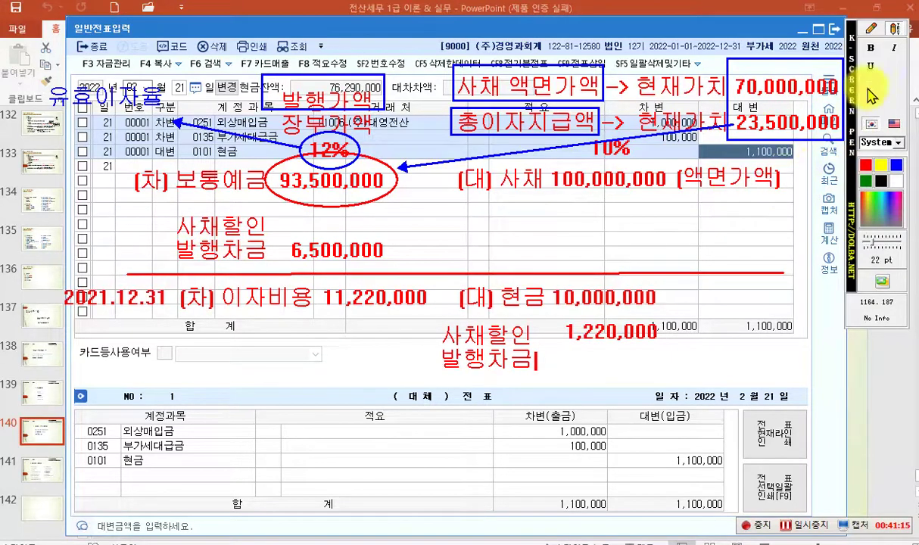
Circle the 사채할인발행차금 6,500,000 note above the red line with a blue ellipse.
left_click(871, 28)
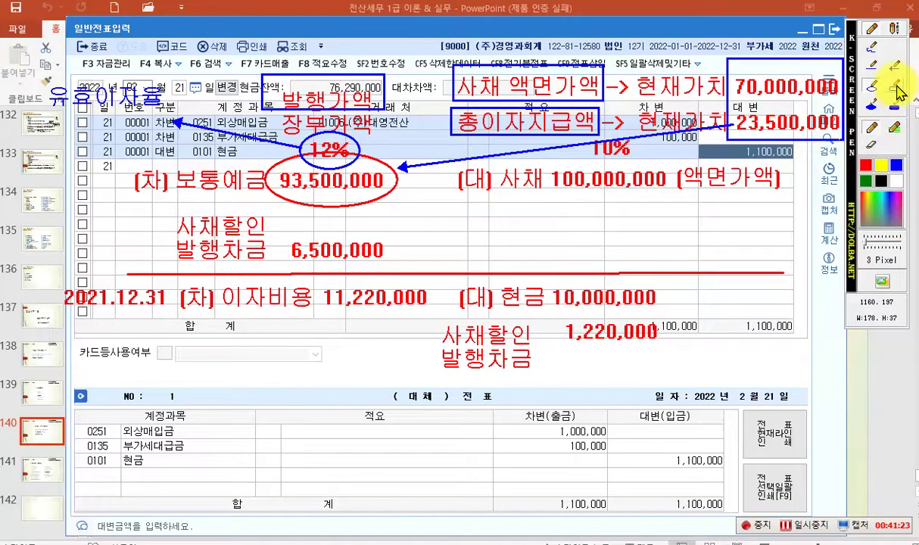
left_click(881, 131)
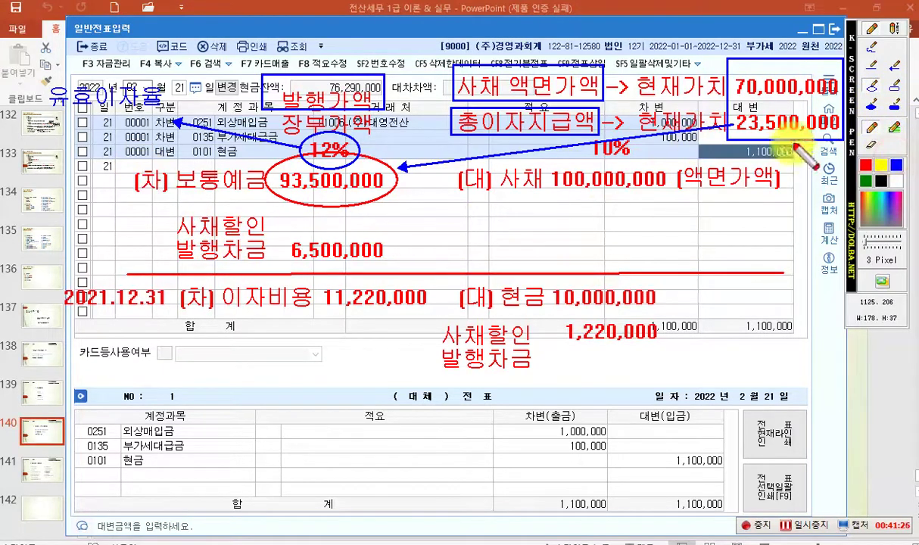
left_click(895, 166)
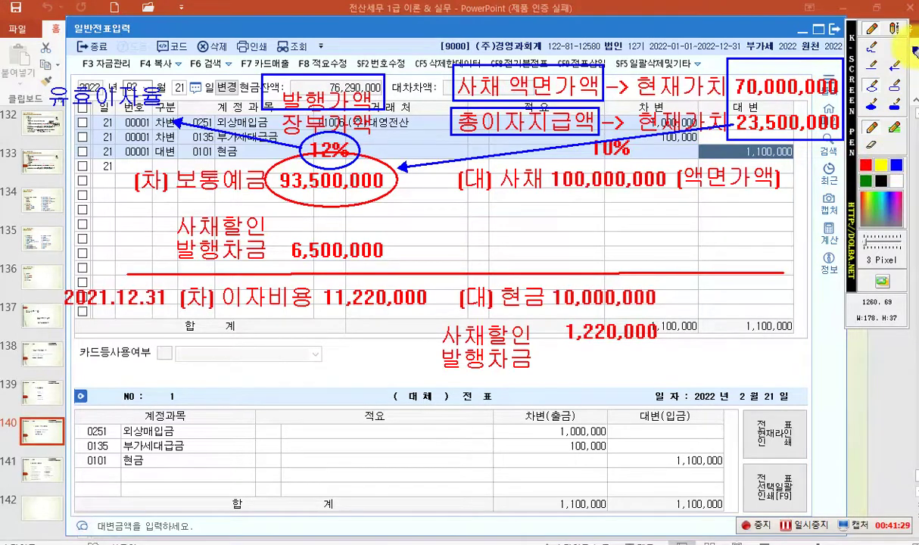
left_click(880, 33)
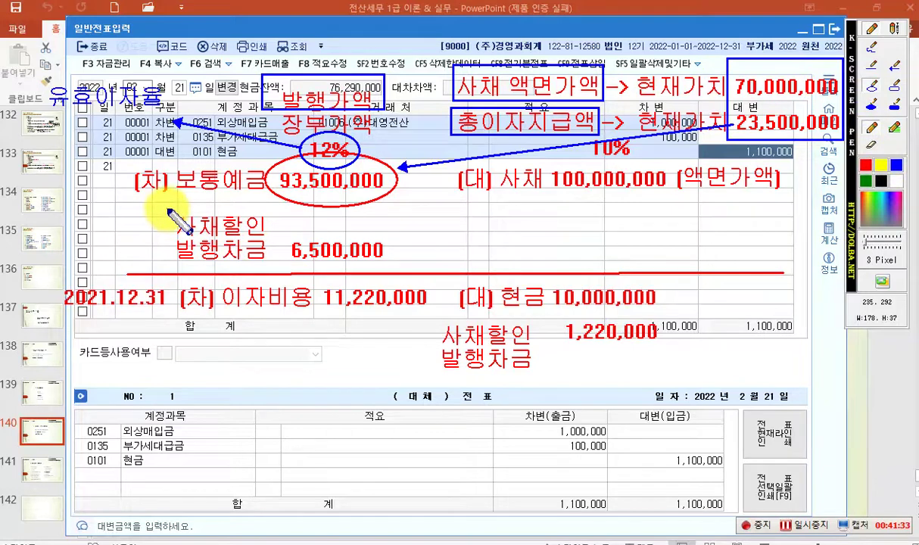
left_click_drag(393, 244, 390, 236)
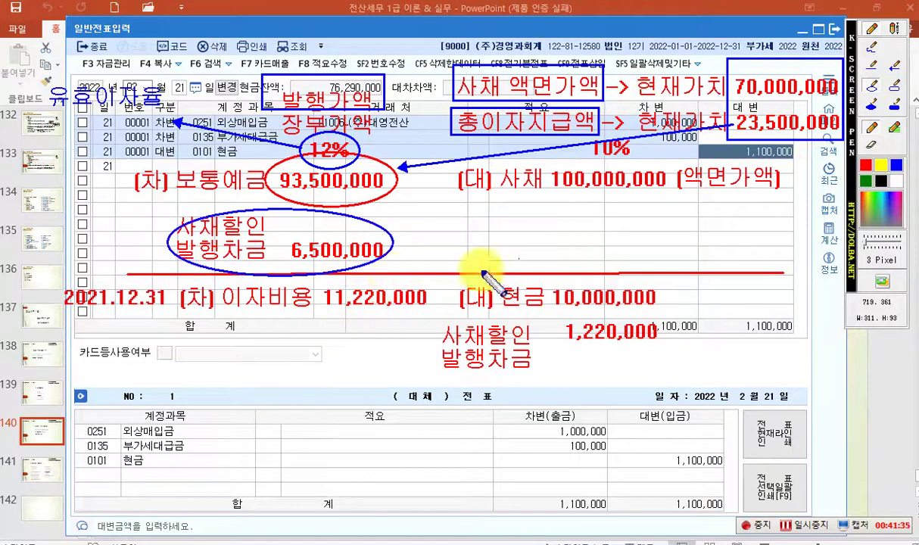
Draw a blue arrow from the 6,500,000 ellipse to the credit-side 사채할인발행차금 and circle that account name in blue.
left_click(897, 67)
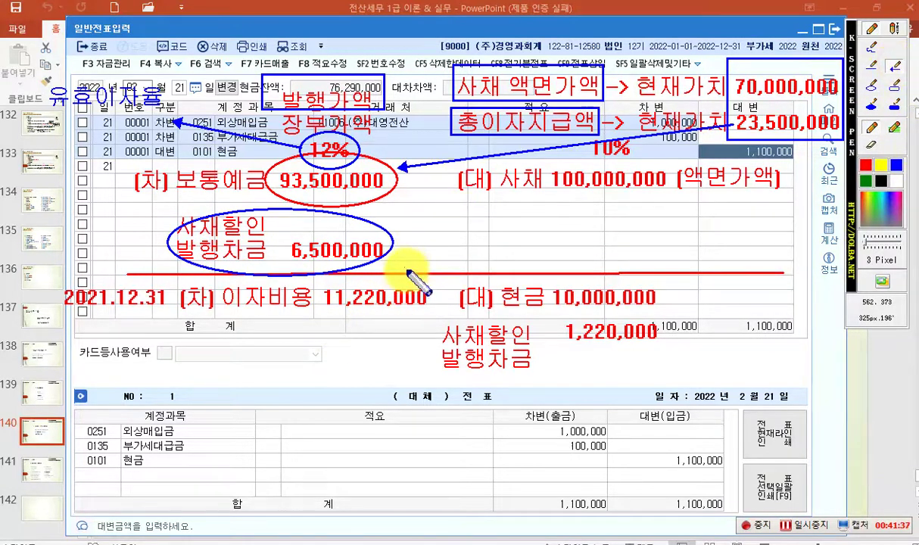
left_click_drag(384, 254, 461, 316)
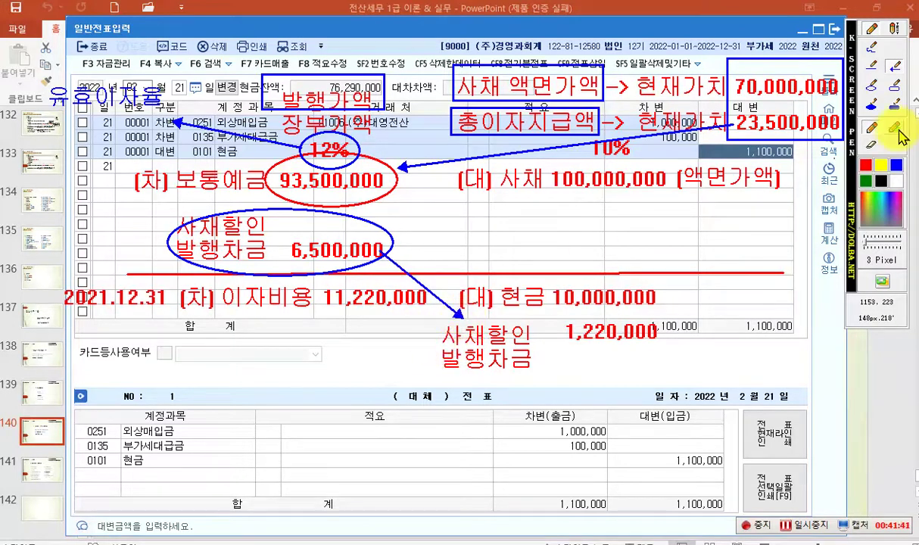
left_click(893, 87)
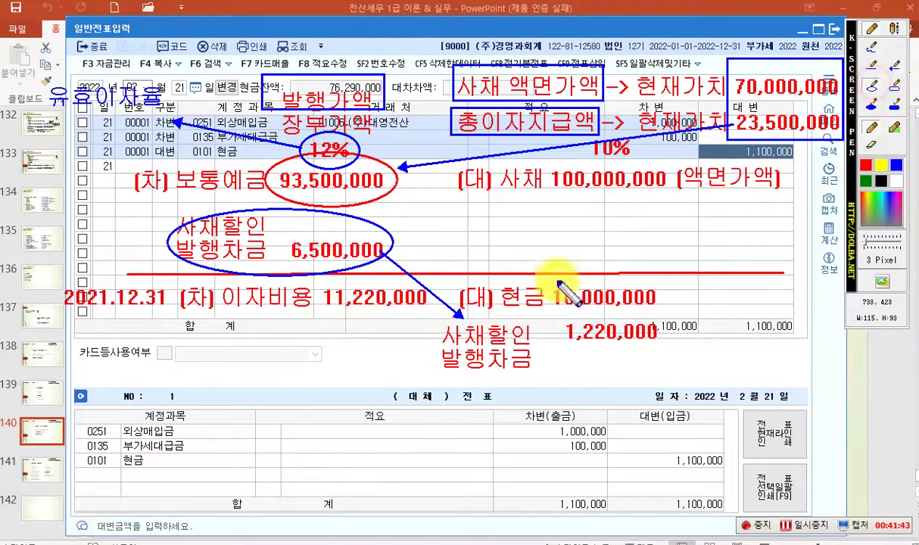
left_click_drag(436, 311, 539, 383)
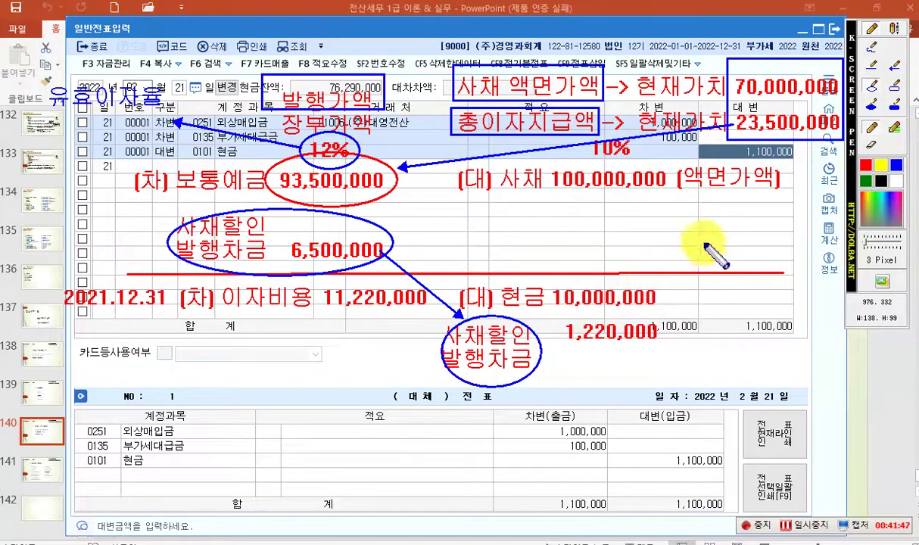
Label the blue arrow with a blue text note reading "상각액" just above the red line.
left_click(894, 29)
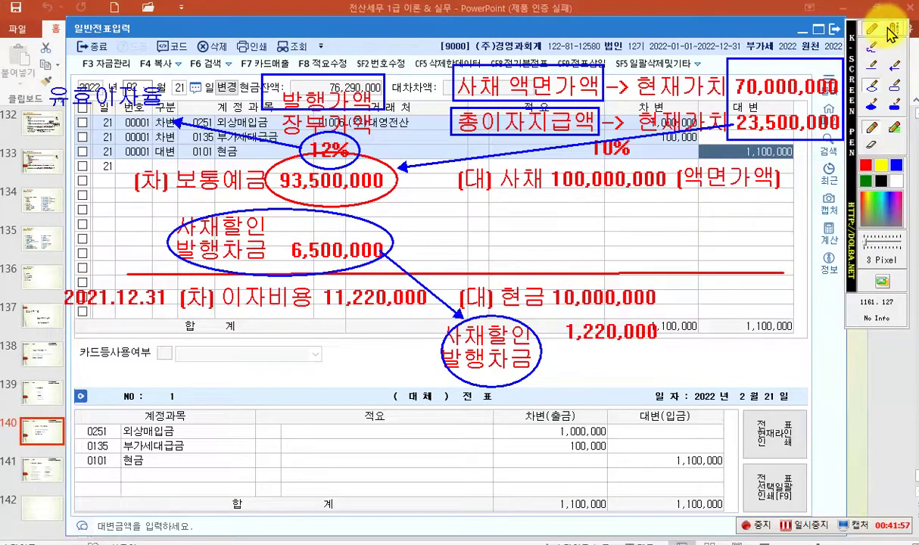
left_click(434, 265)
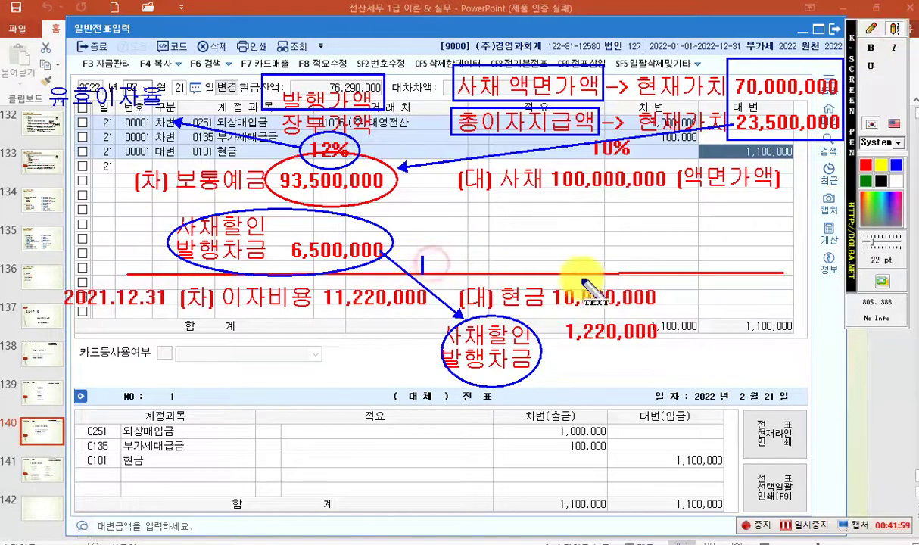
type("상각액")
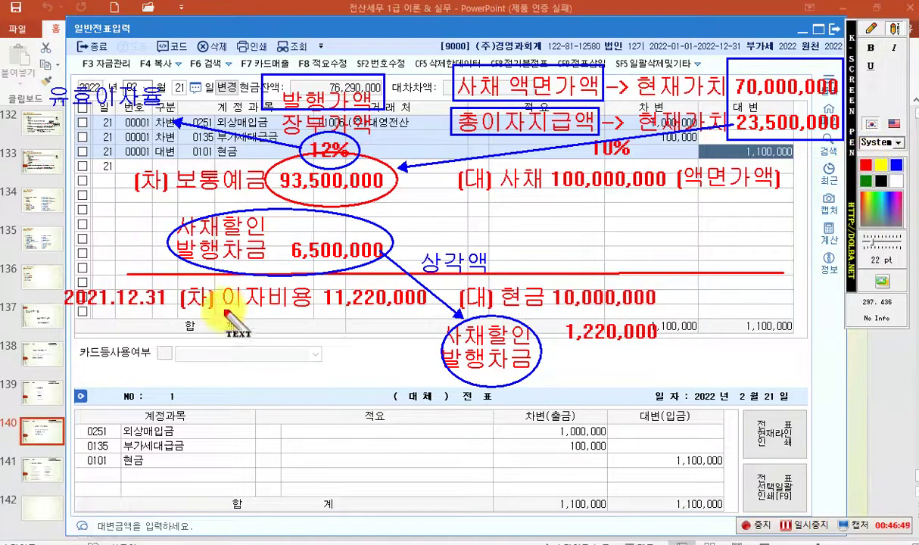
Write the red entry "2022.12.31 (차) 이자비용 (대) 현금 10,000,000" below the 2021 entry, leaving space for the debit amount.
left_click(93, 420)
type("2")
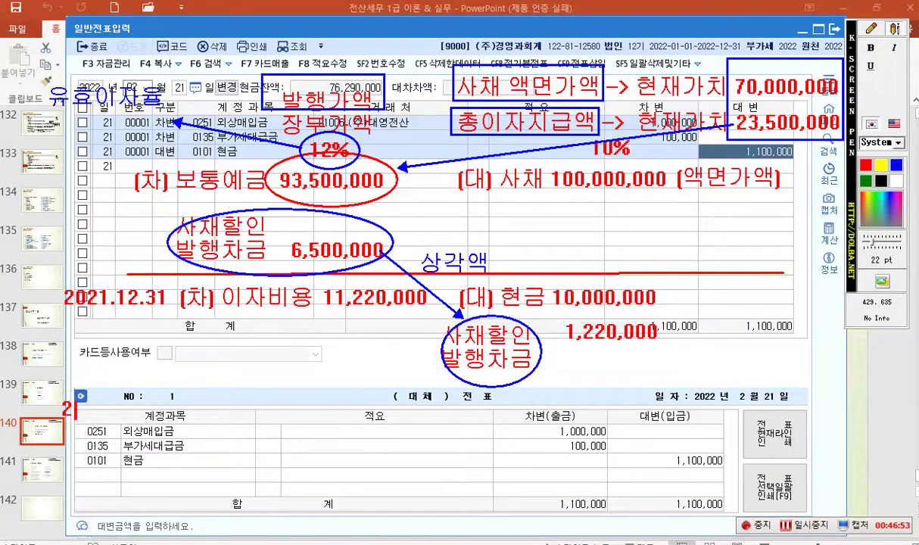
type("022.12.31")
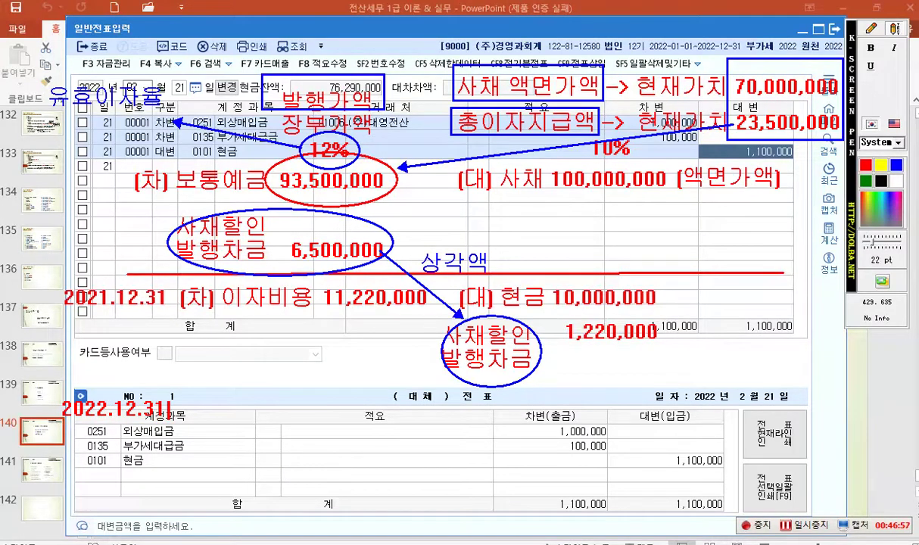
type(" (차) 이자비용")
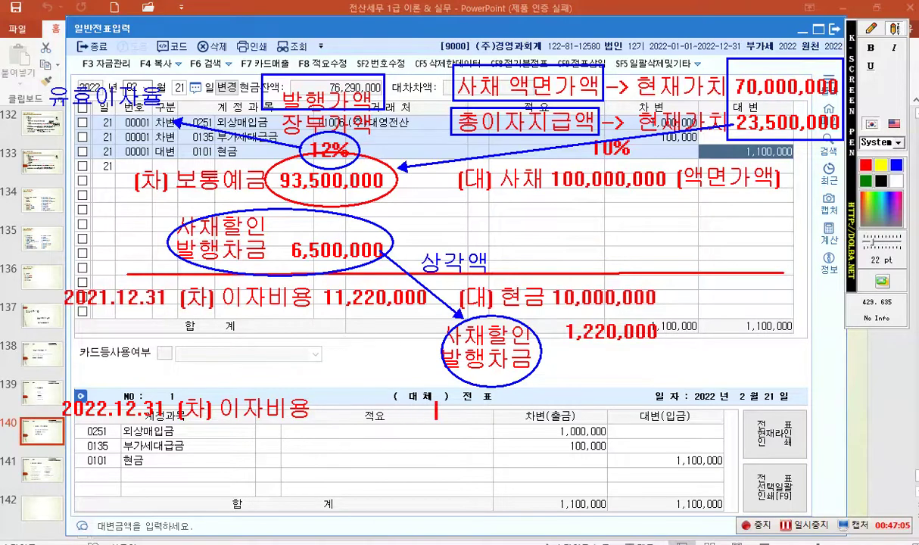
type("  (대)")
type("현그")
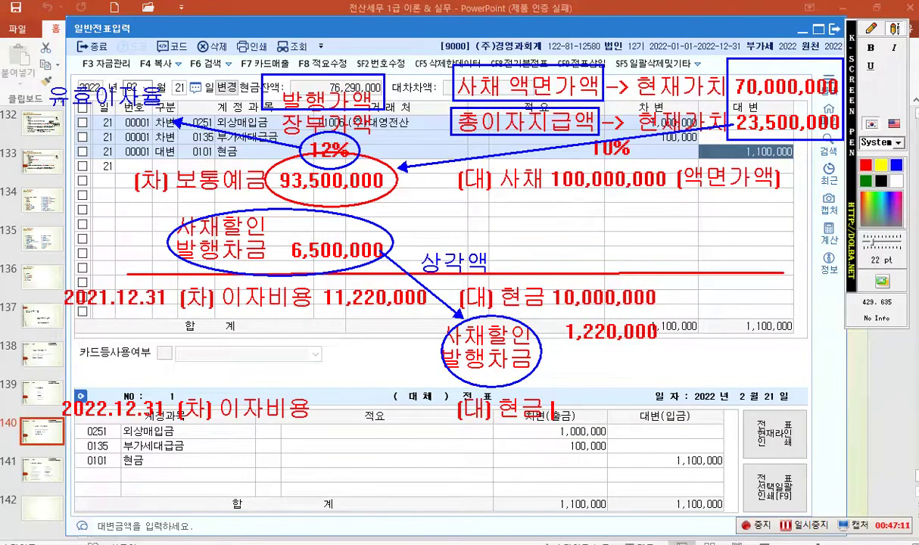
type("10,000,0")
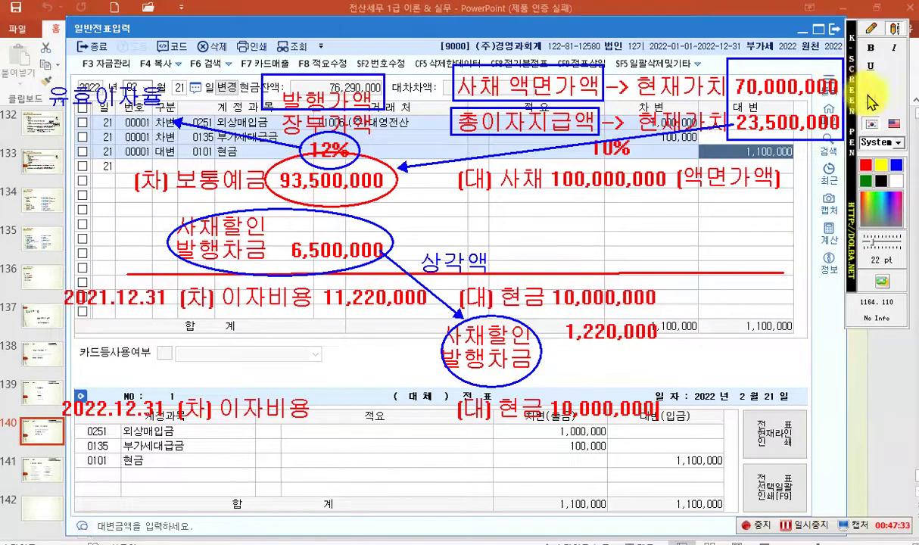
Place a red text note "액면 100,000,000" below and to the right of the 2022.12.31 entry.
left_click(869, 28)
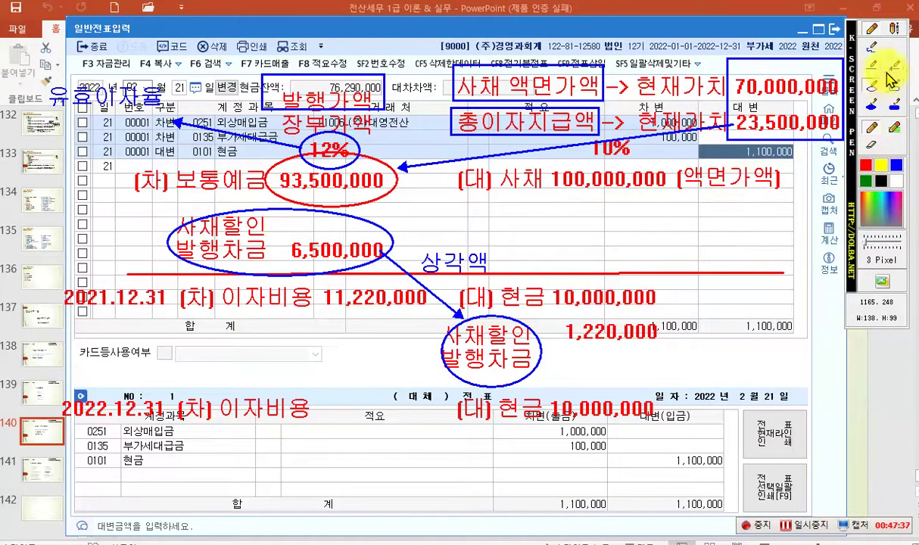
left_click(898, 30)
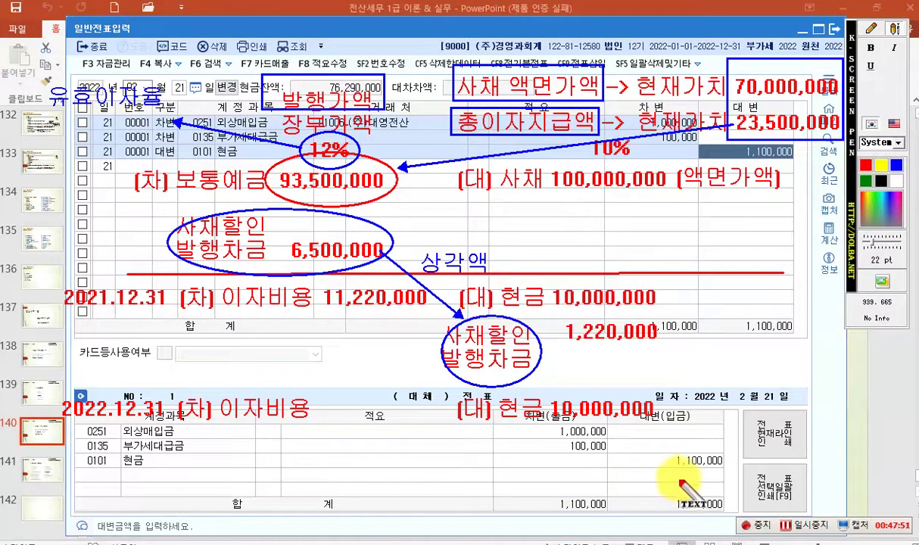
left_click(669, 470)
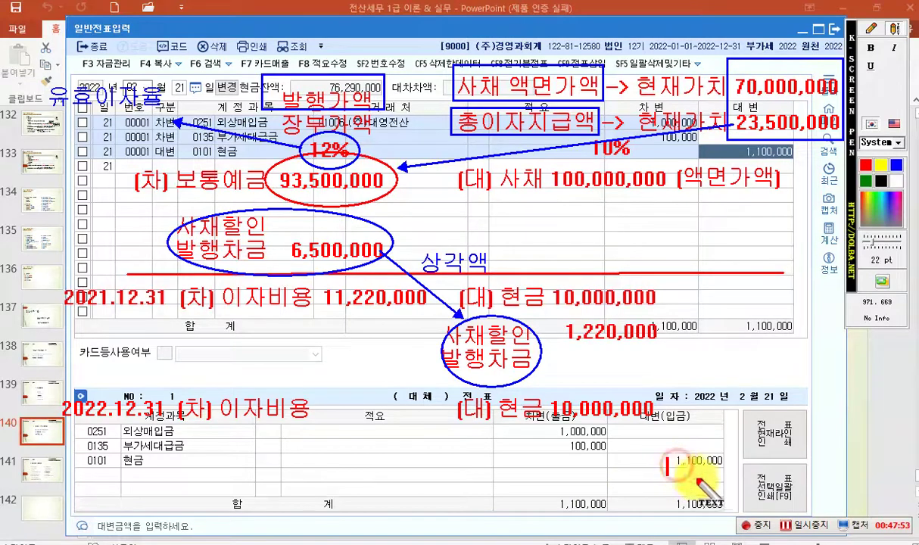
type("애")
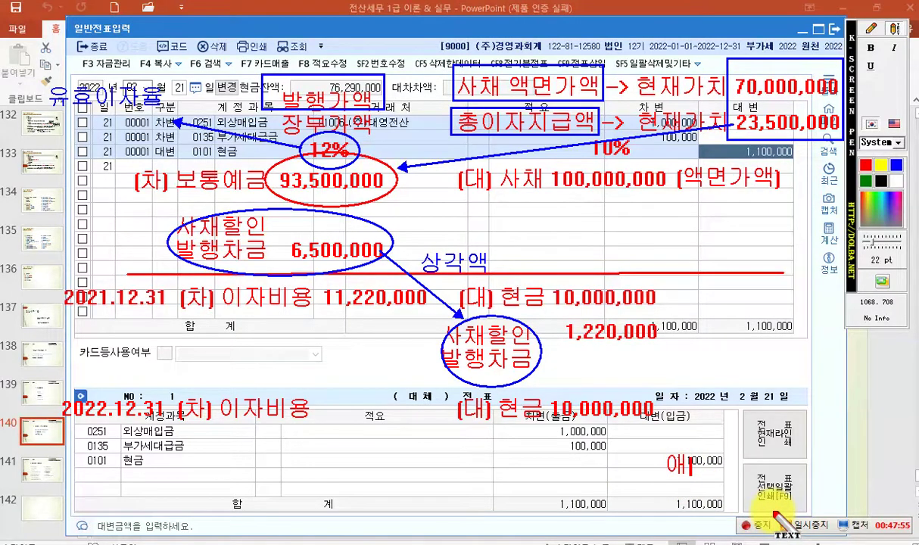
type("며")
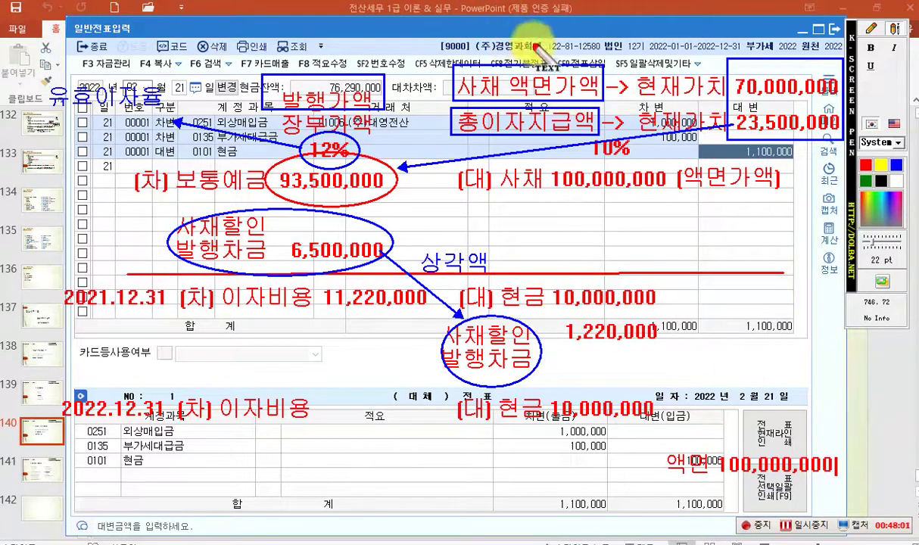
Draw three straight red lines, one descending, one horizontal and one rising, that converge just before the 액면 100,000,000 note.
left_click(872, 28)
left_click(884, 68)
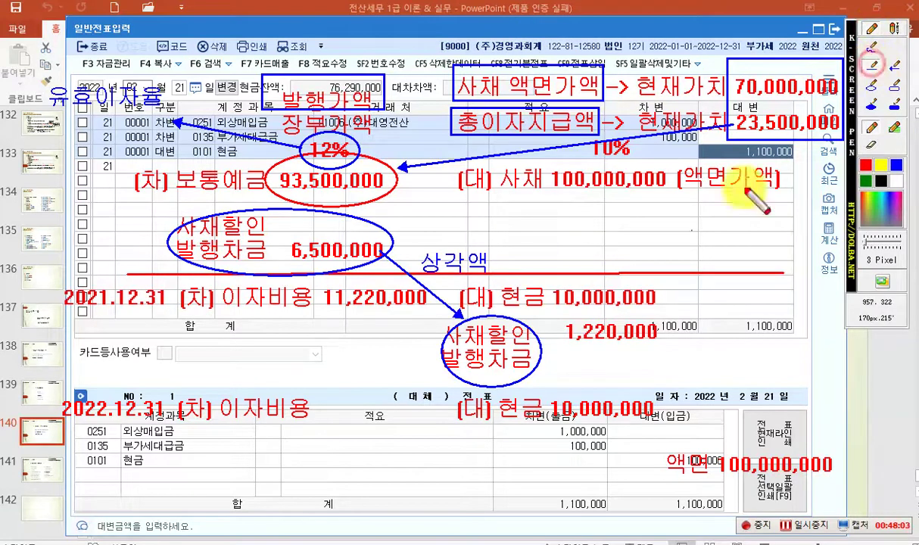
left_click_drag(524, 468, 652, 467)
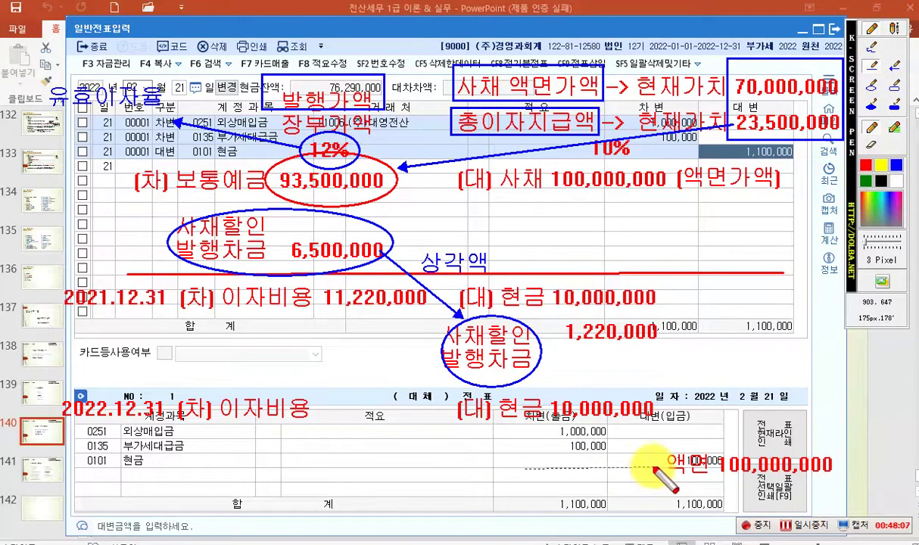
left_click(523, 430)
left_click_drag(574, 453, 648, 464)
left_click_drag(530, 508, 648, 469)
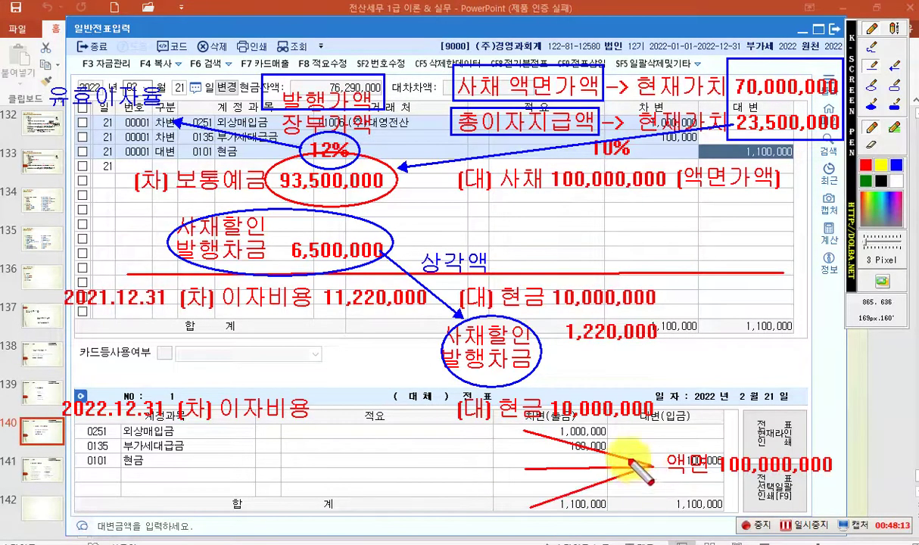
Write "93,500,000" in red at the starting end of the lowest converging line.
left_click(894, 29)
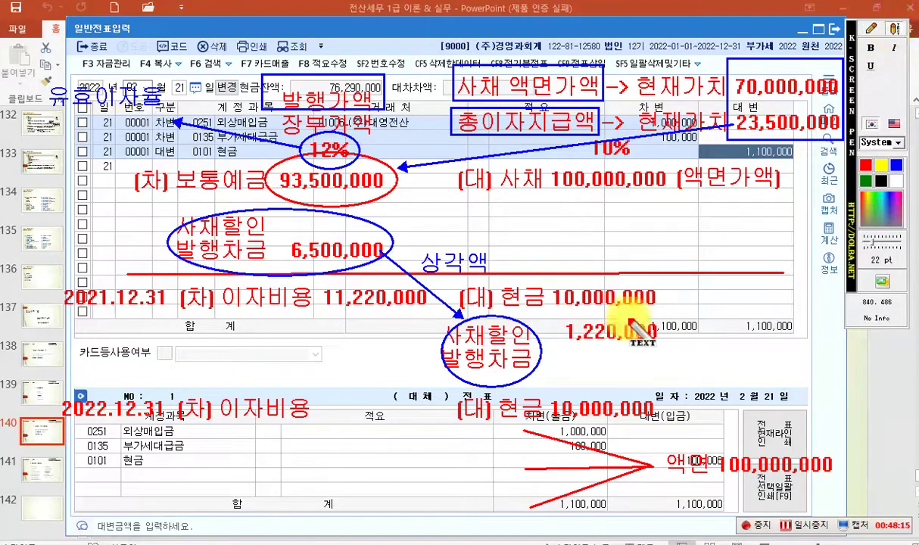
left_click(482, 505)
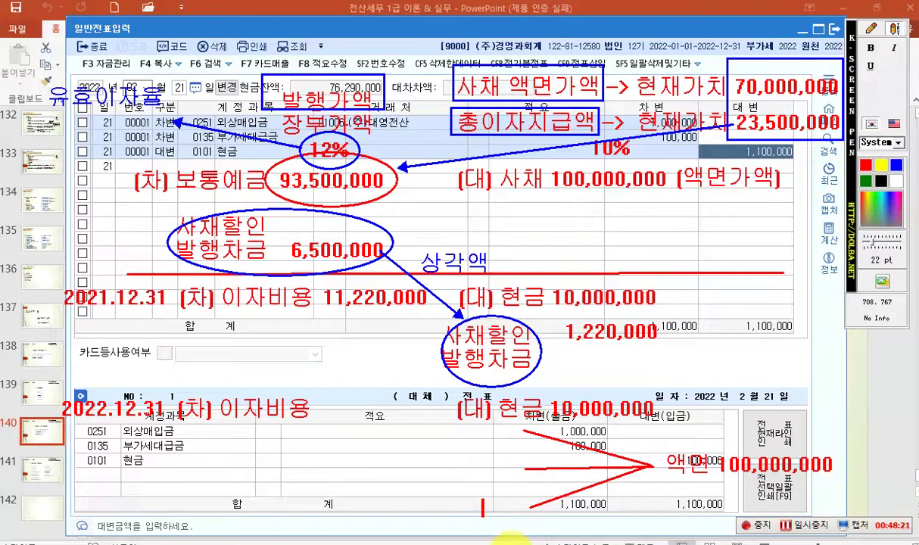
type("9")
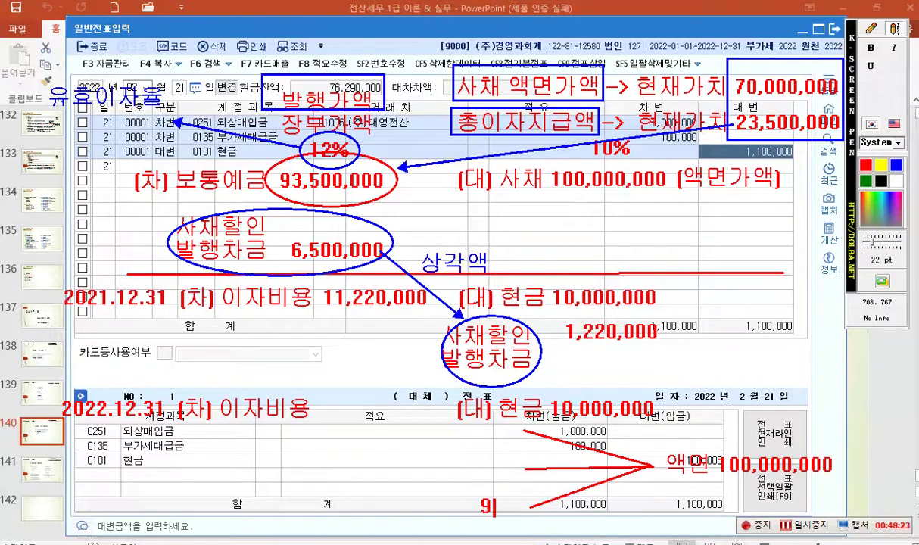
type("3,500,000")
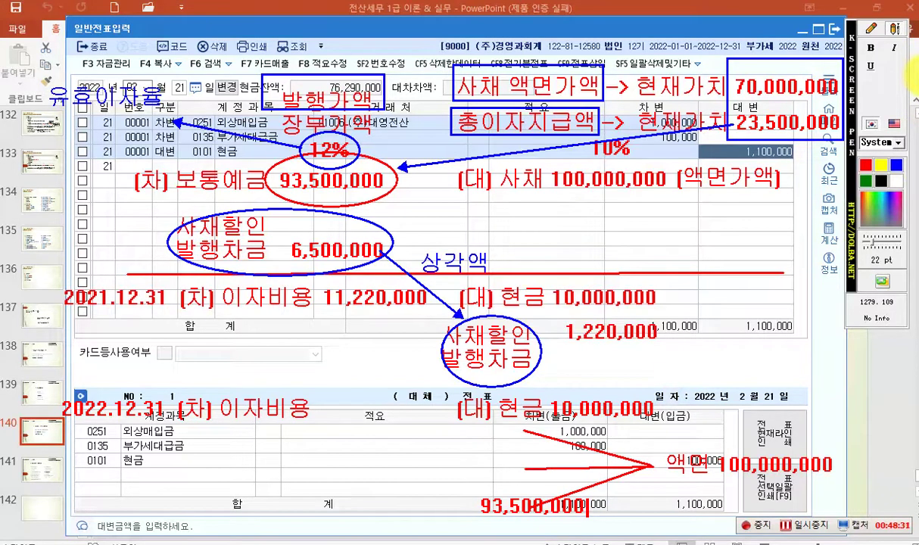
Add the label "장부가액" beneath the lower 93,500,000 note and write "105,000,000" in red at the starting end of the uppermost converging line.
key("Return")
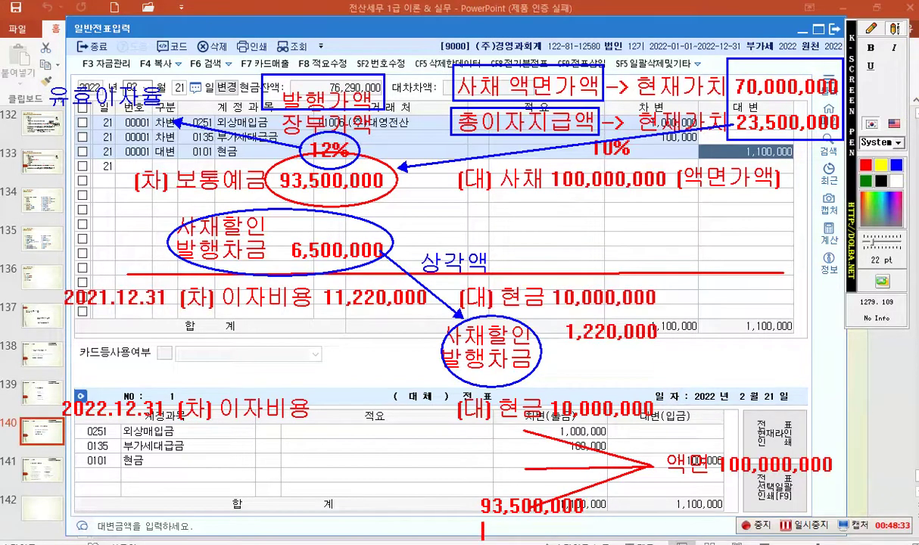
type("장부가액")
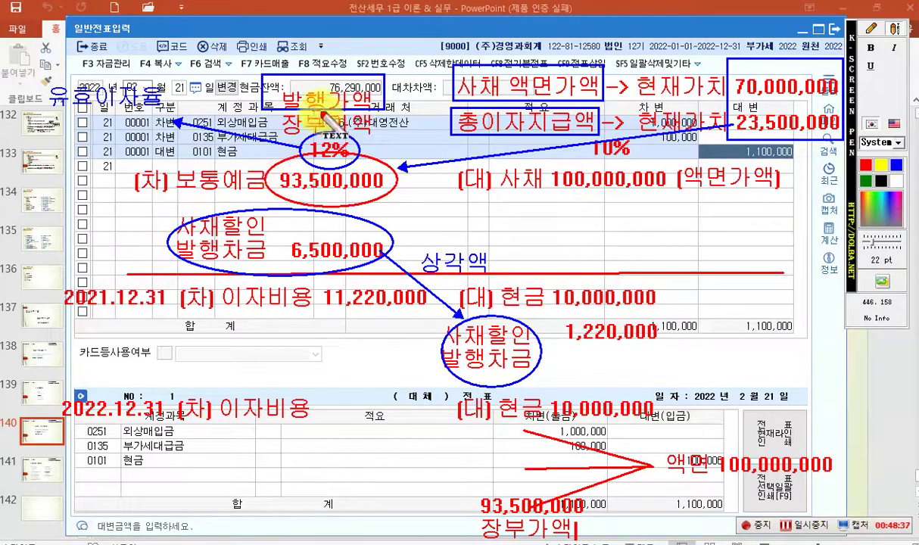
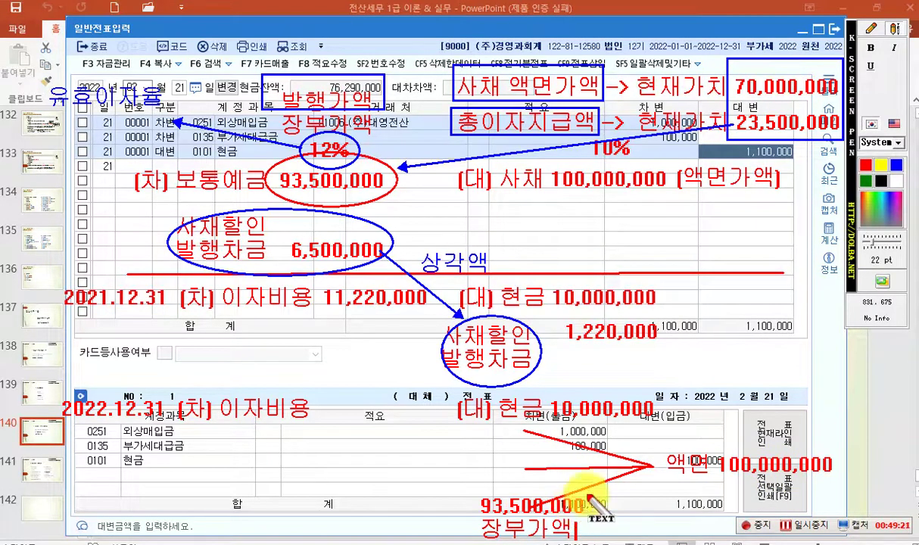
left_click(872, 31)
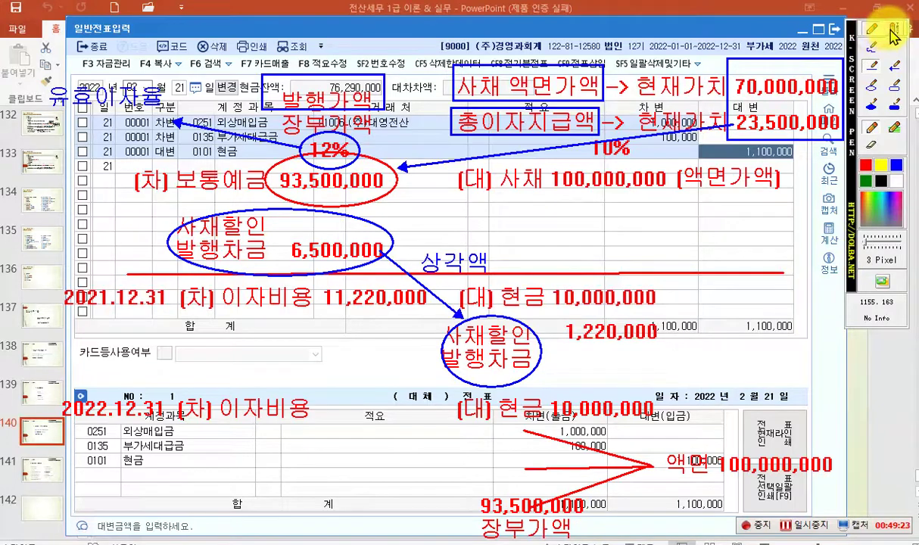
left_click(484, 437)
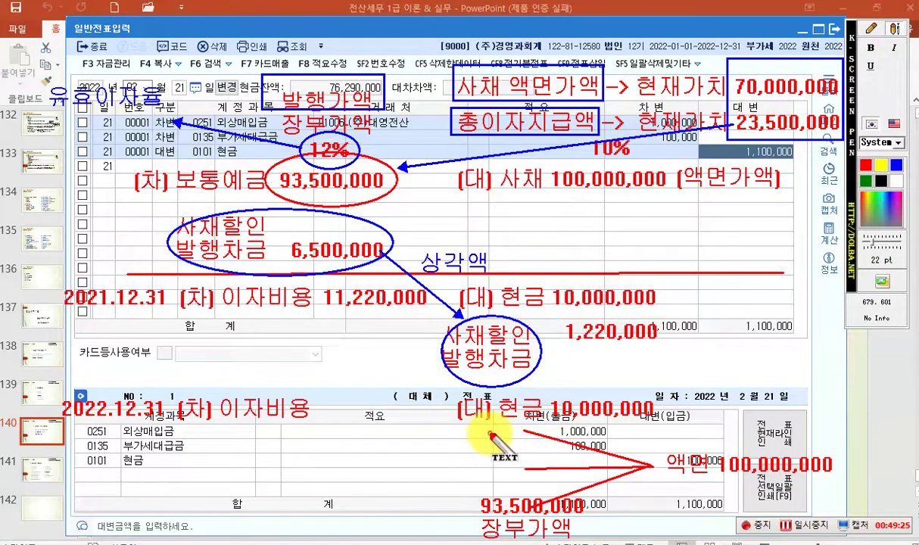
type("105,000,000")
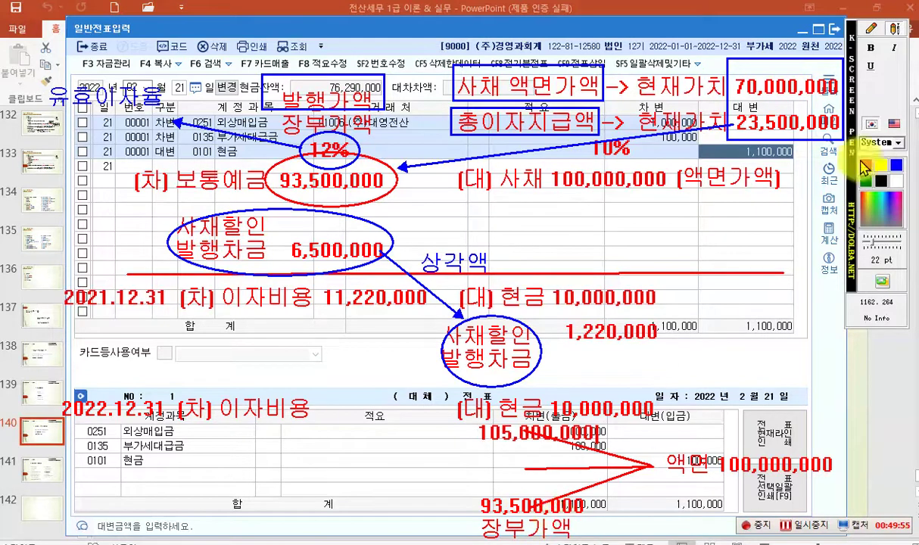
Draw red ellipses around the 93,500,000 장부가액 note and around the word 액면 beside 100,000,000.
left_click(870, 28)
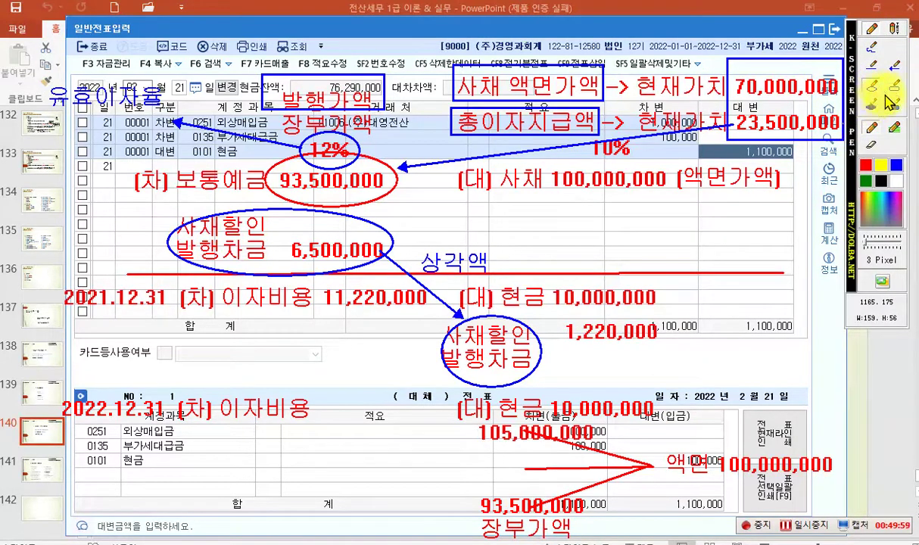
left_click(875, 92)
left_click_drag(475, 487, 584, 533)
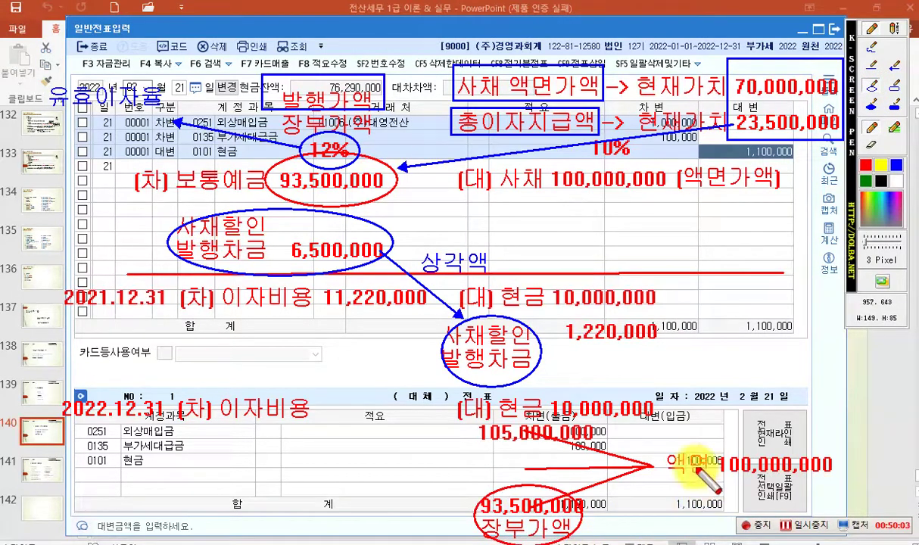
left_click_drag(653, 433, 707, 492)
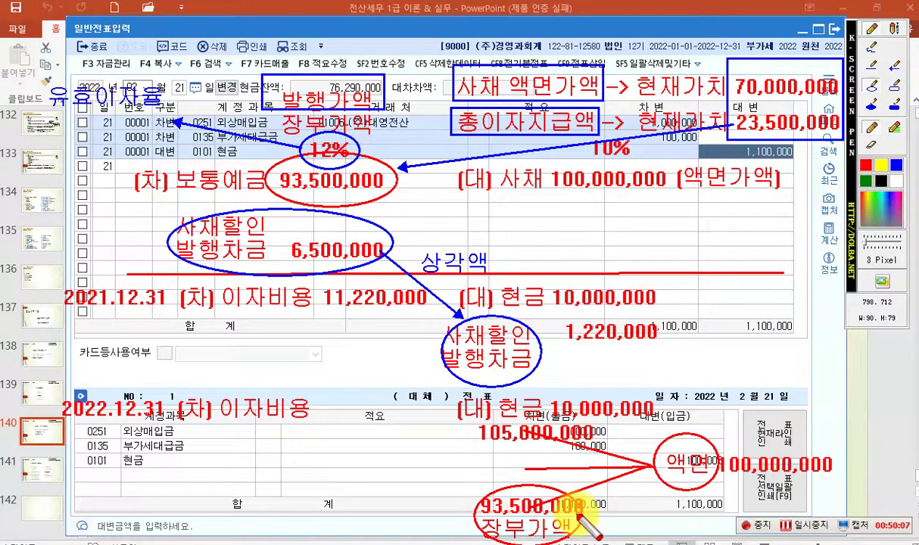
Write "93,500,000" in red directly below the 2021.12.31 (차) 이자비용 entry.
left_click(895, 28)
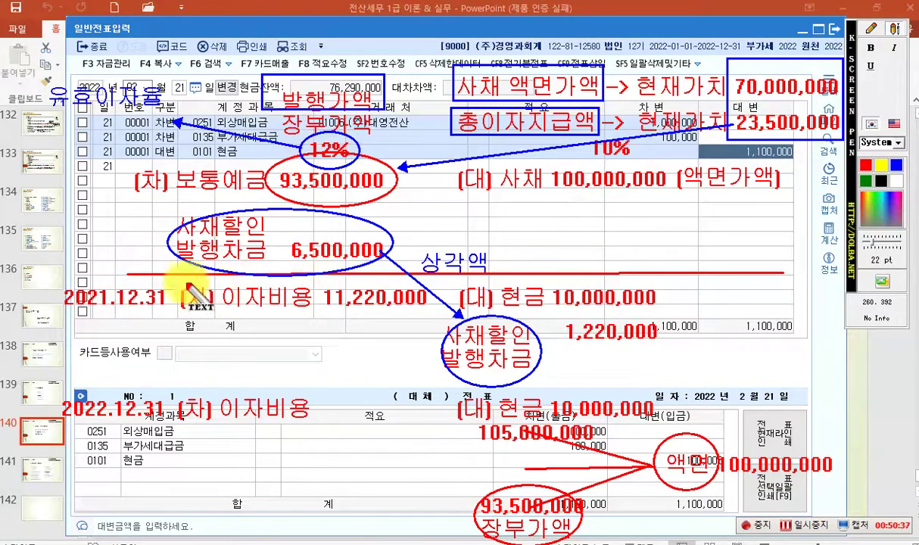
left_click(867, 37)
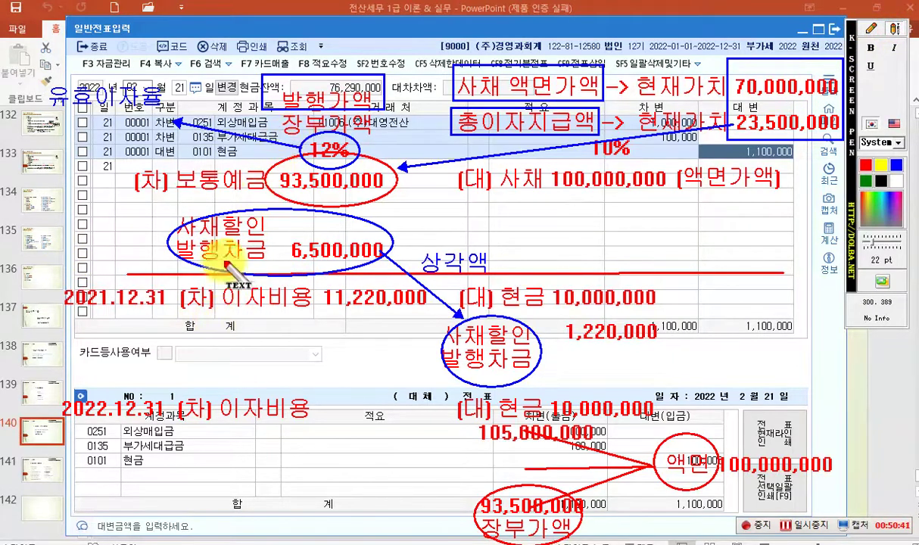
left_click(168, 327)
type("93,5")
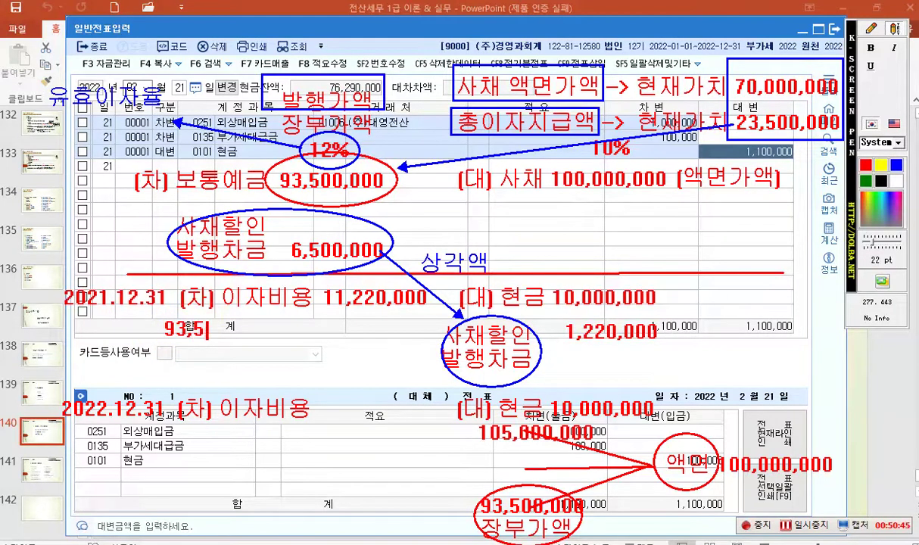
type("00,00")
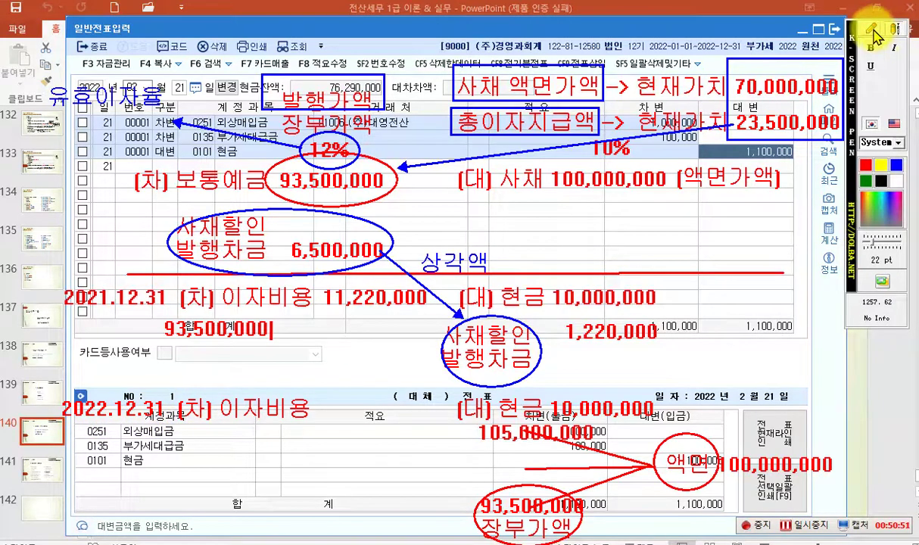
Write "94,720,000" in red just above the 2022.12.31 (차) 이자비용 entry.
left_click(205, 380)
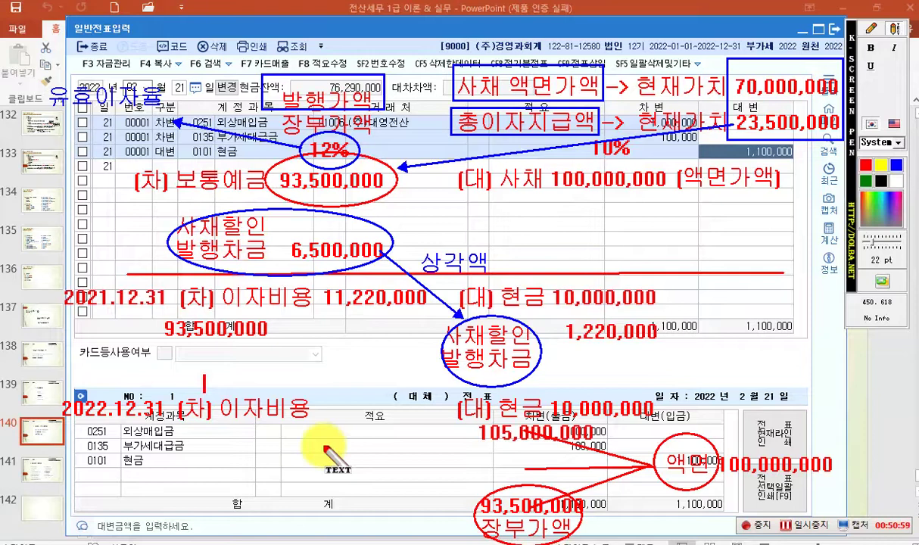
type("94")
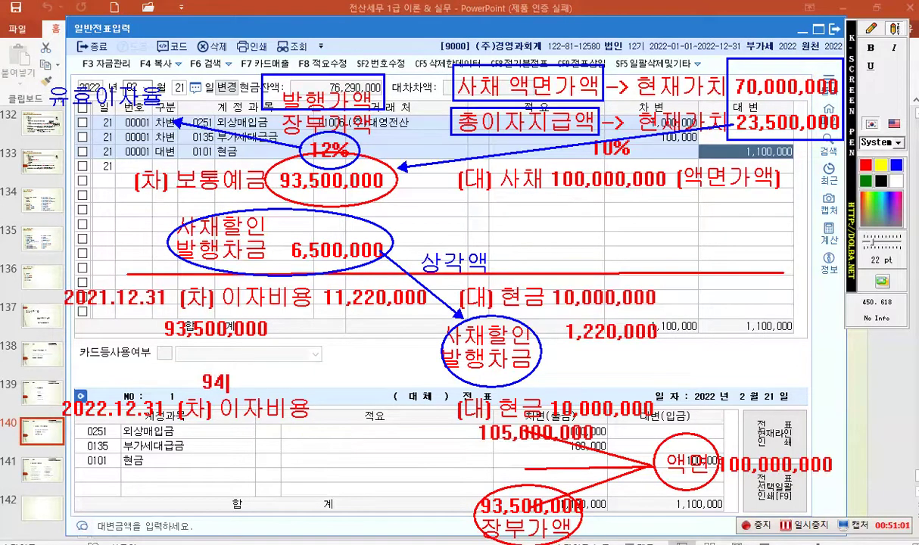
type(",720,0")
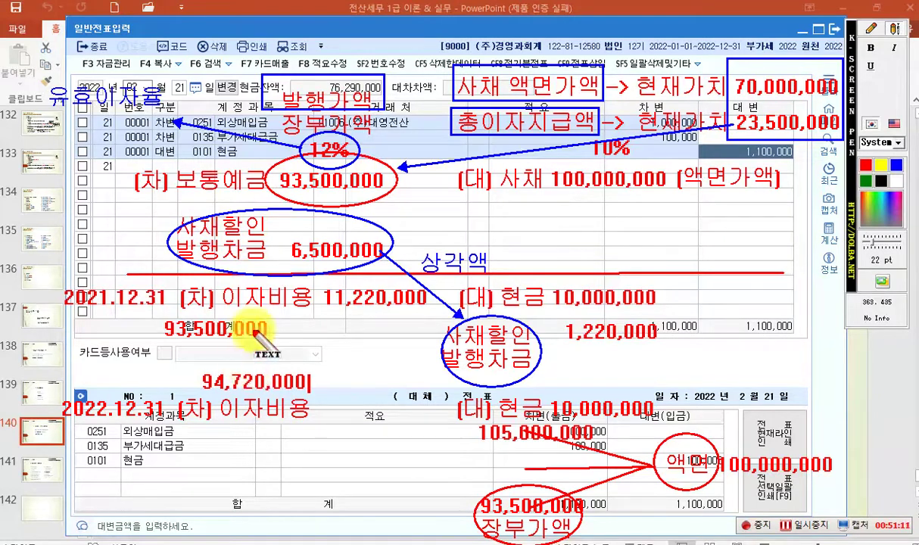
Fill in the debit amount "11,366,400" in red after 이자비용 in the 2022.12.31 entry.
left_click(871, 28)
left_click(895, 32)
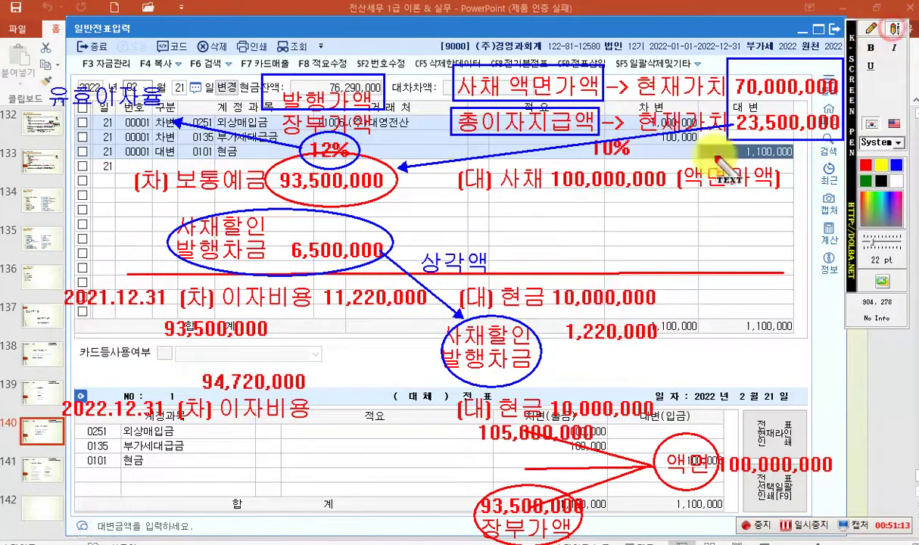
left_click(333, 410)
type("11,366,400")
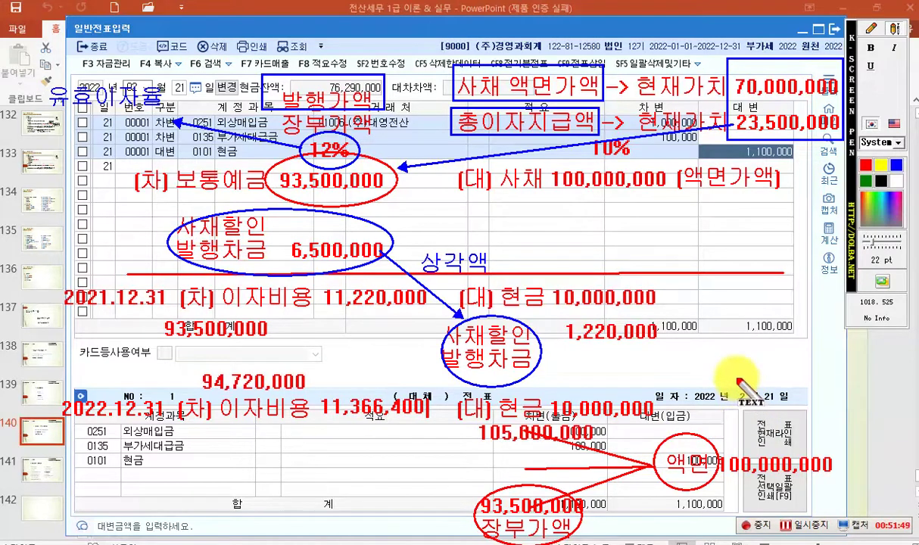
Append "+ 1,366,400" in red after the 현금 10,000,000 credit of the 2022.12.31 entry.
left_click(870, 28)
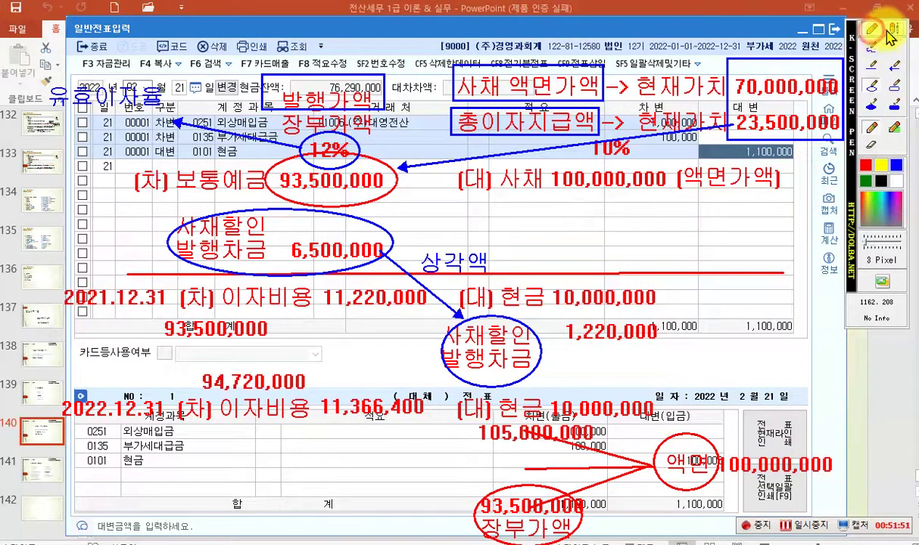
left_click(892, 30)
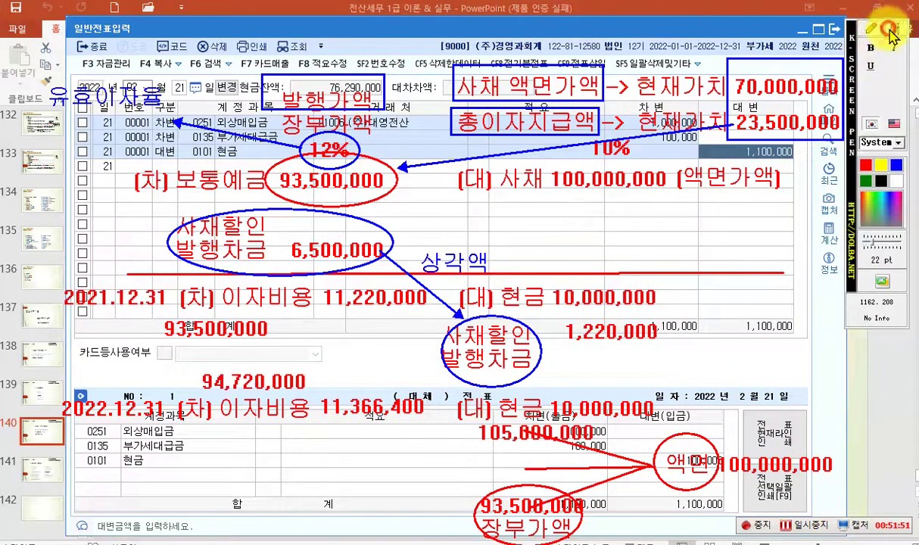
left_click(681, 407)
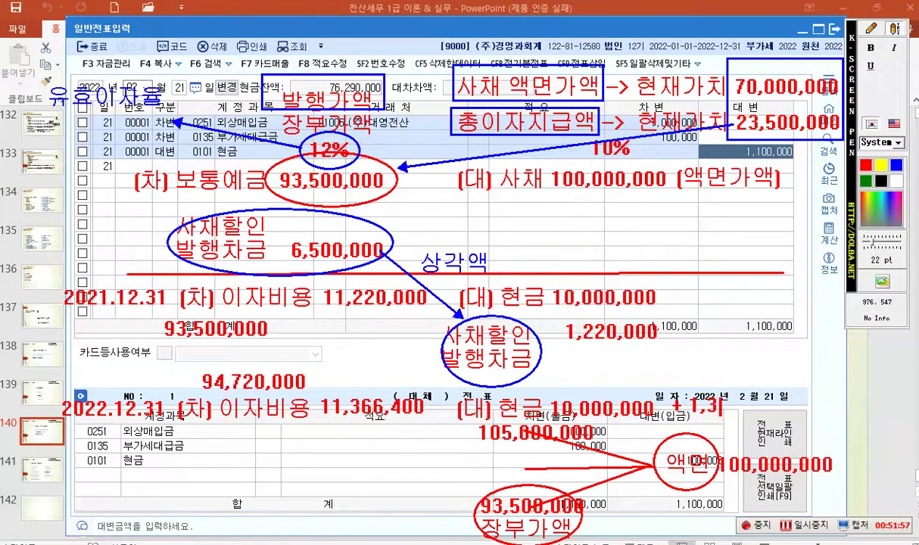
type("+ 1,366,400")
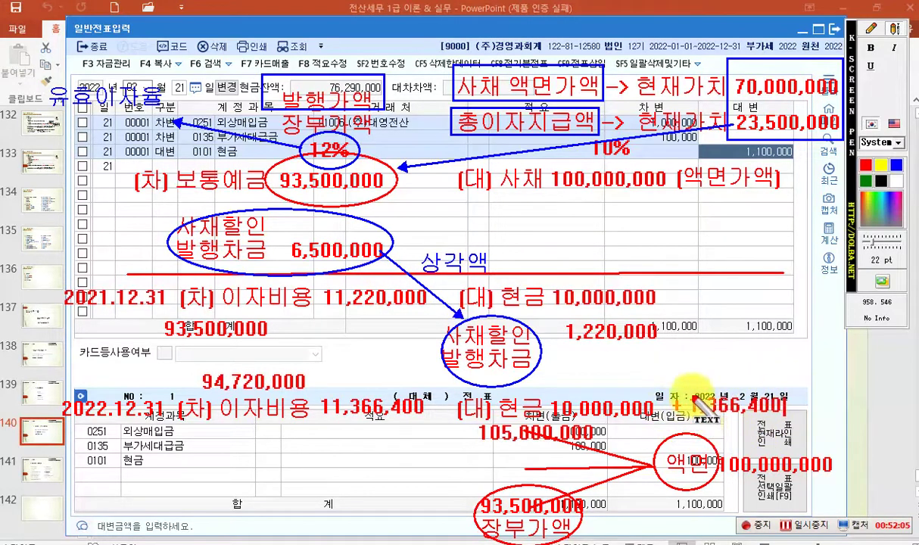
Circle the 1,366,400 amount in the 2022.12.31 entry with a red ellipse.
left_click(871, 28)
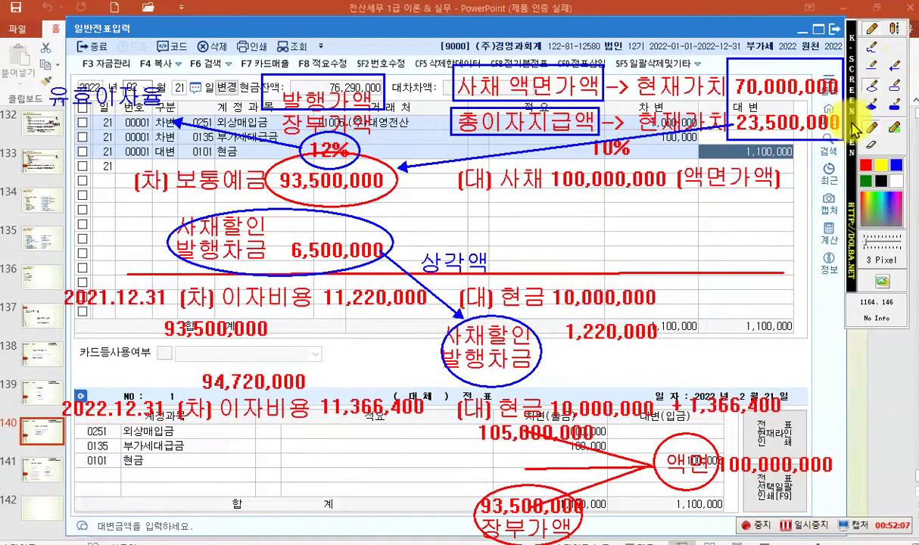
left_click(871, 89)
left_click_drag(704, 380, 791, 445)
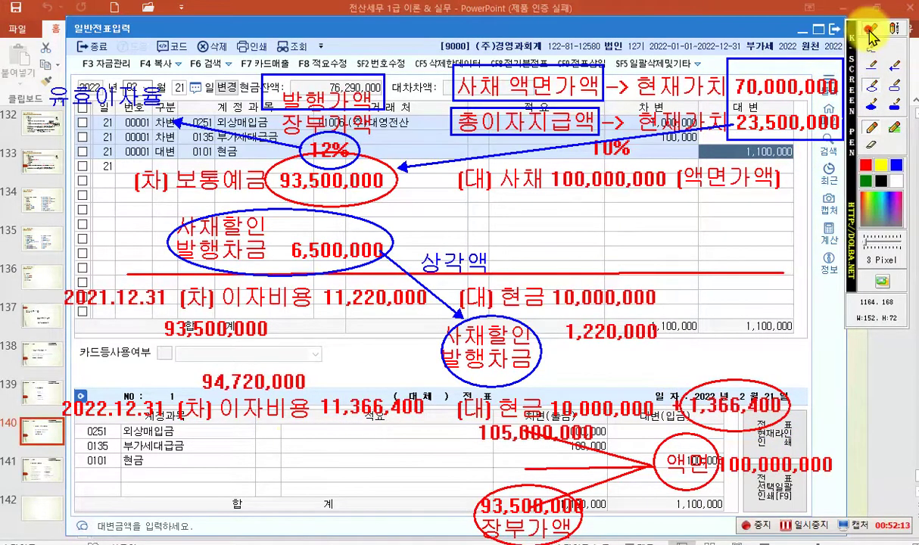
Write the text "2023.12.31 (차) 이자비용" in red below the 2022.12.31 journal entry.
left_click(894, 30)
left_click(66, 482)
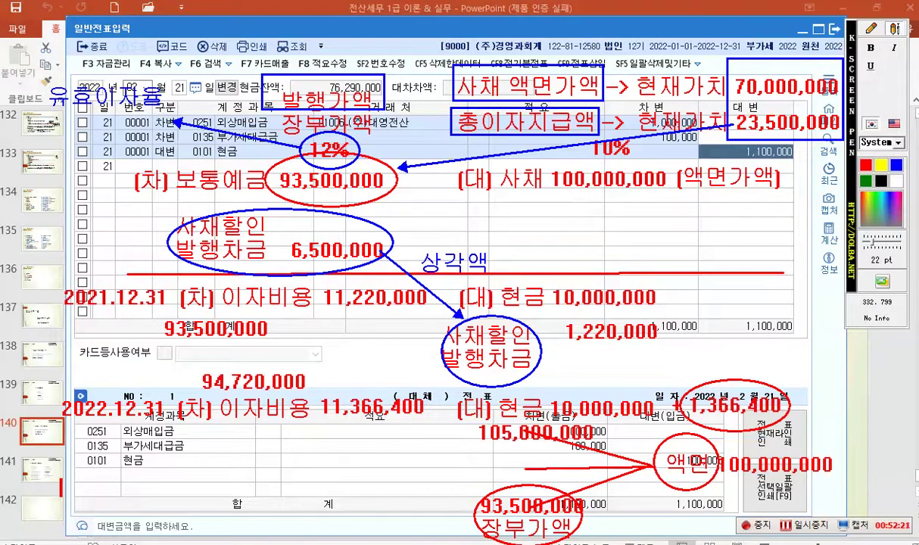
type("2023")
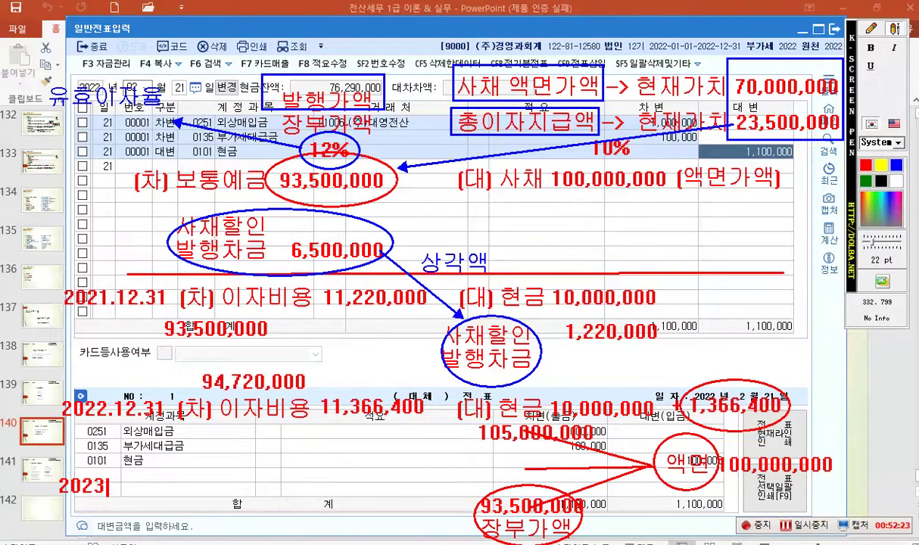
type(".12.31")
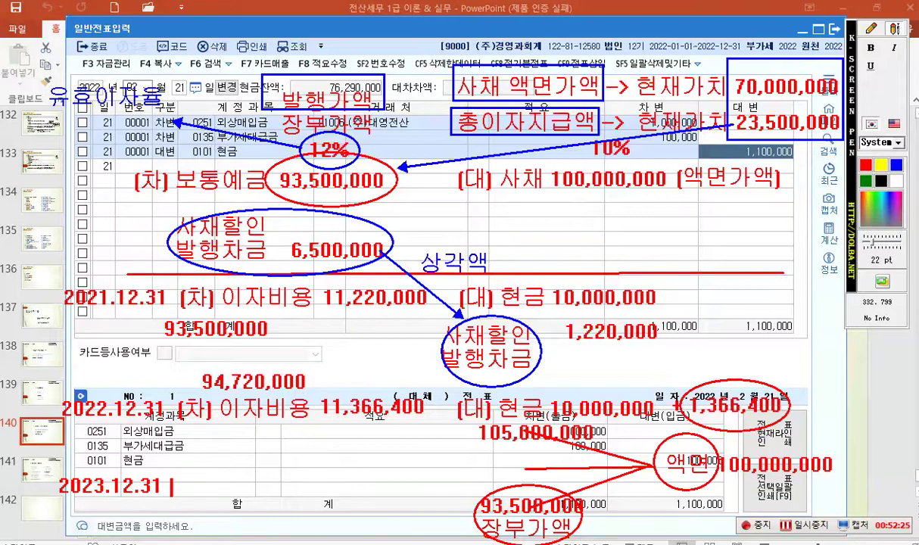
type(" (ㅊㅏ) 이ㅈㅏ")
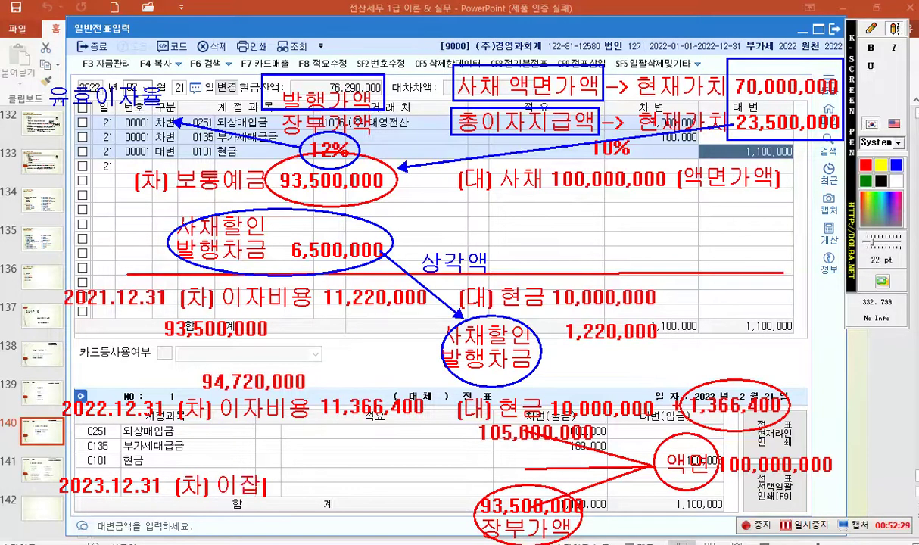
type("비용")
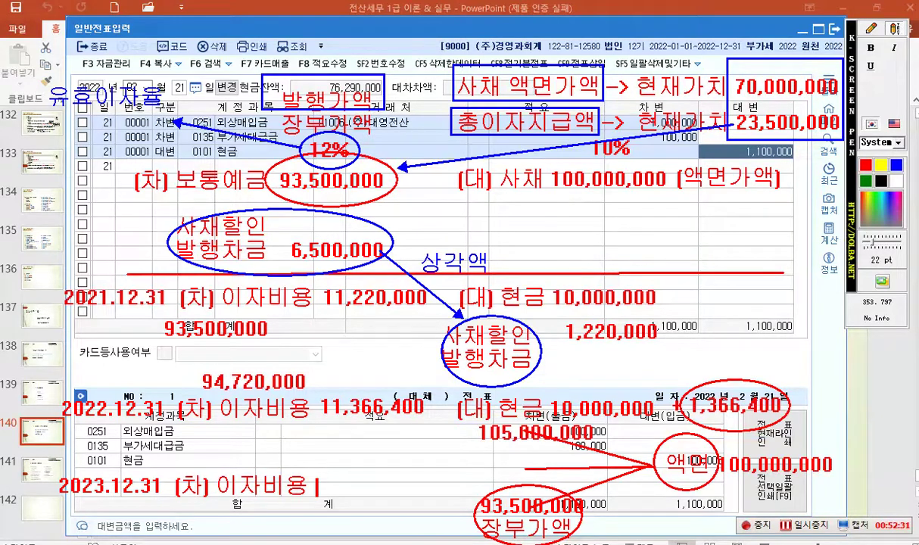
Write the book value "96,086,600" in red just above the 2023.12.31 entry line.
left_click(892, 28)
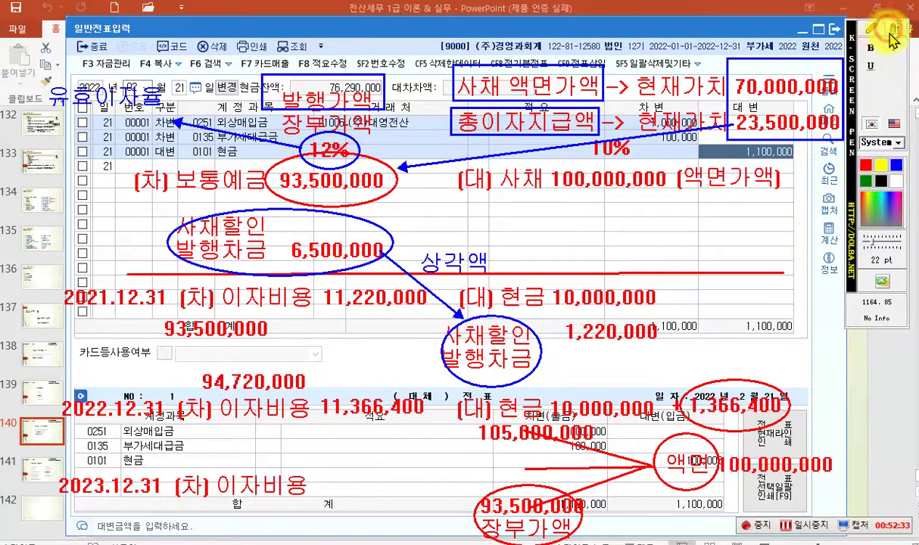
left_click(202, 458)
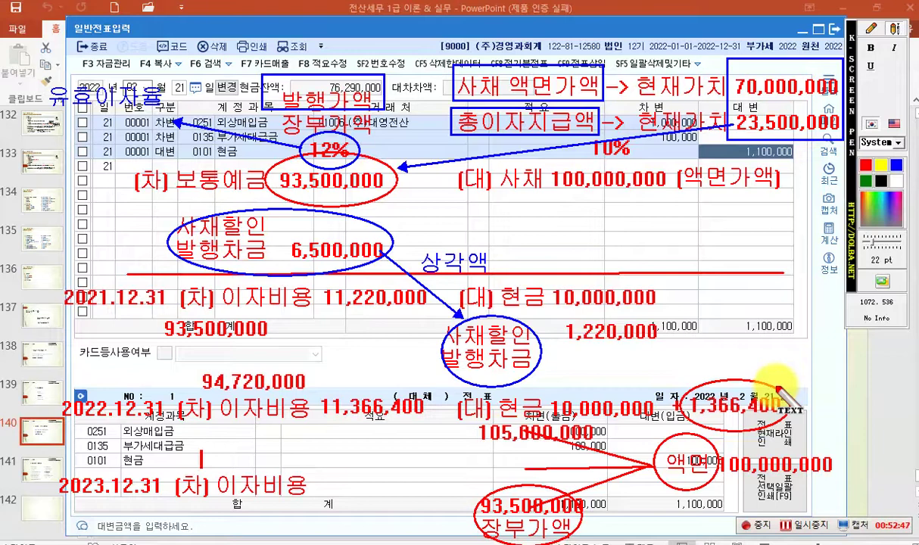
type("96,")
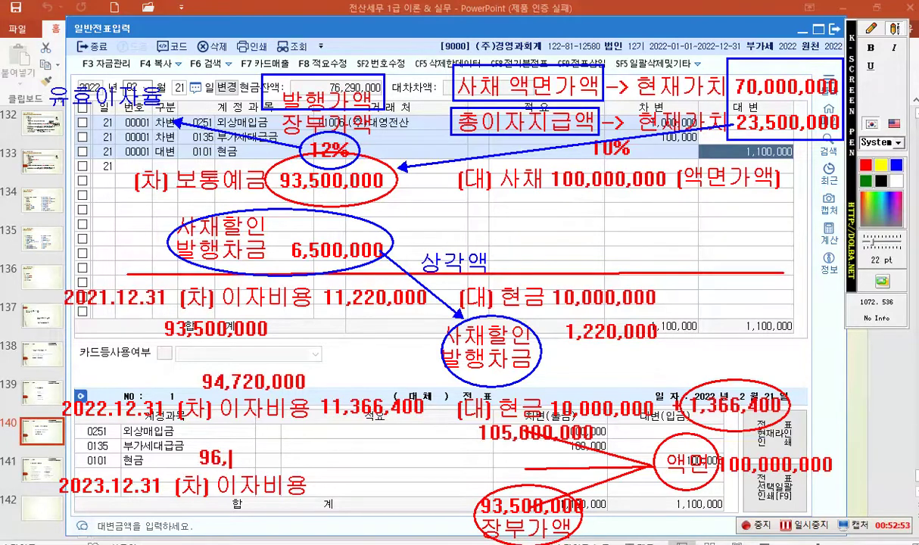
type("086,600")
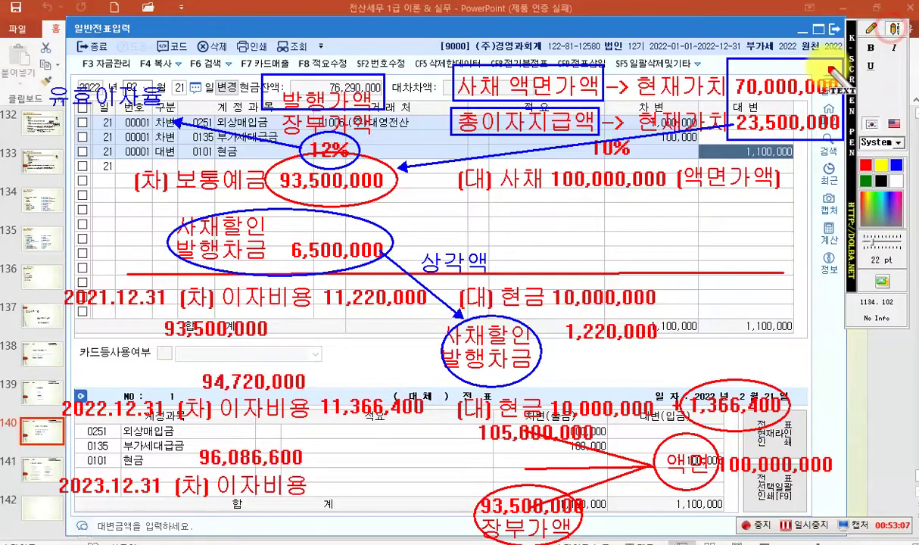
Add the amount "11,530,360" after 이자비용 on the 2023.12.31 entry line.
left_click(322, 483)
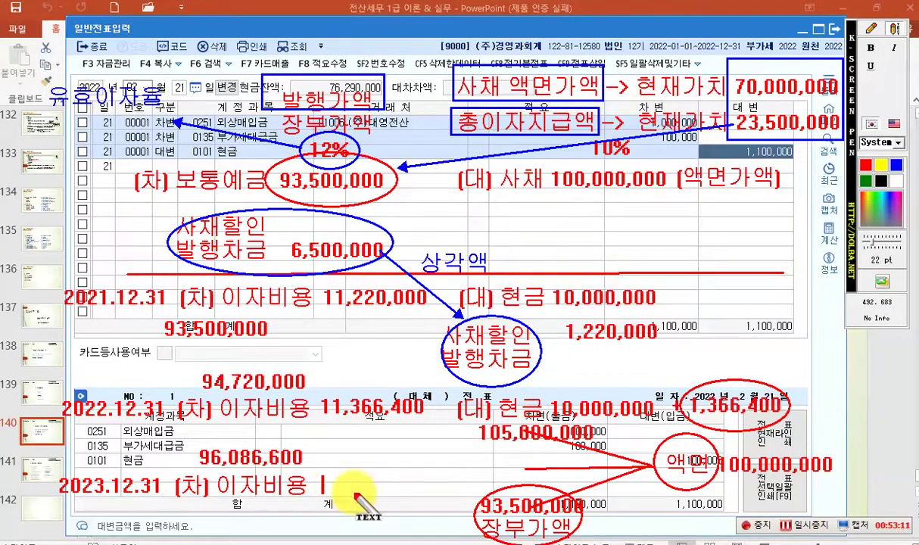
type("11,53")
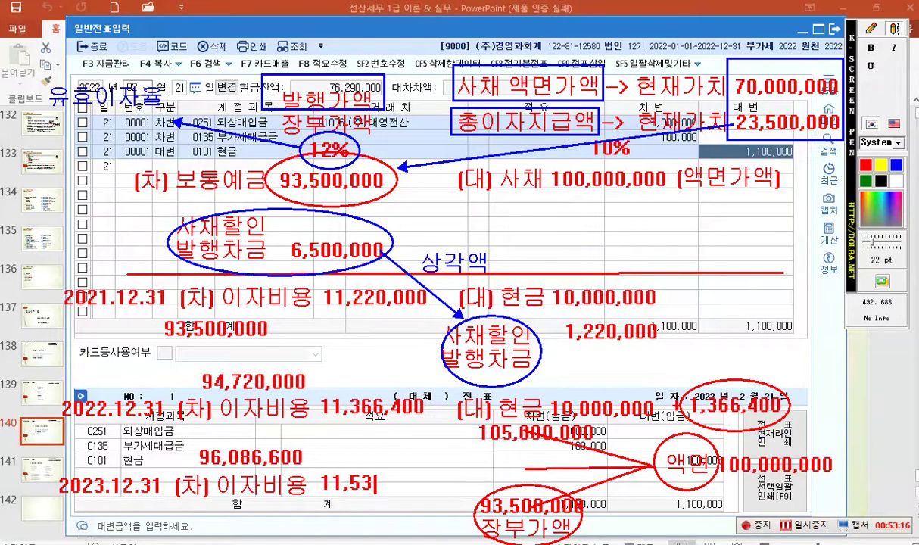
key("BackSpace")
type("30,360")
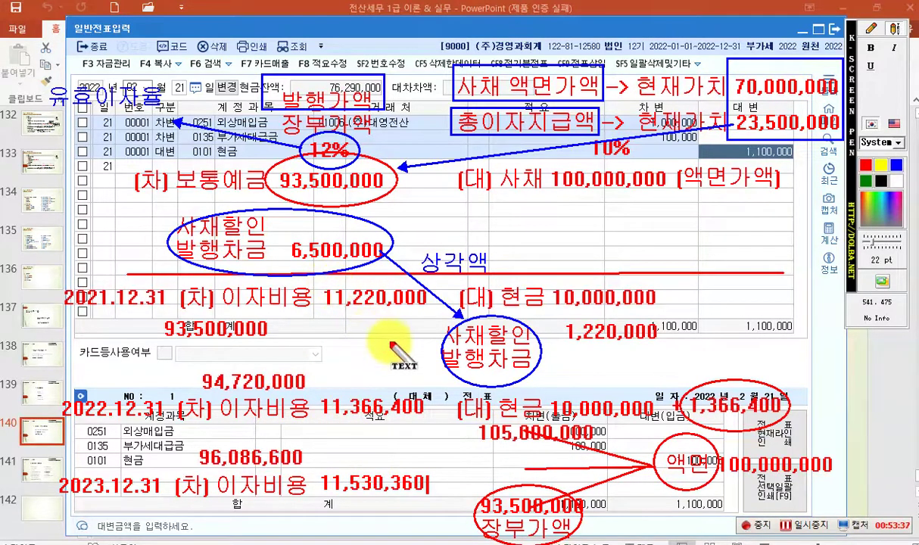
Draw three red arrows fanning out from the ellipse around 사채할인발행차금 6,500,000 towards the credit side.
left_click(870, 30)
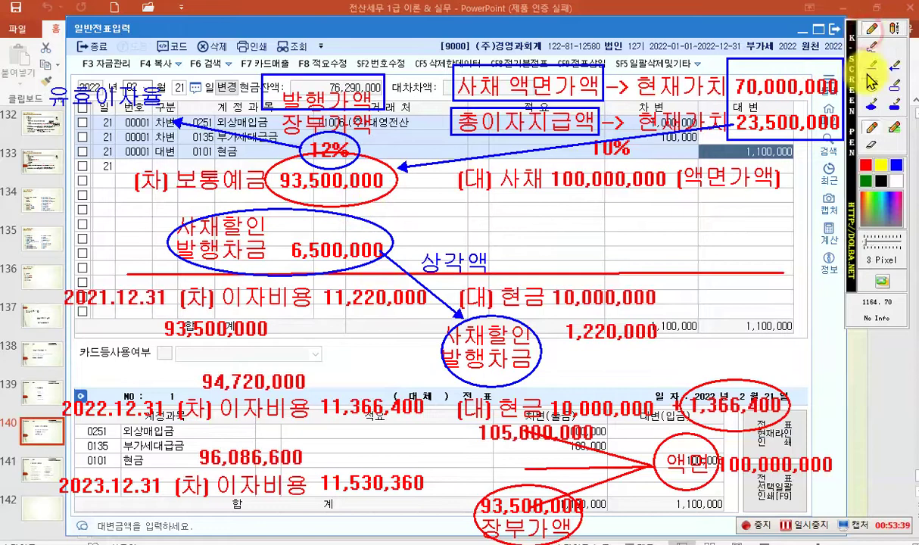
left_click(894, 66)
left_click_drag(393, 240, 501, 205)
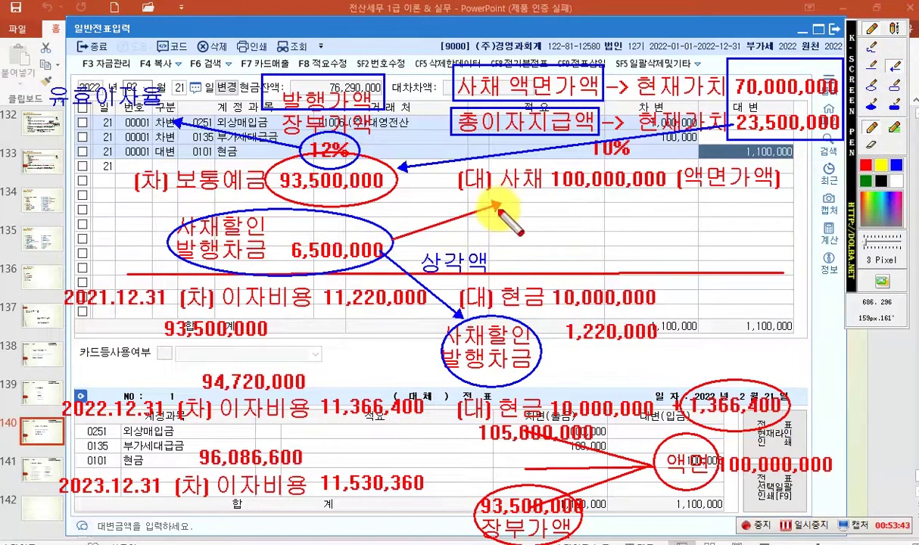
mouse_move(393, 237)
left_mouse_down()
mouse_move(494, 238)
mouse_move(453, 250)
mouse_move(494, 263)
left_mouse_up()
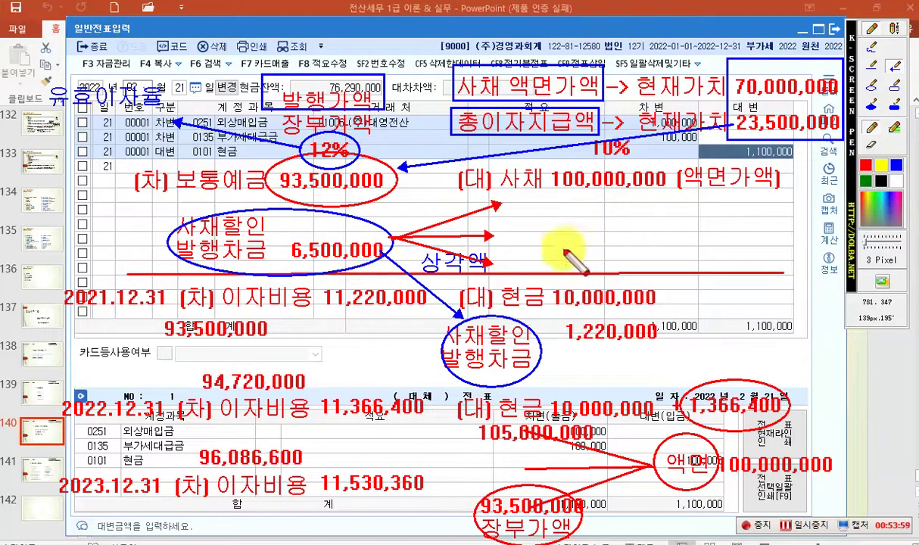
Write the yearly amortization amounts 1,220,000, 1,366,400 and 1,530,360 beside the tips of the three arrows.
left_click(899, 32)
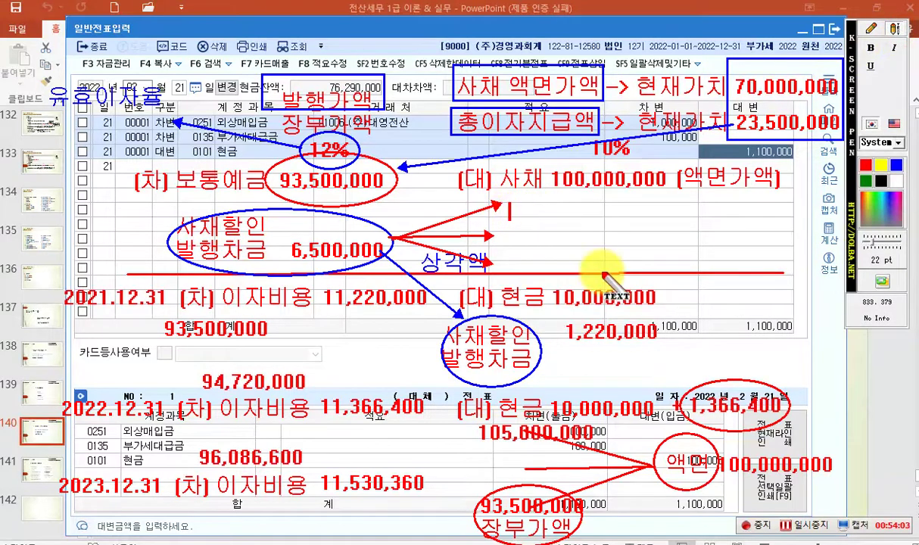
type("1,530,360")
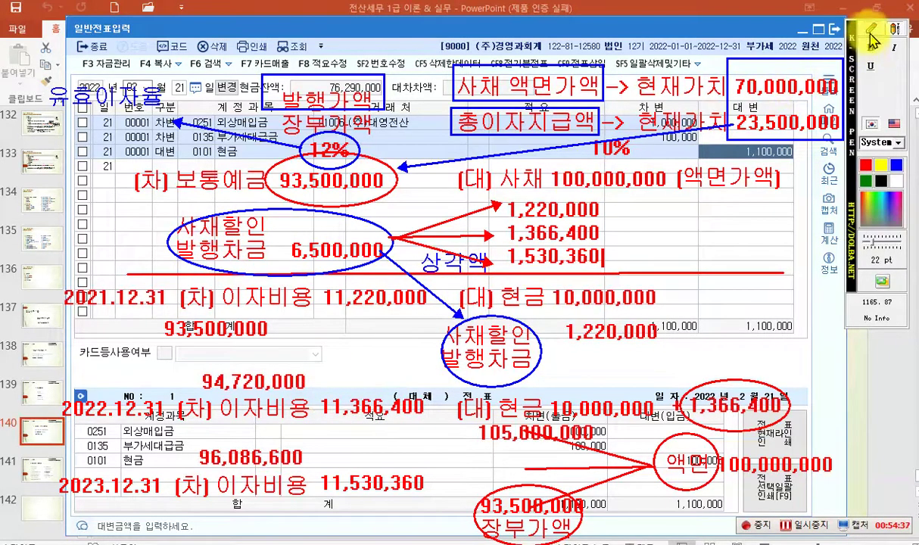
left_click(896, 30)
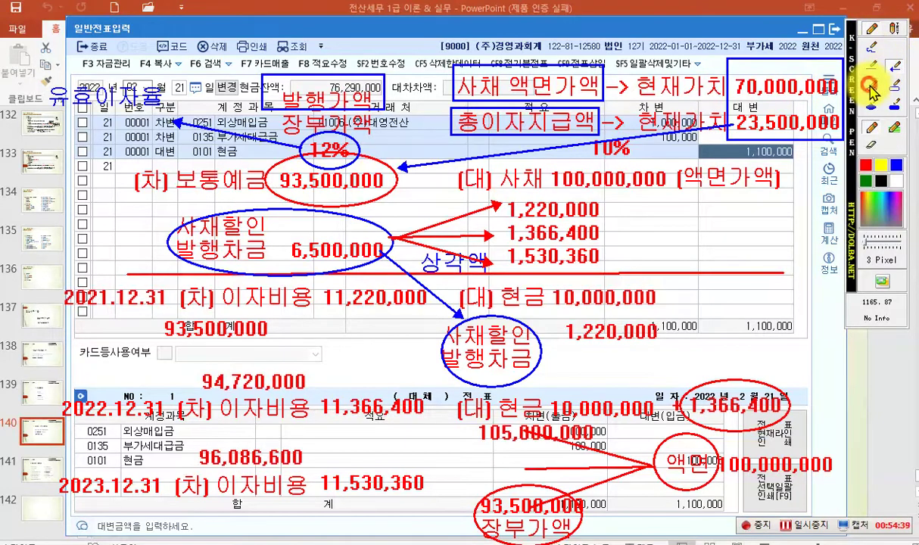
left_click(895, 130)
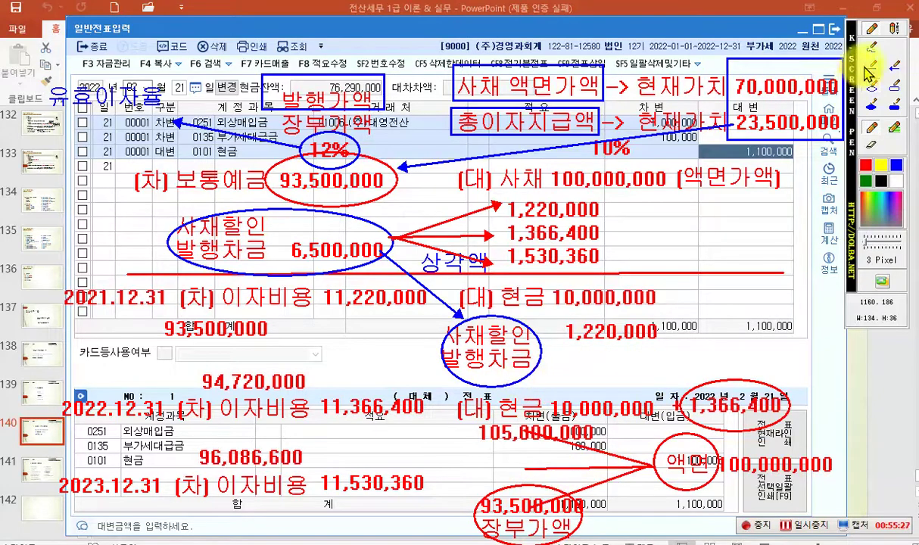
Write "= 이자비용" in red beside the circled 장부가액 label under 93,500,000.
left_click(894, 28)
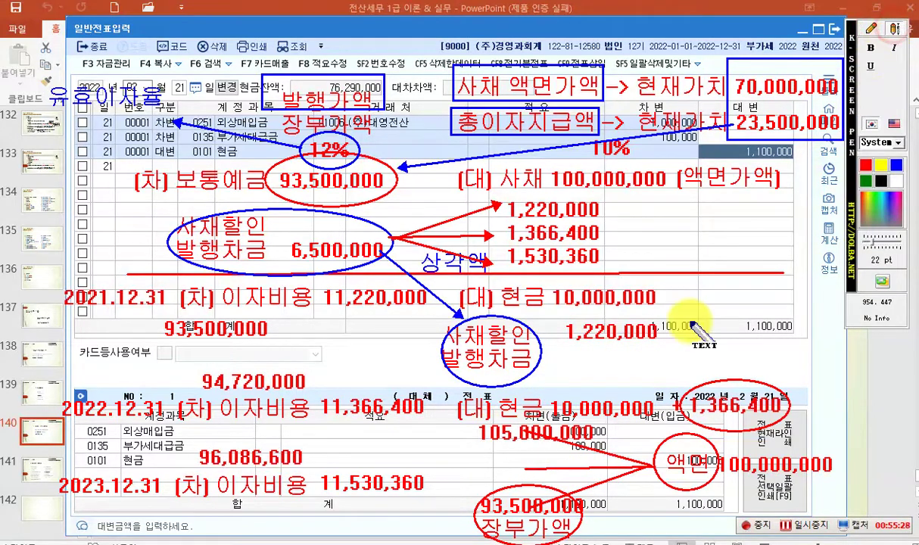
left_click(589, 521)
type("=")
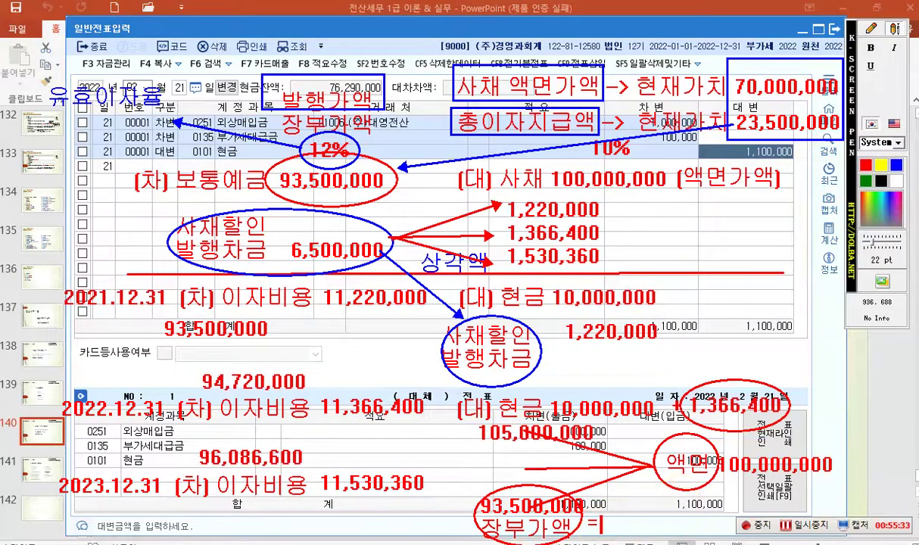
type(" 이자비요")
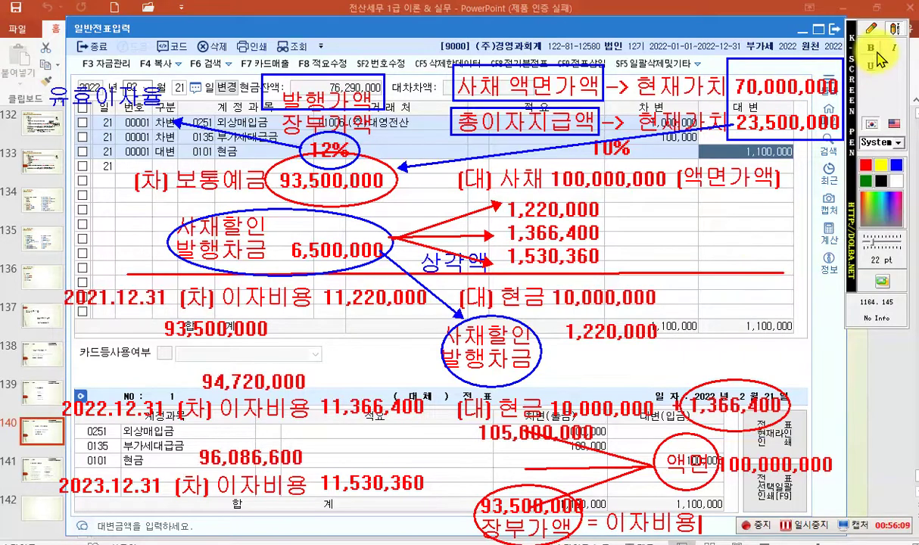
Circle the amounts 1,220,000, 1,366,400 and 1,530,360 beside the arrows with separate blue ellipses.
left_click(871, 28)
left_click(876, 94)
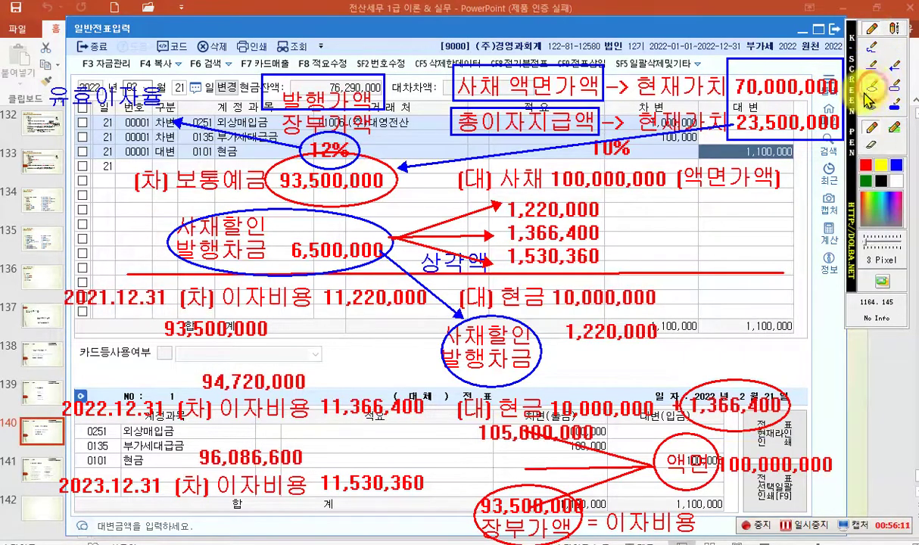
mouse_move(515, 500)
left_mouse_down()
mouse_move(492, 527)
mouse_move(530, 534)
left_mouse_up()
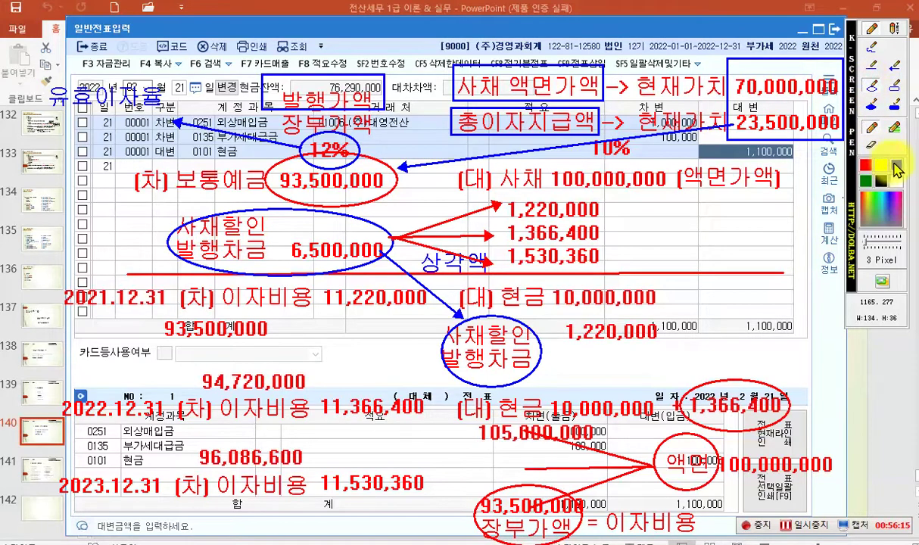
left_click_drag(500, 190, 604, 220)
mouse_move(498, 219)
left_mouse_down()
mouse_move(579, 220)
mouse_move(608, 236)
mouse_move(494, 242)
mouse_move(600, 255)
mouse_move(496, 259)
left_mouse_up()
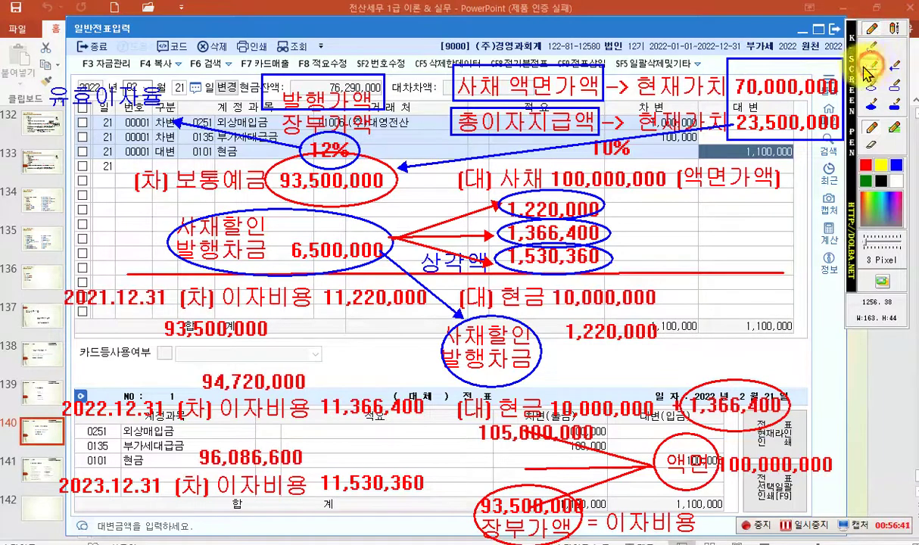
Draw blue horizontal lines at the 105,000,000 and 93,500,000 ends of the converging diagram, with vertical lines rising from the lower one.
left_click_drag(608, 426, 656, 420)
left_click_drag(502, 510, 658, 509)
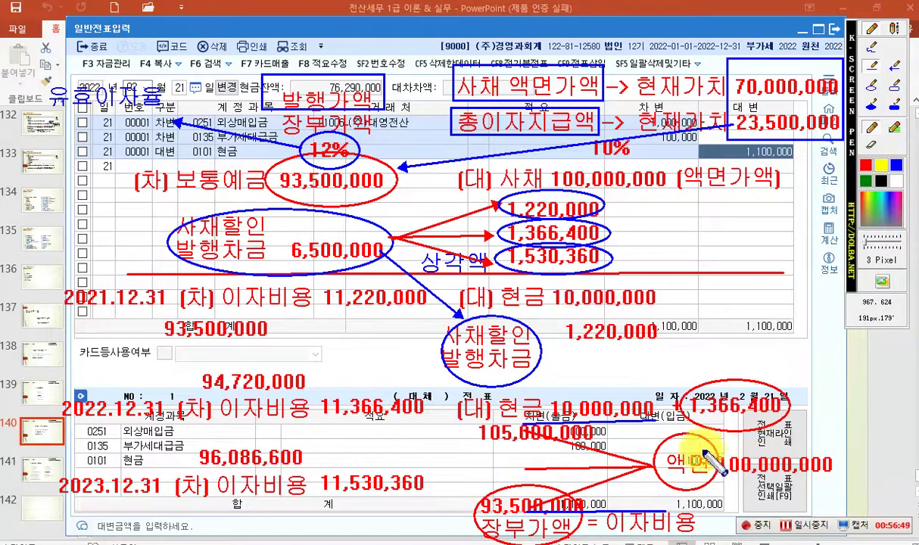
mouse_move(587, 480)
left_mouse_down()
mouse_move(586, 505)
mouse_move(608, 506)
left_mouse_up()
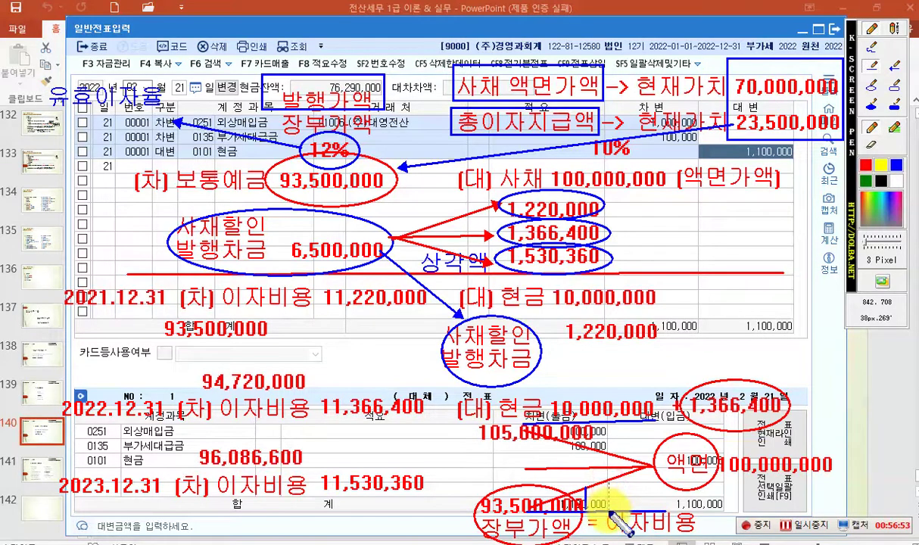
left_click_drag(633, 471, 631, 502)
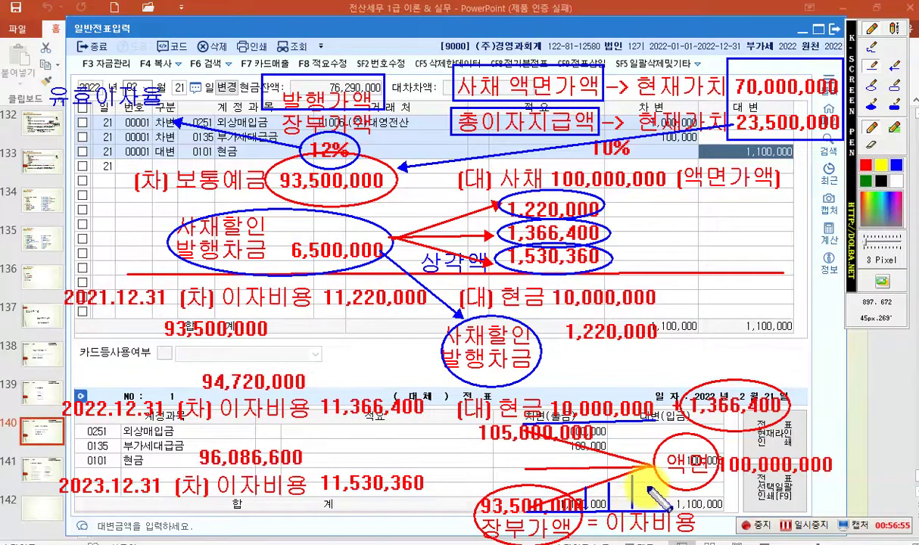
left_click_drag(653, 471, 652, 506)
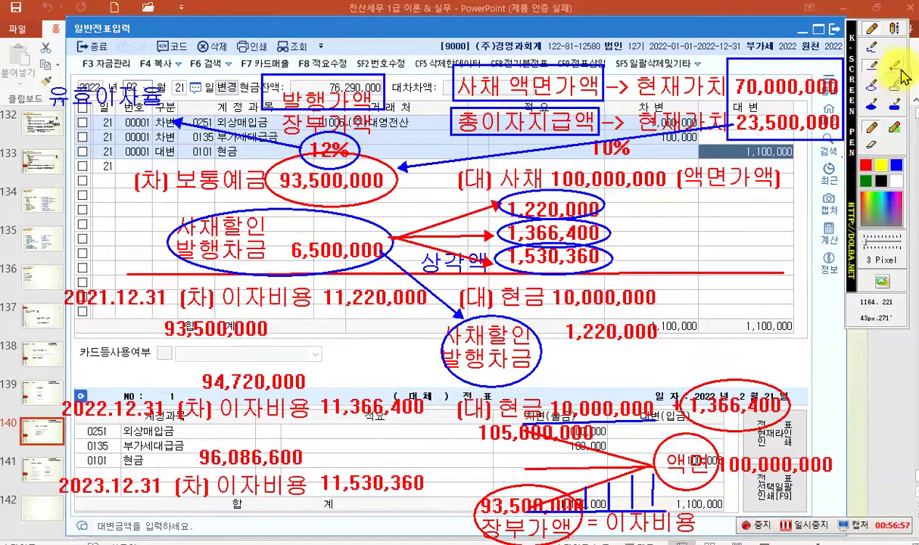
Write the label "상각액" in blue just below the circled 1,366,400 of the 2022.12.31 entry.
left_click(894, 28)
left_click(802, 421)
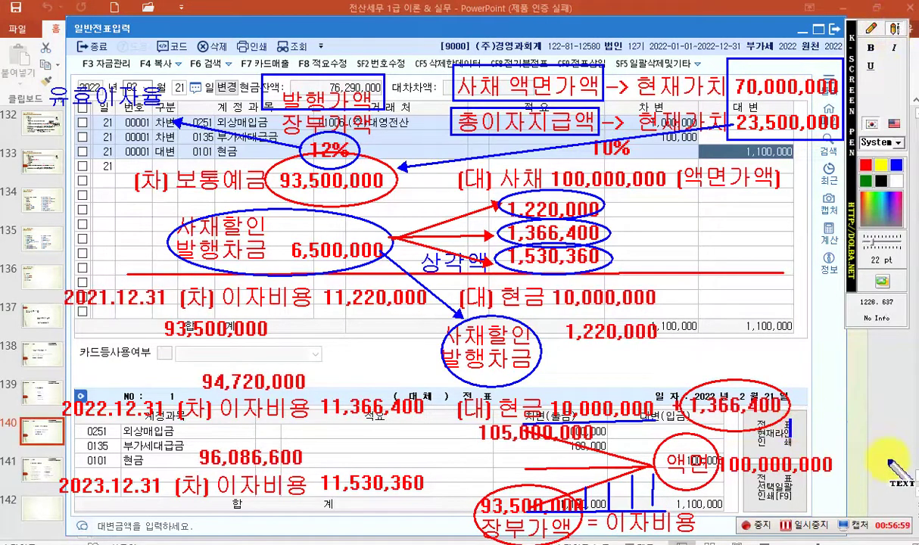
type("상각액")
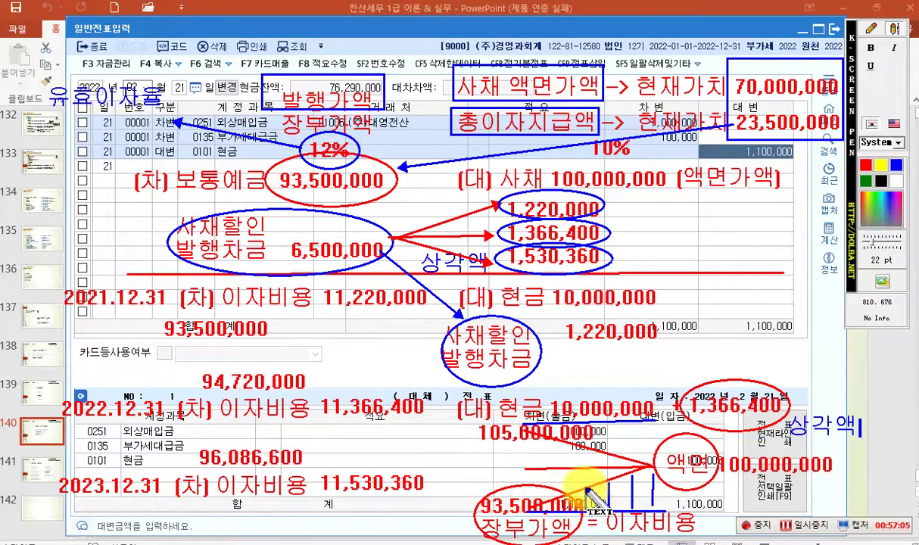
mouse_move(588, 506)
left_mouse_down()
mouse_move(588, 484)
mouse_move(610, 475)
left_mouse_up()
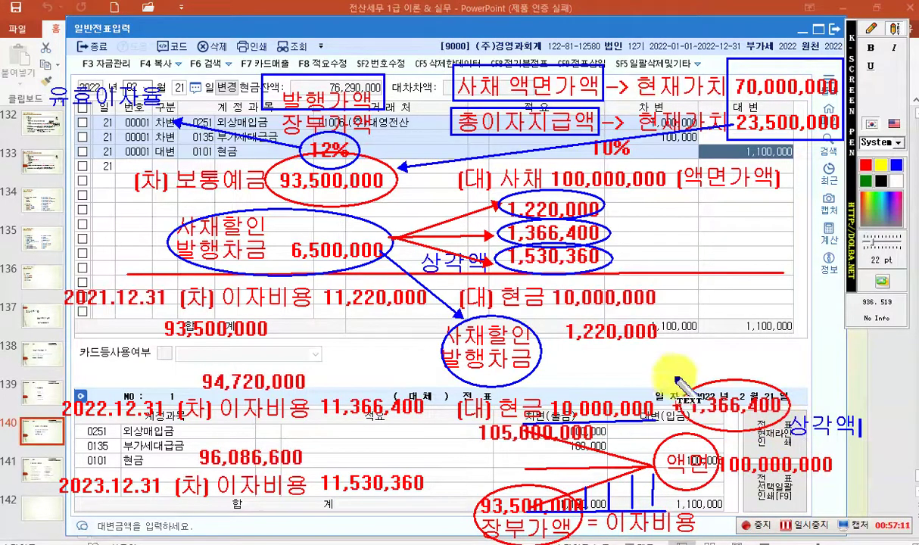
Draw blue vertical lines down from the upper horizontal line at the 105,000,000 end of the diagram.
left_click(894, 30)
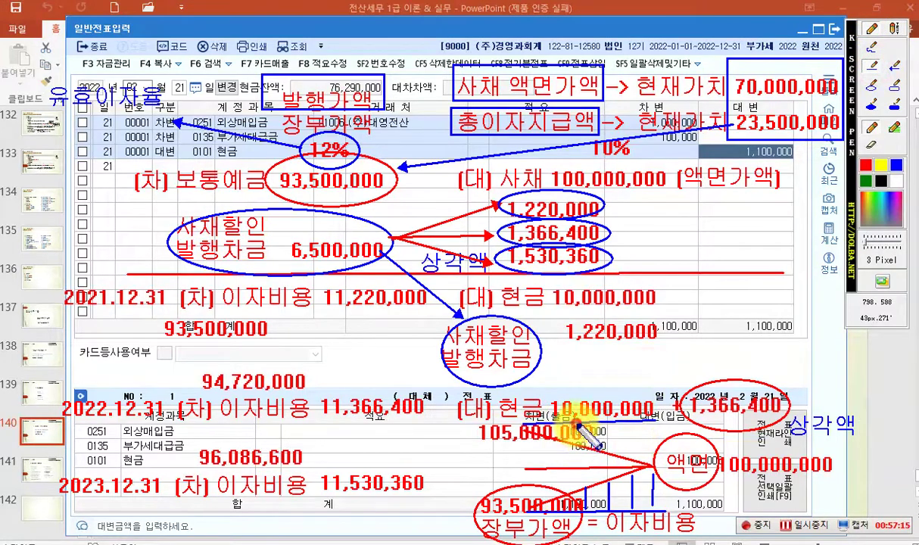
mouse_move(588, 421)
left_mouse_down()
mouse_move(588, 444)
mouse_move(611, 421)
mouse_move(598, 449)
mouse_move(611, 455)
left_mouse_up()
left_click_drag(632, 421, 632, 458)
left_click_drag(649, 423, 649, 458)
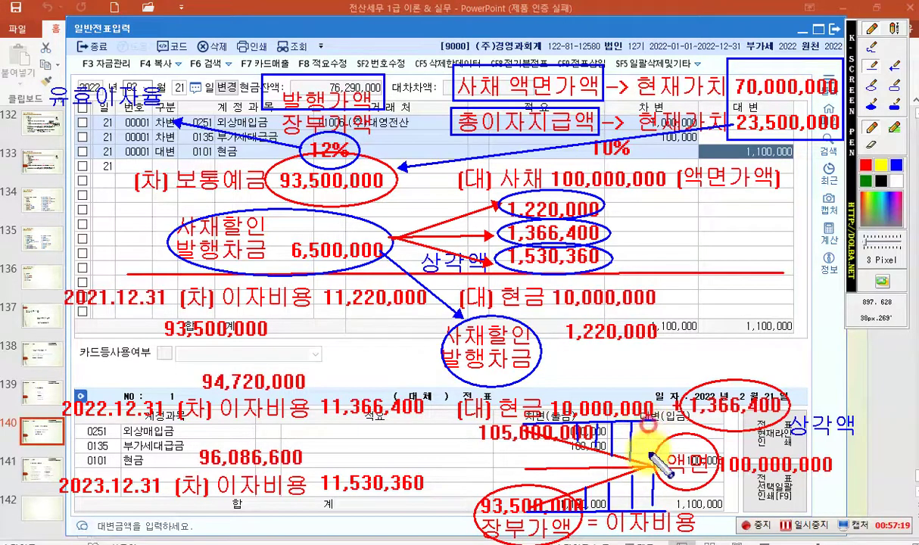
left_click(876, 89)
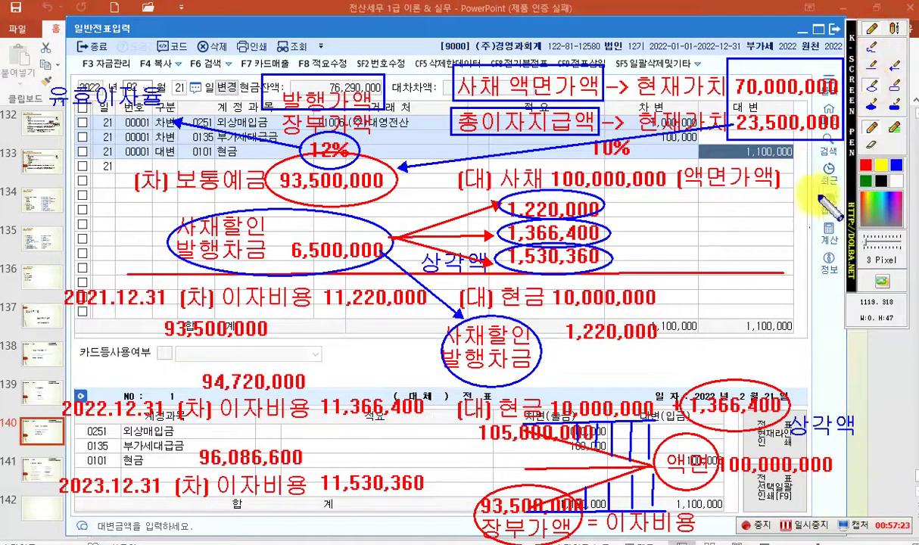
Circle the blue 상각액 label, link the diagram's upper and lower hatched parts to it with blue arrows, and leave the annotation mode.
left_click_drag(778, 388, 868, 458)
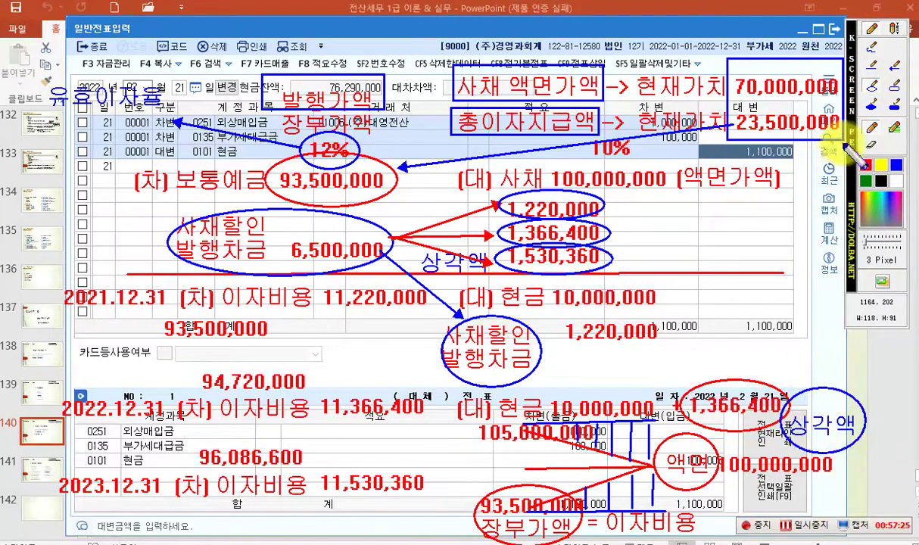
left_click(893, 67)
left_click_drag(653, 437, 780, 420)
mouse_move(660, 502)
left_mouse_down()
mouse_move(723, 478)
mouse_move(772, 422)
left_mouse_up()
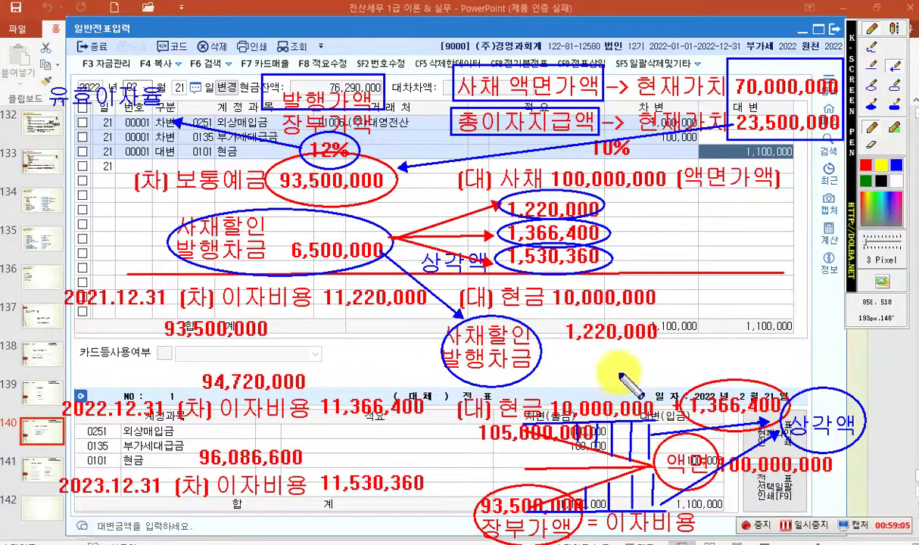
key("Escape")
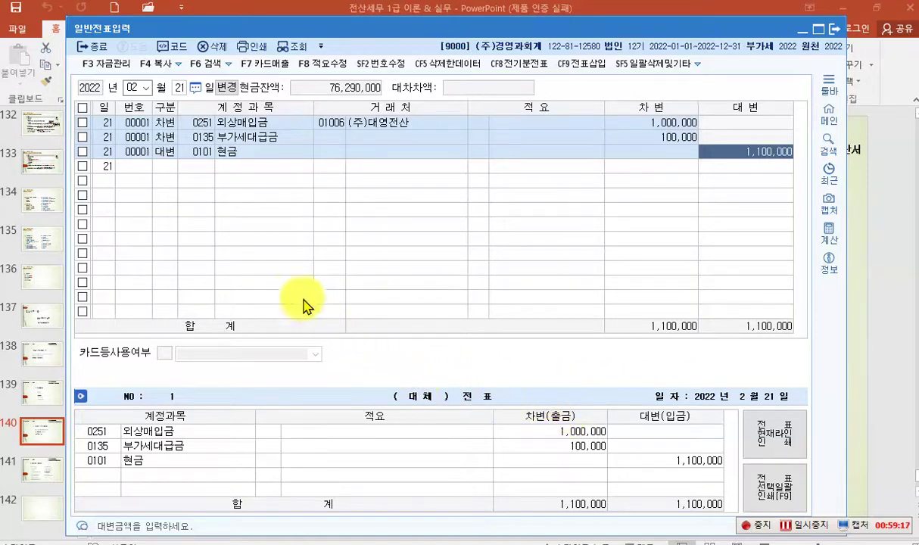
Switch the general voucher entry to 24 February 2022.
left_click(179, 88)
type("24")
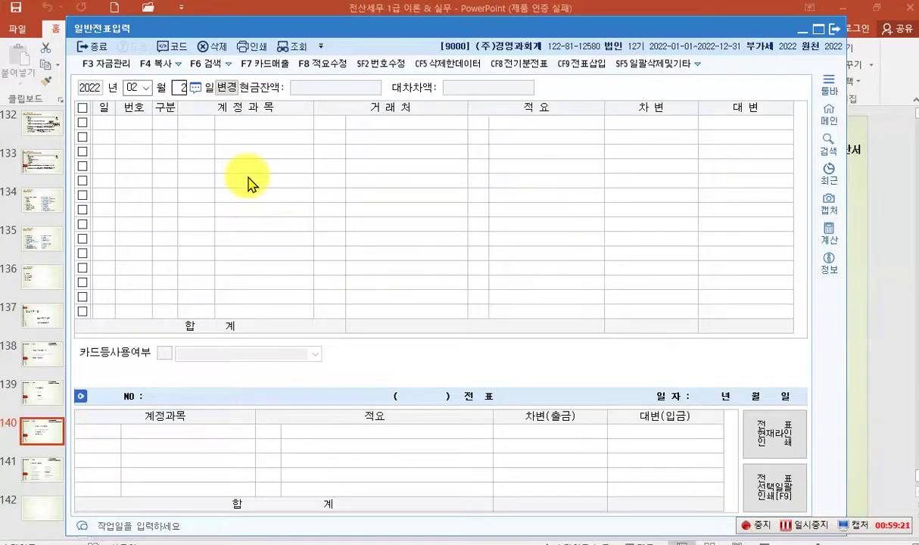
key("Return")
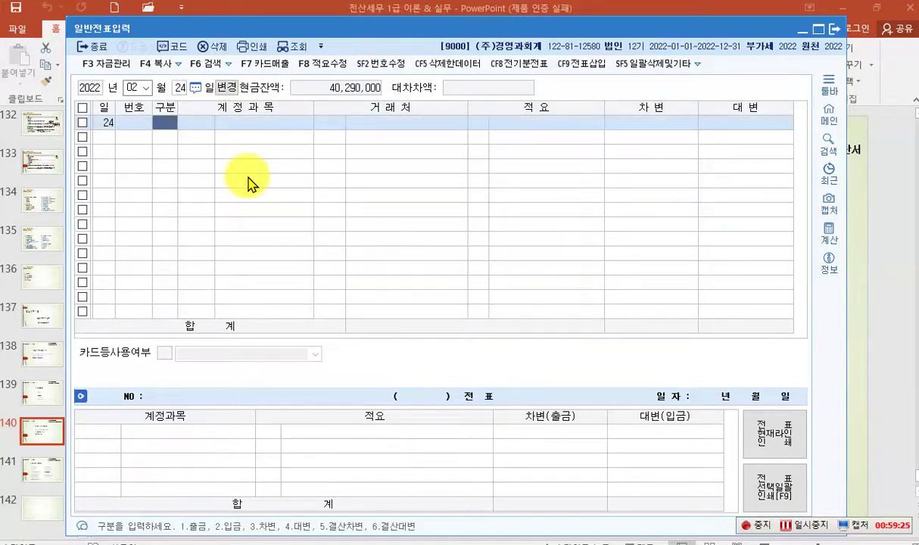
Enter a credit (대변) line for account 0291 사채 with the amount 100,000,000, leaving customer and summary blank.
type("4")
key("Return")
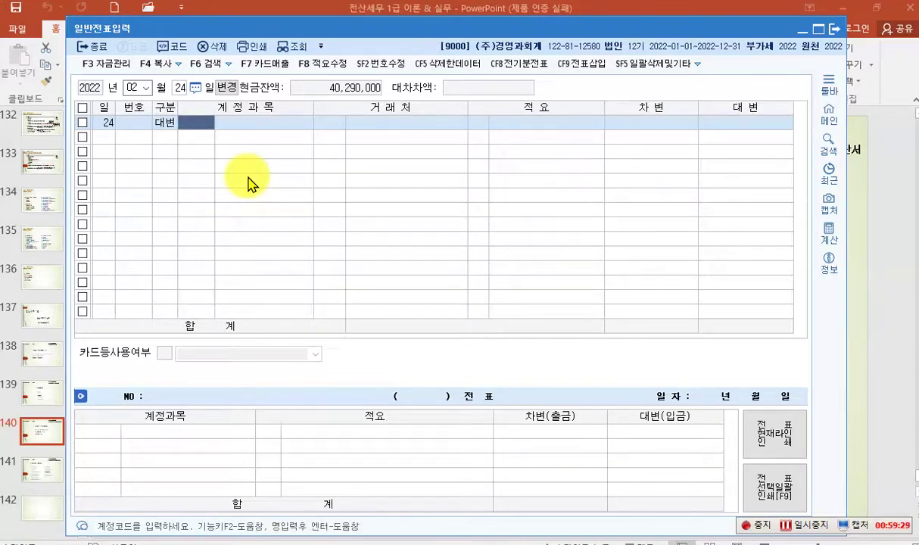
type("차")
type("사채")
key("Return")
key("Return")
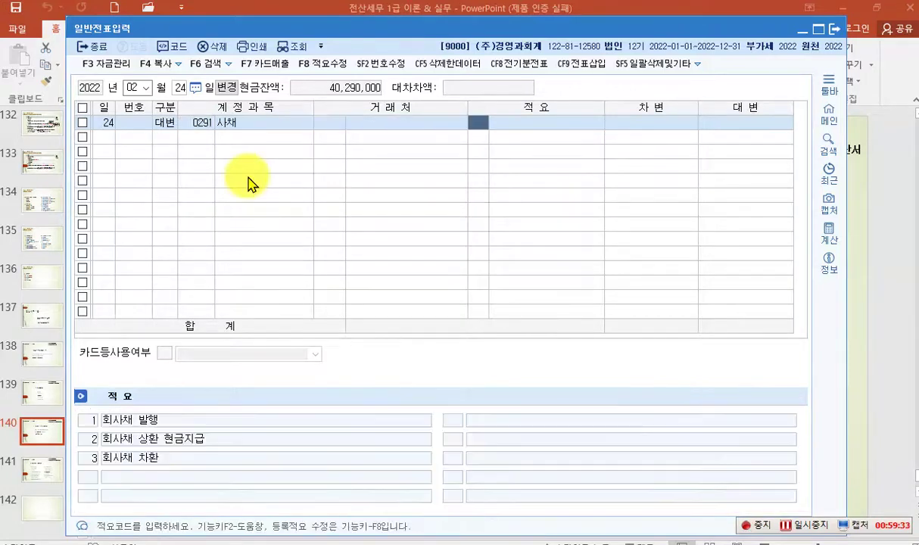
key("Return")
key("Return")
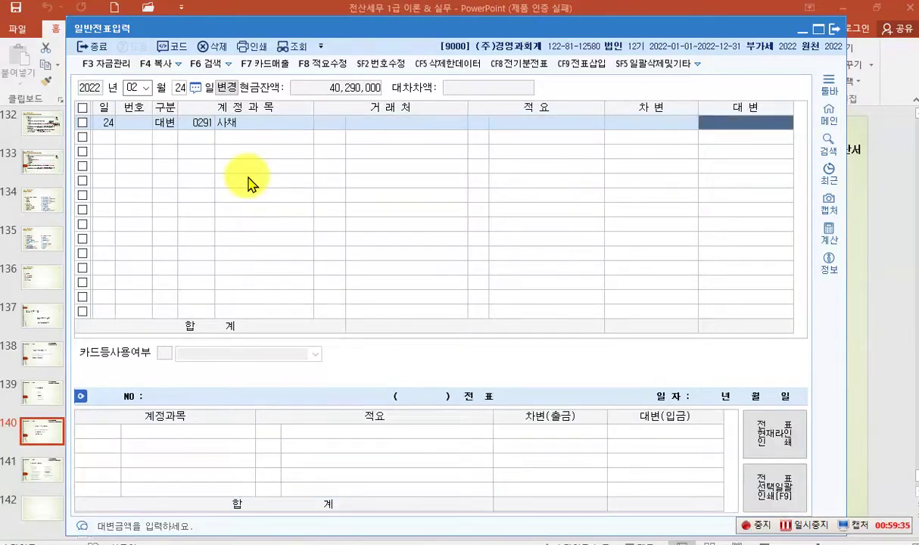
type("100000000")
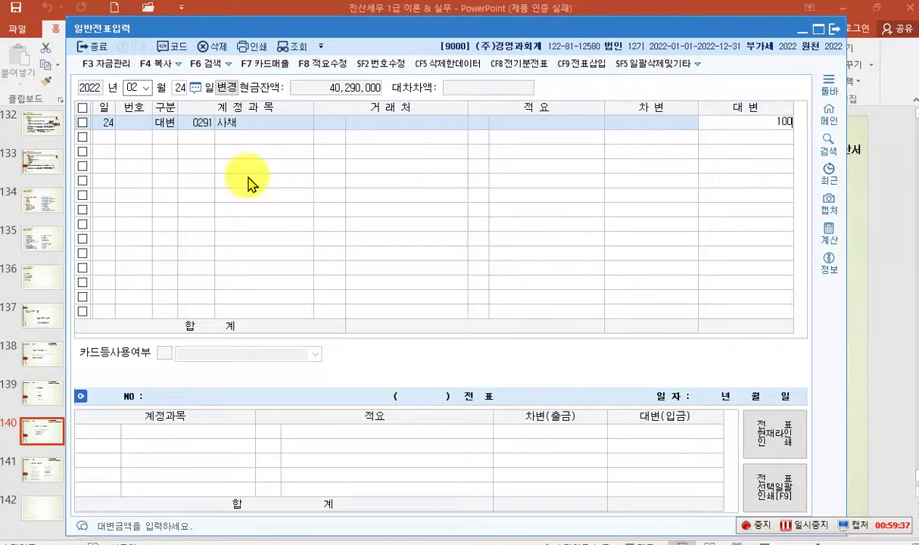
key("Return")
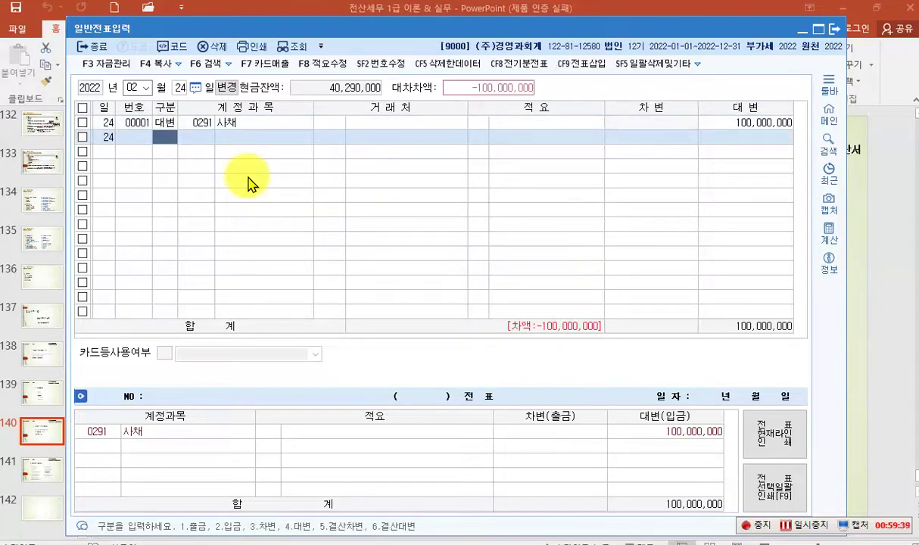
Start a second voucher line as a credit (대변) with account 0103 보통예금, leaving customer and summary blank.
type("4")
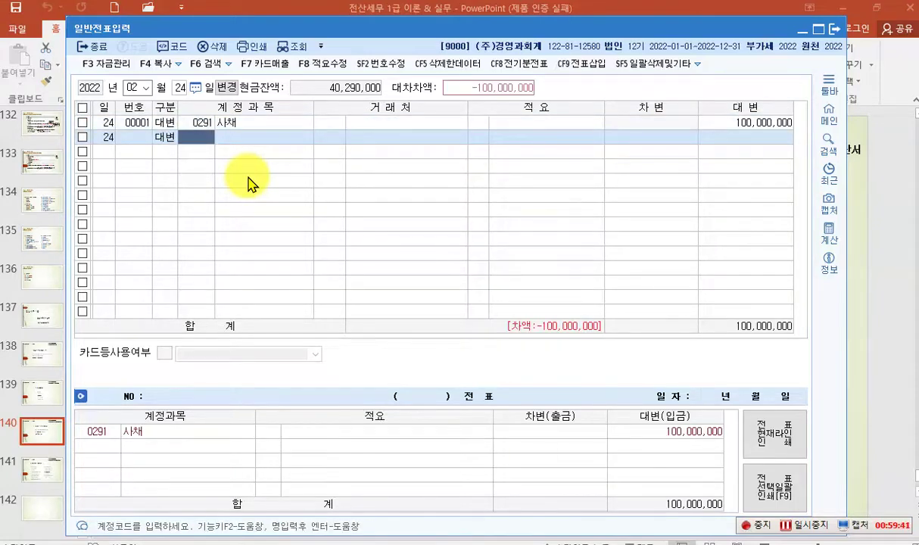
type("103")
key("Return")
key("Return")
key("Return")
key("Return")
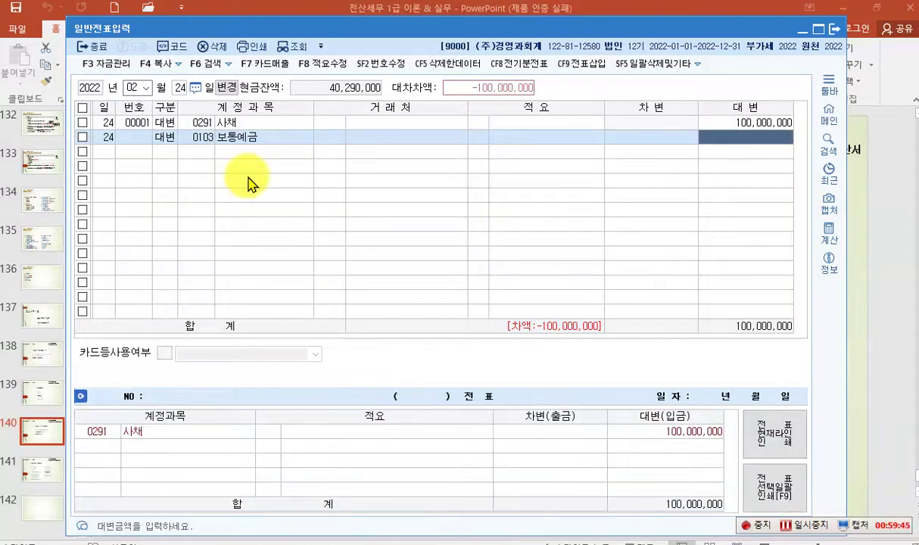
Change the 보통예금 line to debit (차변) and enter 93,500,000 as its amount.
left_click(161, 139)
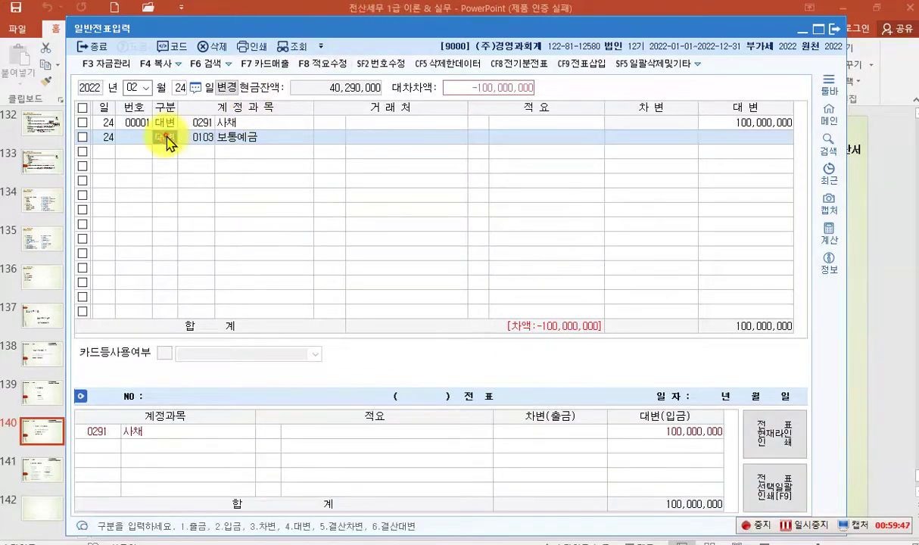
type("3")
key("Return")
key("Return")
key("Return")
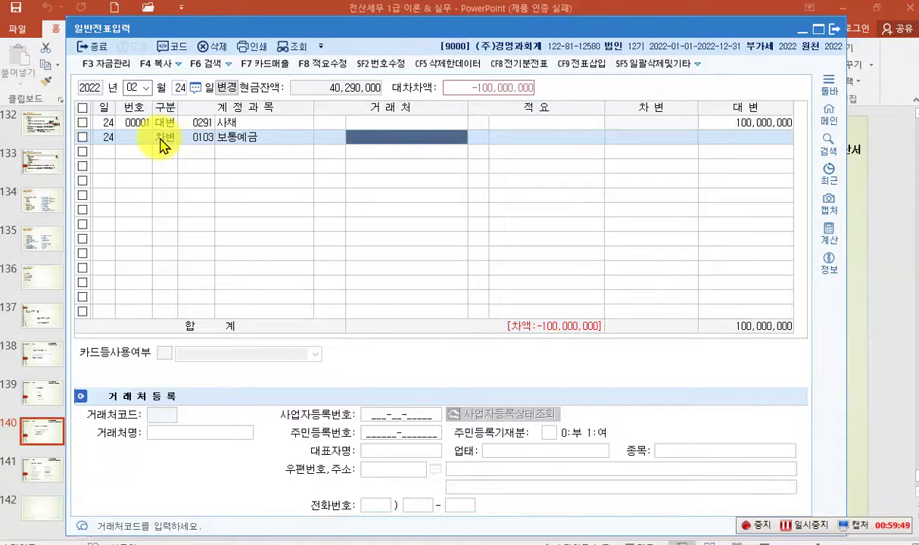
type("9")
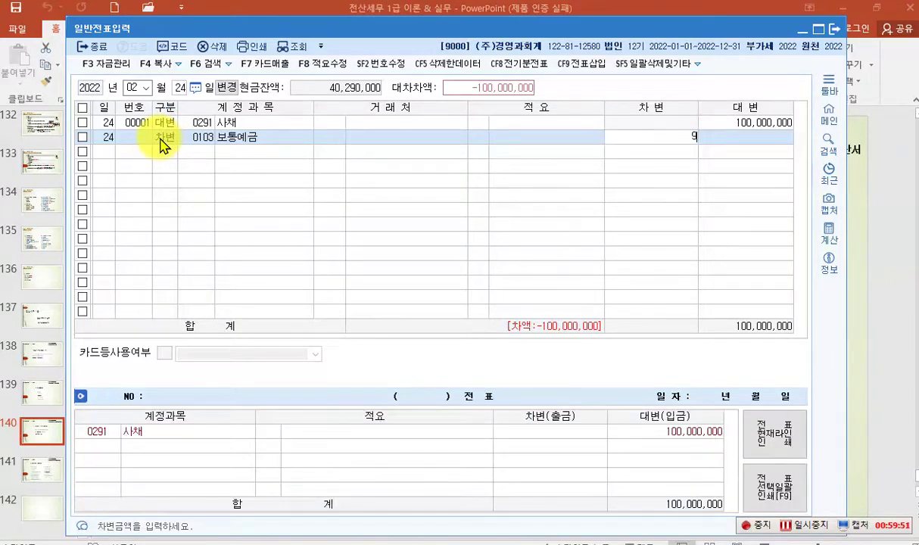
type("3,500")
key("plus")
key("Return")
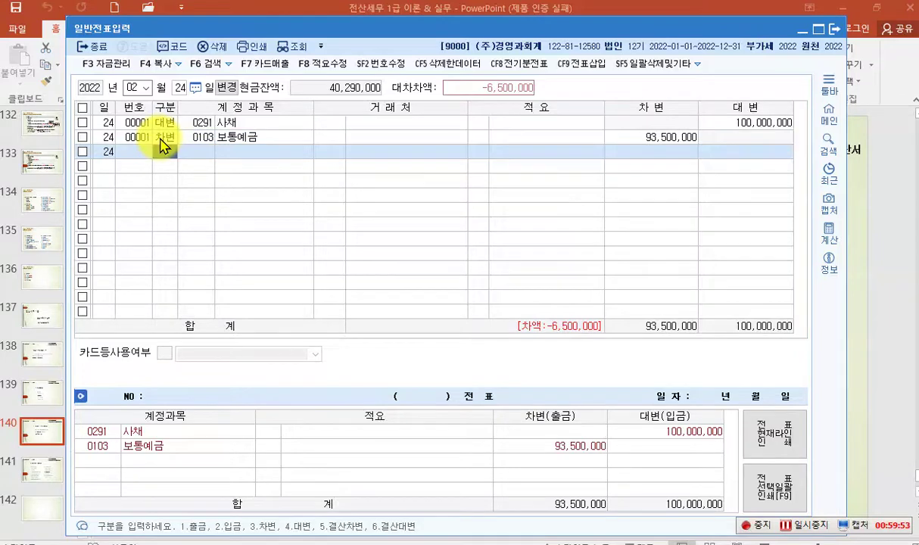
Add a third voucher line on the debit (차변) side for account 0291 사채 with the balancing 6,500,000.
type("3")
key("Return")
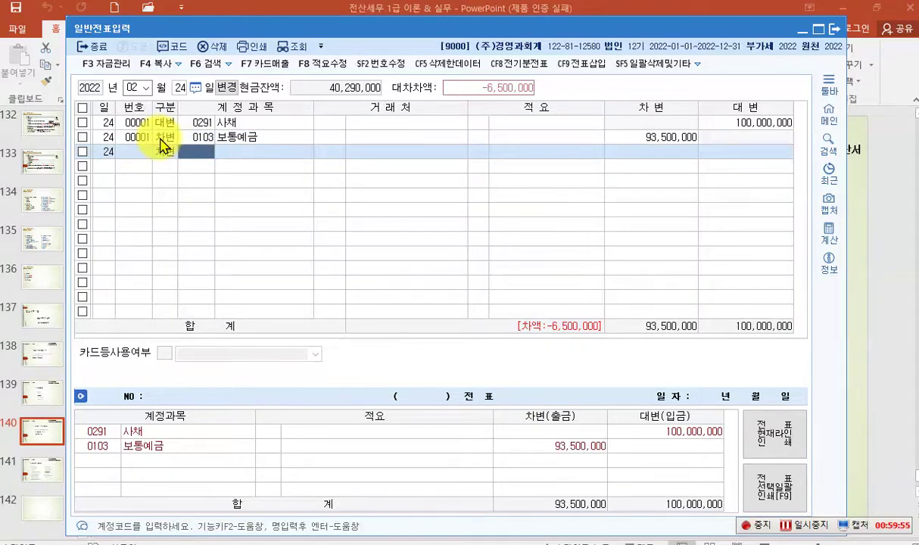
type("차")
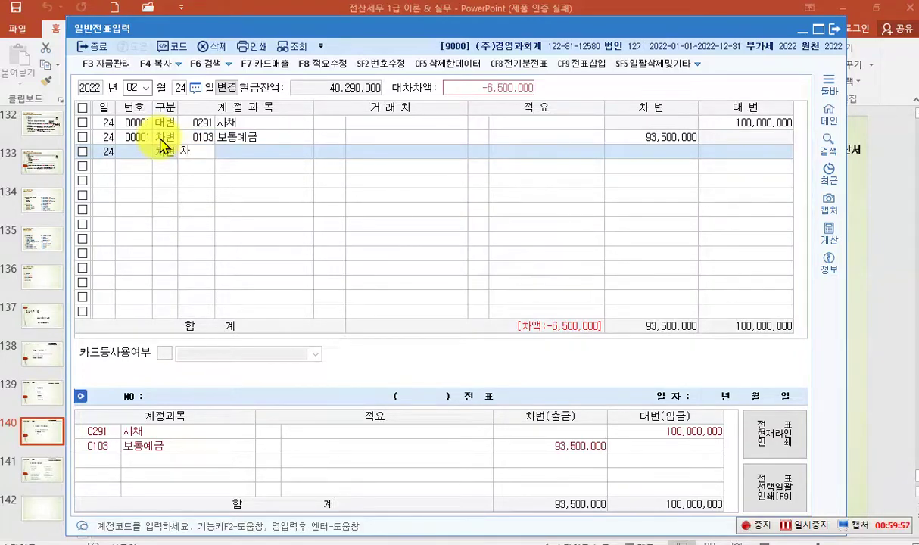
type("사채")
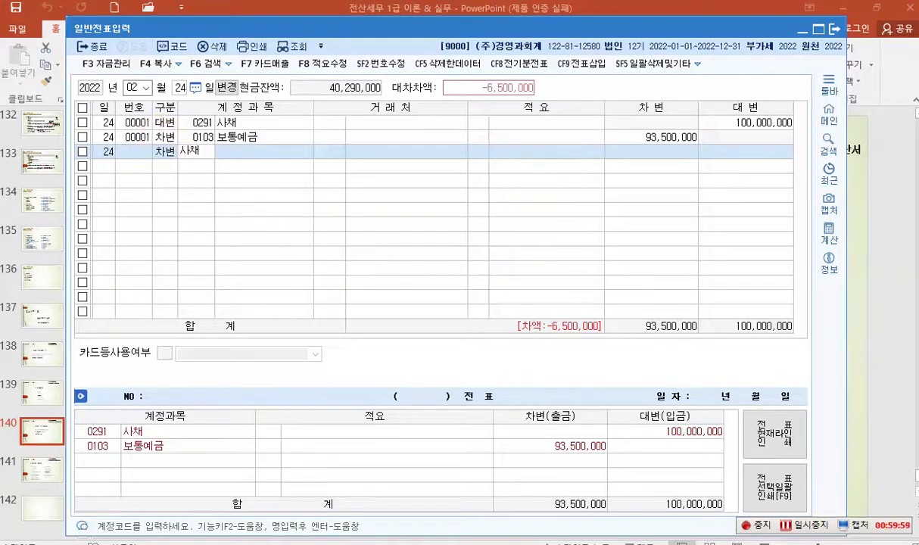
key("Return")
left_click(161, 144)
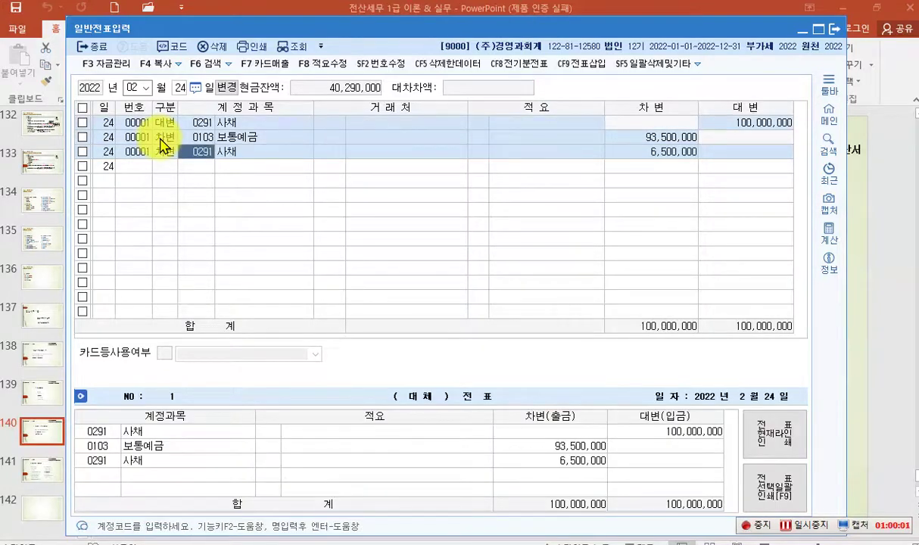
Look up 사채할 in the account codes, replace the third line's account with 0292 사채할인발행차금, and complete the line.
key("F2")
type("사채할")
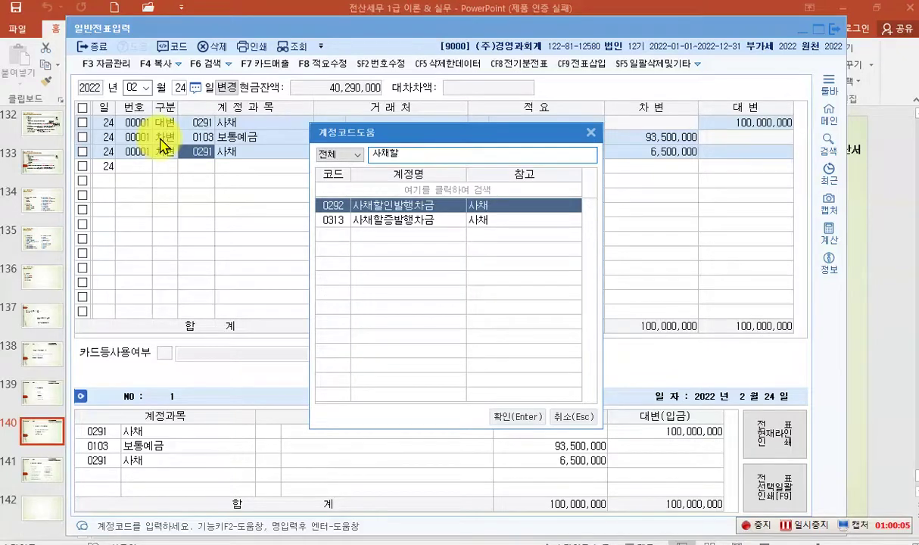
key("Return")
key("Return")
key("Return")
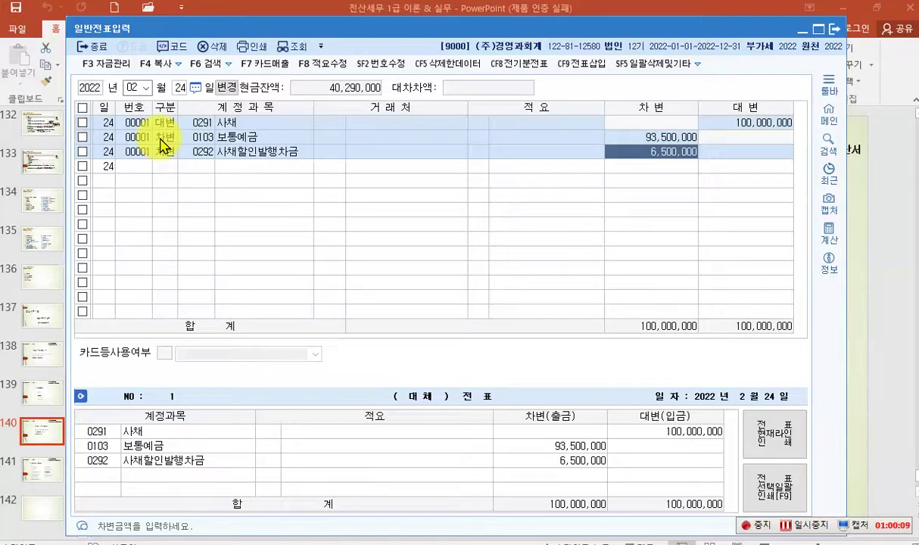
key("Return")
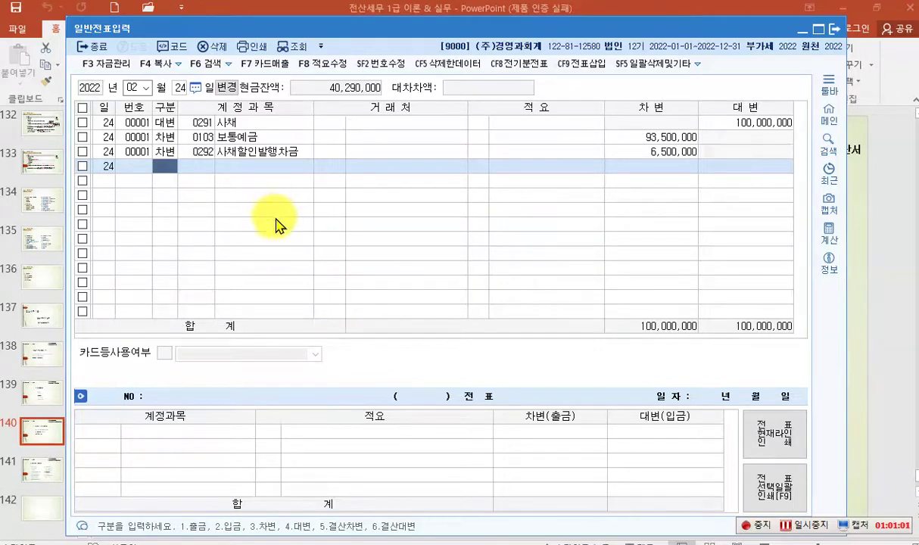
Switch the general voucher entry to 26 February 2022.
left_click(179, 88)
type("26")
key("Return")
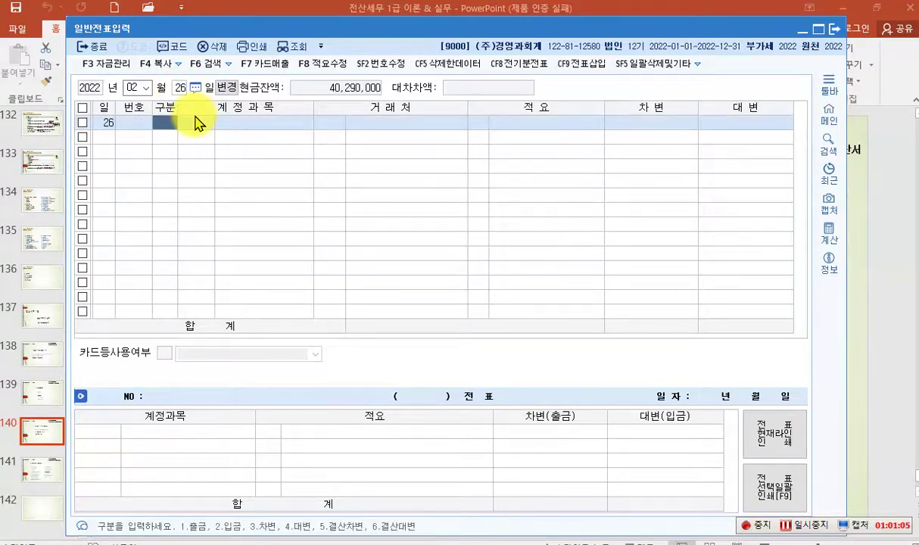
Enter a debit (차변) line for account 0295 퇴직급여충당부채 with the amount 12,000,000, leaving customer and summary blank.
type("3")
key("Return")
type("295")
key("Return")
key("Return")
key("Return")
key("Return")
key("Return")
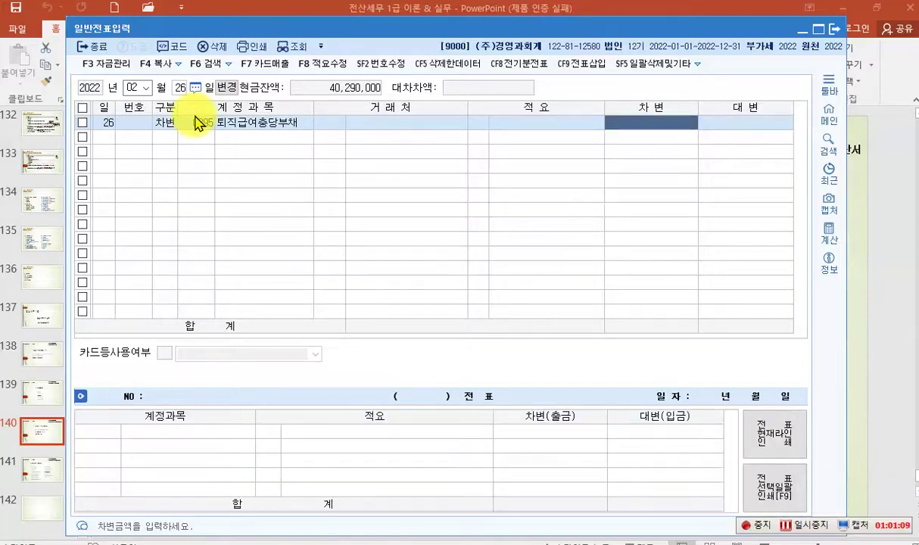
type("12000000")
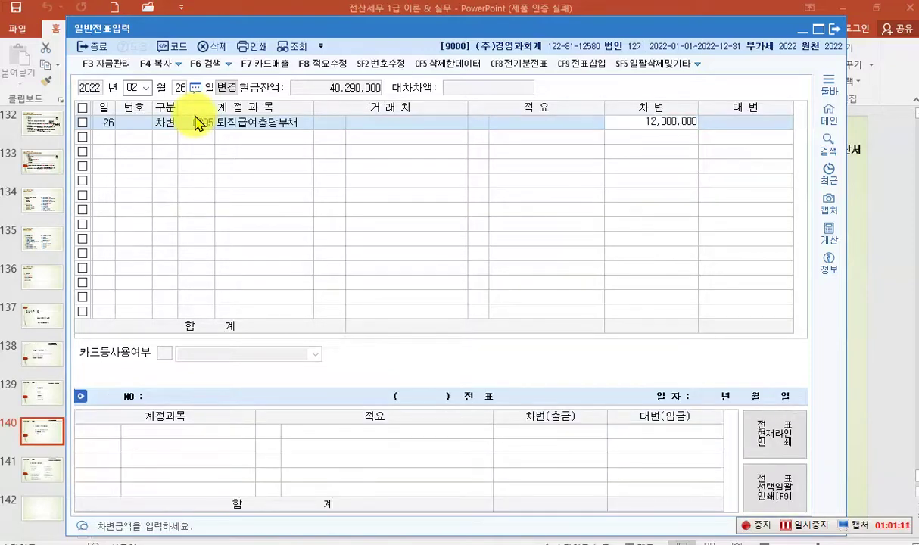
key("Return")
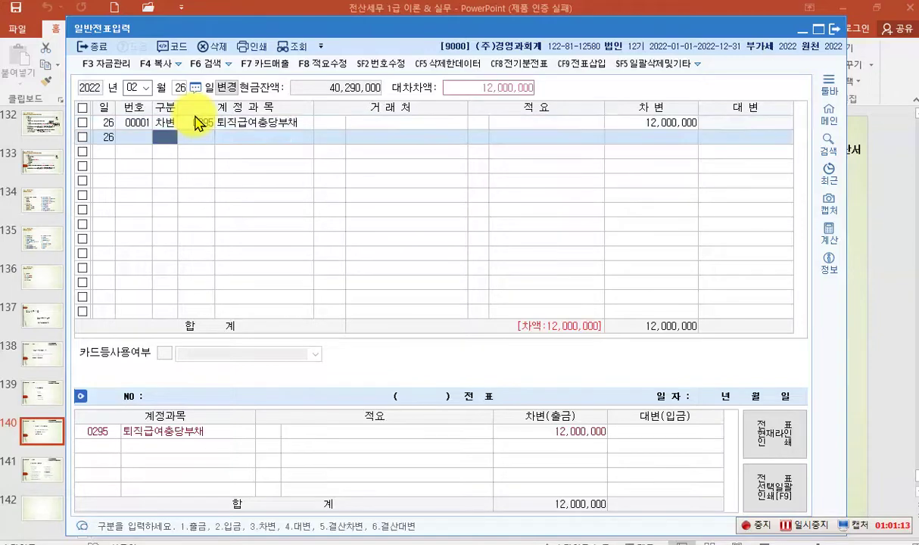
Add a credit (대변) line for account 0254 예수금 with the amount 250,000.
type("4")
key("Return")
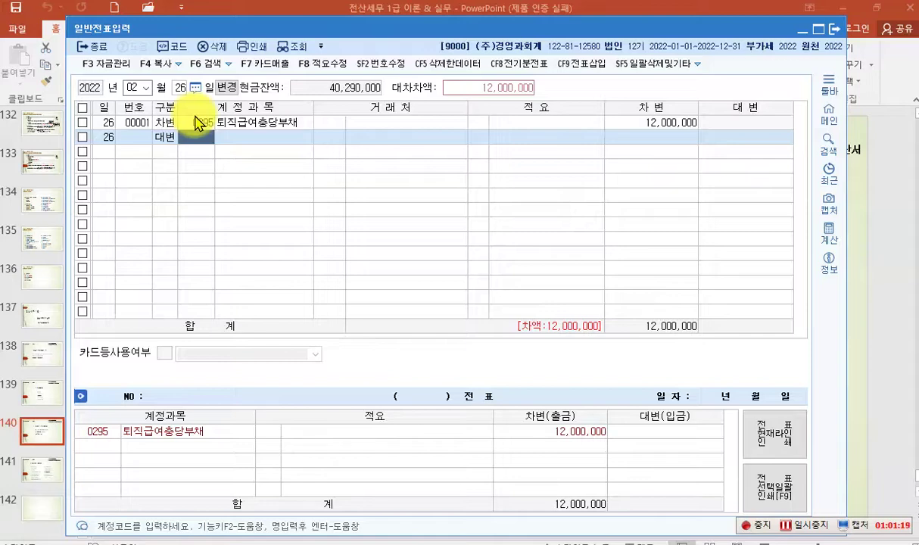
type("254")
key("Return")
key("Return")
key("Return")
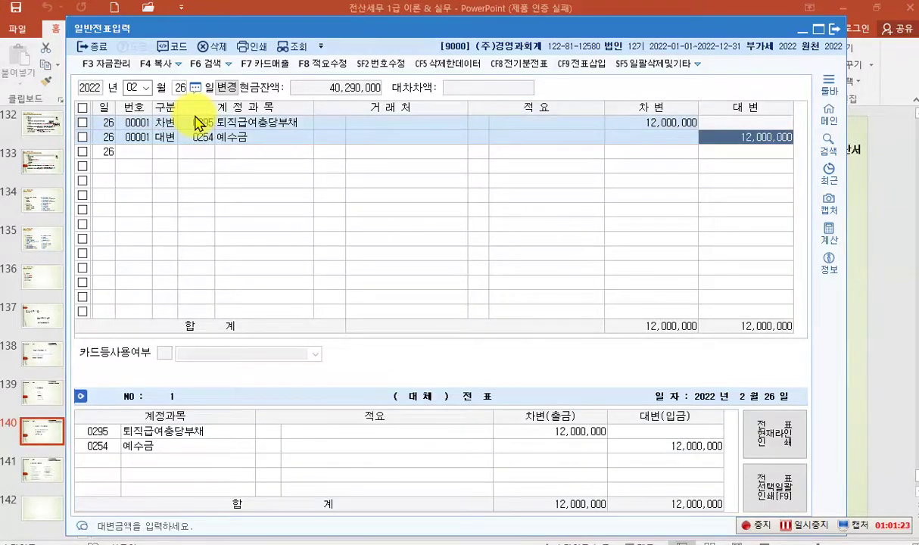
type("250000")
key("Return")
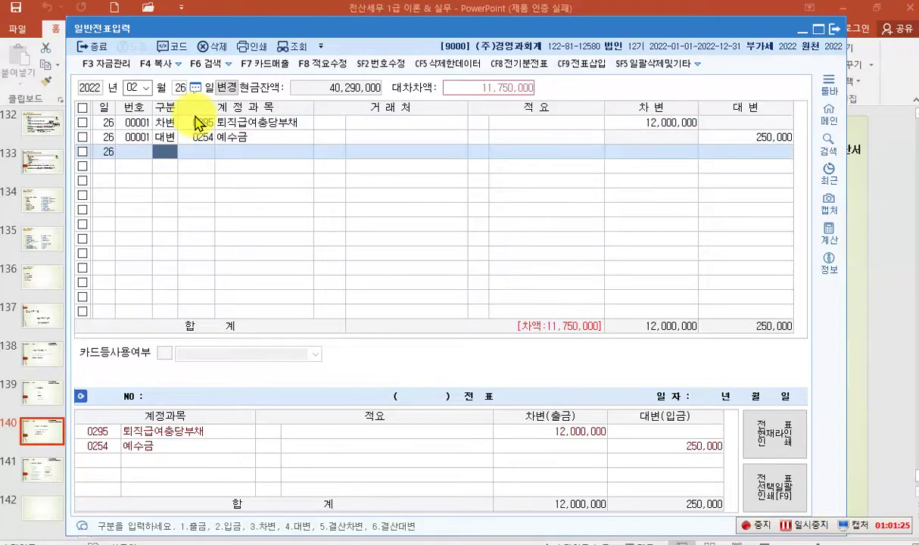
Add a credit (대변) line for account 0103 보통예금 with the balancing 11,750,000.
type("4")
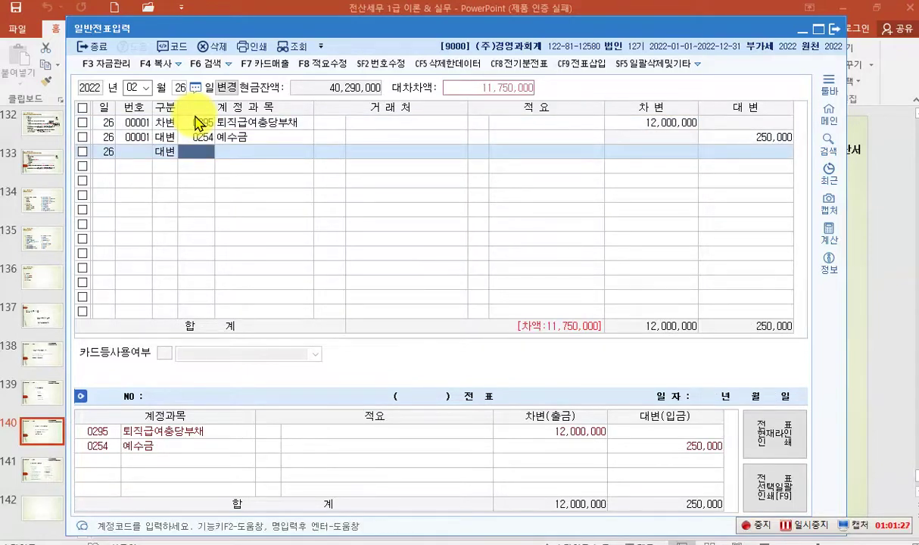
type("103")
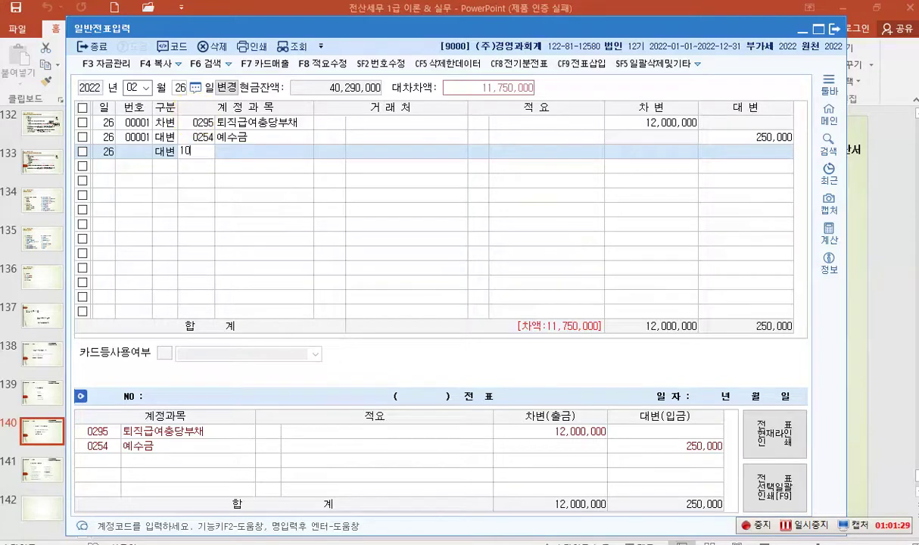
key("Return")
key("Return")
key("Return")
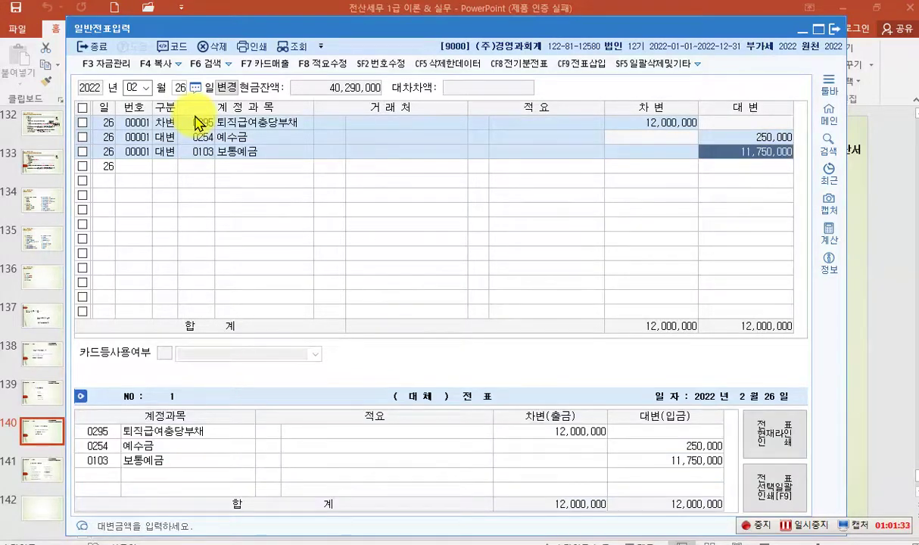
Set the summary of the 퇴직급여충당부채 line to standard entry 1, 퇴직시 퇴직급여충당부채 상계(판관).
left_click(479, 128)
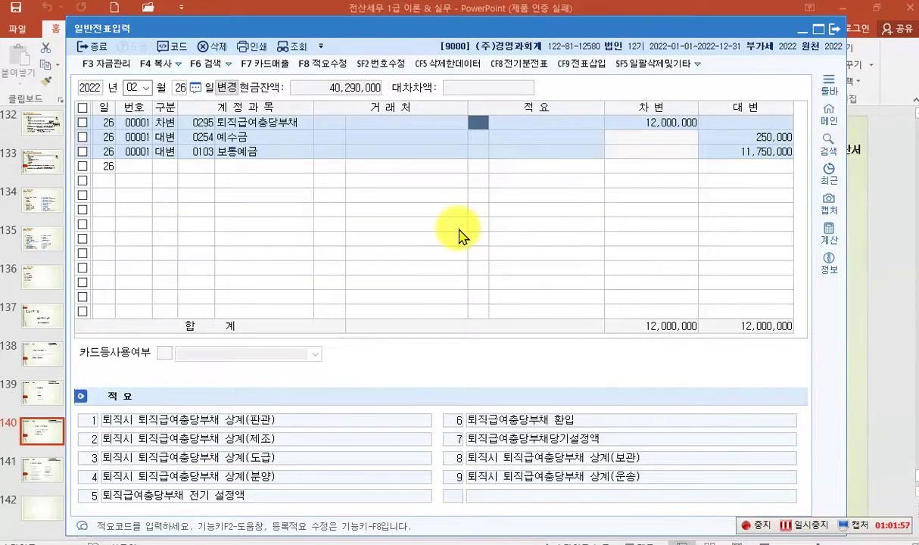
type("1")
key("Return")
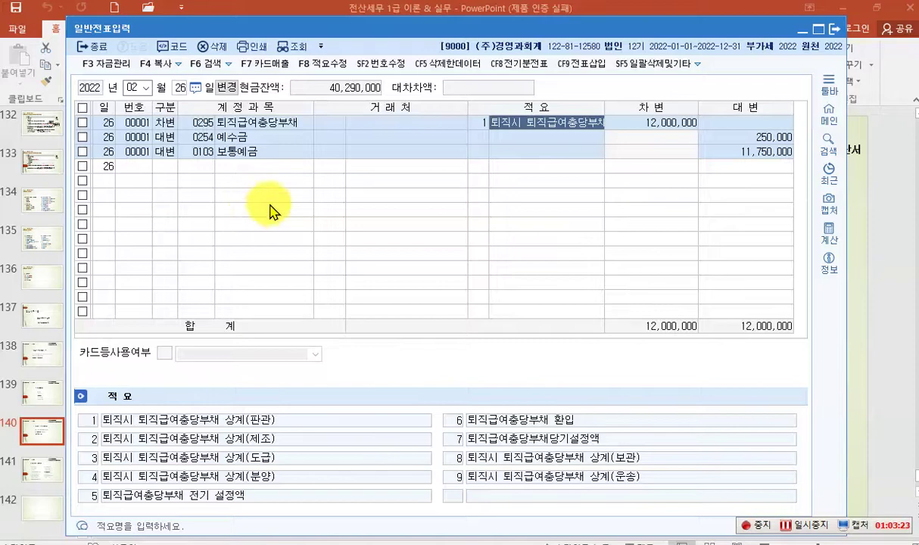
Set the voucher entry date to 1 March 2022.
left_click(147, 89)
left_click(135, 122)
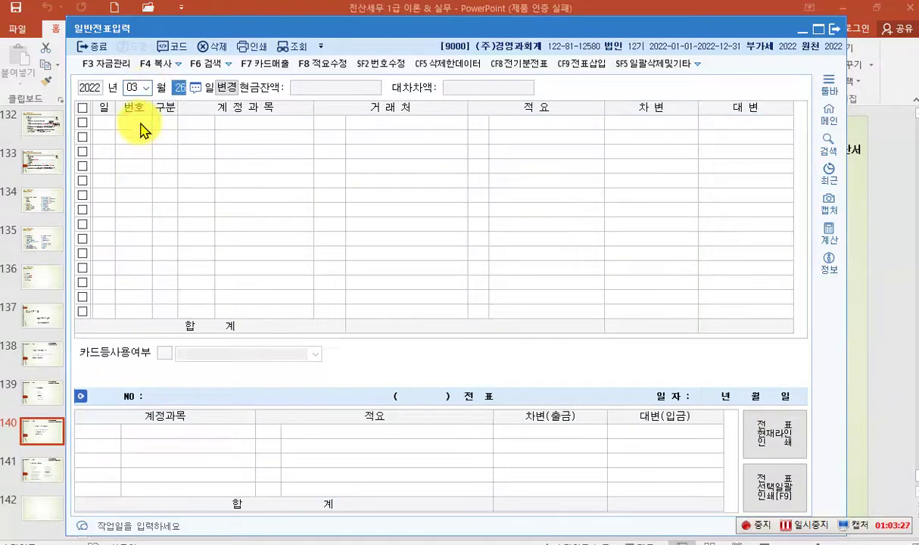
type("1")
key("Return")
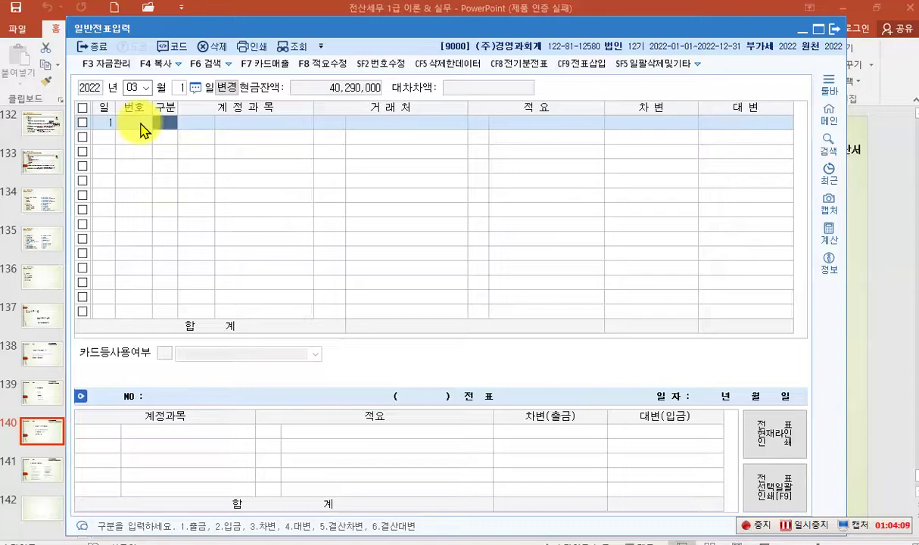
Enter a credit (대변) line for account 0331 자본금 with the amount 100,000,000, leaving customer and summary blank.
type("4")
key("Return")
type("331")
key("Return")
key("Return")
key("Return")
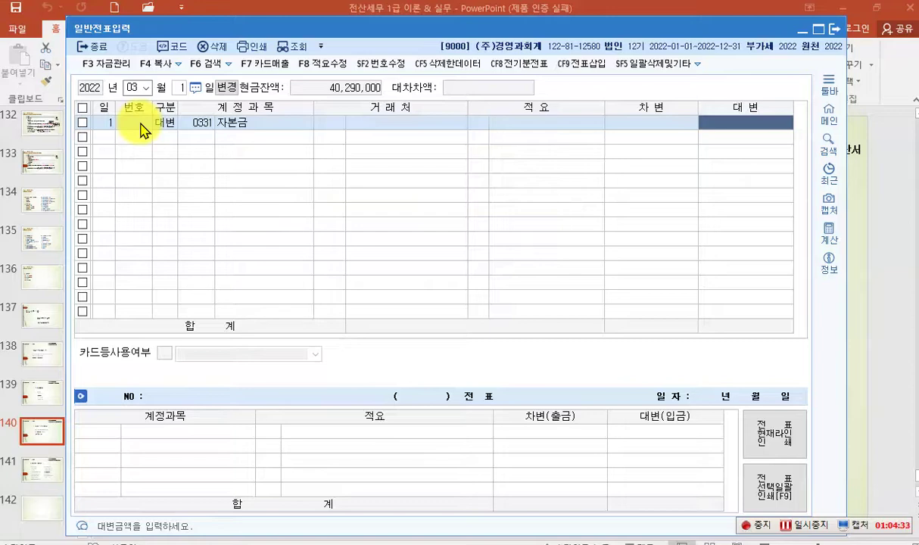
type("100000000")
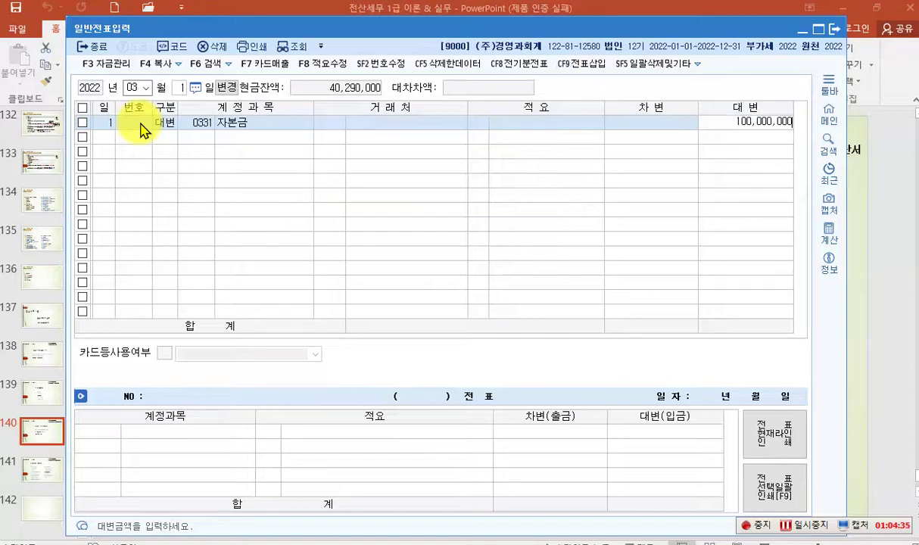
key("Return")
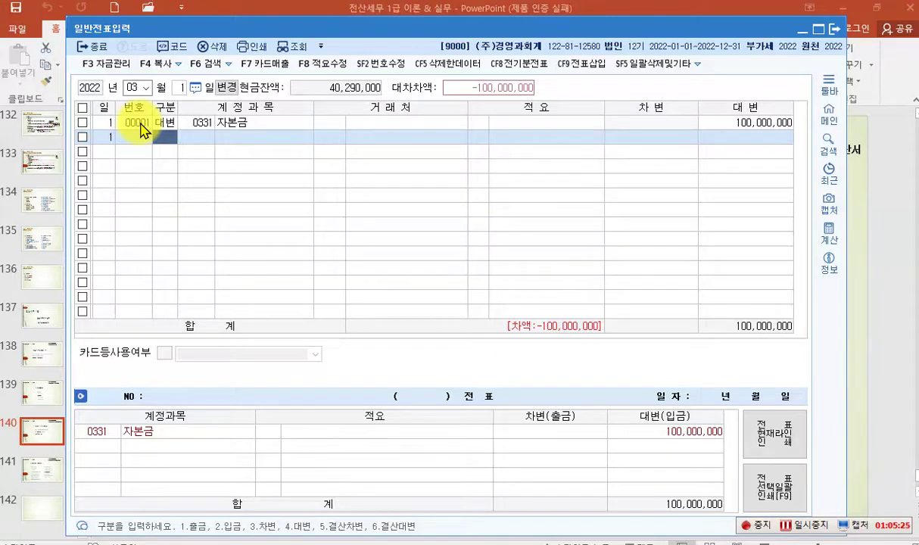
Add a debit (차변) line for account 0103 보통예금 with the amount 90,000,000.
type("3103")
key("Return")
key("Return")
key("Return")
type("90000000")
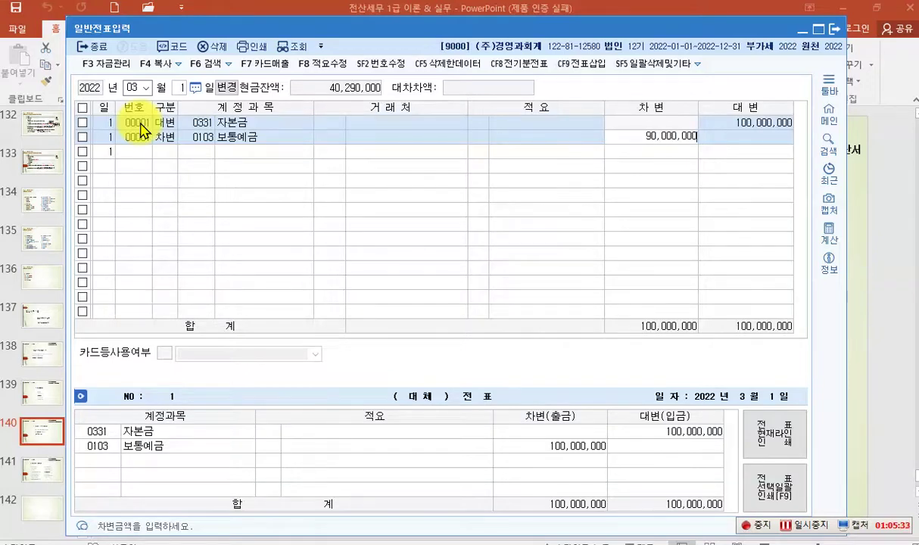
key("Return")
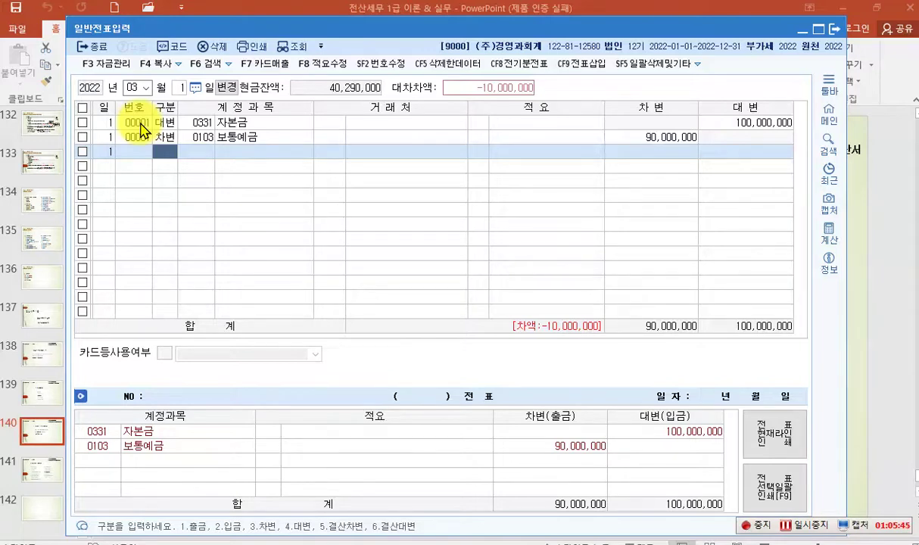
Add a debit (차변) line for account 0381 주식할인발행차금 with the balancing 10,000,000.
type("3")
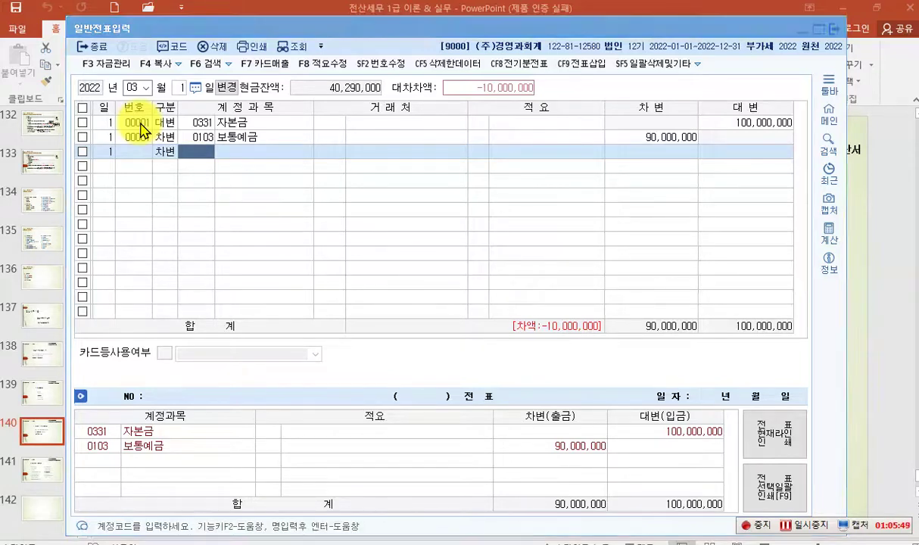
type("주식할")
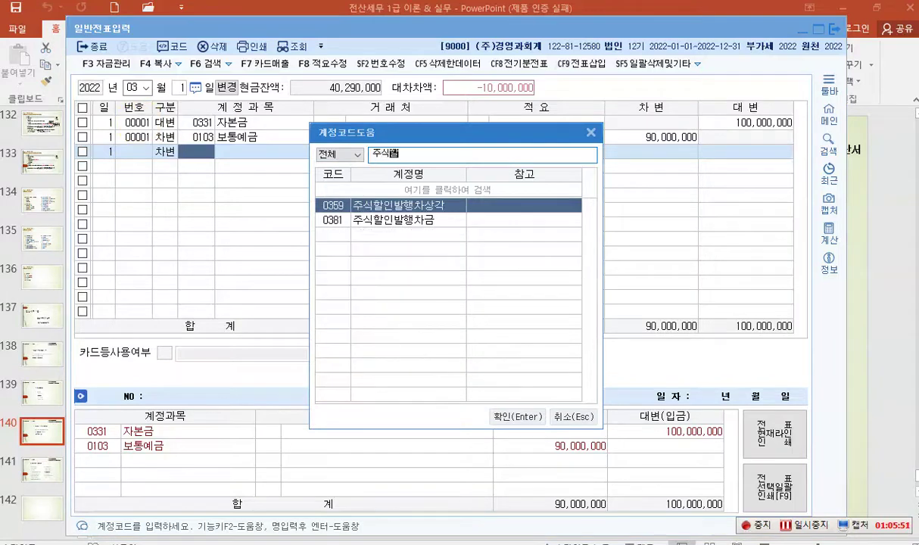
key("Down")
key("Return")
key("Return")
key("Return")
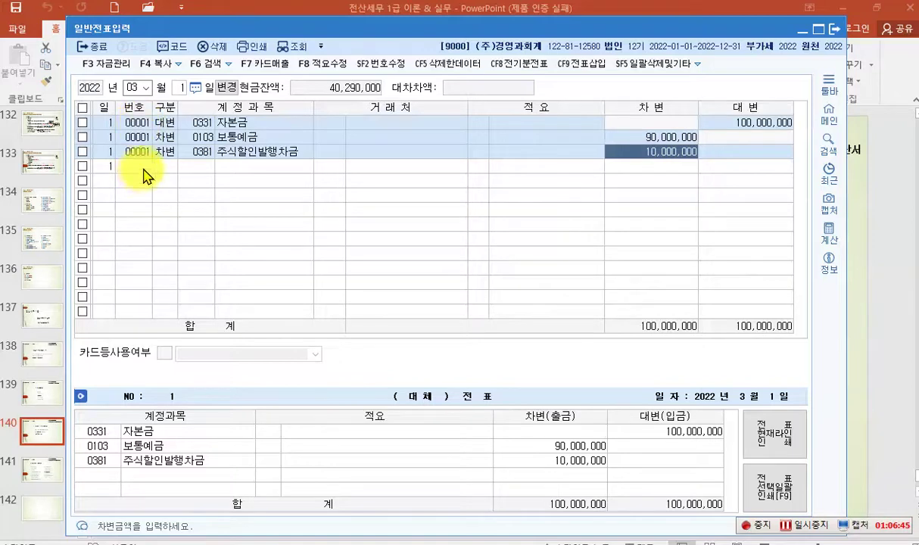
Change the 주식할인발행차금 line's account to 0341 주식발행초과금 and set its debit amount to 11,500,000.
left_click(161, 153)
left_click(190, 155)
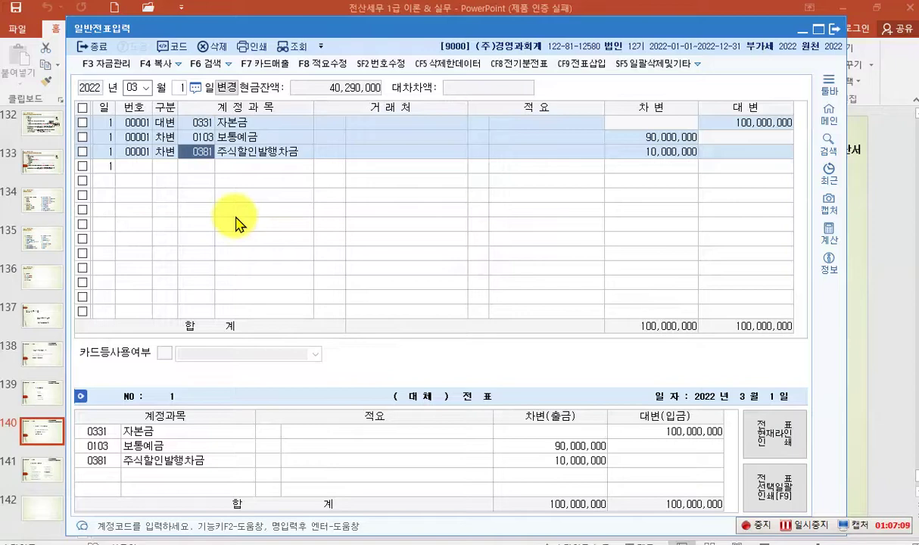
key("F2")
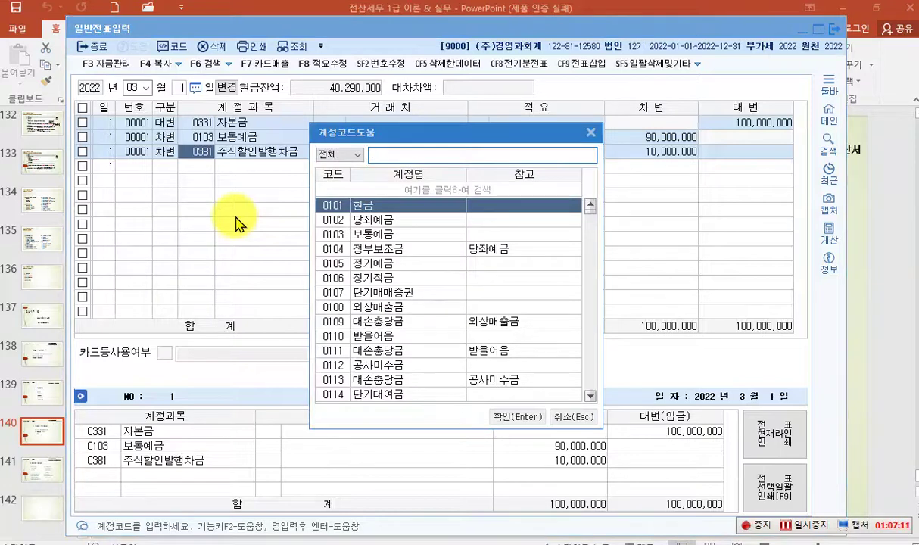
type("주식발")
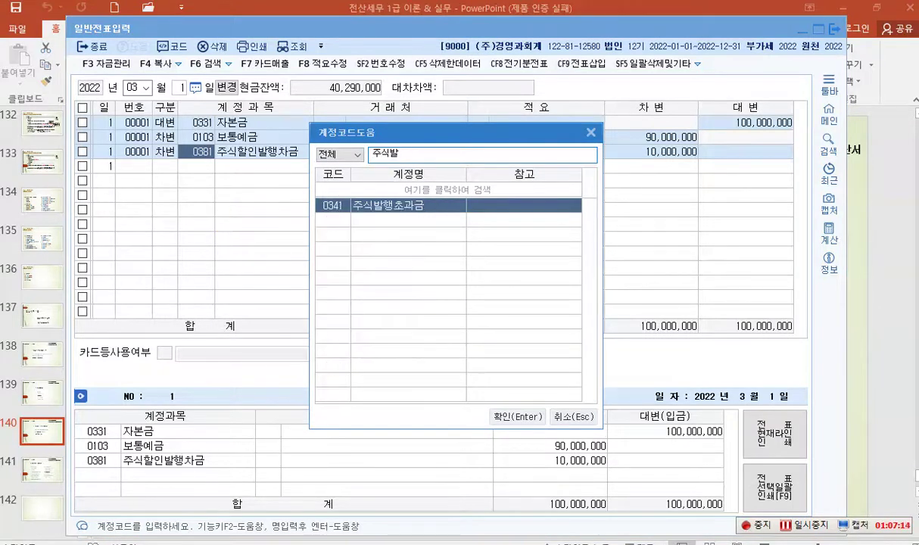
key("Return")
key("Return")
key("Return")
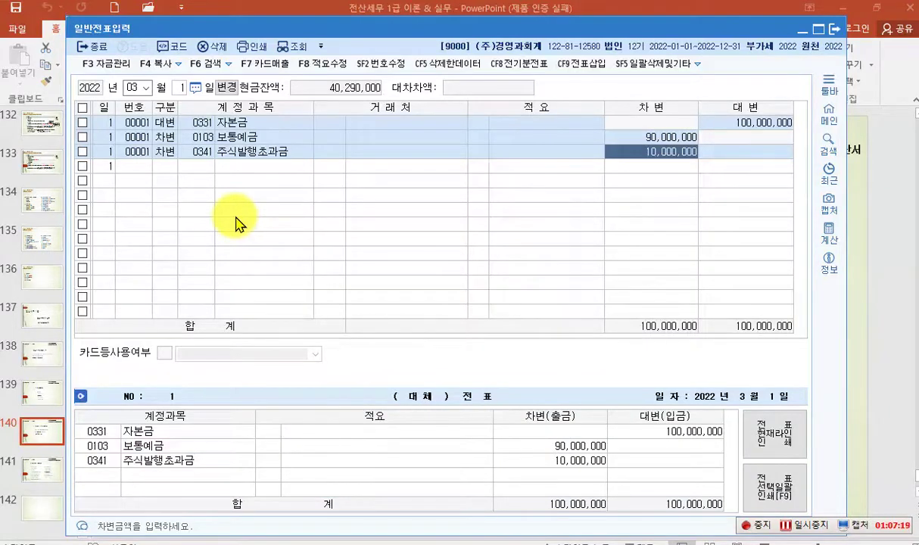
type("11,500,")
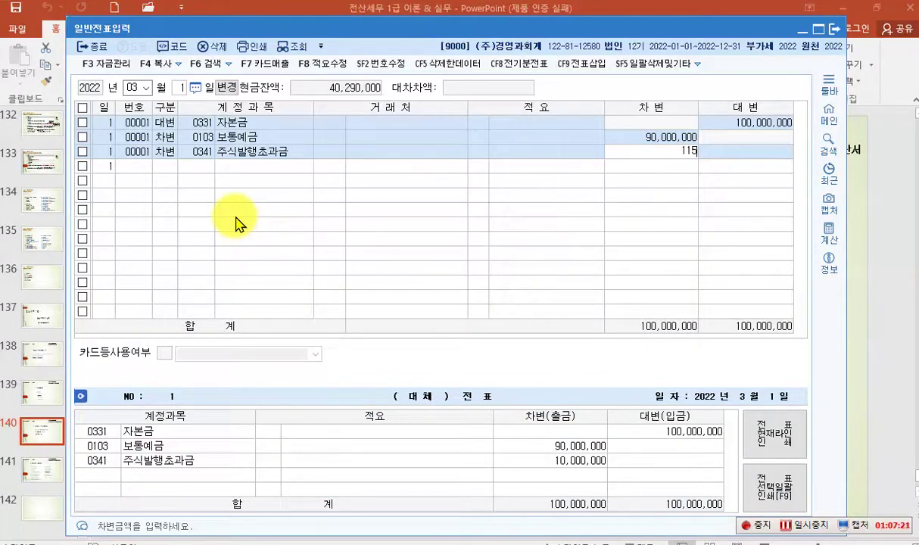
type("000")
key("Return")
Add a credit (대변) line for account 0102 당좌예금 with the balancing 1,500,000.
key("4")
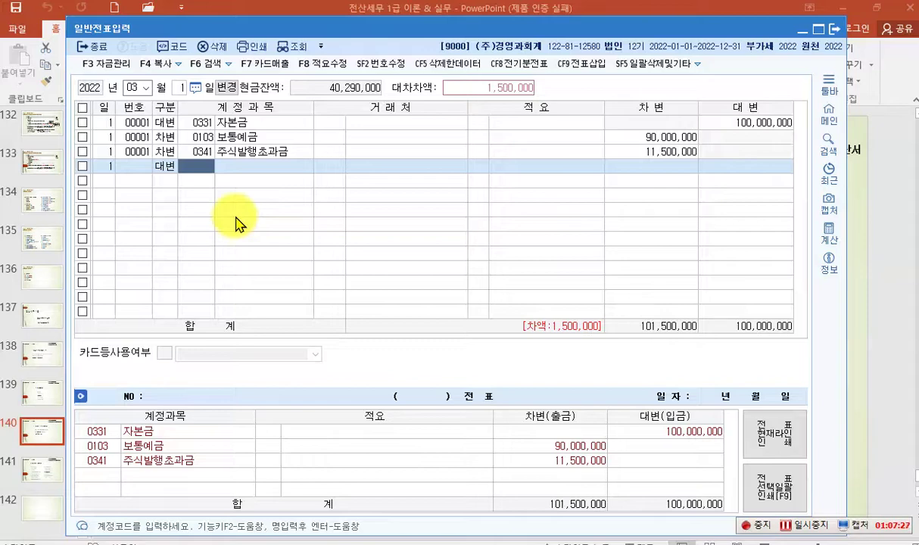
type("102")
key("Return")
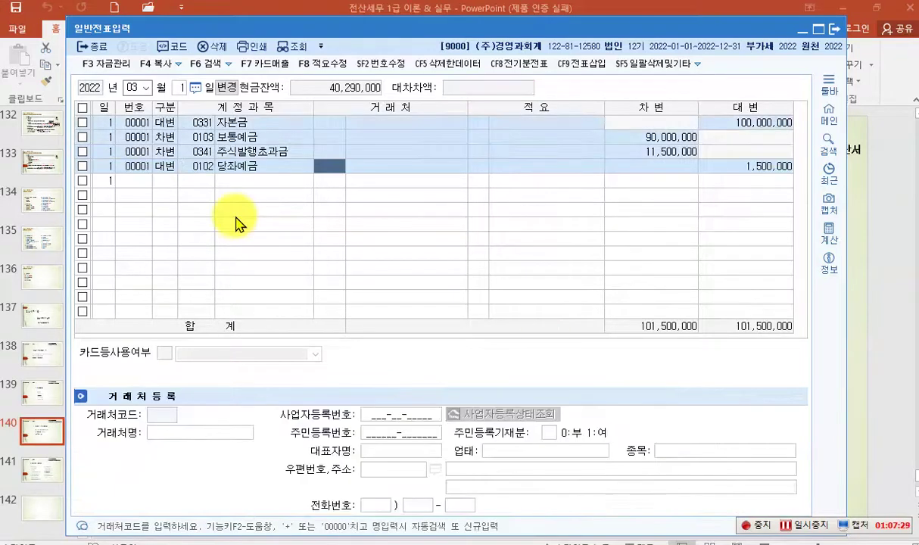
key("Return")
key("Return")
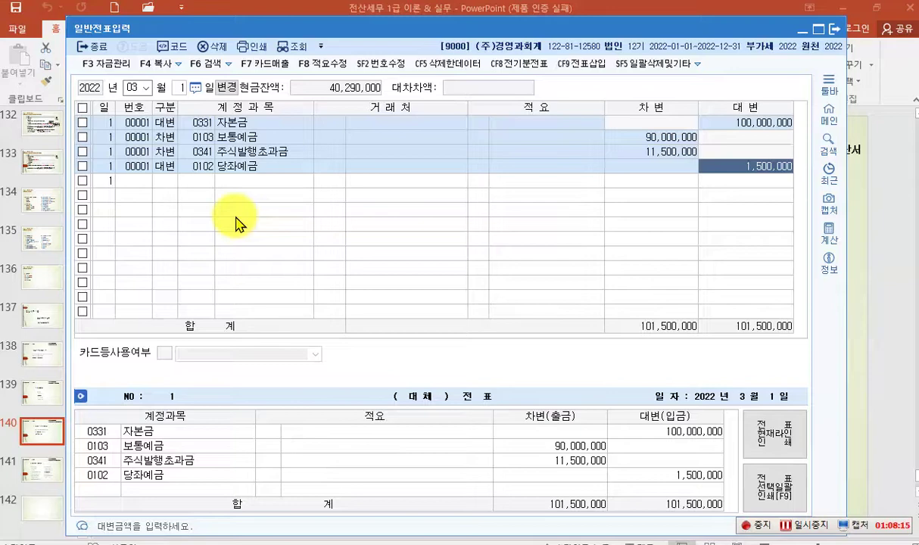
key("Return")
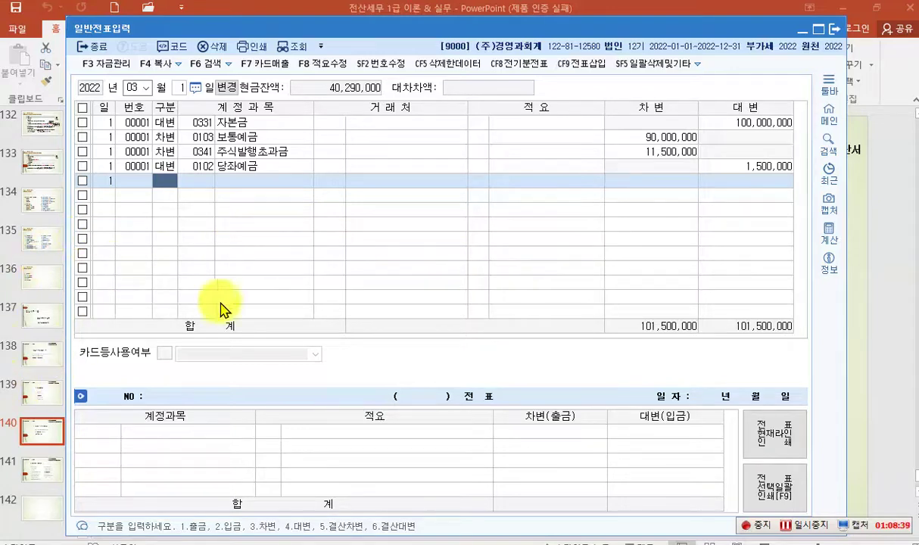
left_click(809, 527)
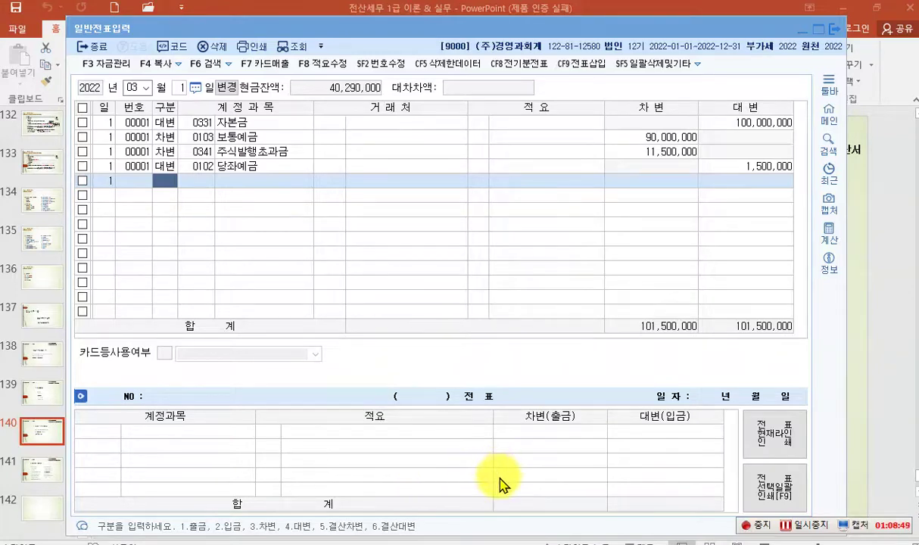
key("ctrl+2")
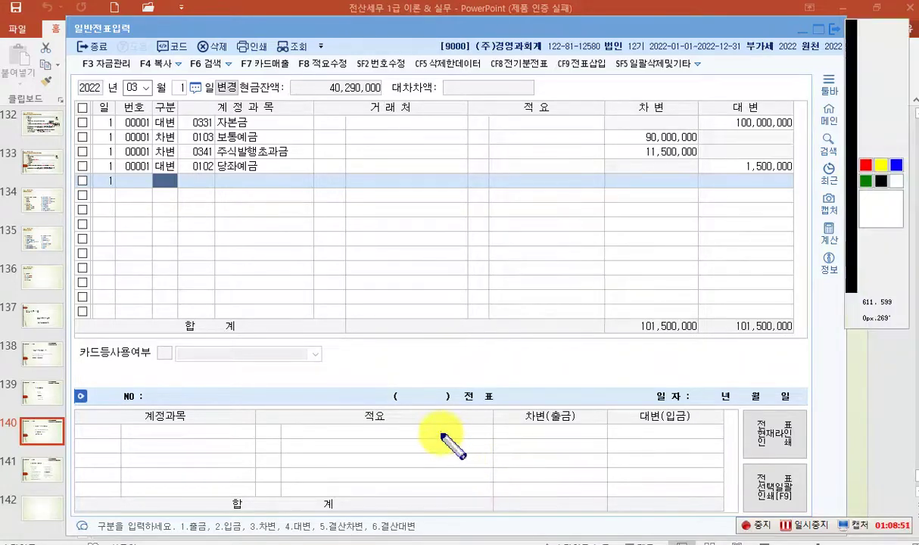
key("ctrl+2")
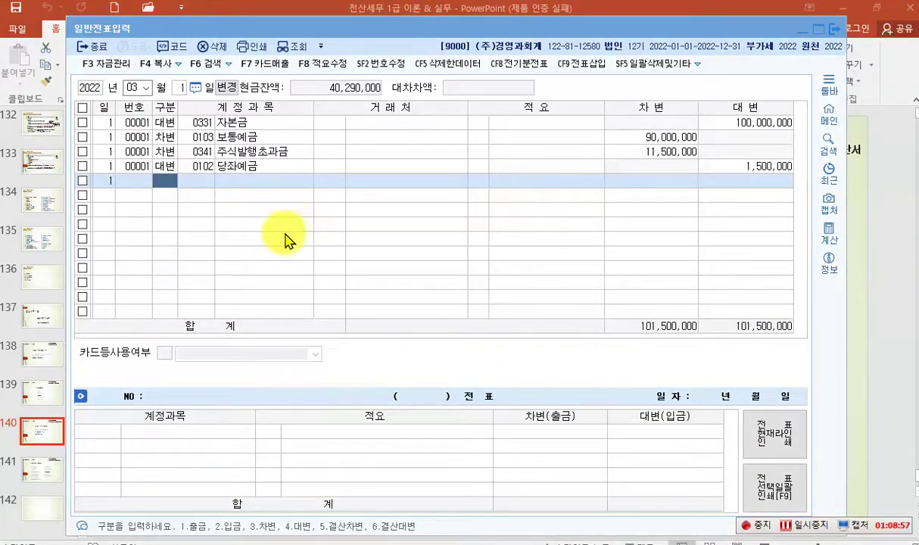
Set the voucher entry date to 10 March 2022.
left_click(178, 88)
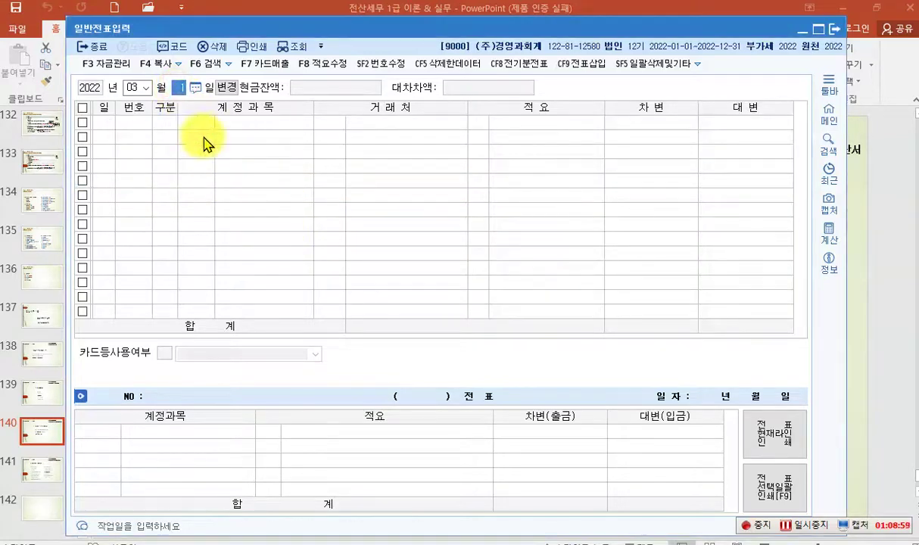
type("10")
key("Return")
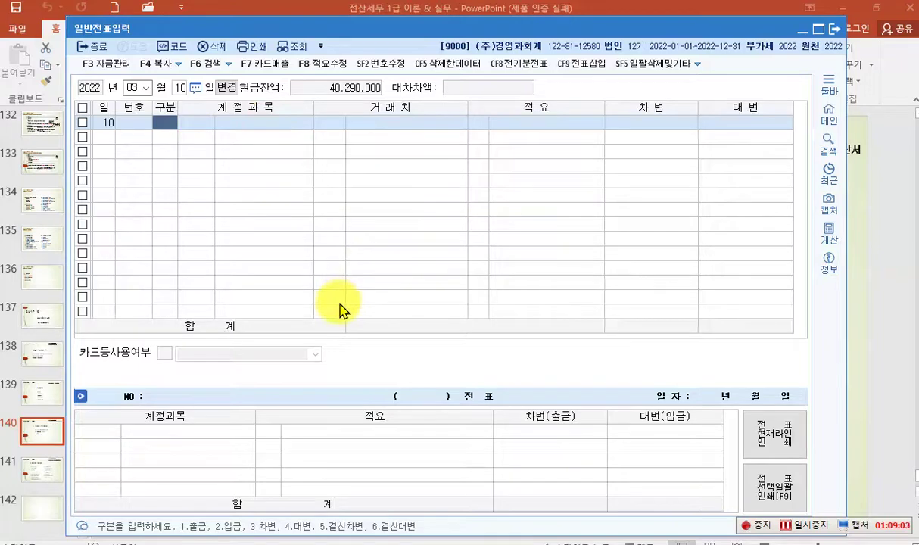
Bring up the on-screen pen and write the red text note "자본 1. 자본금" over the upper rows of the voucher grid.
key("ctrl+F12")
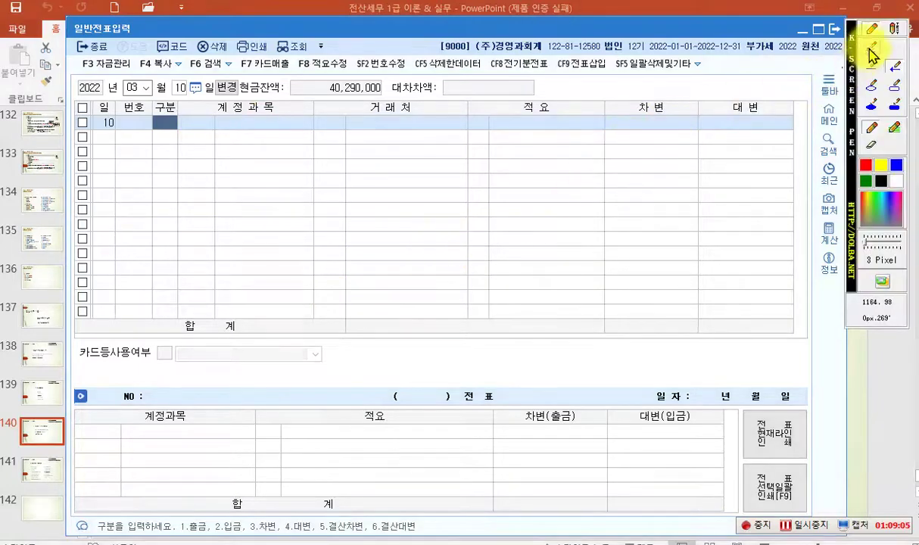
left_click(894, 29)
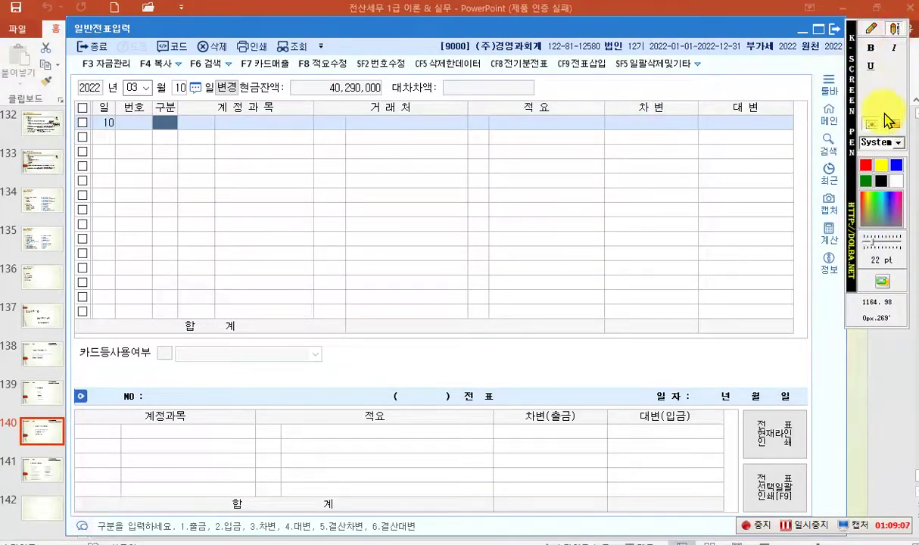
left_click(865, 164)
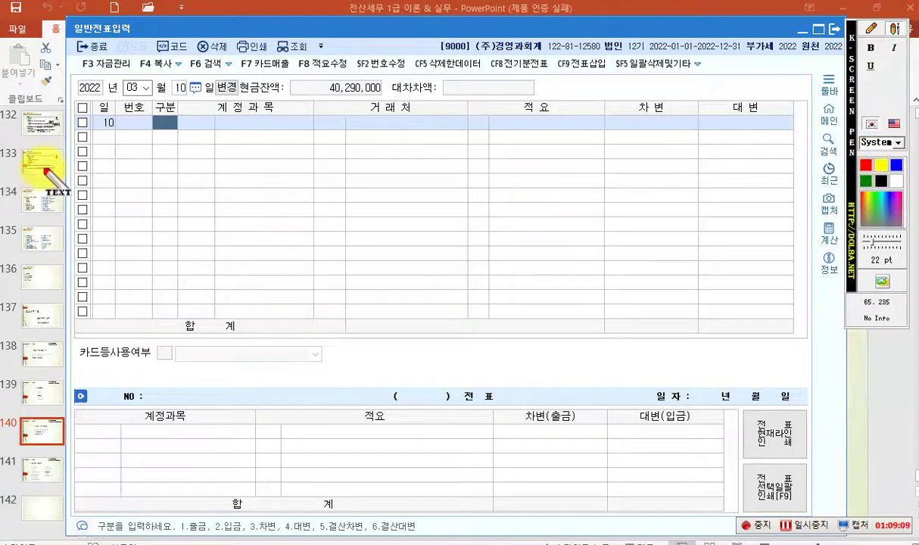
left_click(73, 144)
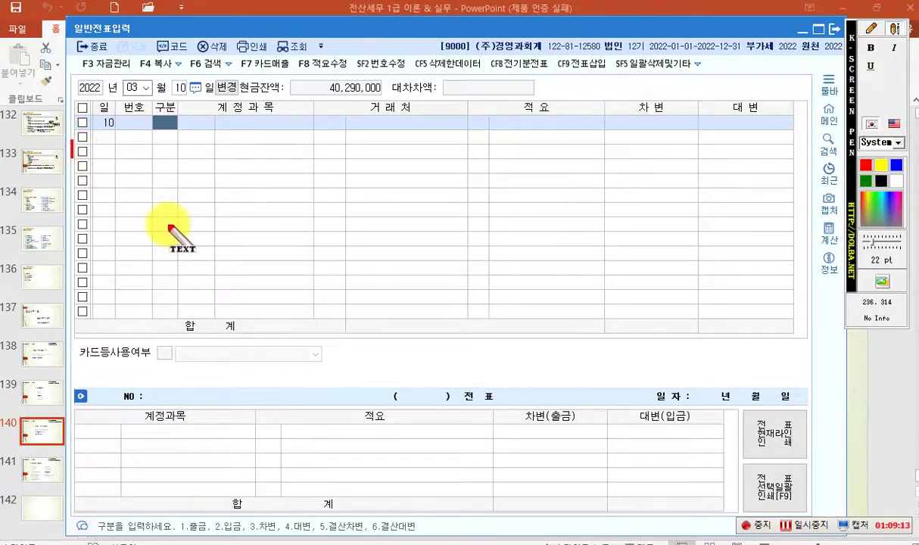
type("자본")
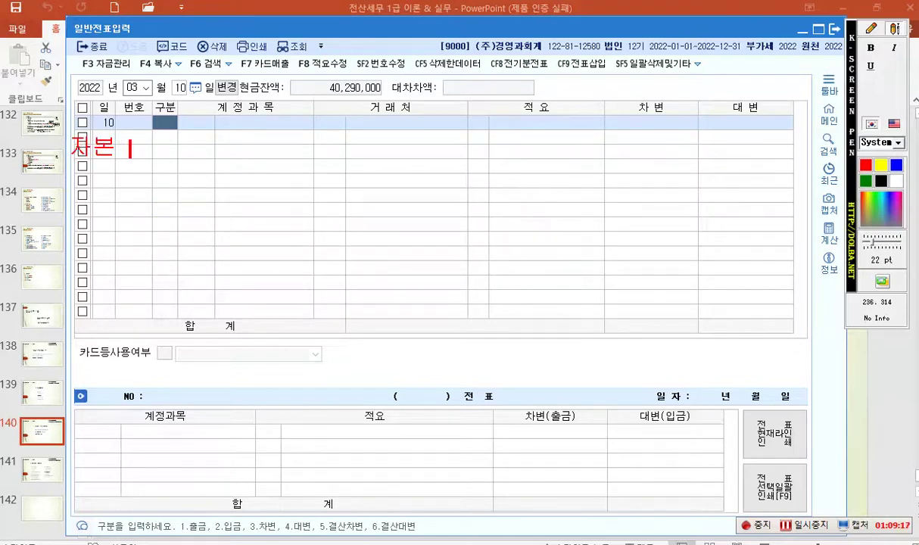
type("  1. 자보")
type("ㄴ금")
key("Return")
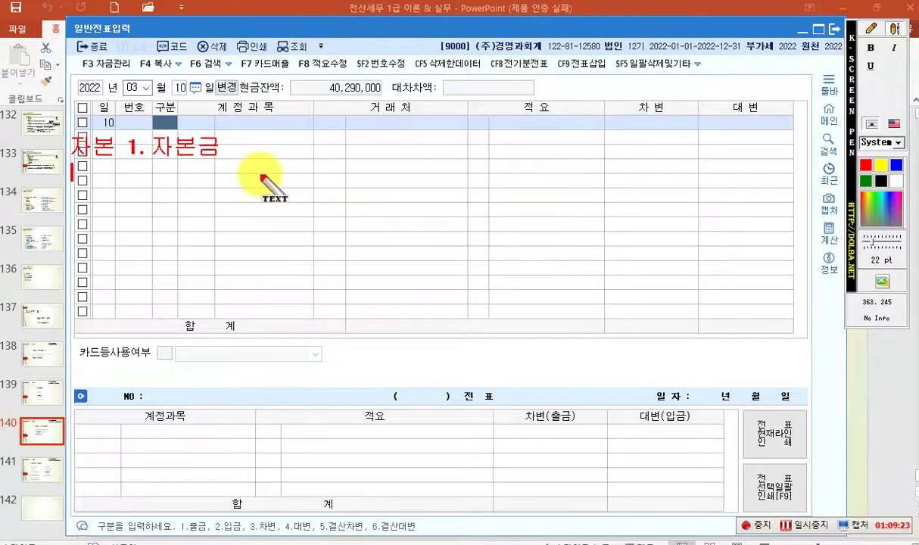
Add the red text notes "2. 자본잉여금" and "3. 자본조정" on separate lines beneath the 자본금 note.
left_click(871, 29)
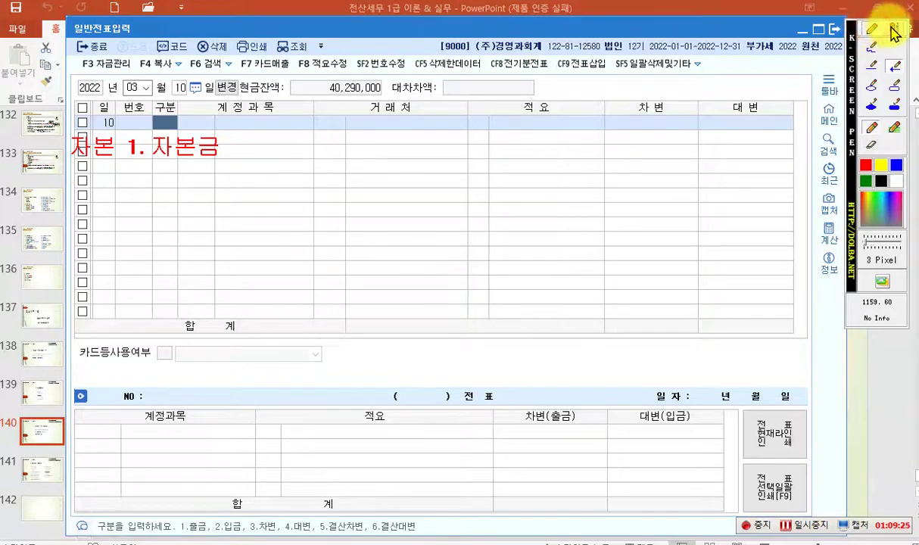
left_click(130, 193)
type("2. ")
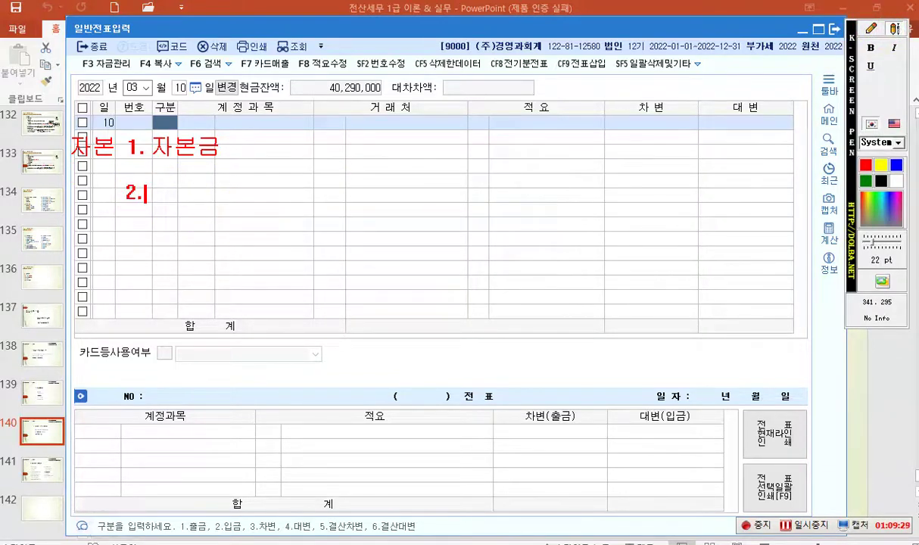
type("자본잉ㅇ")
type("여금")
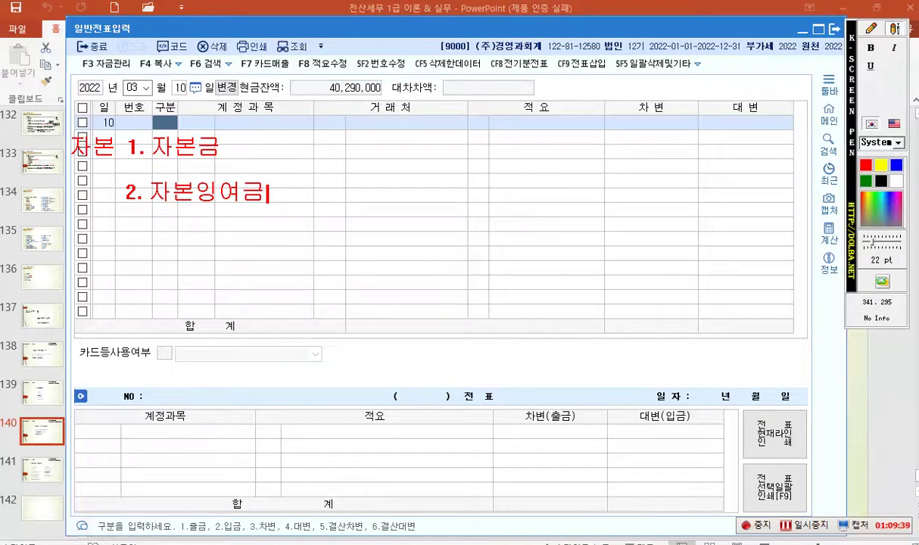
key("Return")
type("3. 자본종")
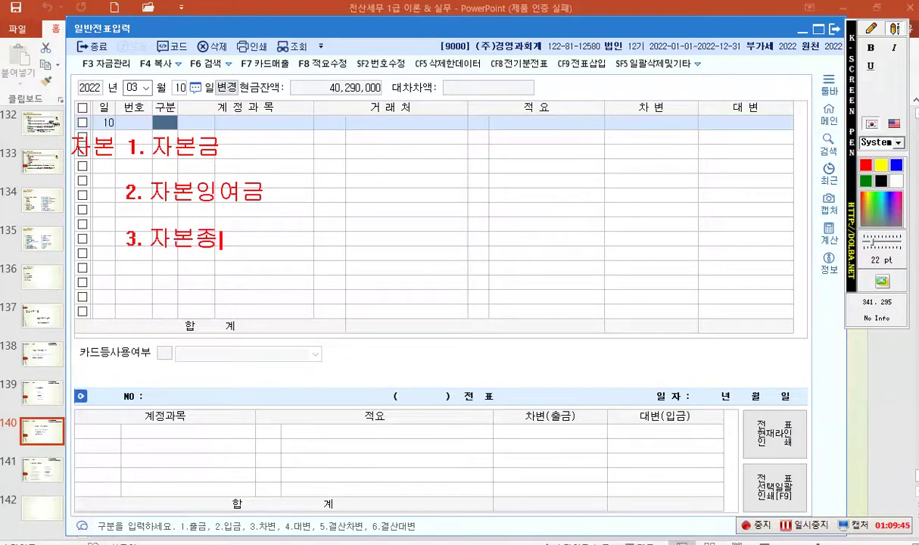
key("BackSpace")
type("정")
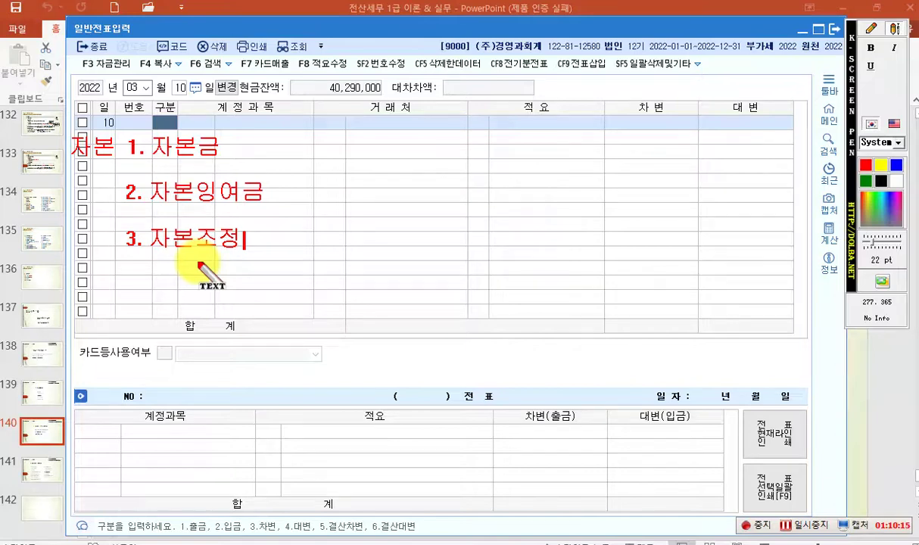
Add the red text note "4. 기타포괄손익누계액" beneath the 자본조정 note, leaving a blank line between them.
key("Return")
key("Return")
type("4")
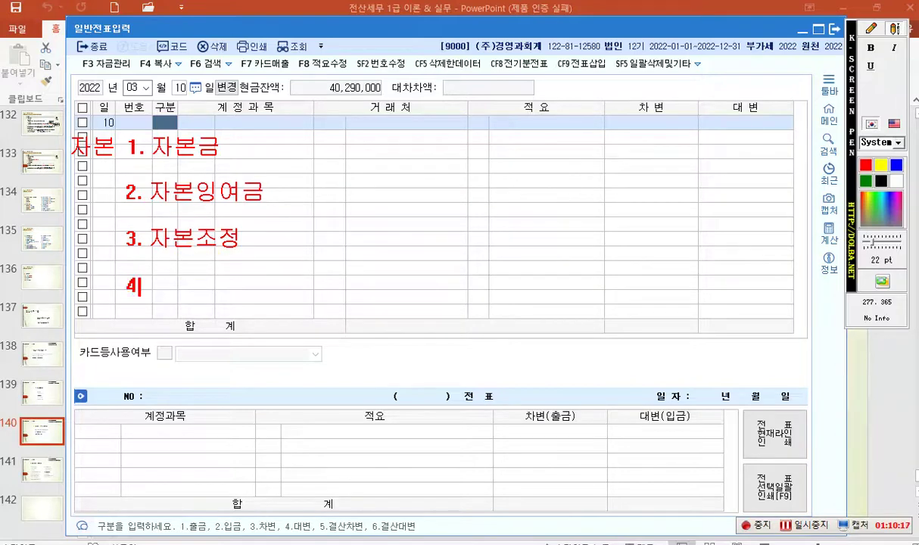
type(". 기타")
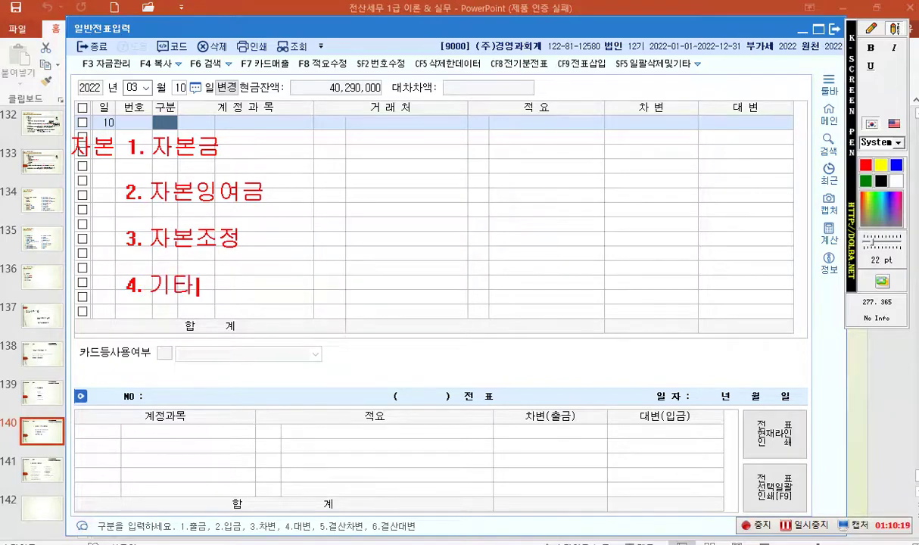
type("포괄손")
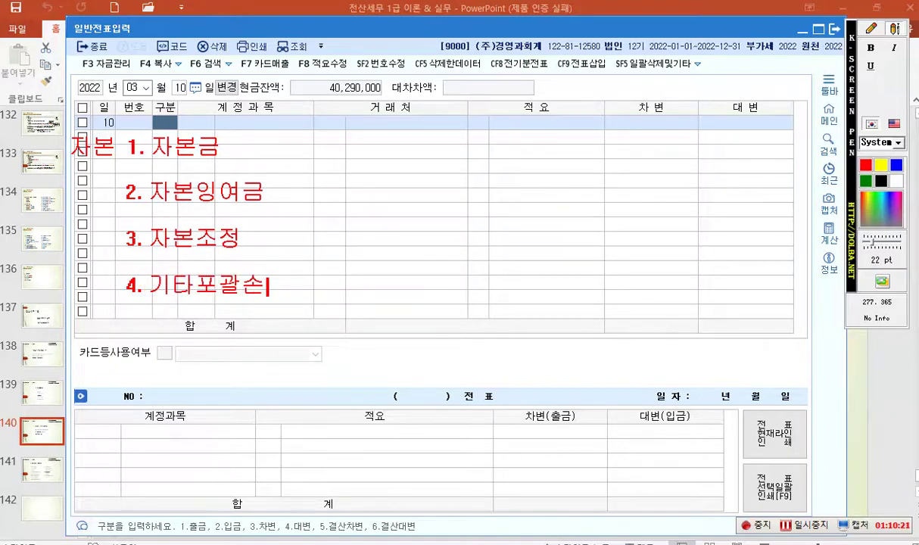
type("익누계액")
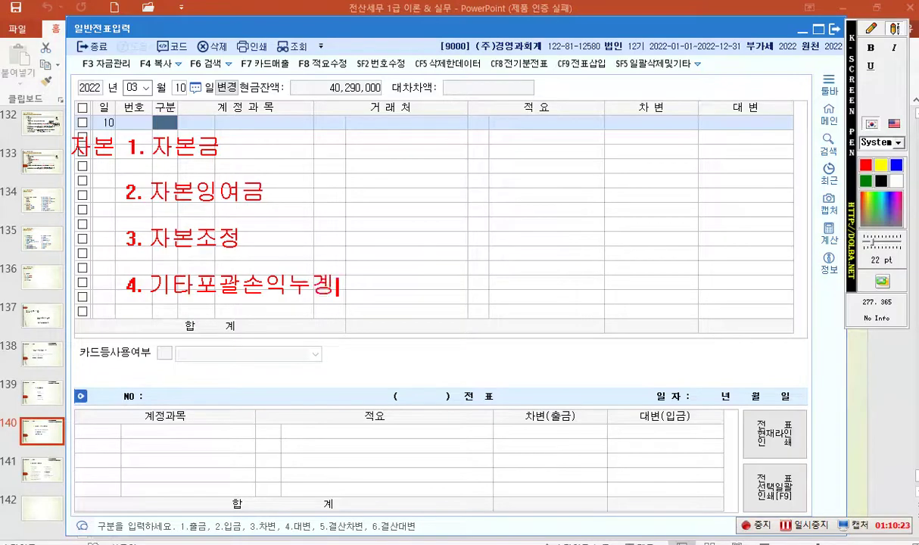
Add the red text note "5. 이익잉여금" beneath the 기타포괄손익누계액 note, leaving a blank line between them.
key("Return")
key("Return")
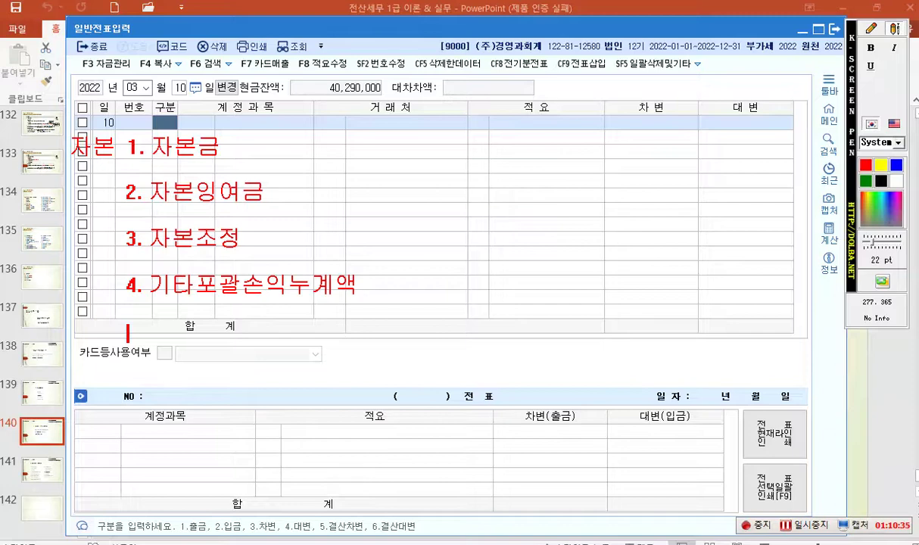
type("5. ")
type("이어")
type("잉여")
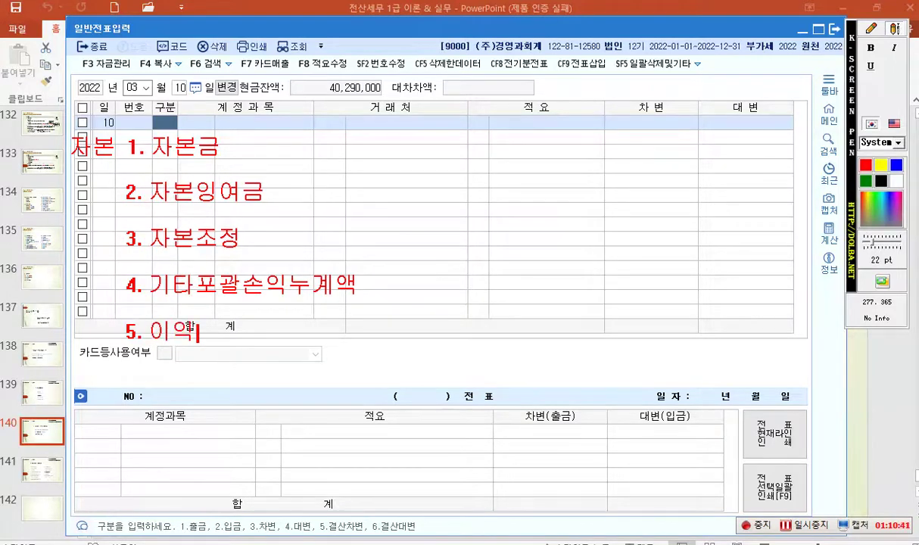
type("금")
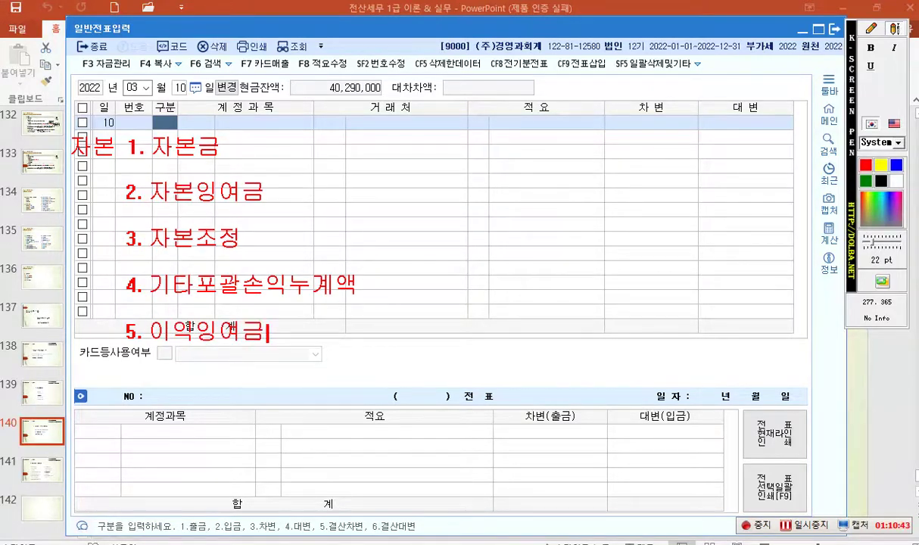
List the sub-items "- 전기이월미처분이익잉여금" and "- 당기순이익" on separate lines directly under the 이익잉여금 note.
key("Return")
type("전기이월미처")
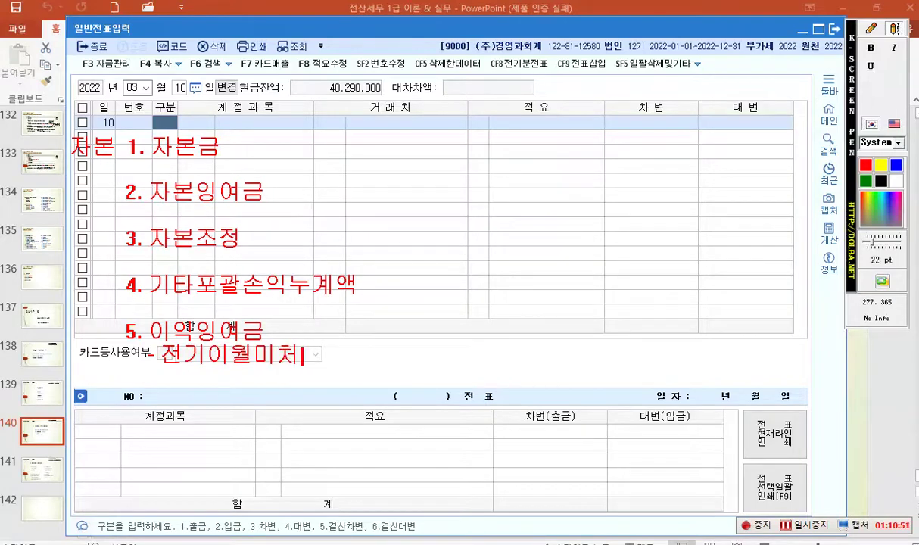
type("분이익잉여")
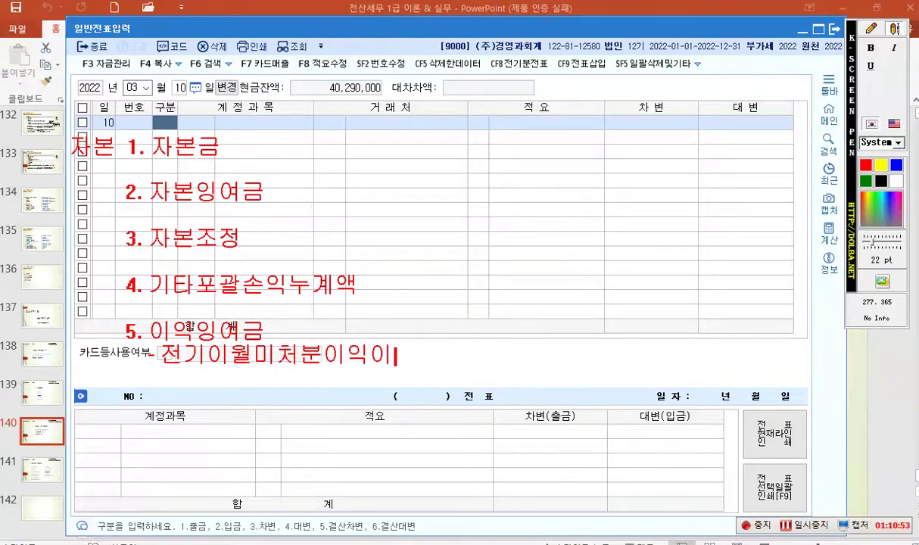
type("금")
key("Return")
type("-")
key("BackSpace")
type("-")
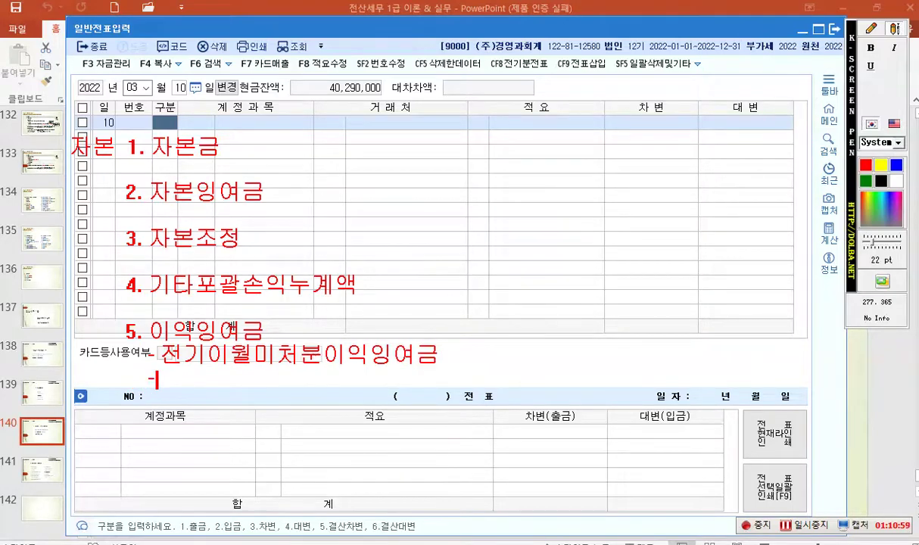
type("당기순")
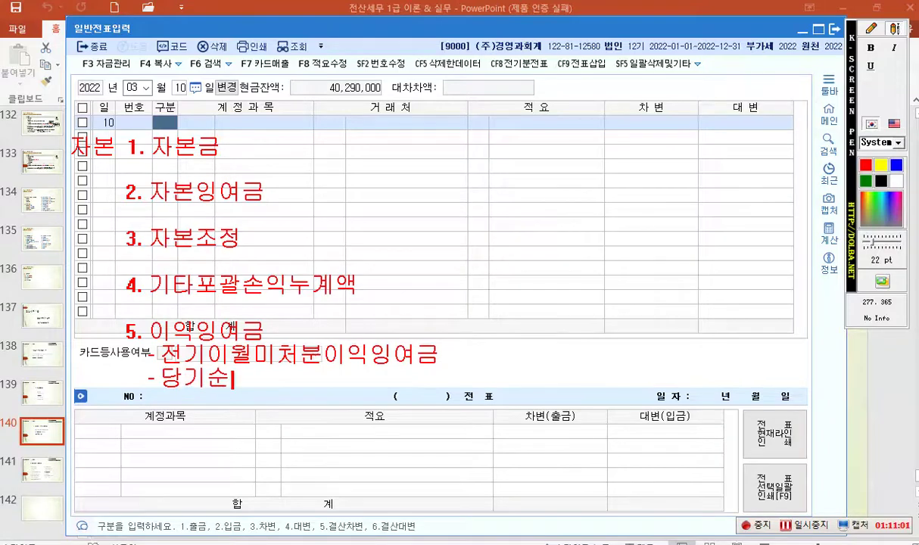
type("이ㄱ")
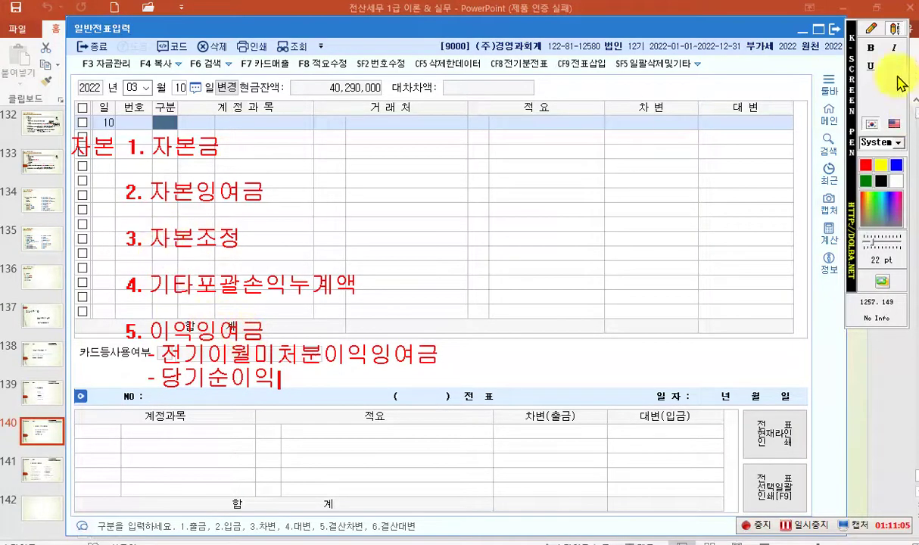
Draw a red rectangle around the word 자본 and another around the 전기이월미처분이익잉여금 and 당기순이익 sub-items.
left_click(871, 28)
left_click(893, 87)
left_click_drag(50, 121, 122, 165)
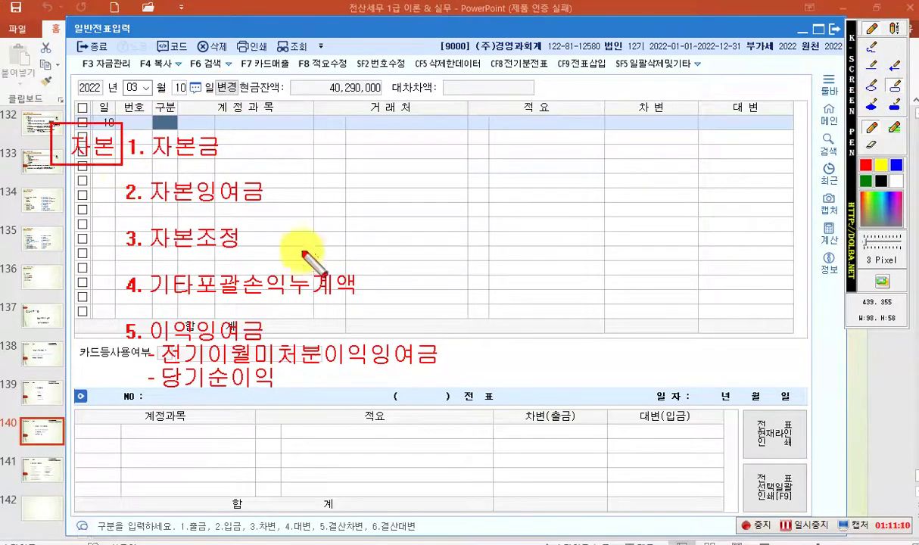
left_click(893, 30)
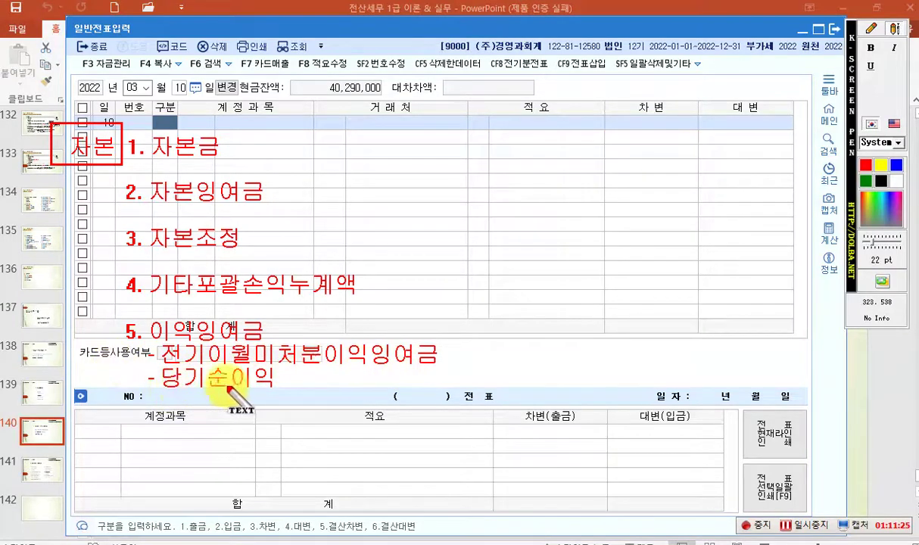
left_click(870, 28)
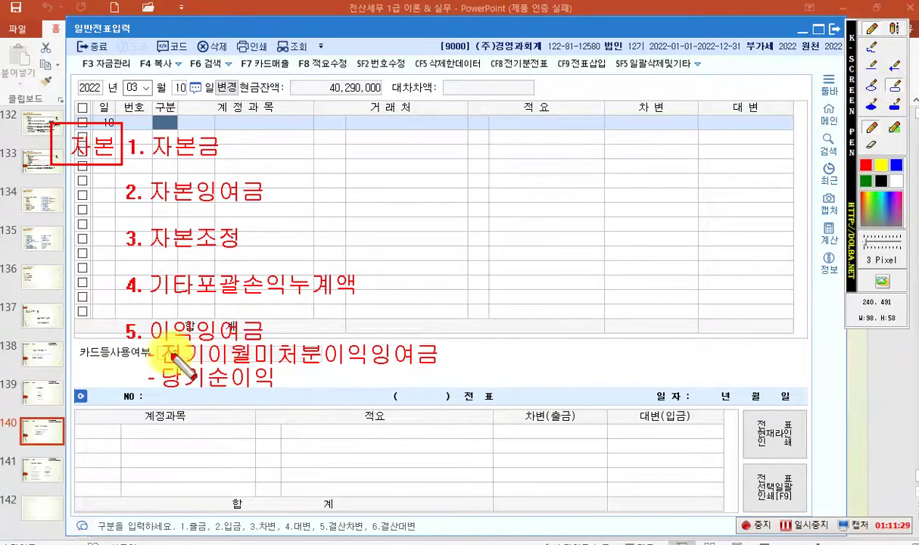
mouse_move(155, 340)
left_mouse_down()
mouse_move(386, 417)
mouse_move(421, 388)
mouse_move(439, 391)
left_mouse_up()
Write the red text note "미처분이익잉여금" just below the boxed 이익잉여금 sub-items.
left_click(894, 28)
left_click(162, 413)
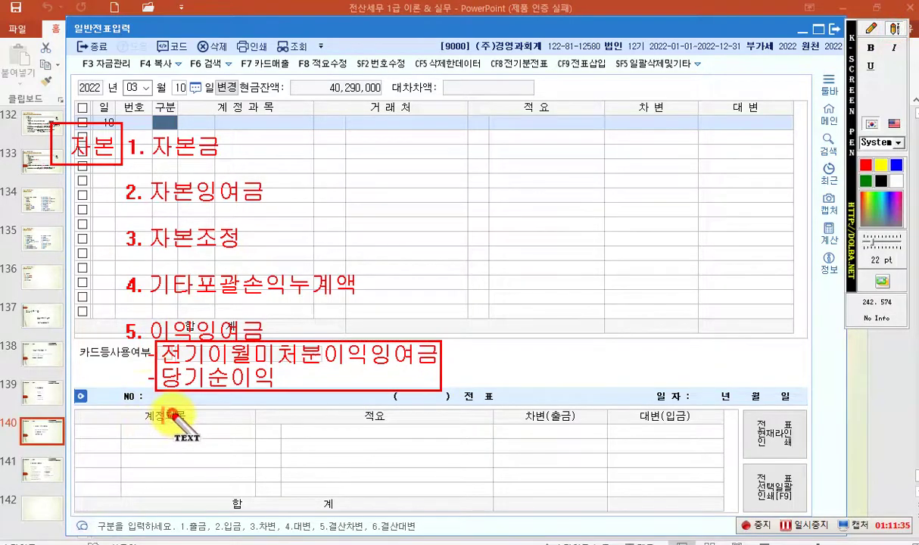
type("마처분이")
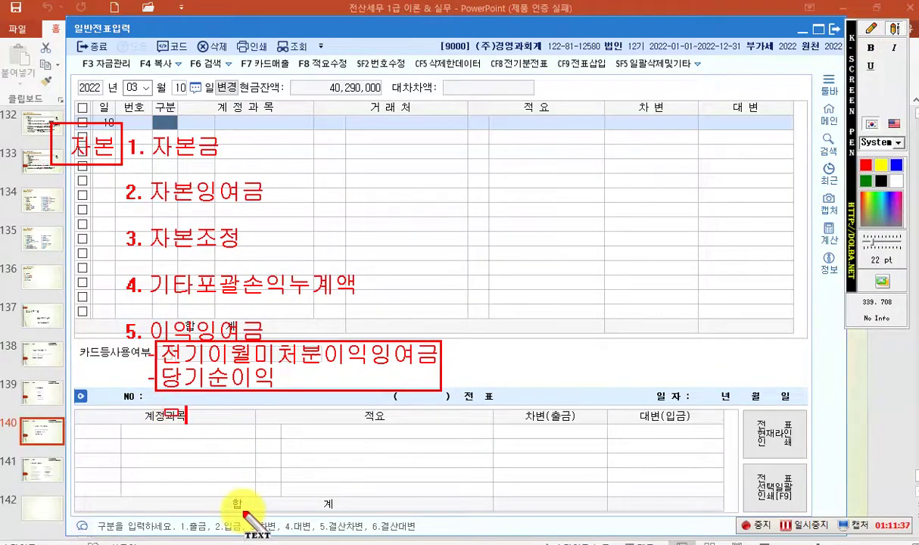
type("익")
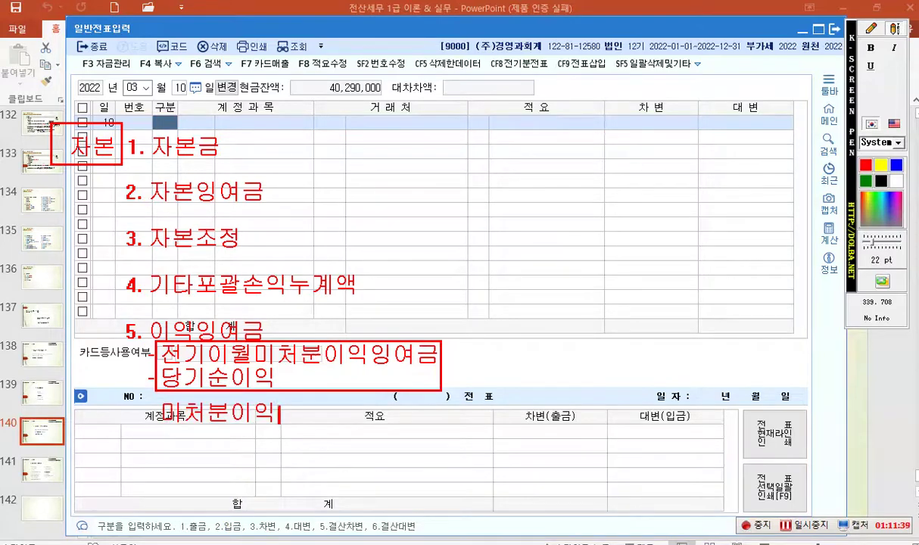
type("잉여그ㅁ")
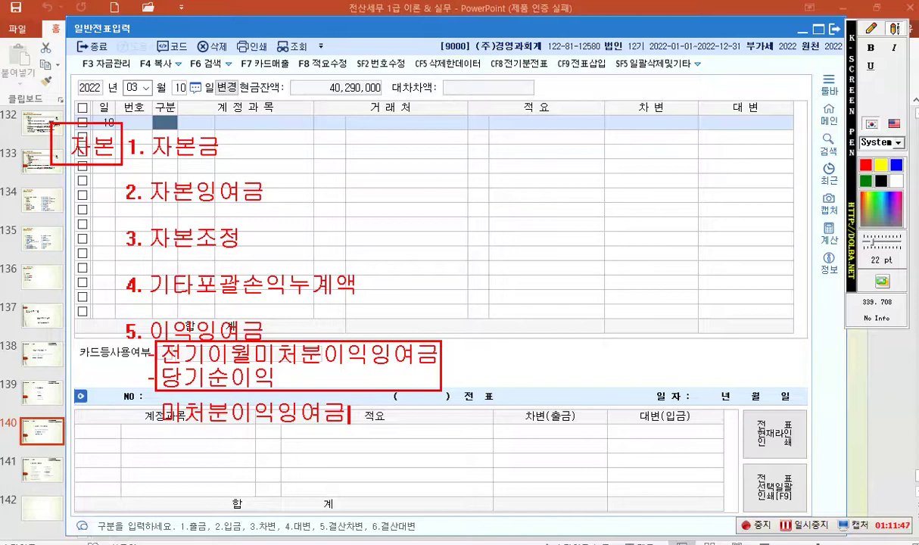
key("Return")
key("Return")
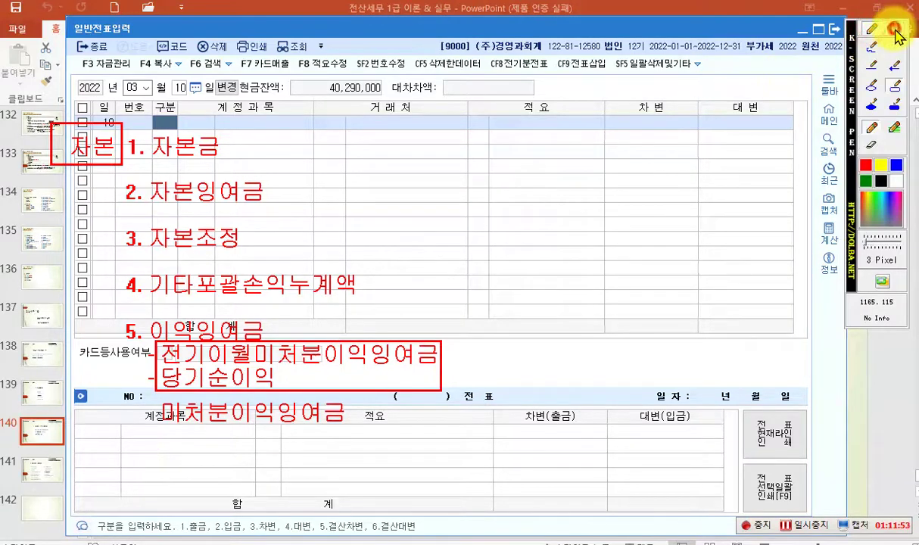
Write the dividend notes "현금배당 50,000" and "주식배당 30,000" on two lines below 미처분이익잉여금, leaving a gap above them.
left_click(224, 464)
type("현금밴")
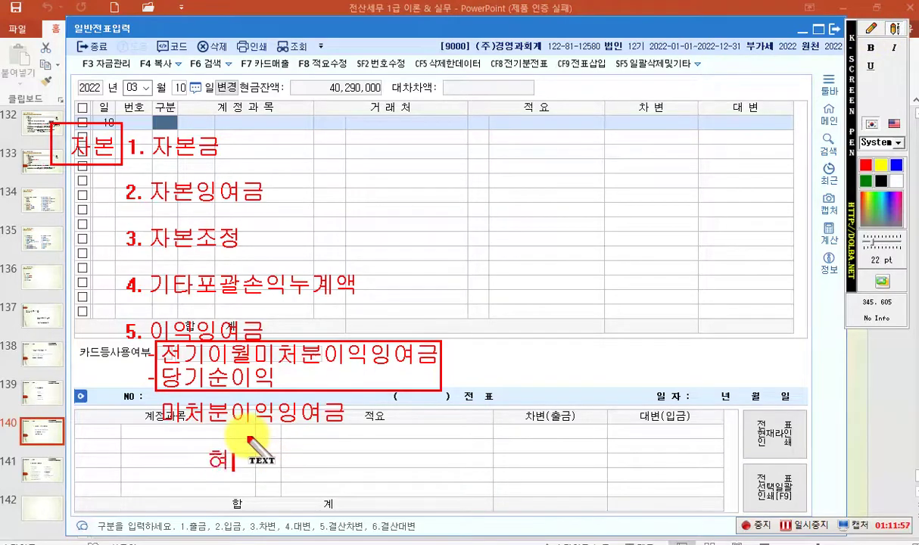
type("당")
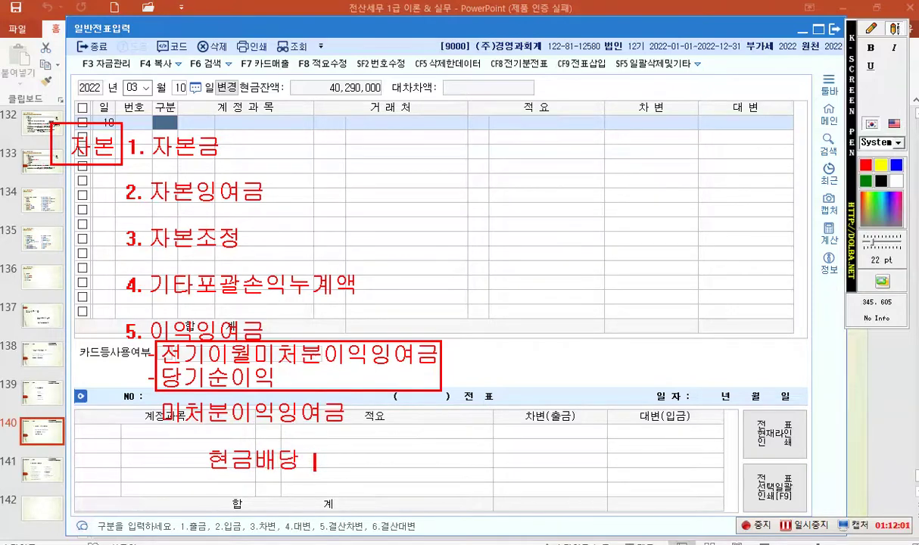
type("   50,000")
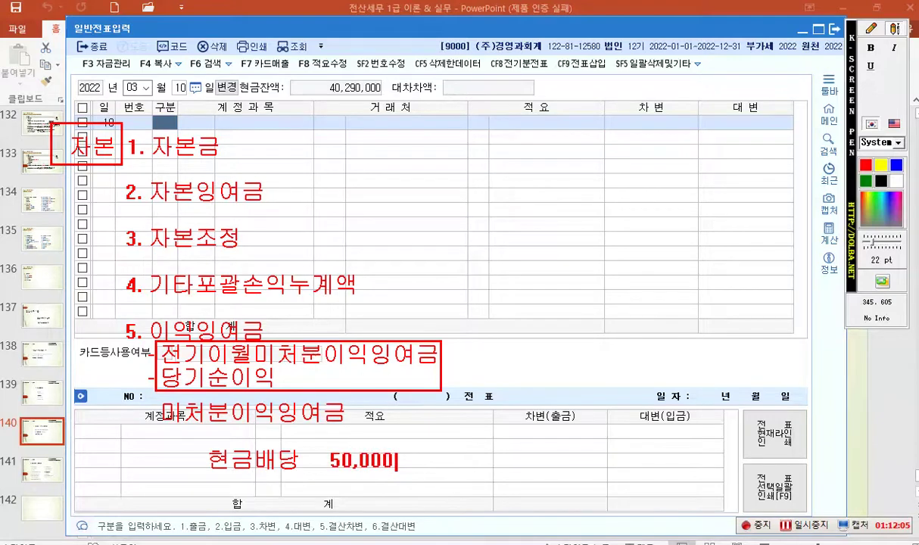
key("Return")
type("주시")
type("배")
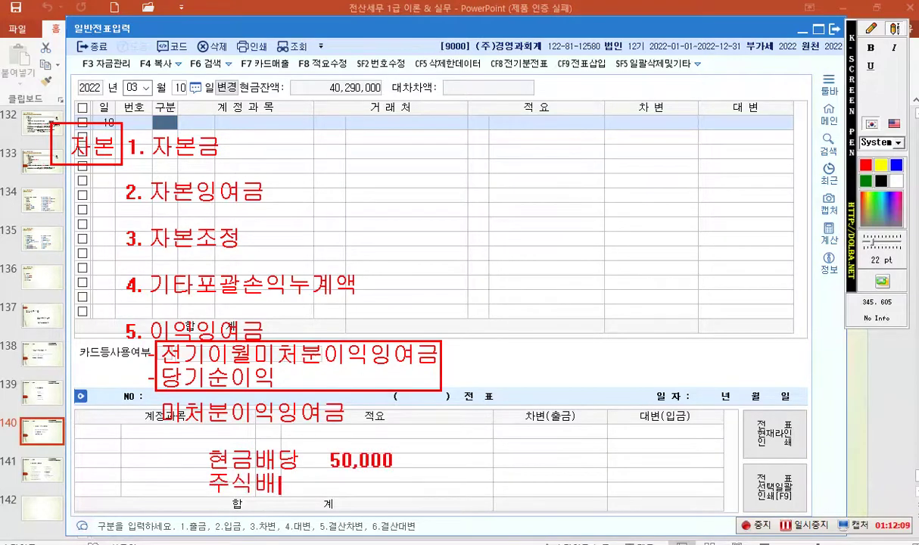
type("당     30,000")
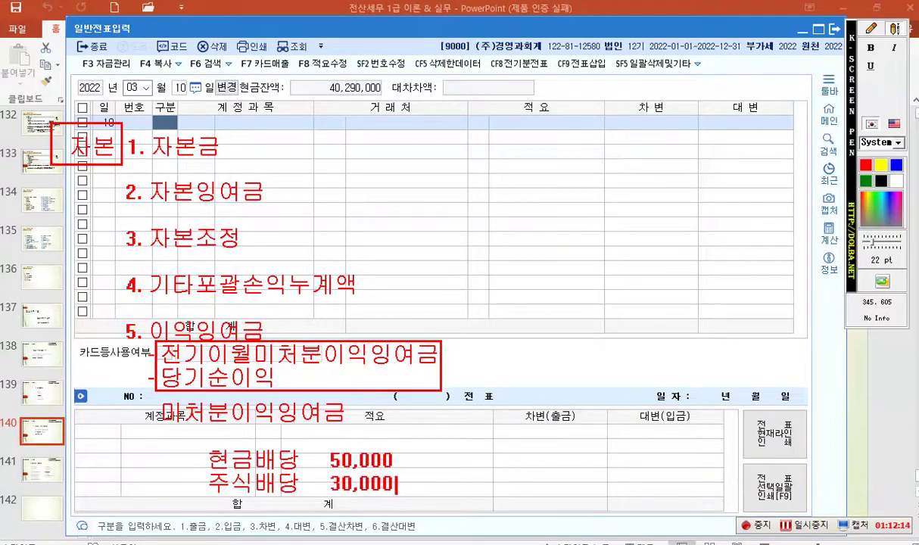
key("Return")
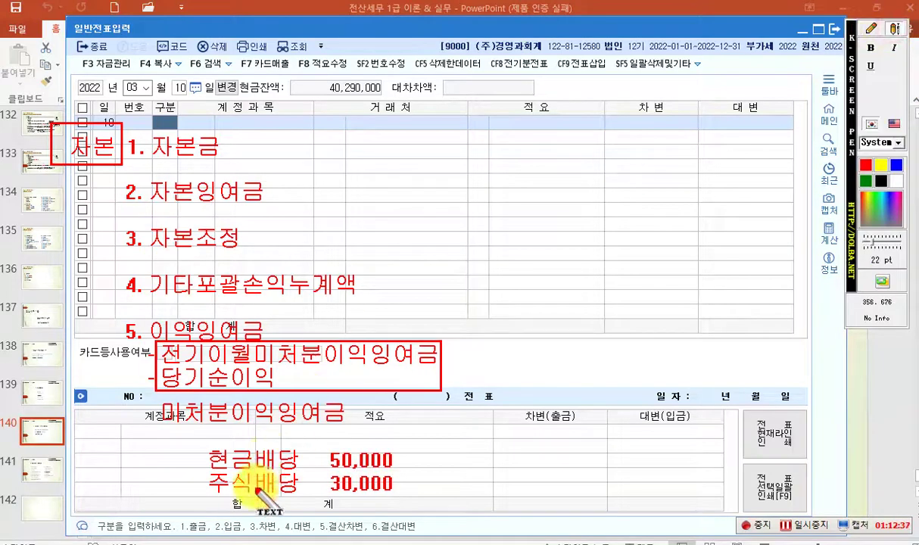
Insert the text note "이익준비금 5,000" between the 미처분이익잉여금 and 현금배당 notes.
left_click(213, 438)
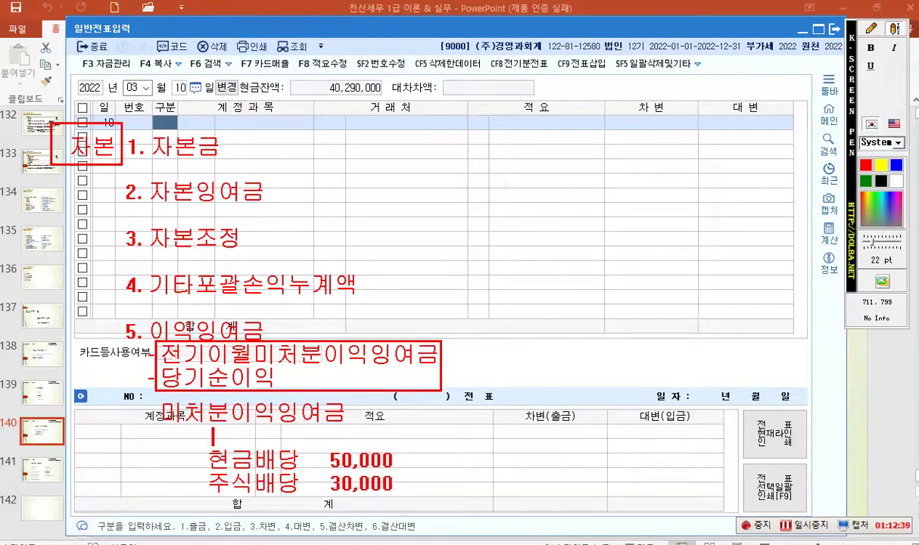
type("이")
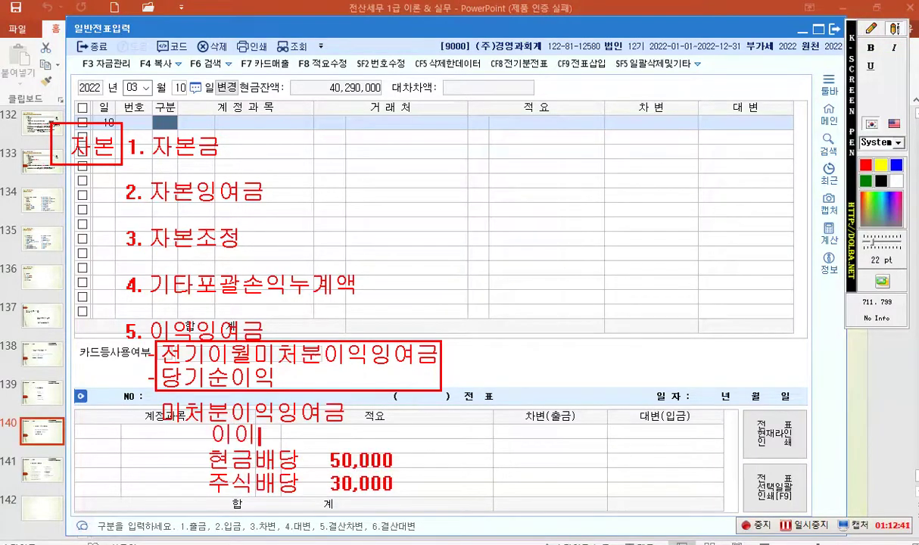
type("익주ㄴ비금")
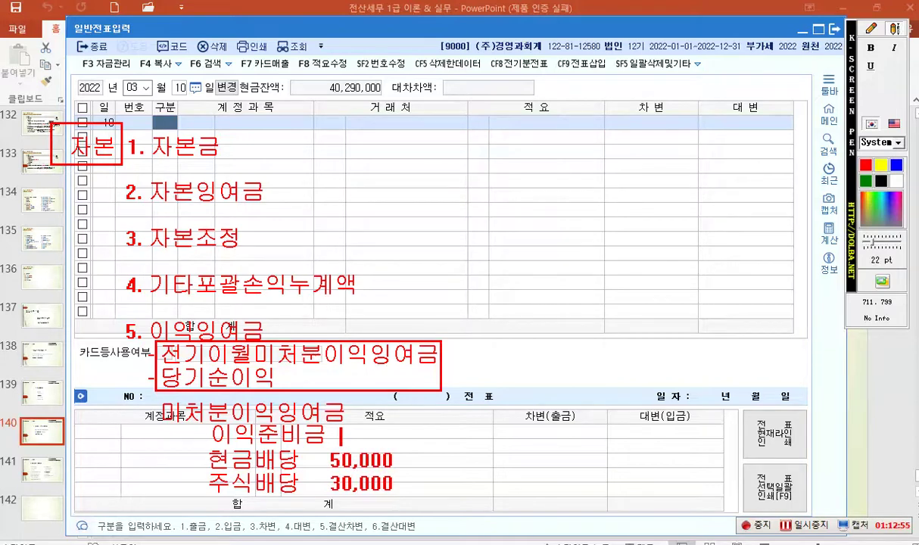
type("5,000")
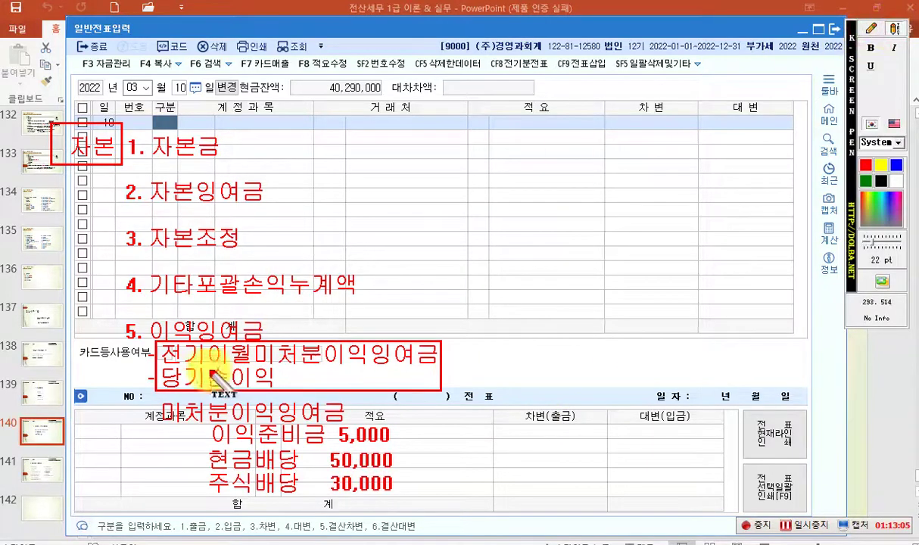
Write the text note "법정적립금" in front of the 이익준비금 note on the same line.
left_click(92, 437)
type("법정적")
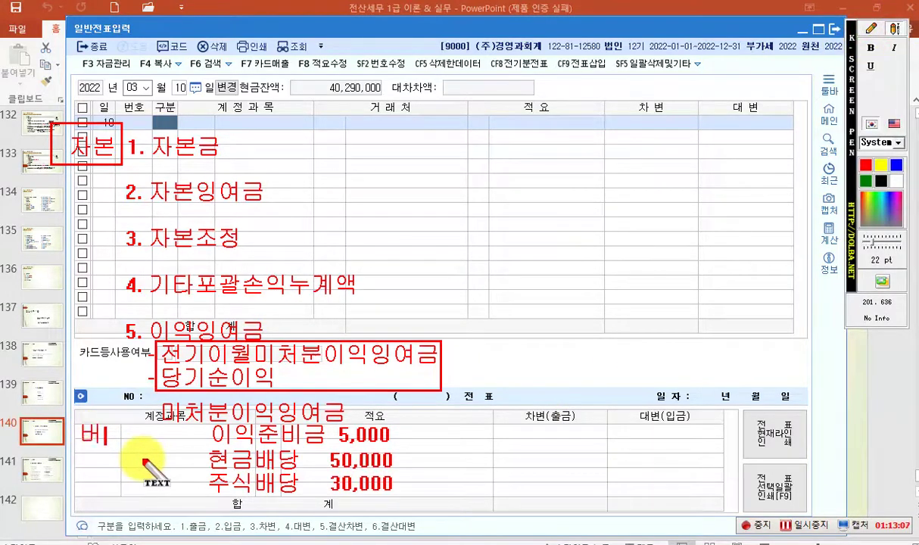
type("립금")
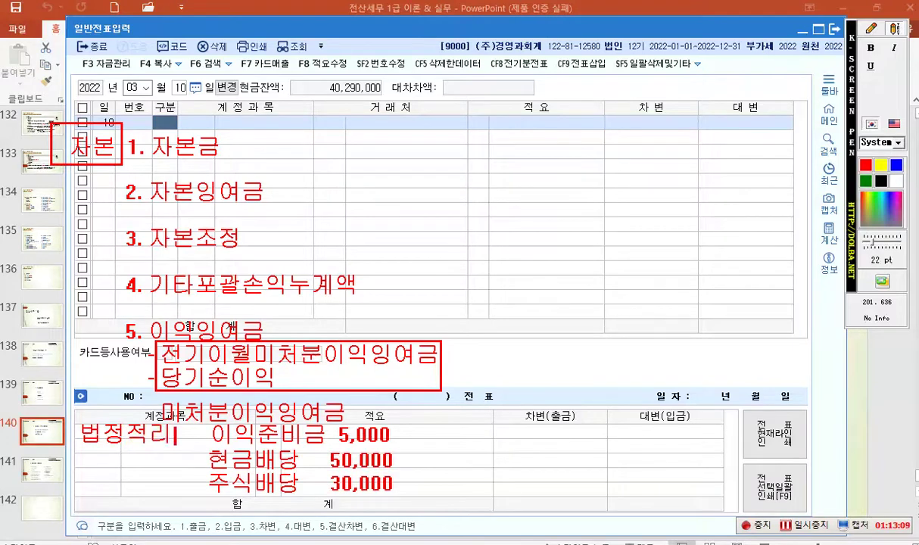
Add the text note "임의적립금" four lines below 법정적립금, beneath the dividend notes.
key("Return")
key("Return")
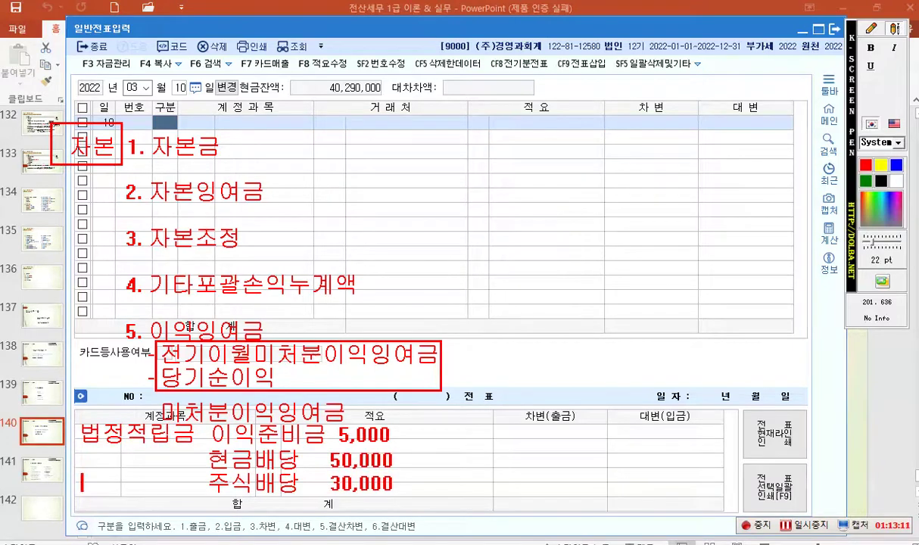
key("Return")
key("Return")
type("임의")
type("적립그")
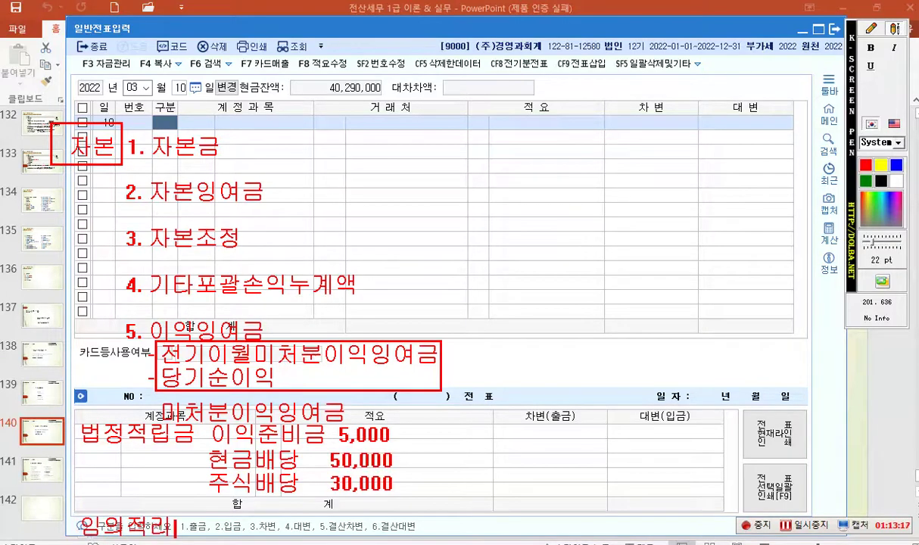
type("ㅁ")
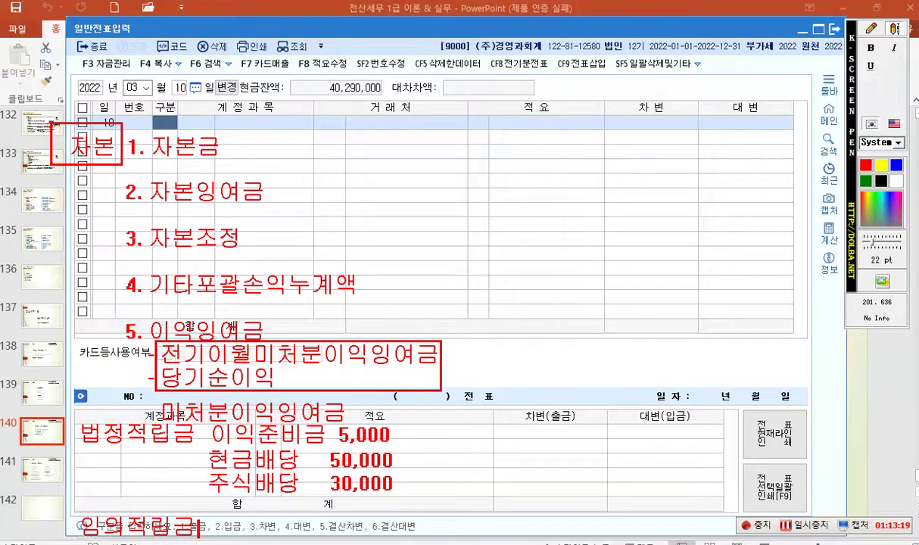
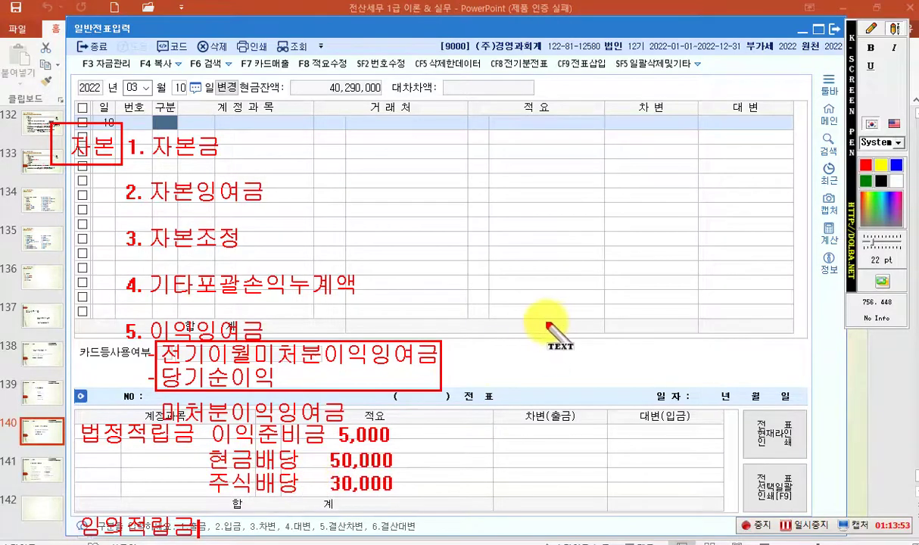
Frame the 이익준비금, 현금배당 and 주식배당 notes with a blue rectangle and write "150,000" in red beside 미처분이익잉여금.
left_click(871, 28)
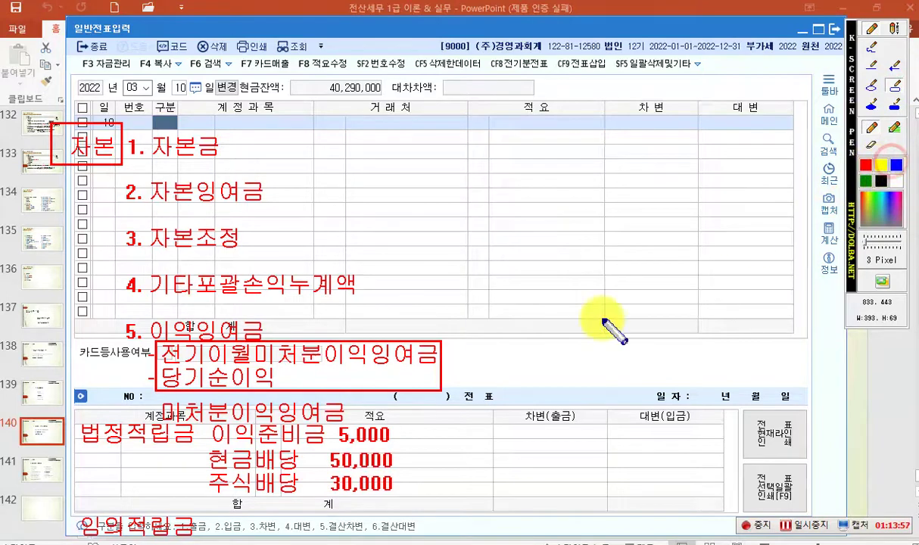
left_click_drag(201, 422, 415, 501)
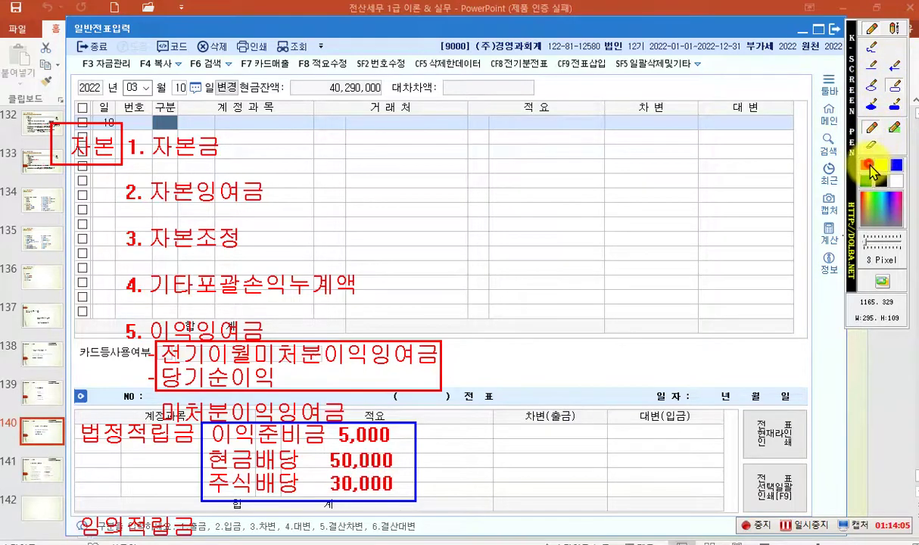
left_click(894, 28)
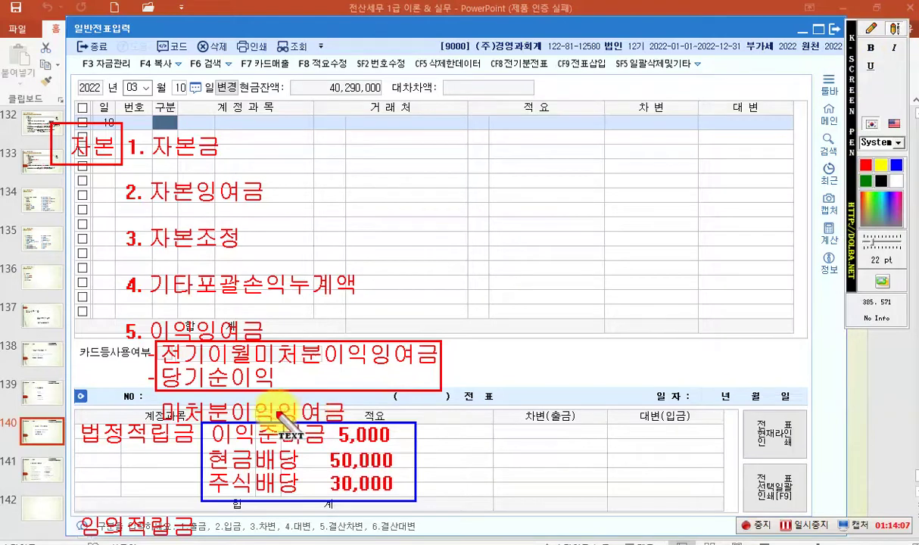
left_click(367, 404)
type("150,000")
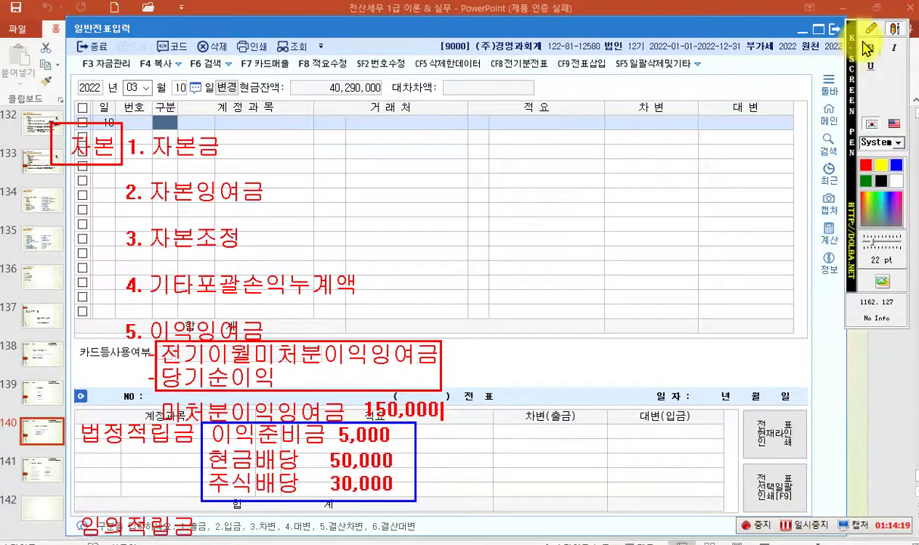
Write the red text note "85,000" just outside the blue frame, level with the 현금배당 line.
left_click(895, 30)
left_click(896, 31)
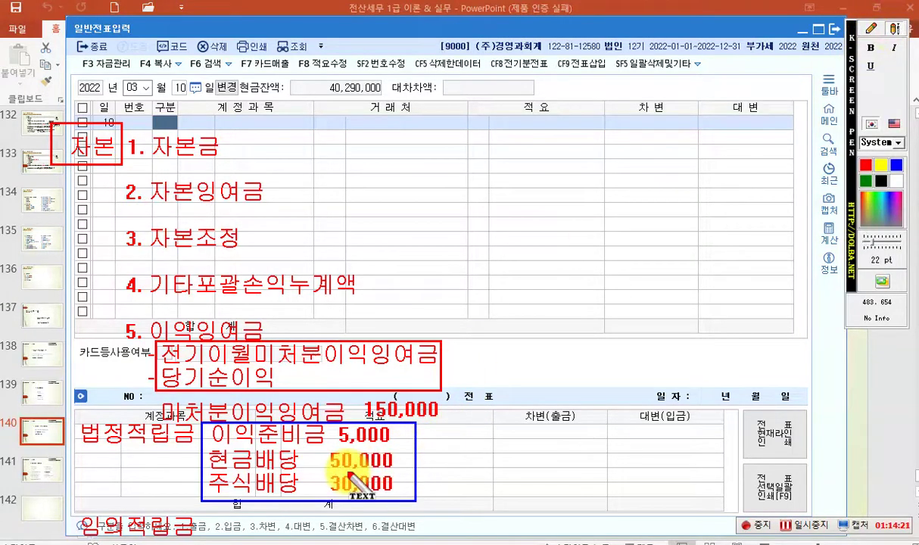
left_click(436, 463)
type("85,000")
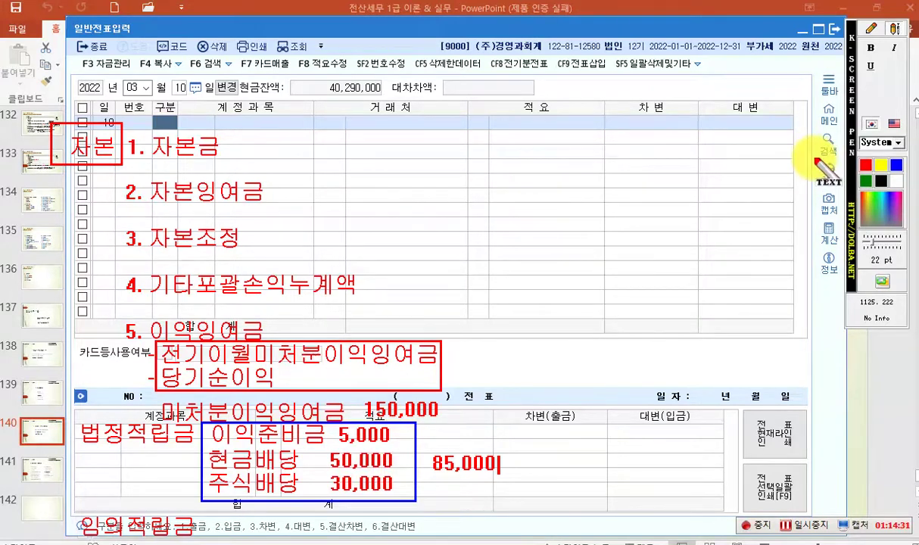
Write the red text note "65,000" on the 임의적립금 line, below the 85,000 note.
left_click(873, 31)
left_click(435, 524)
type("65,")
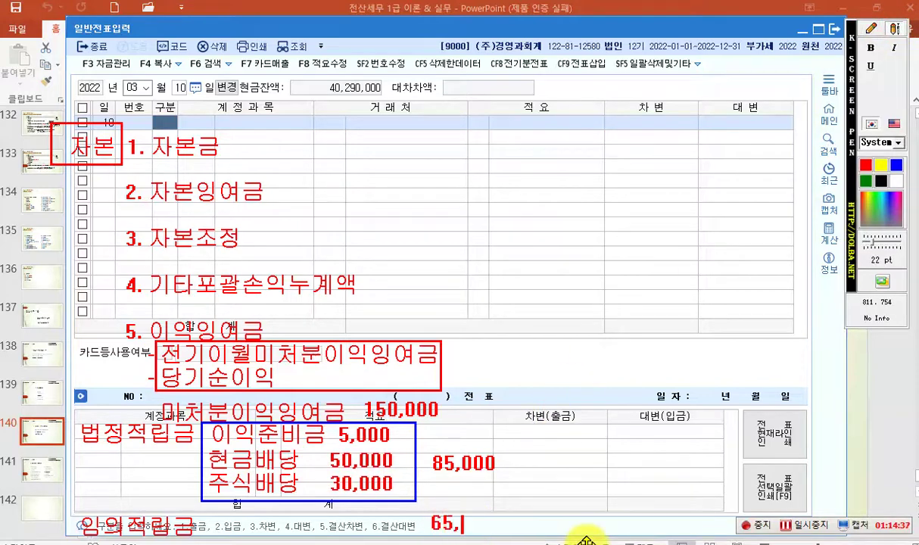
type("000")
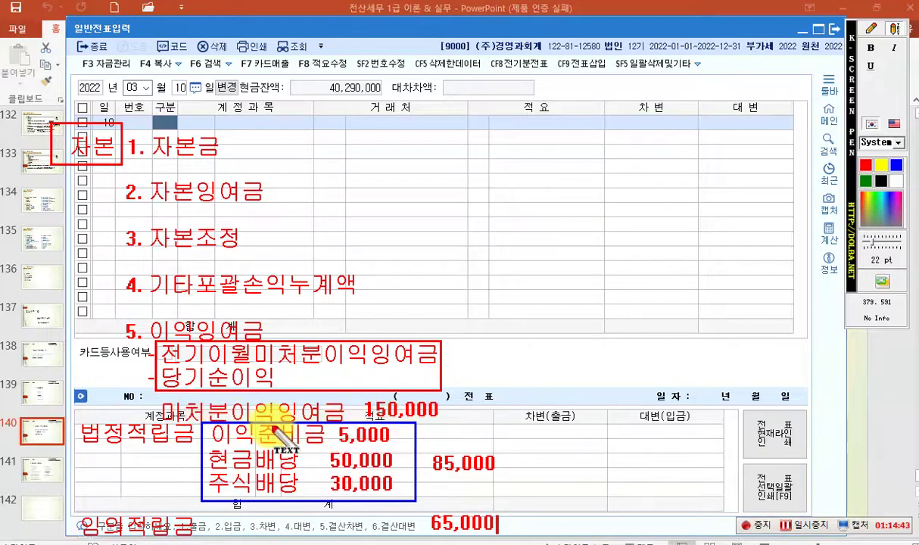
Circle the 85,000 note beside the blue frame with a red ellipse.
left_click(871, 28)
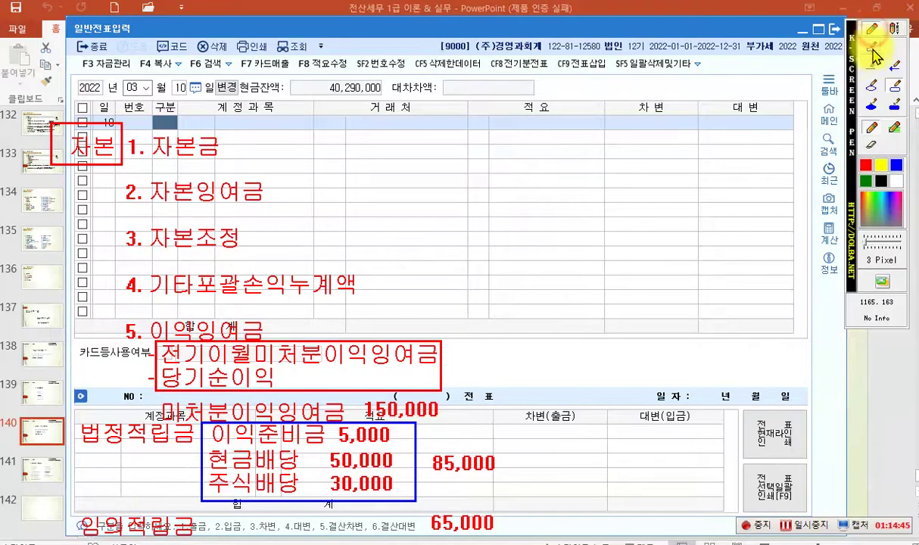
left_click(872, 85)
left_click(422, 437)
left_click_drag(492, 477, 507, 487)
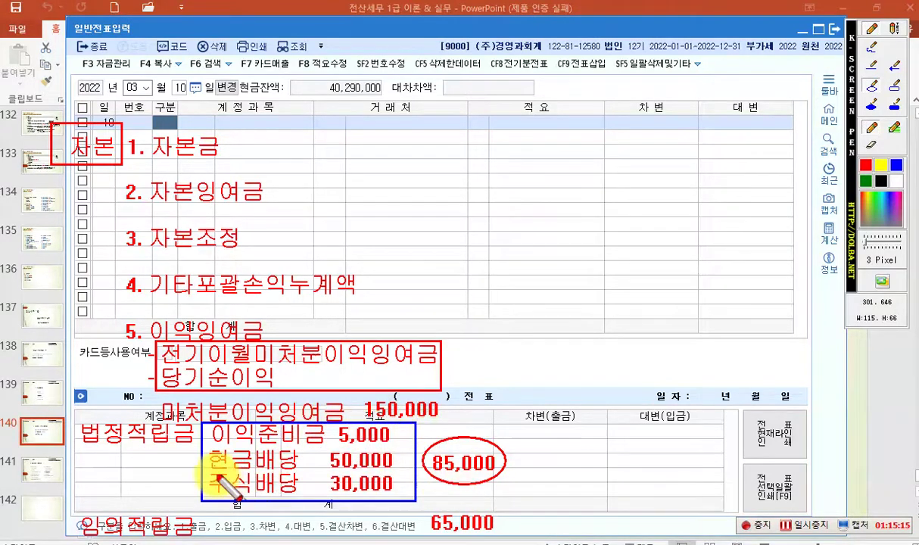
Write the debit entry "(차)미처분이익잉여금 85,000" as a blue text note over the voucher grid, beside 자본금.
left_click(894, 28)
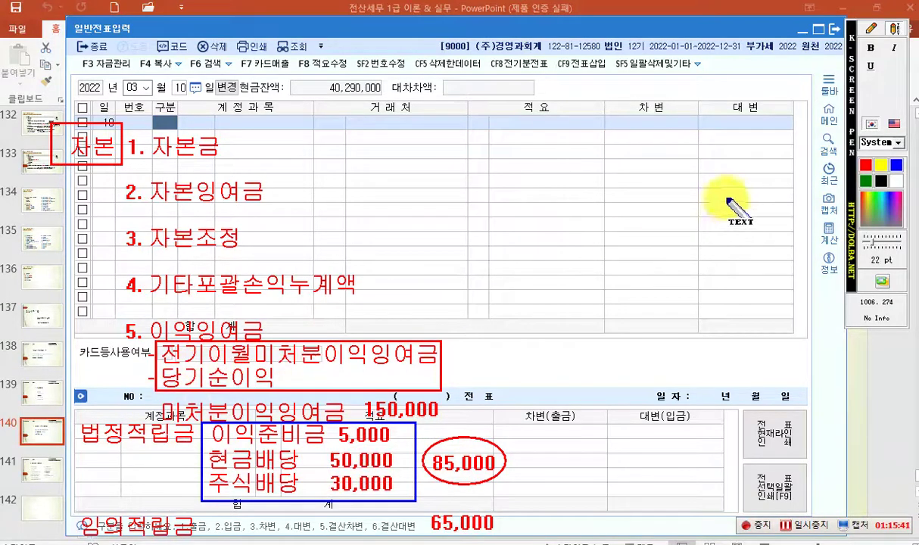
left_click(893, 29)
left_click(894, 30)
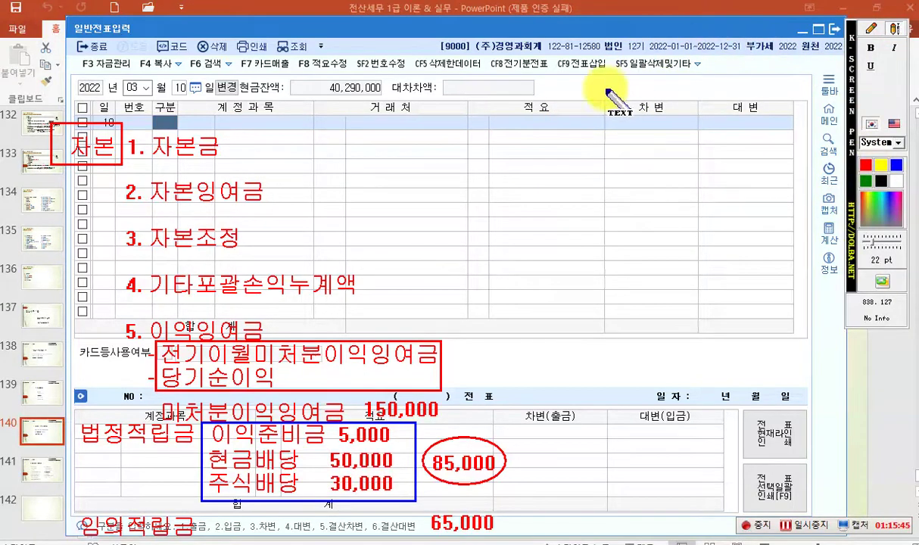
left_click(302, 136)
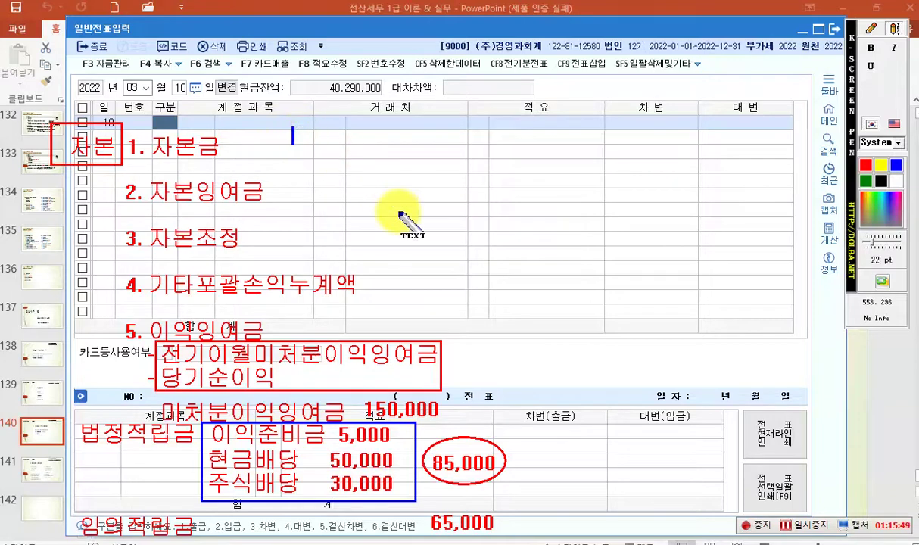
type("(차")
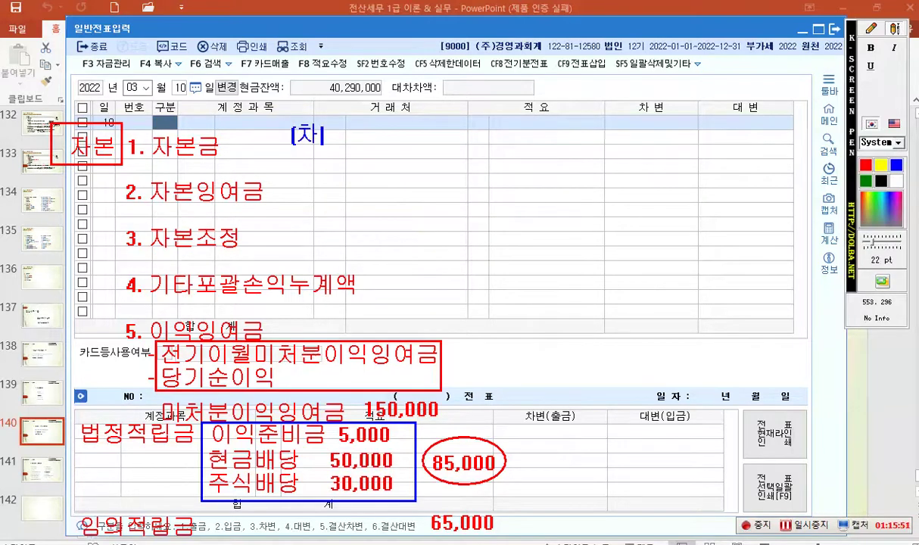
type(")미처부ㄴ이익잉여그")
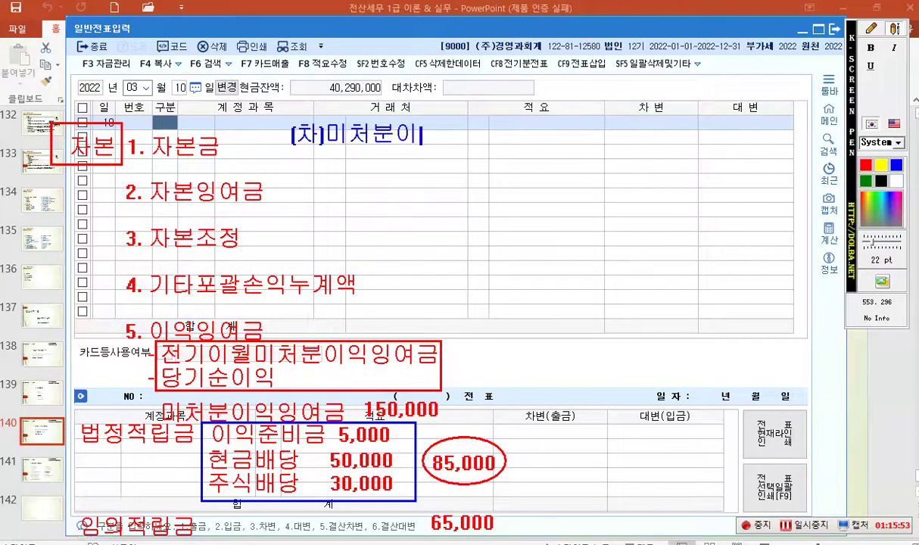
type("ㅁ ")
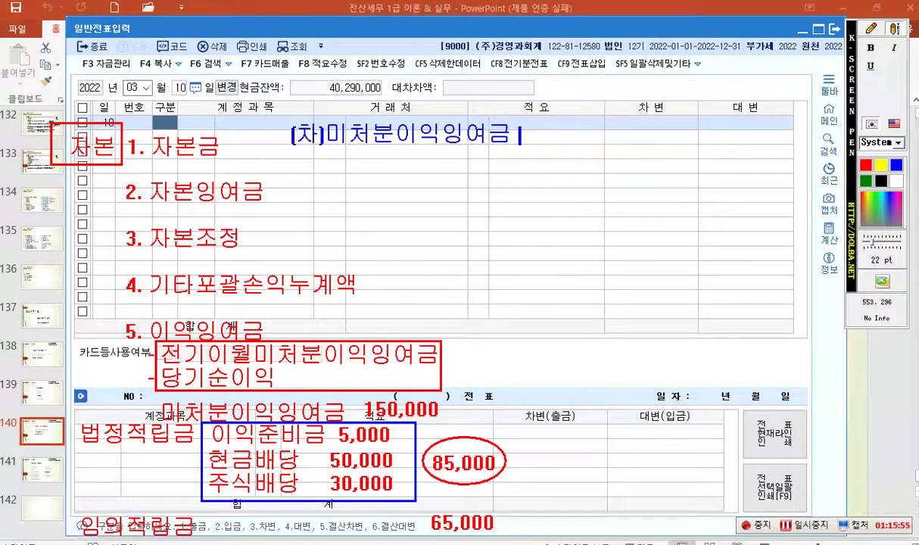
type("85,000")
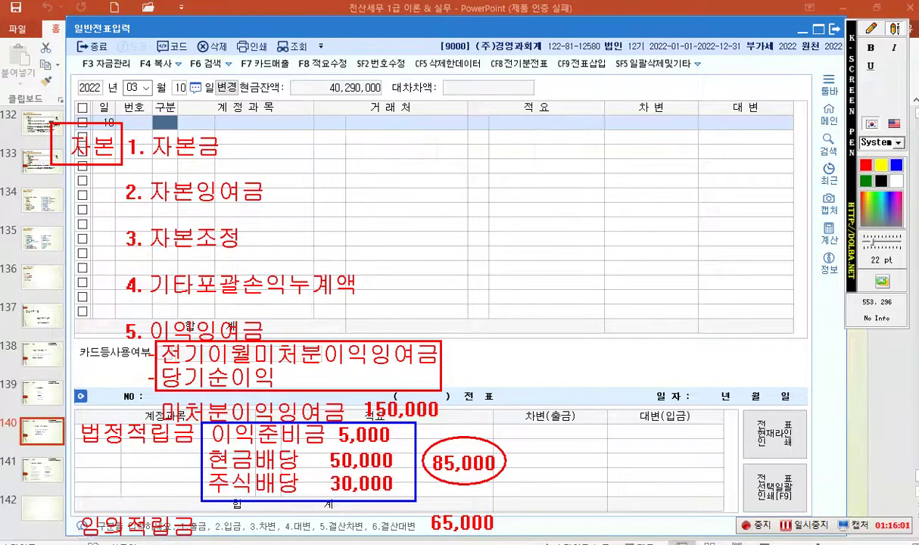
left_click(871, 28)
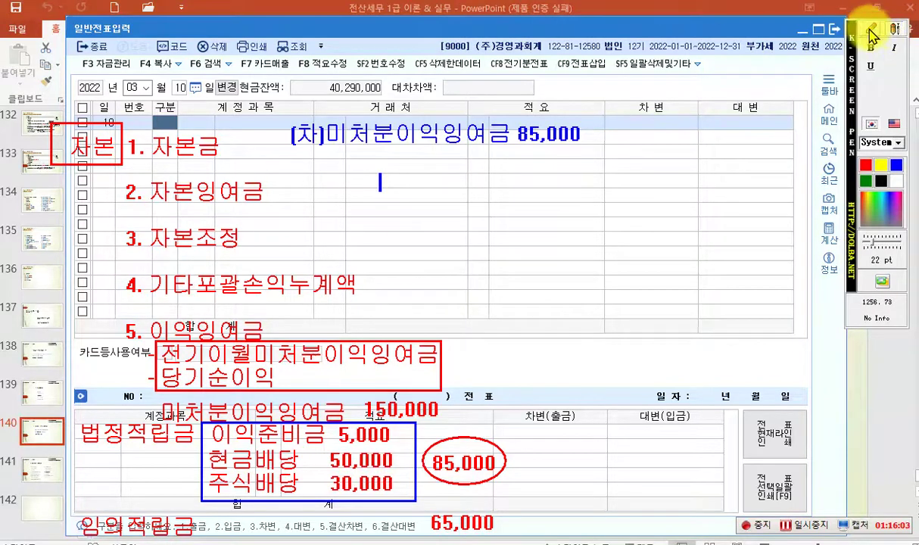
Write the credit entry "(대) 미지급배당금 50,000" in blue, indented below the debit entry.
left_click(894, 29)
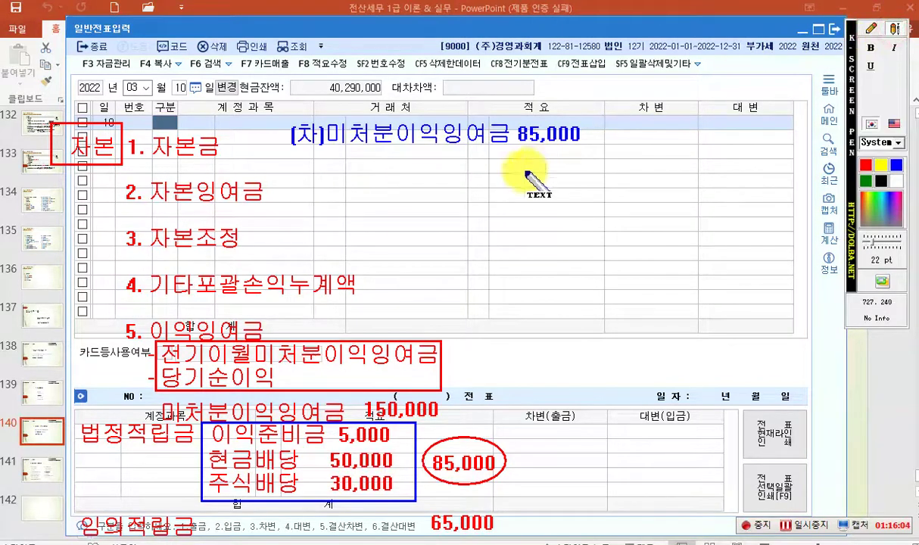
left_click(416, 171)
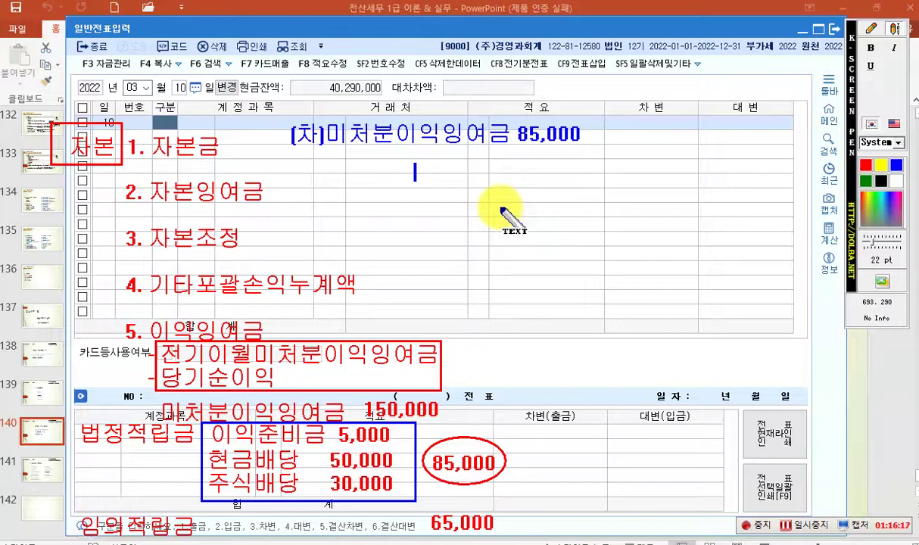
type("[대]")
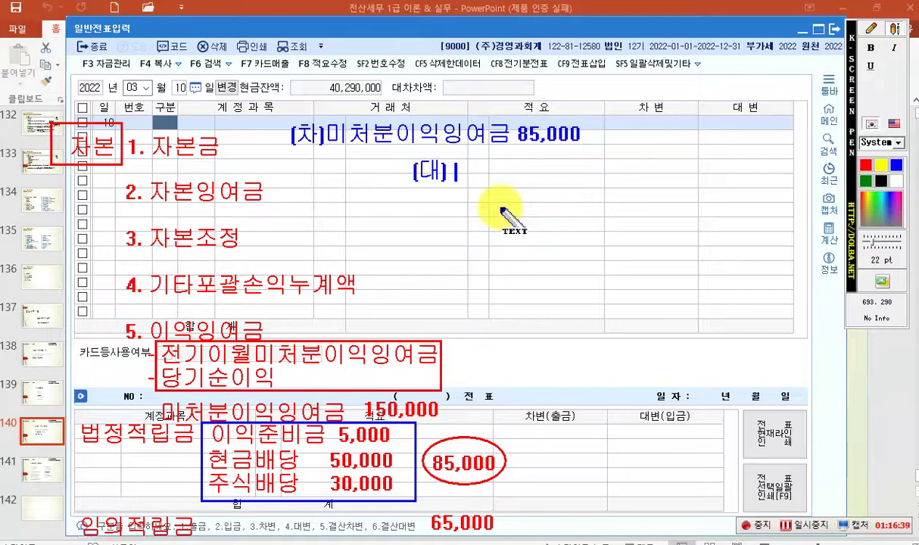
type("미지급")
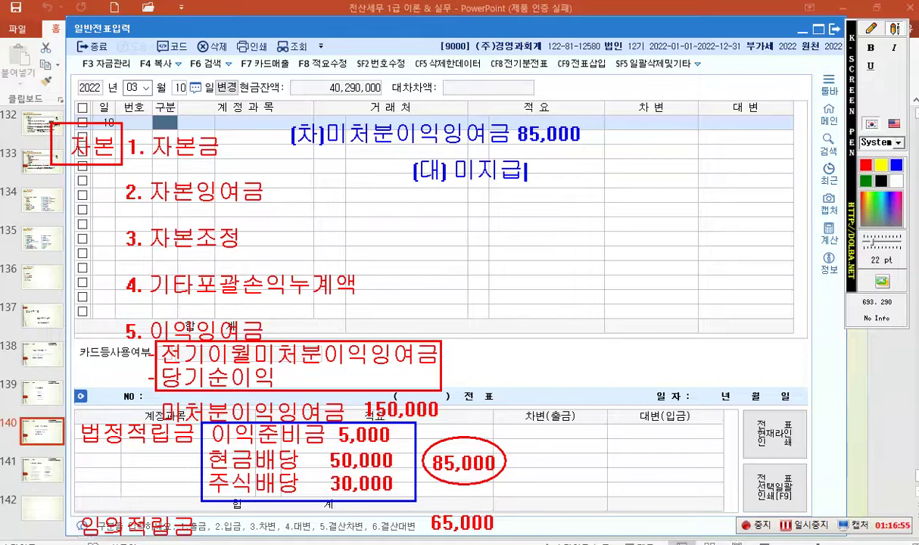
type("배당그")
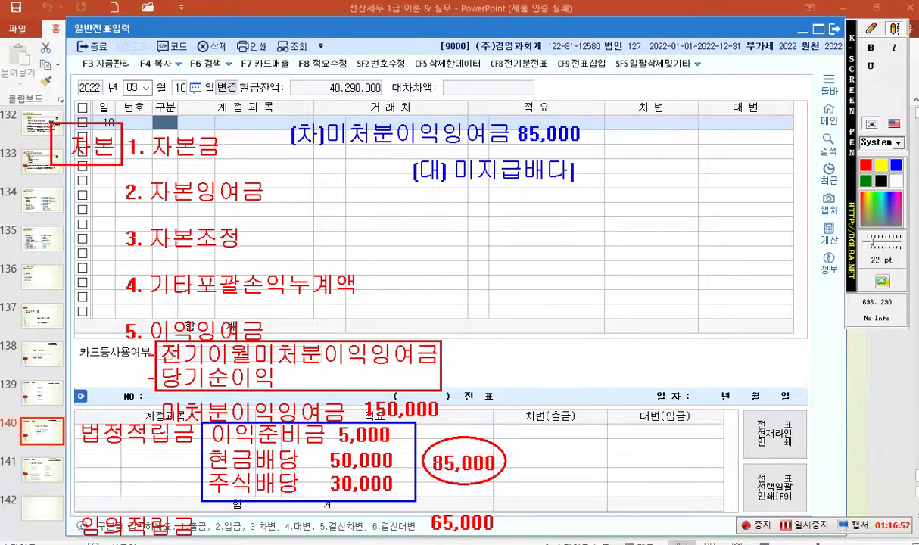
type("ㅁ")
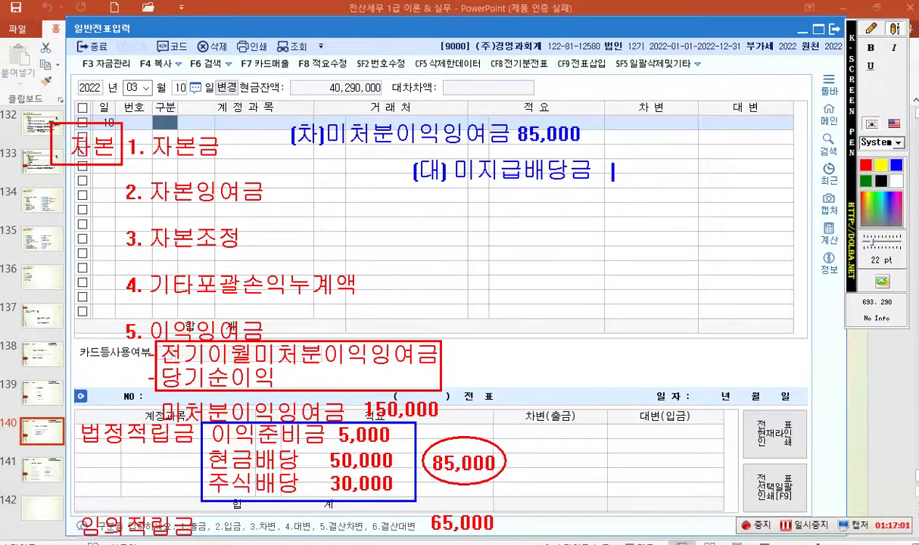
type("  50,000")
Add the credit line "미교부주식배당금 30,000" two lines below 미지급배당금 in the same note.
key("Return")
key("Return")
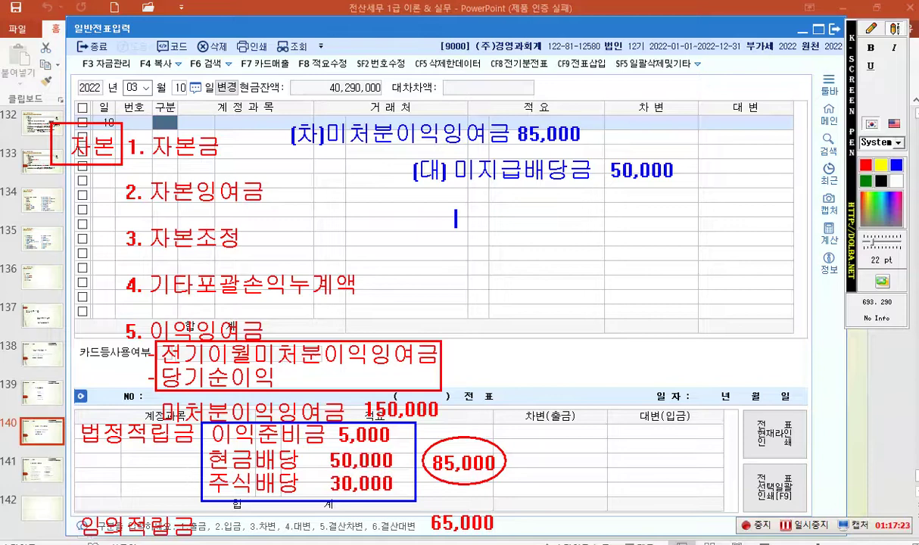
type("미교부")
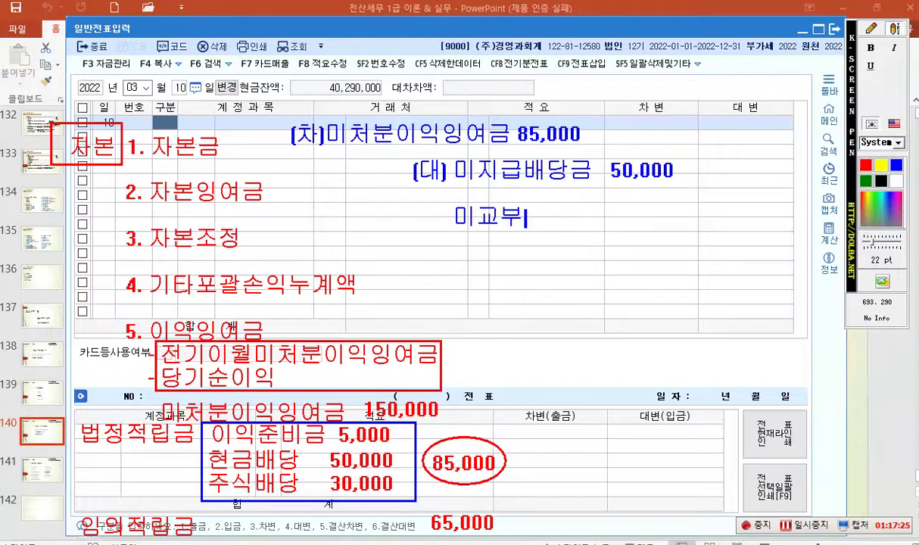
type("주식배")
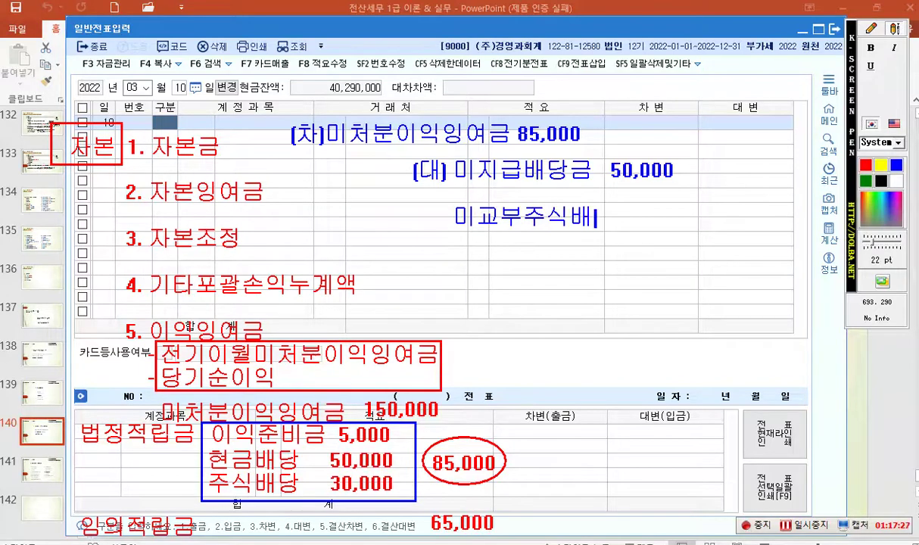
type("당금")
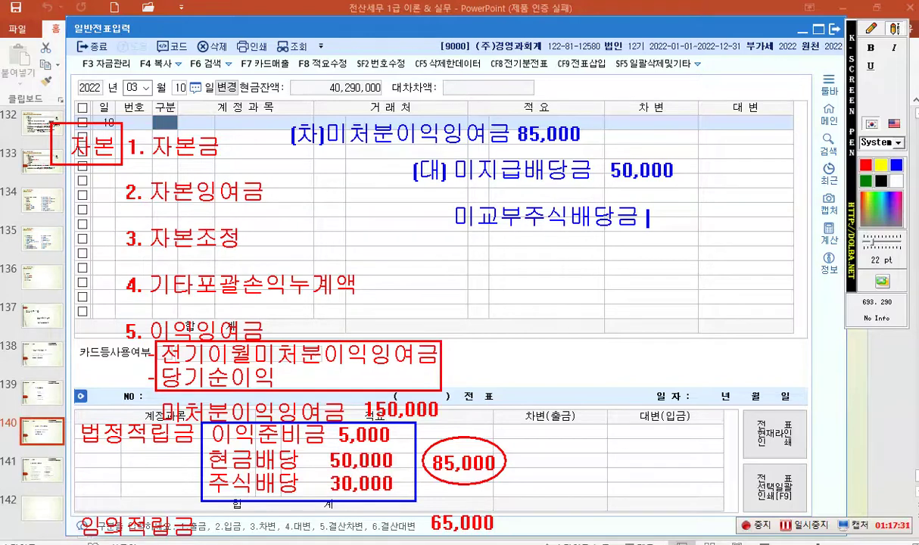
type(" 30,000")
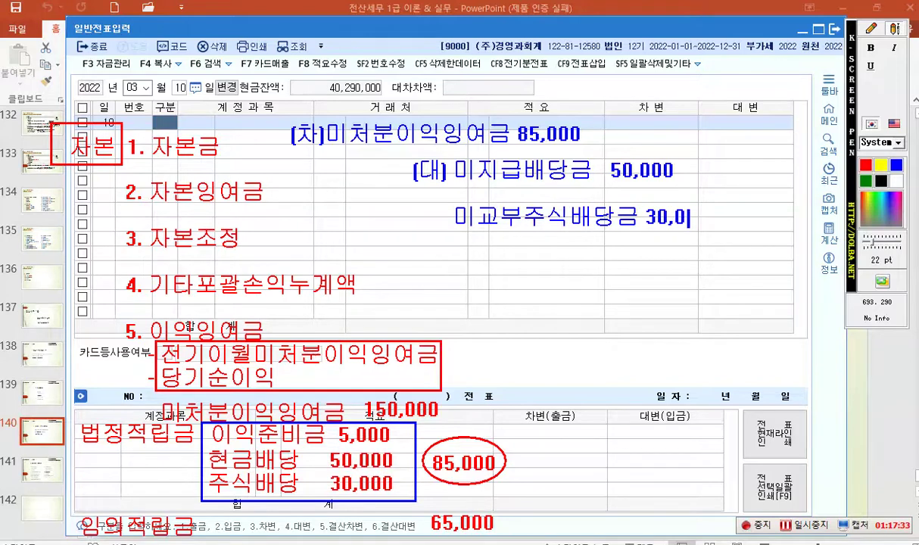
Add the credit line "이익준비금 5,000" two lines below 미교부주식배당금 and finish the text note.
key("Return")
key("Return")
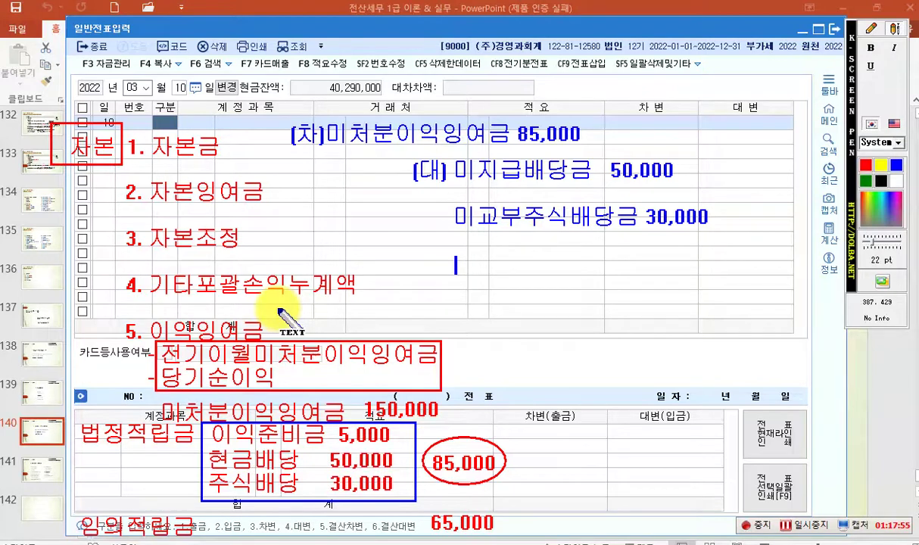
type("이익준")
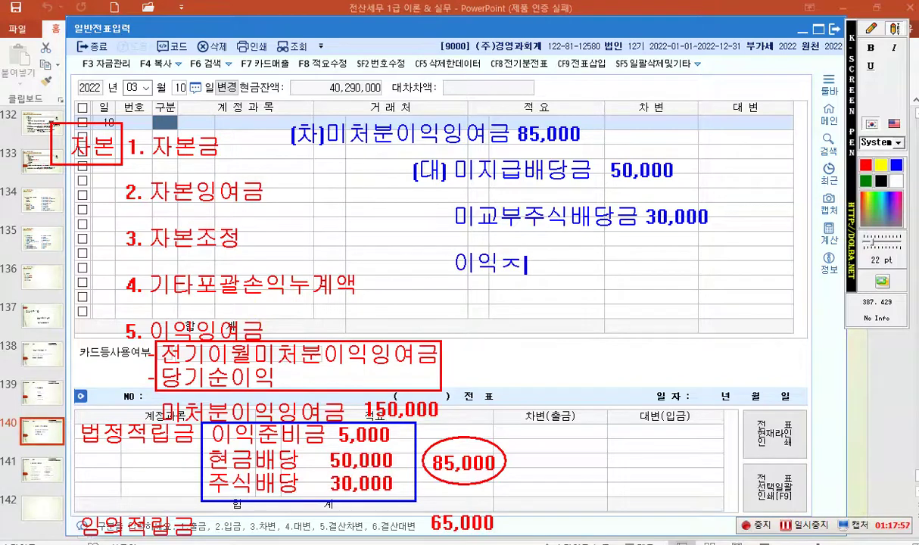
type("비금 ")
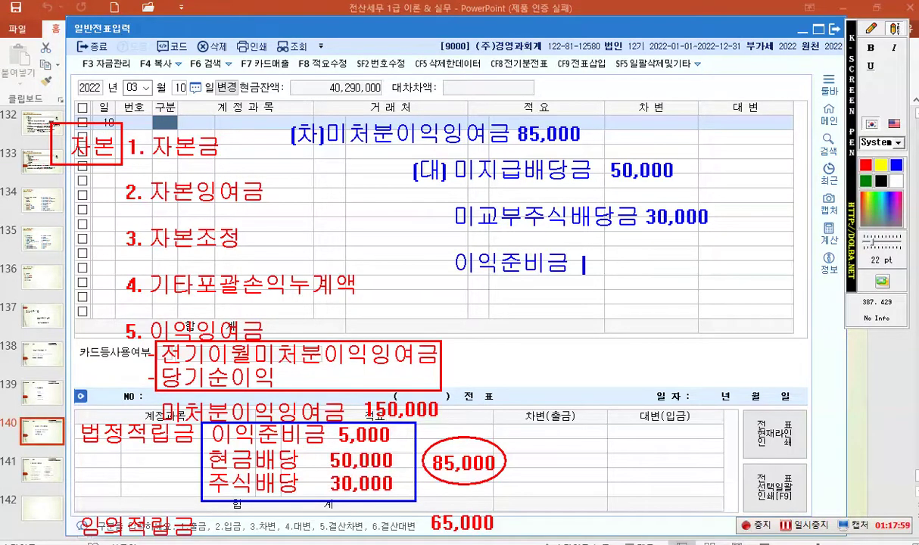
type("5,000")
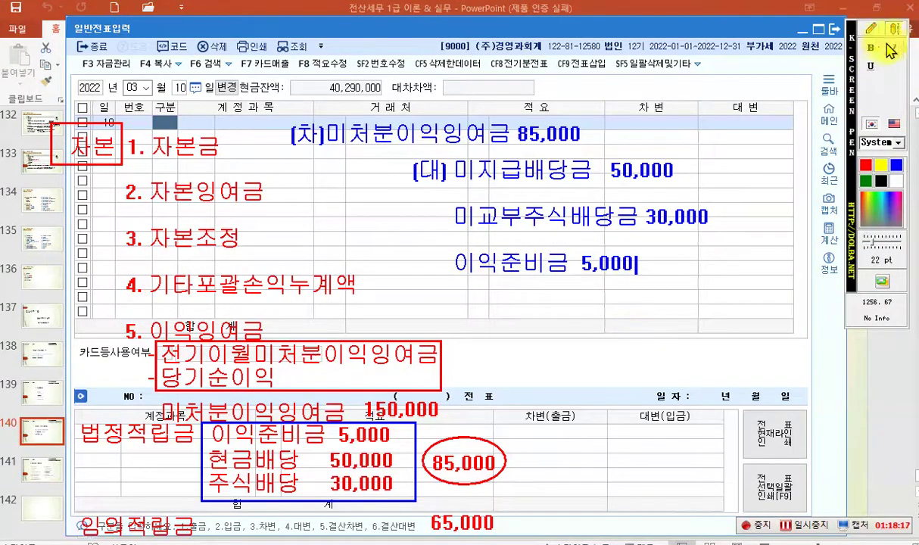
left_click(871, 28)
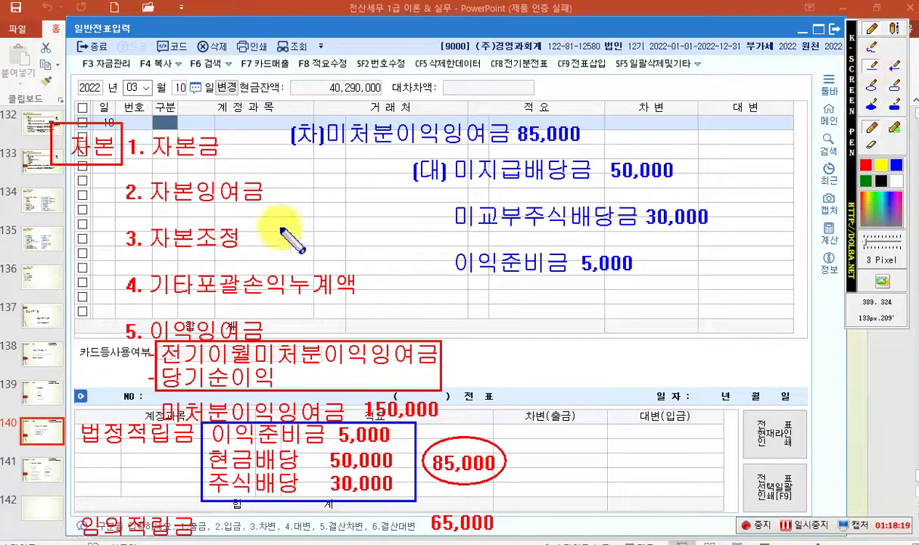
Draw a blue horizontal line below the 이익준비금 5,000 line and write the date "2021.03.10" in blue above the debit entry.
left_click_drag(380, 285, 748, 281)
left_click(894, 28)
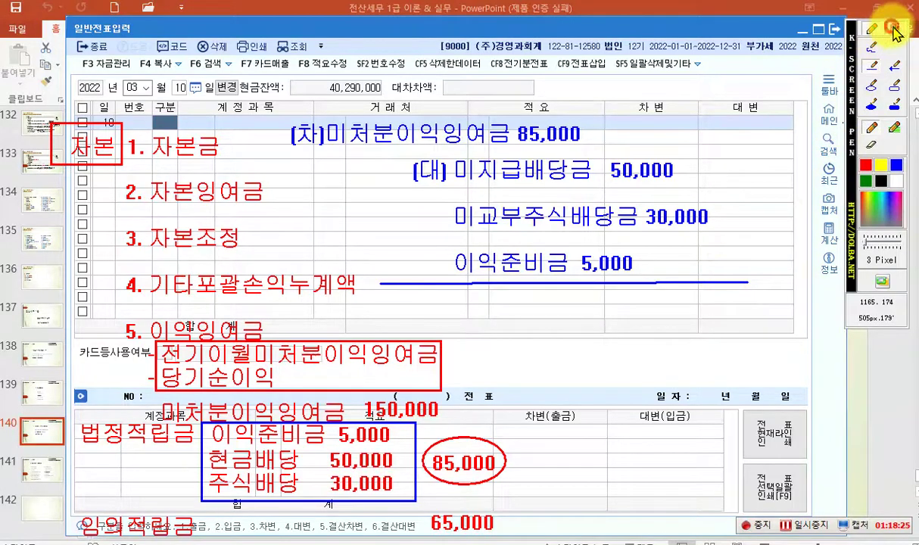
left_click(301, 97)
type("202")
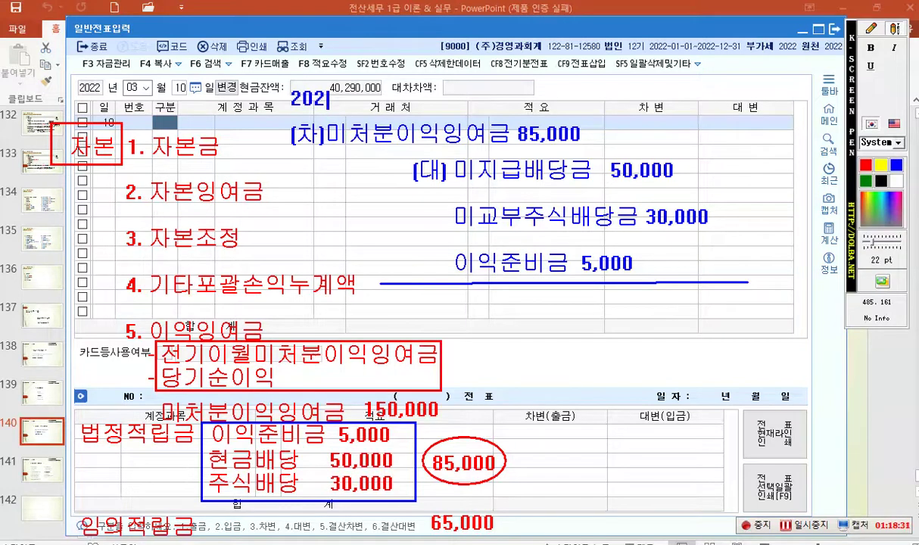
type("1.03.10")
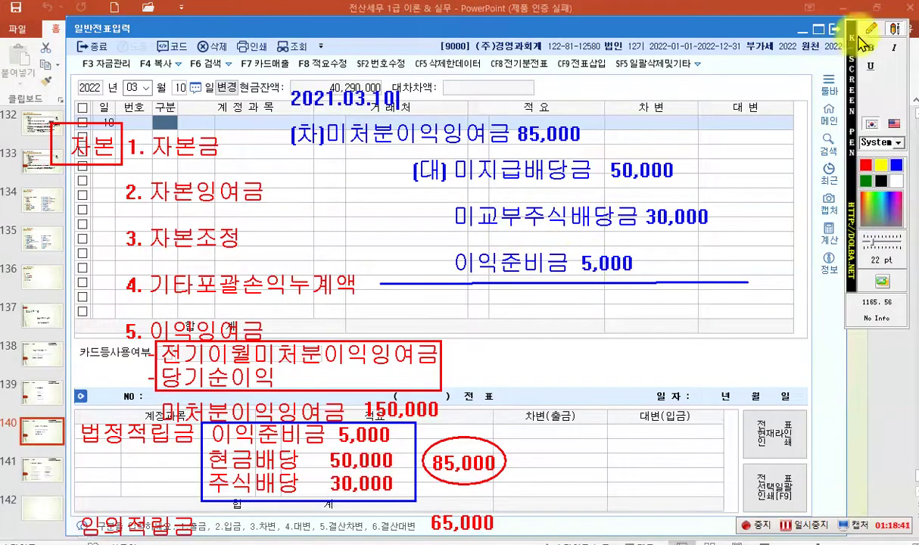
left_click(893, 32)
left_click(894, 30)
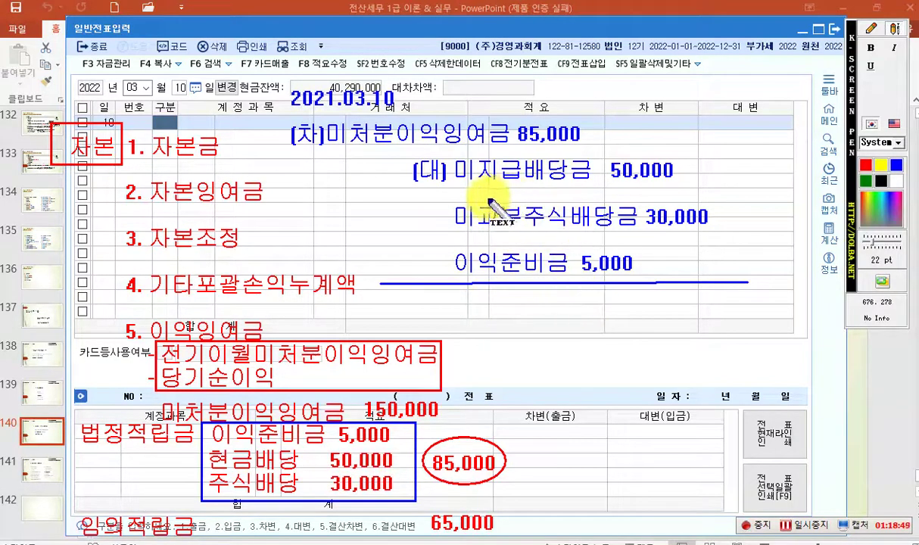
Draw red rectangles around 미지급배당금 and 미교부주식배당금 in the blue journal entry.
left_click(872, 31)
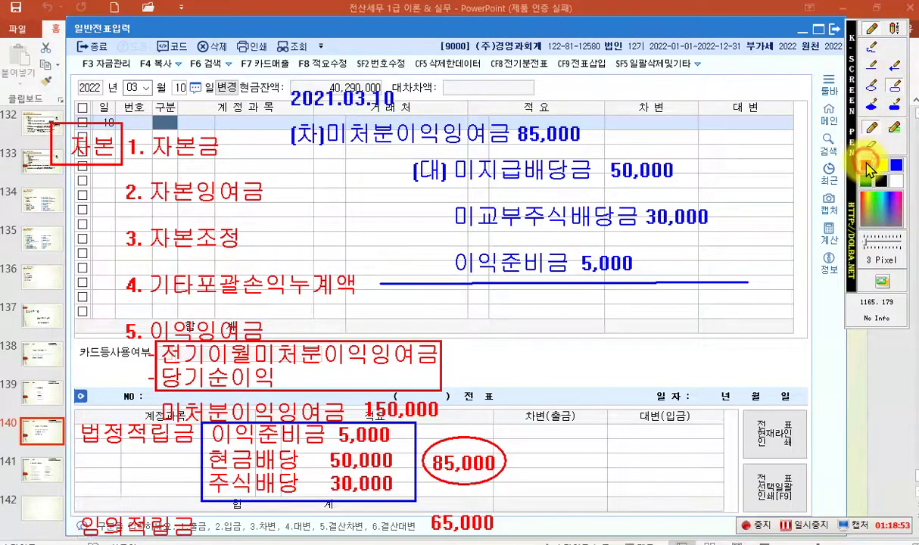
mouse_move(449, 149)
left_mouse_down()
mouse_move(522, 183)
mouse_move(603, 185)
left_mouse_up()
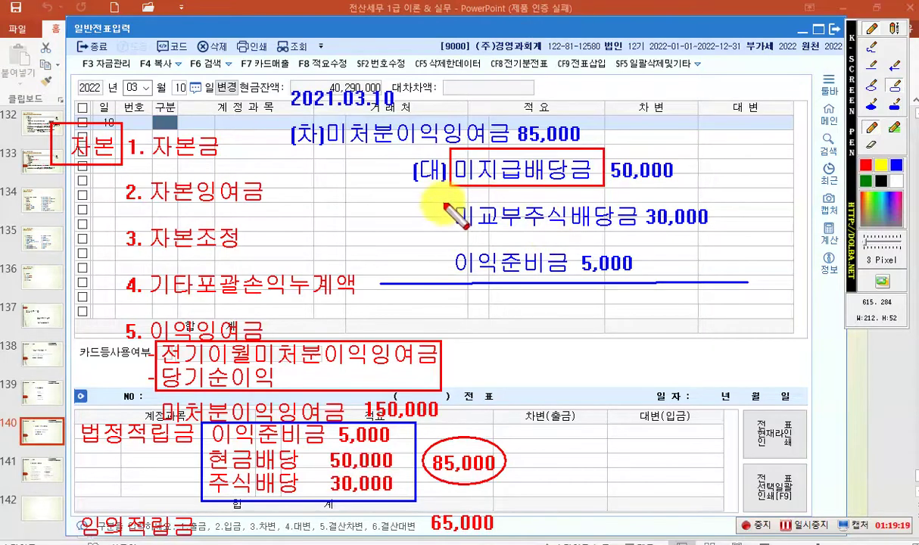
left_click_drag(446, 196, 643, 227)
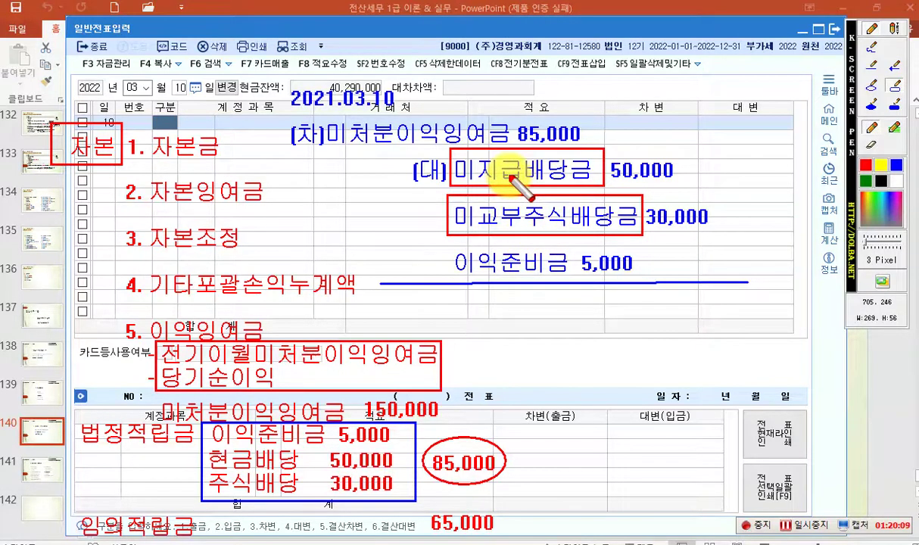
Write "부채" in red beside the 85,000 of the debit entry, above the 미지급배당금 line.
left_click(893, 28)
left_click(609, 136)
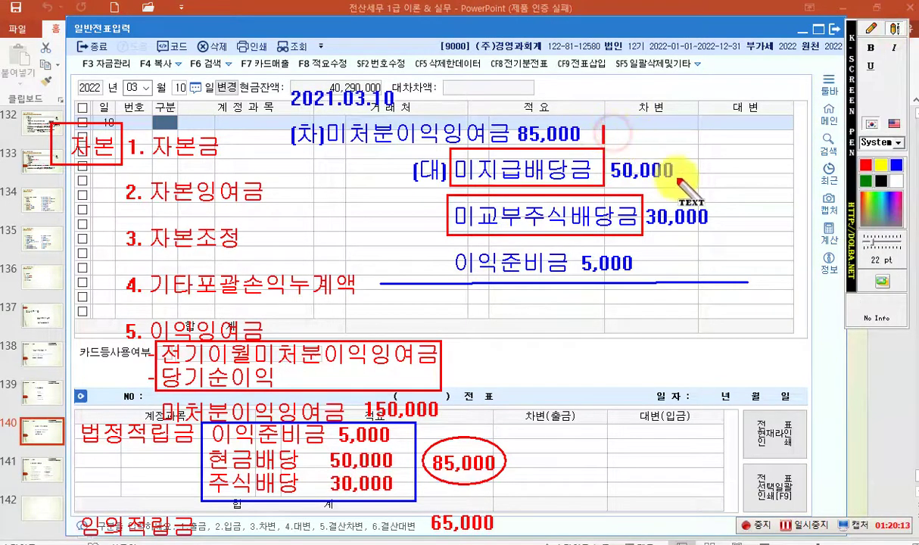
type("부채")
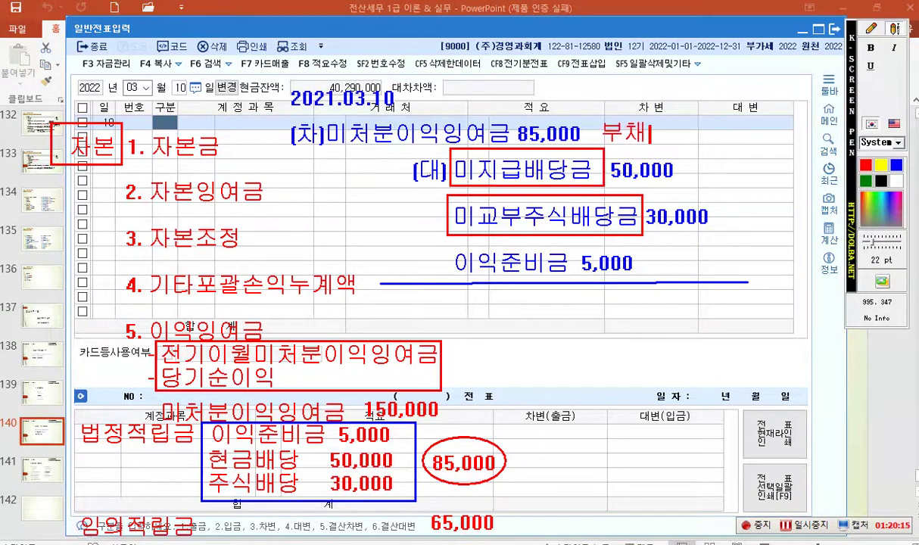
Circle 주식 within 미교부주식배당금 in red and write "발행" in red above its 30,000 amount.
left_click(870, 28)
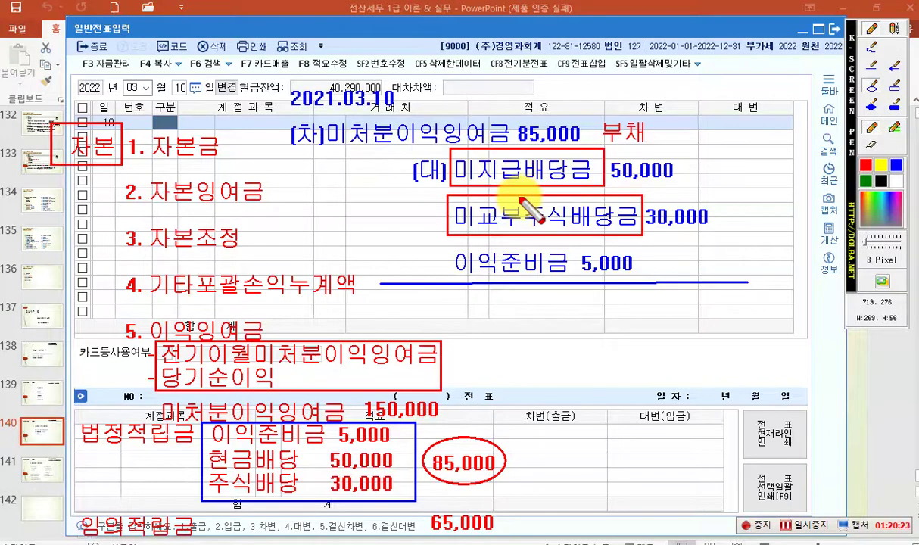
left_click_drag(518, 199, 576, 244)
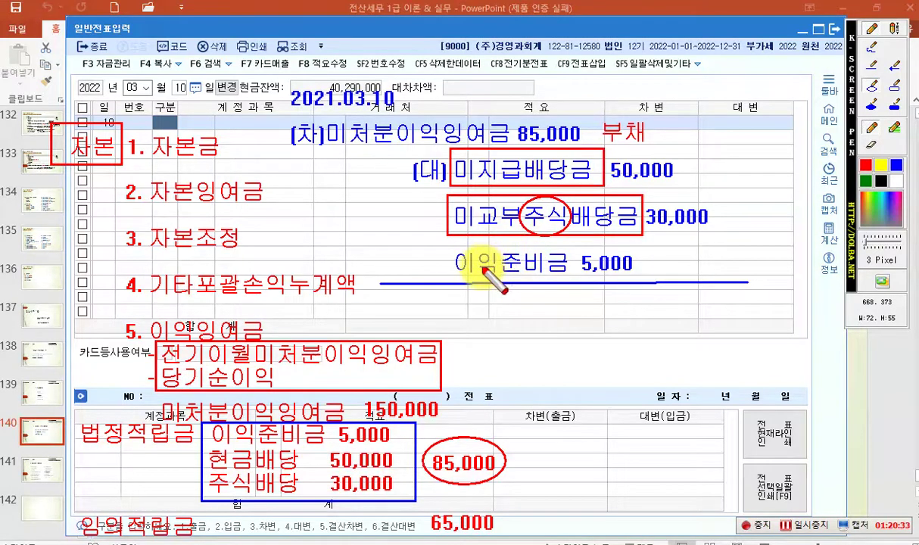
left_click(898, 32)
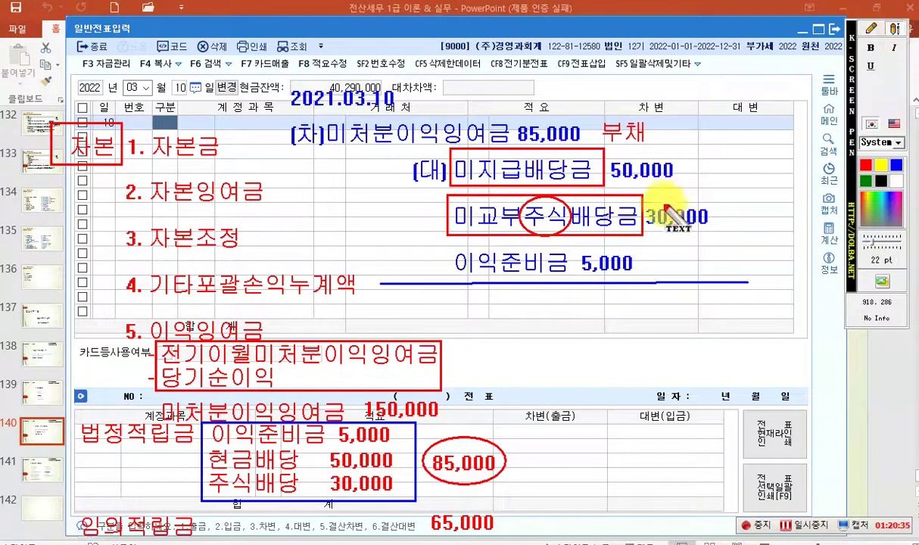
left_click(700, 184)
type("발")
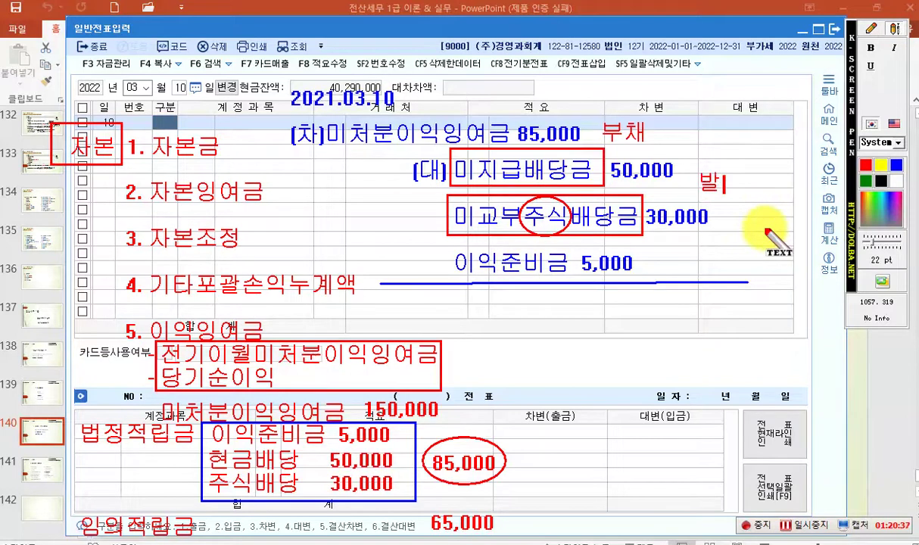
type("행")
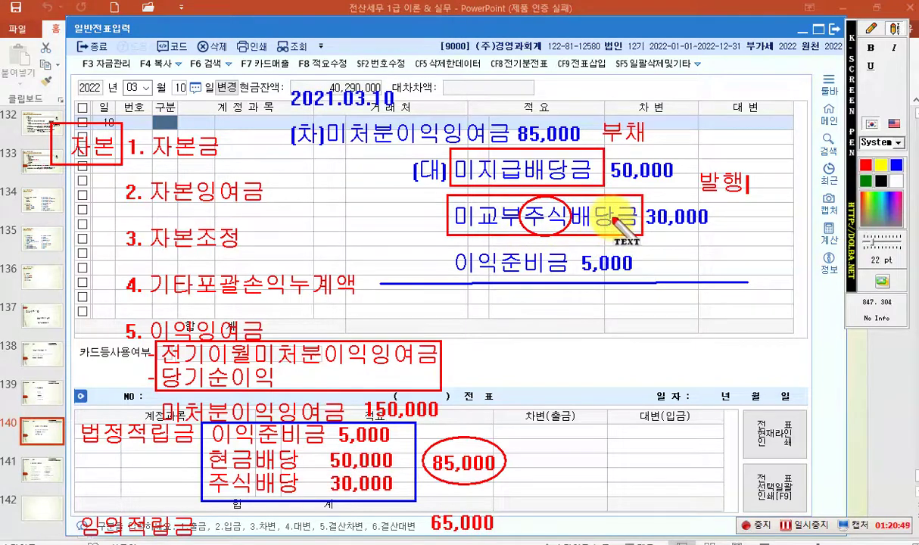
Box 자본조정 in red and write "차감" and "증가" in blue on two lines in front of it.
left_click(871, 28)
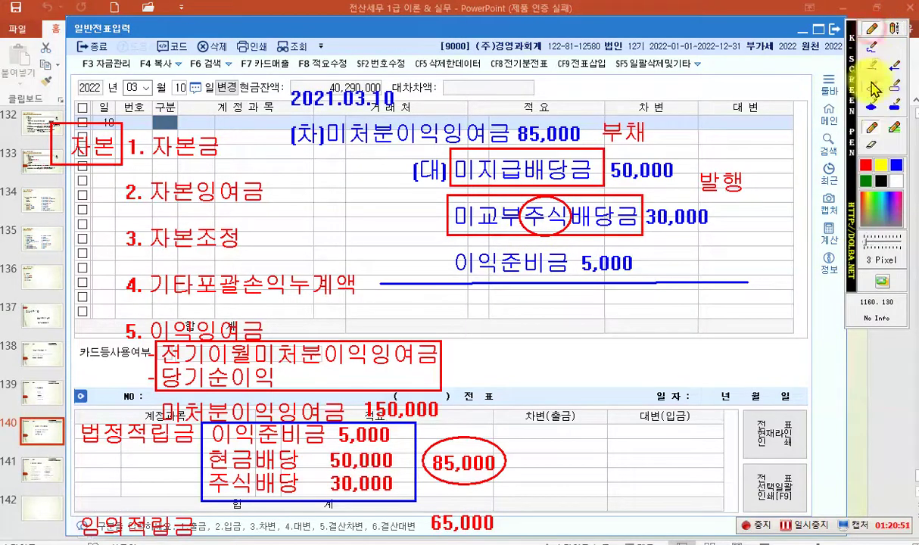
left_click_drag(149, 219, 248, 252)
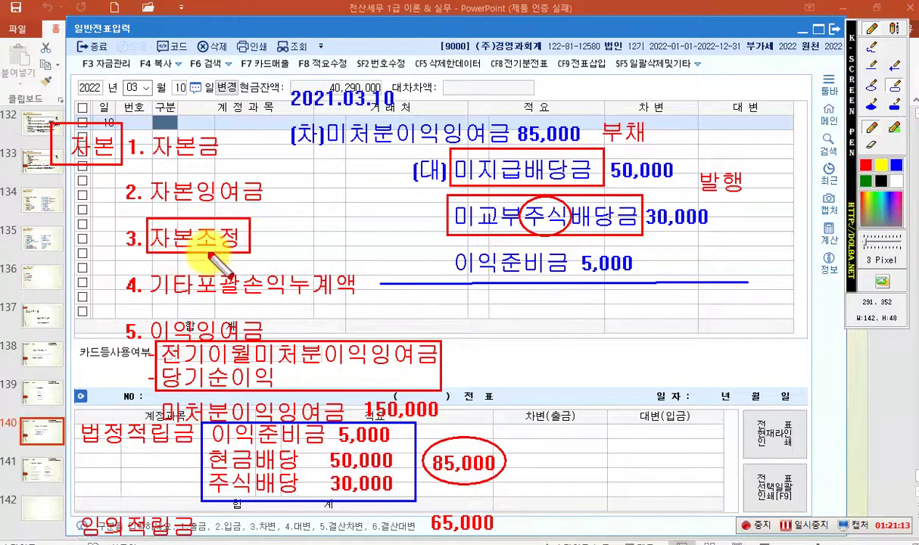
left_click(898, 32)
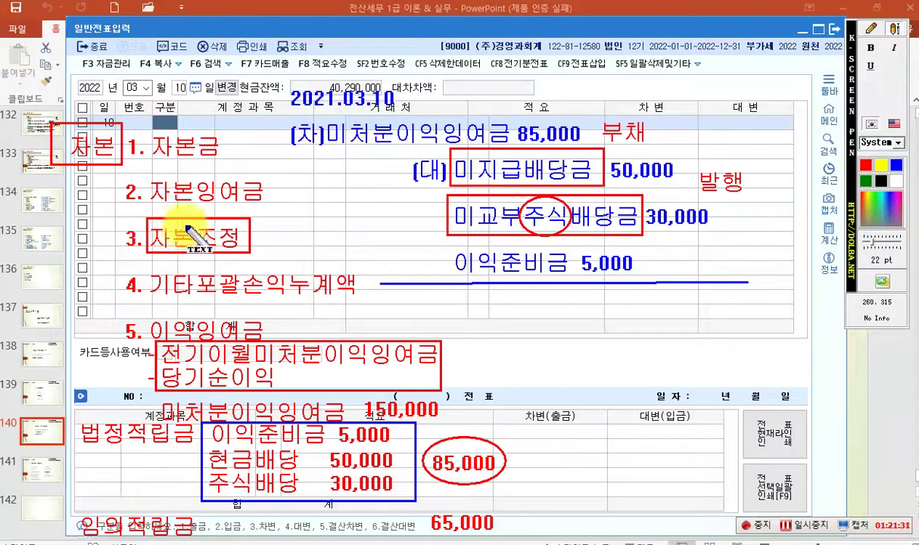
left_click(47, 225)
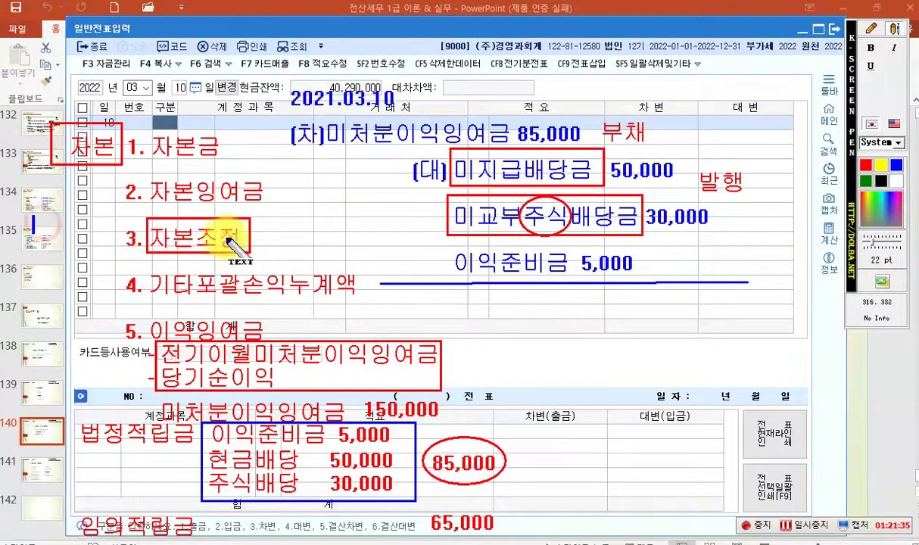
type("차감 ")
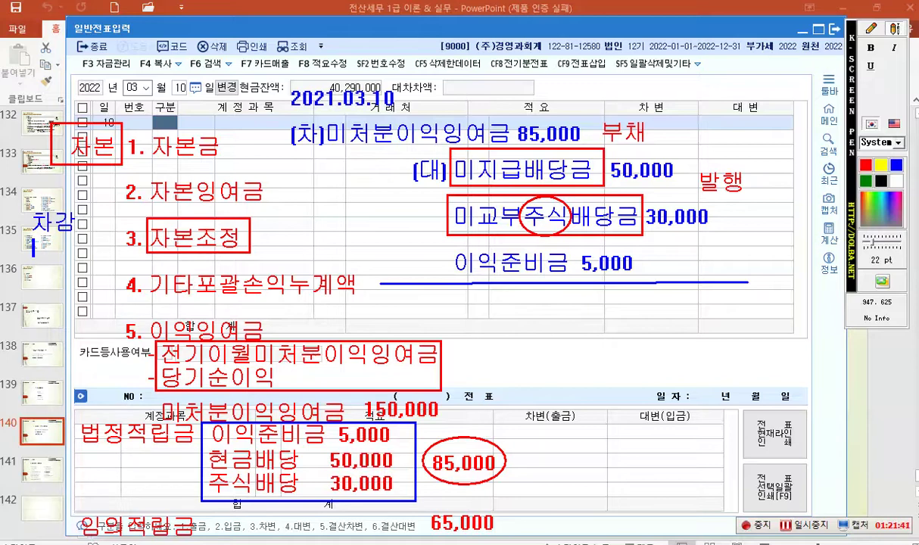
type("증가")
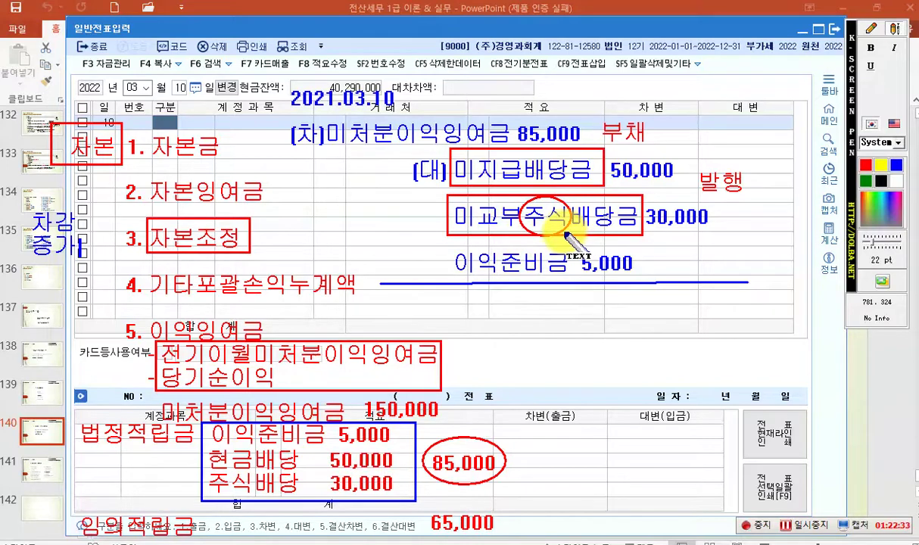
Draw a blue arrow from the boxed 미교부주식배당금 to the boxed 자본조정.
left_click(870, 28)
left_click(895, 66)
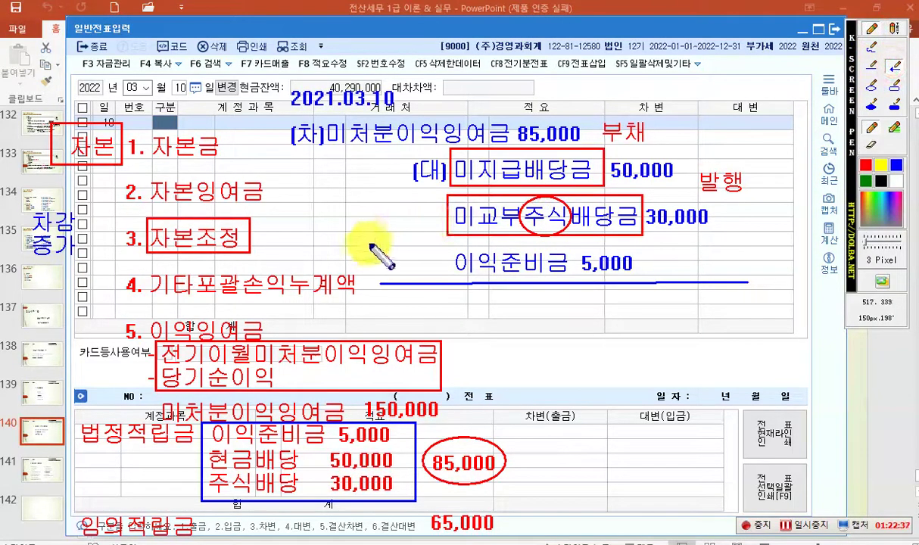
left_click_drag(267, 233, 259, 235)
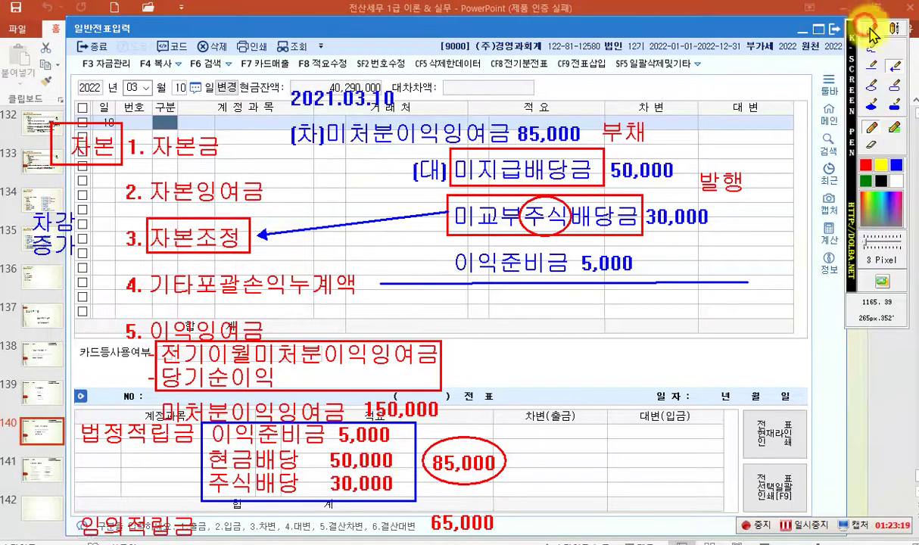
Write the payment entry "(차) 미지급배당금 50,000 (대) 현금....." in blue under the horizontal line.
left_click(894, 29)
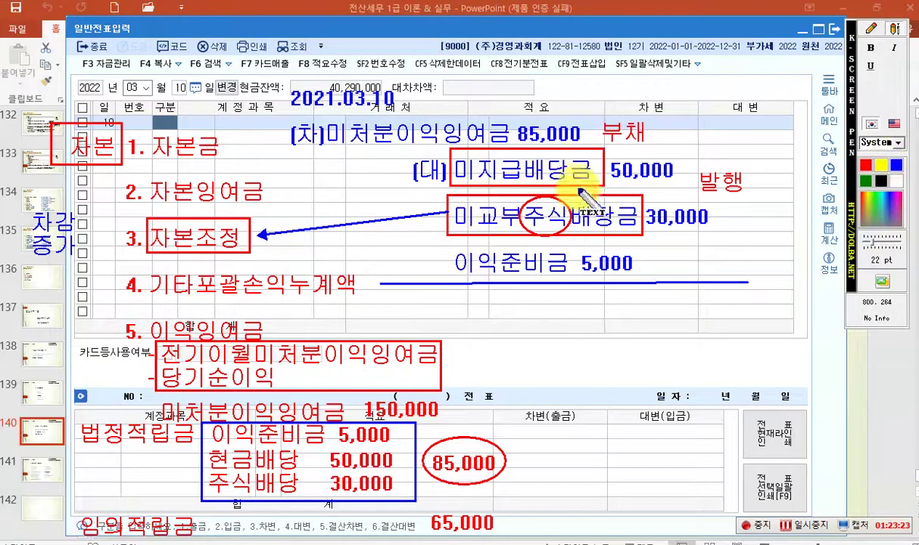
left_click(394, 304)
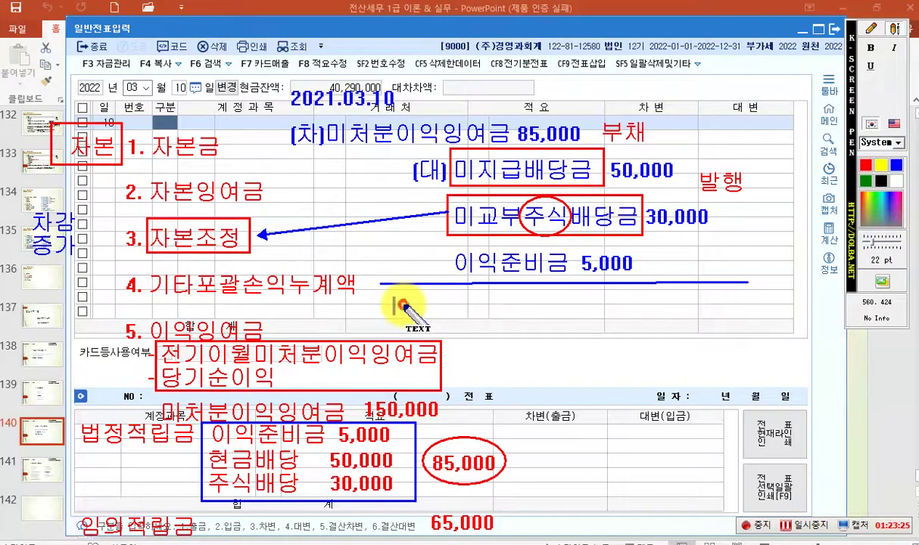
type("[차")
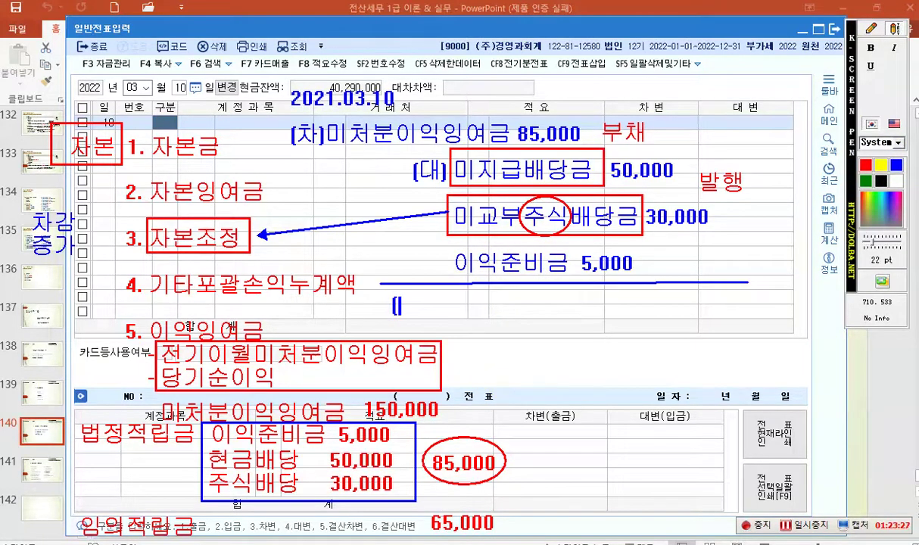
type(") 미")
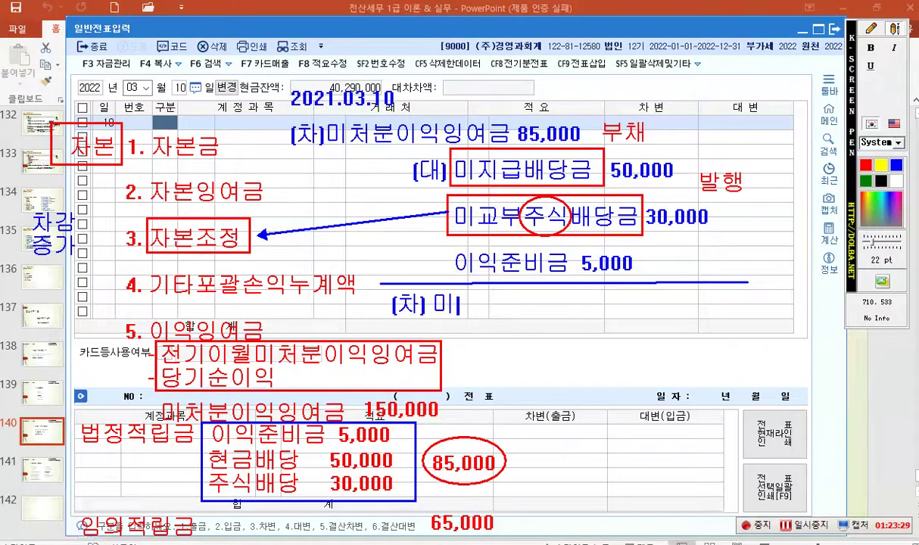
type("지그배당드")
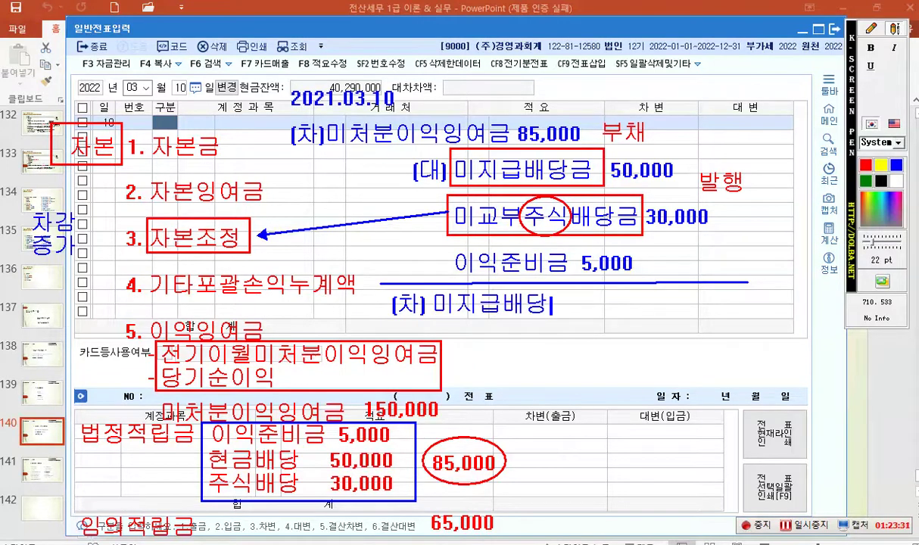
key("BackSpace")
type("금 50,00")
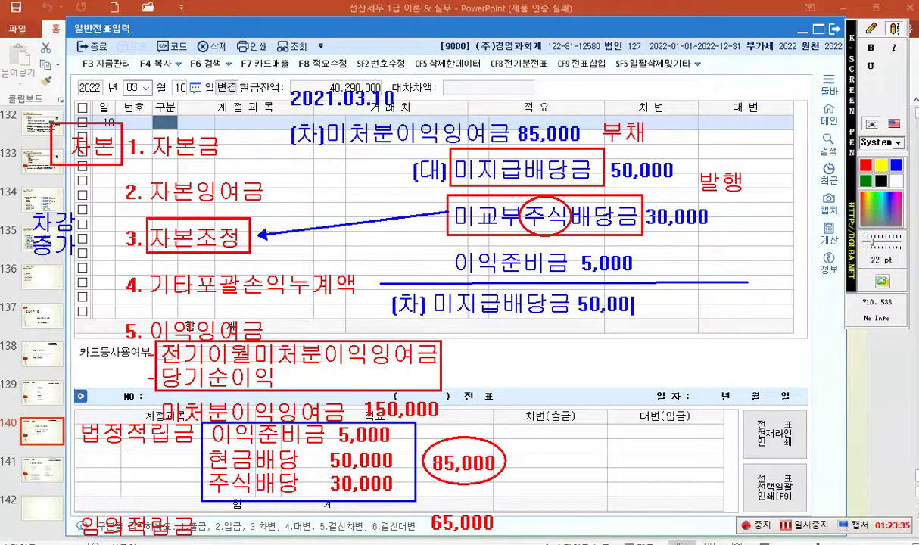
type("0 (대) 현금.....")
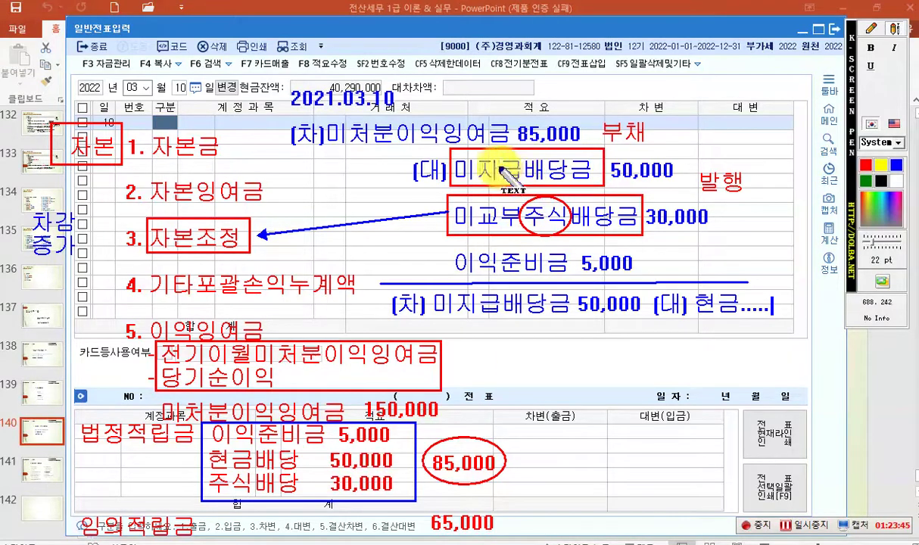
left_click(870, 28)
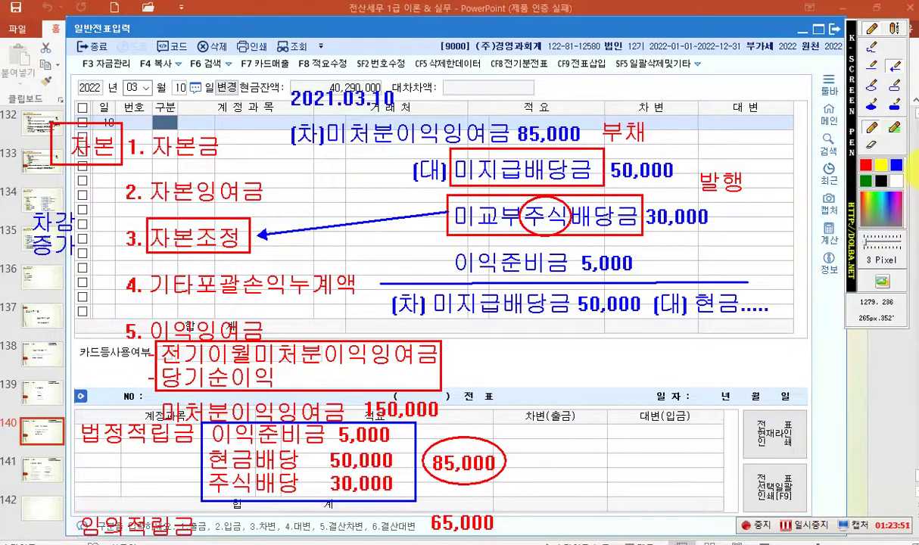
Write the stock-dividend entry "(차) 미교부주식배당금 30,000" and "(대) 자본금 30,000" in blue on two lines beneath the cash payment entry.
left_click(894, 30)
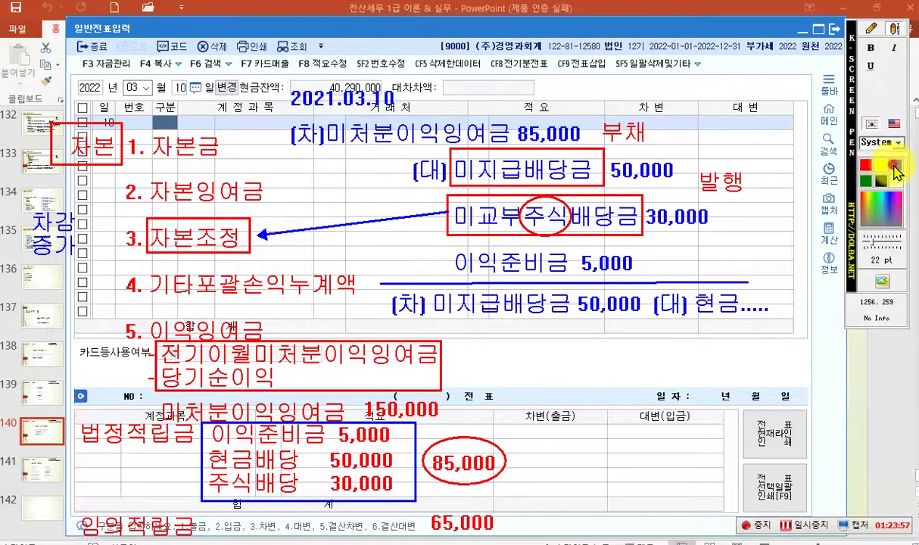
left_click(458, 360)
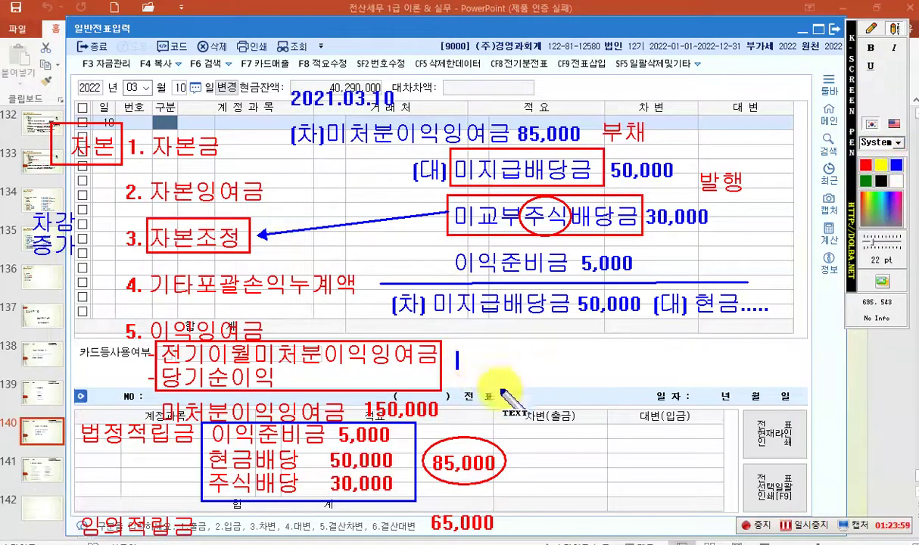
type("(")
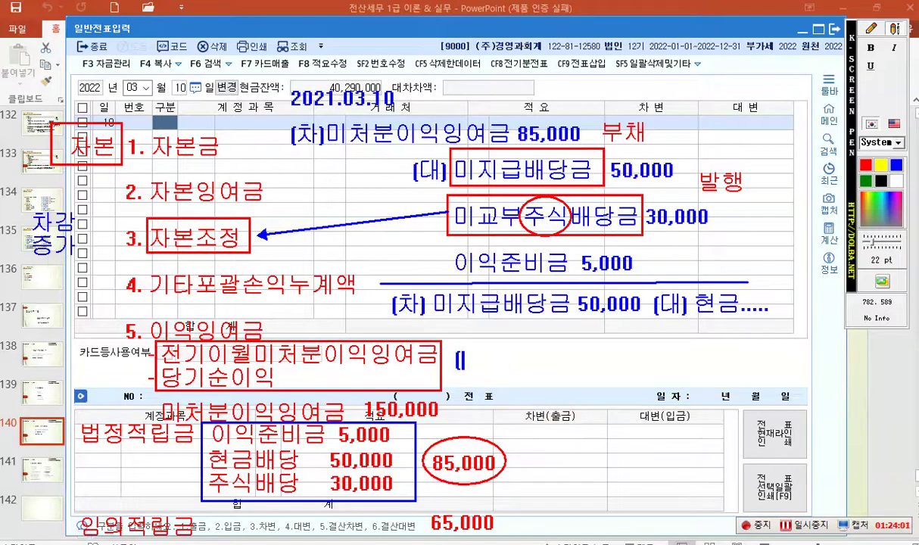
type("ㅊ")
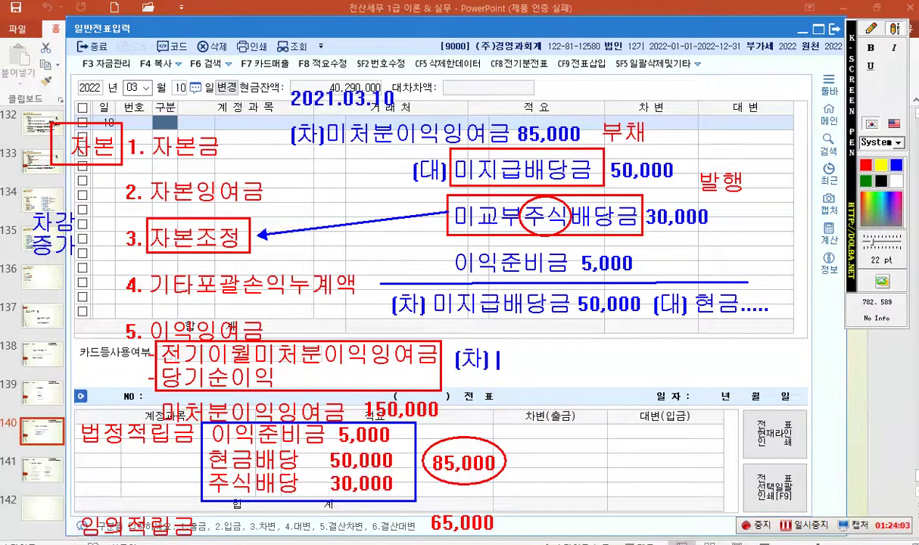
type("교부주식밷")
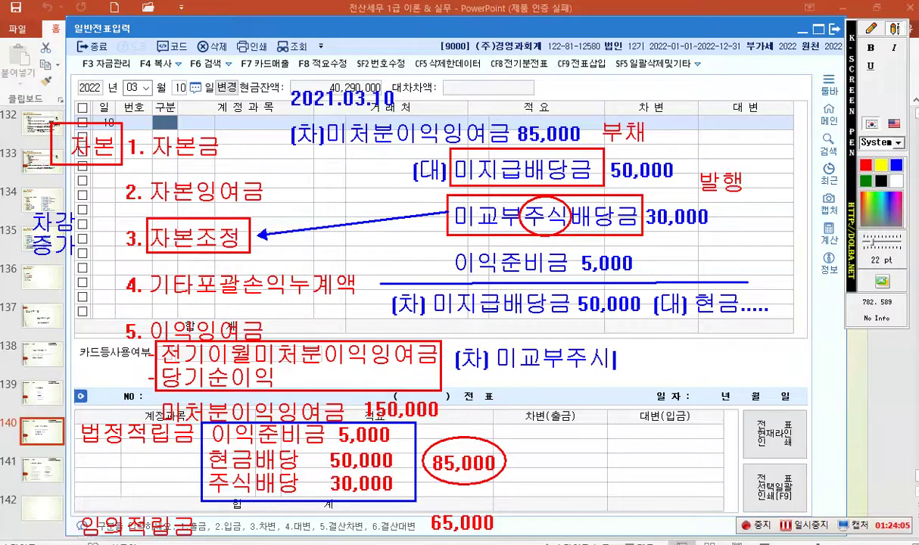
type("당ㄱ")
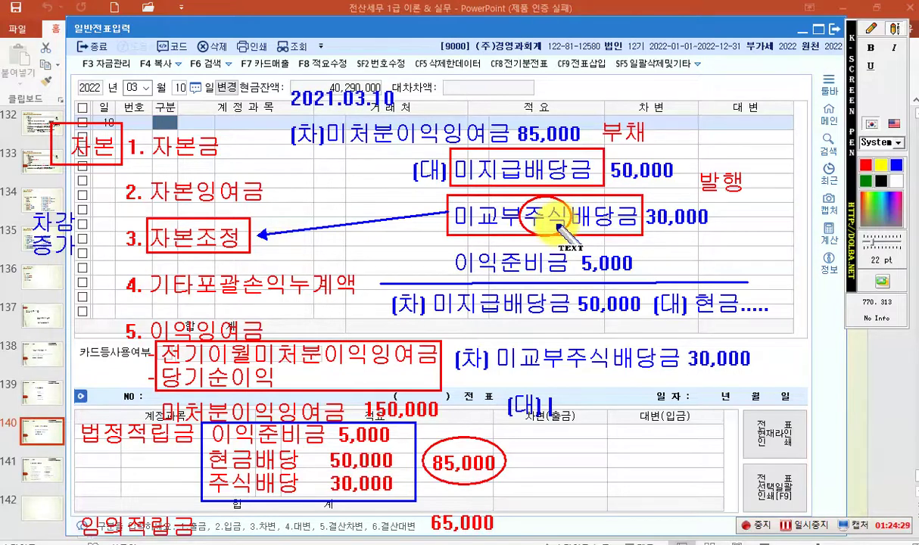
type("자본금 30,000")
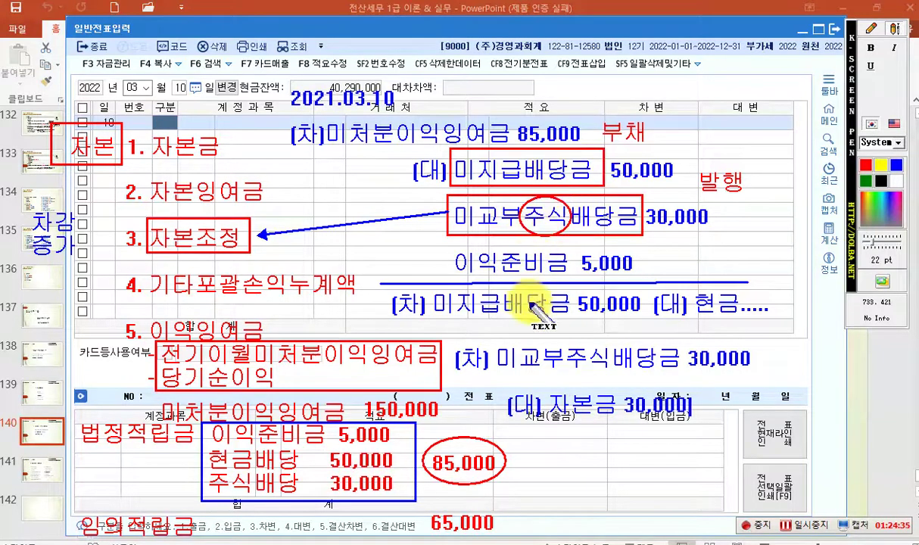
Circle 자본금 30,000 in the stock-dividend entry in red and box the whole 미지급배당금 payment entry in red.
left_click(871, 30)
left_click(870, 84)
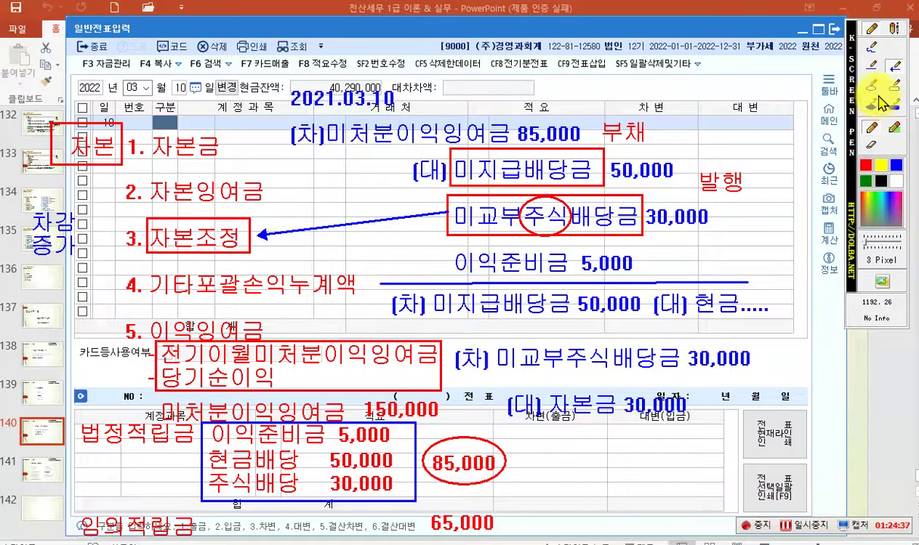
left_click(865, 164)
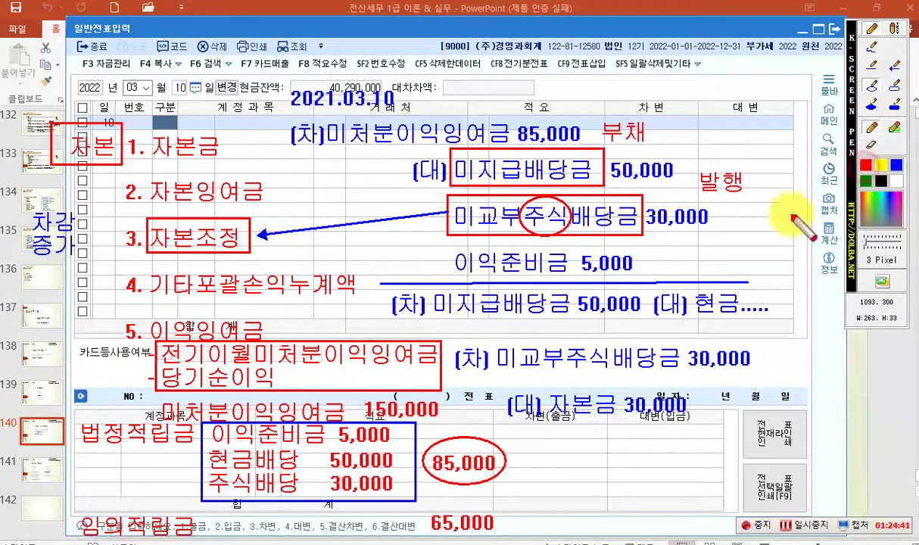
left_click_drag(545, 376, 696, 442)
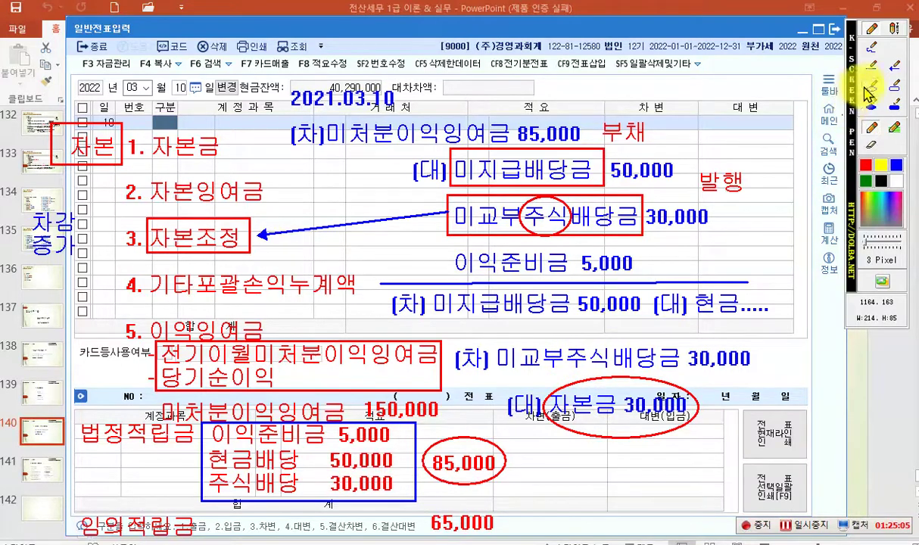
left_click(895, 87)
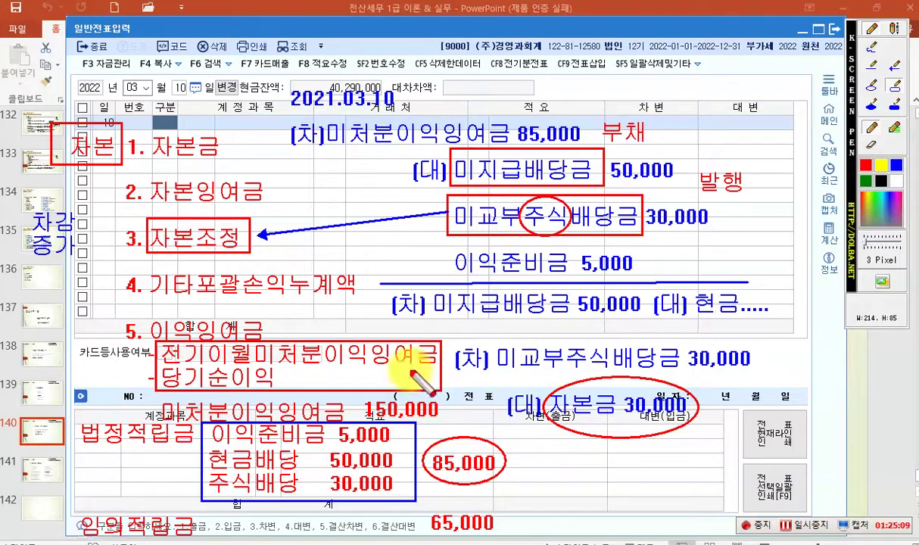
left_click_drag(387, 286, 772, 325)
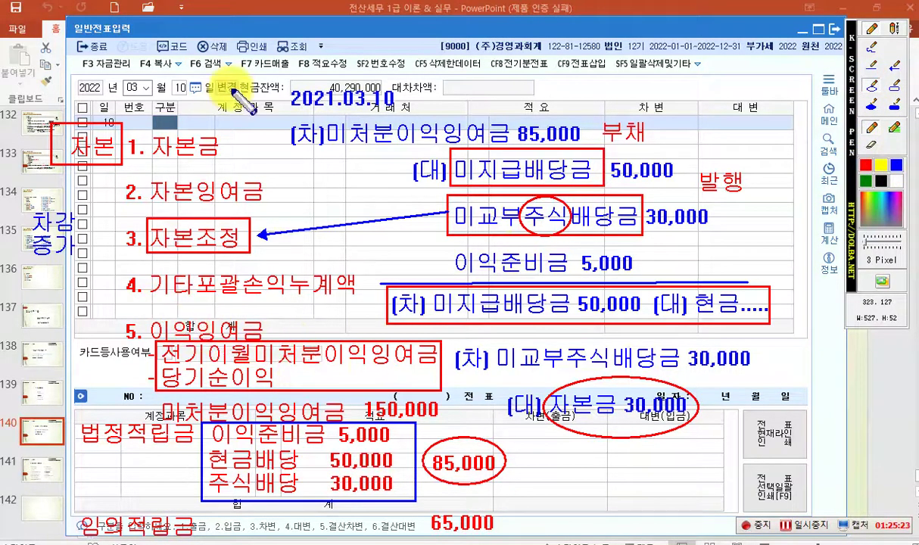
Circle "5. 이익잉여금" in blue and the debited 미처분이익잉여금 85,000 in red.
left_click_drag(123, 302, 292, 379)
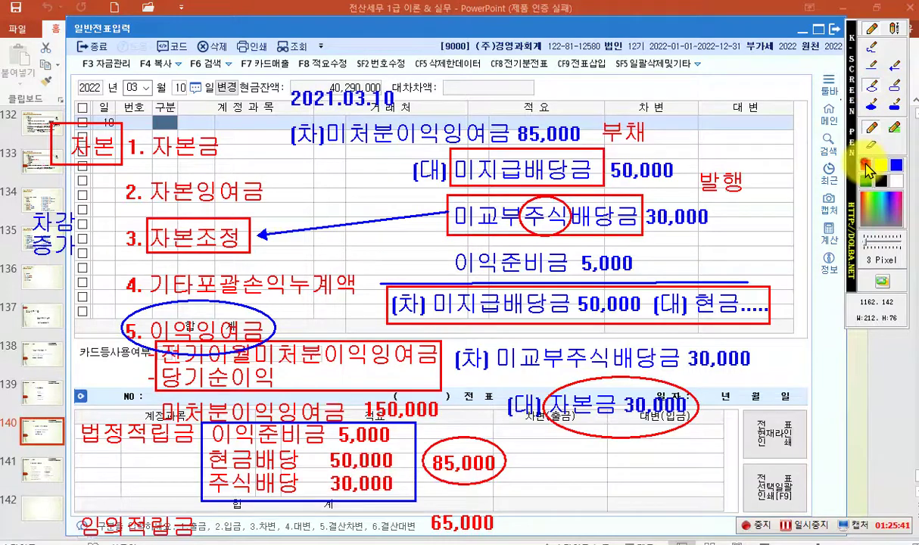
left_click_drag(585, 155, 576, 135)
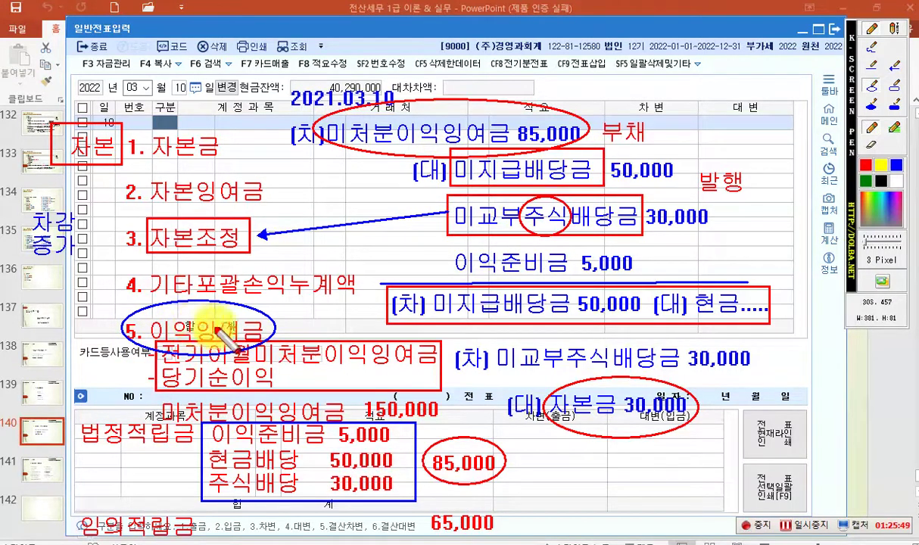
Write "50,000 -" in blue in front of the circled "5. 이익잉여금".
left_click(894, 31)
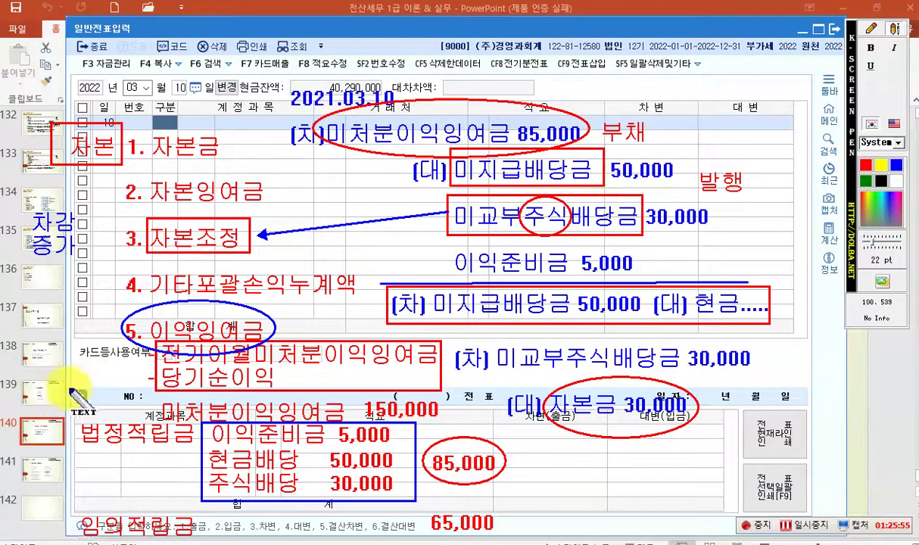
left_click(38, 329)
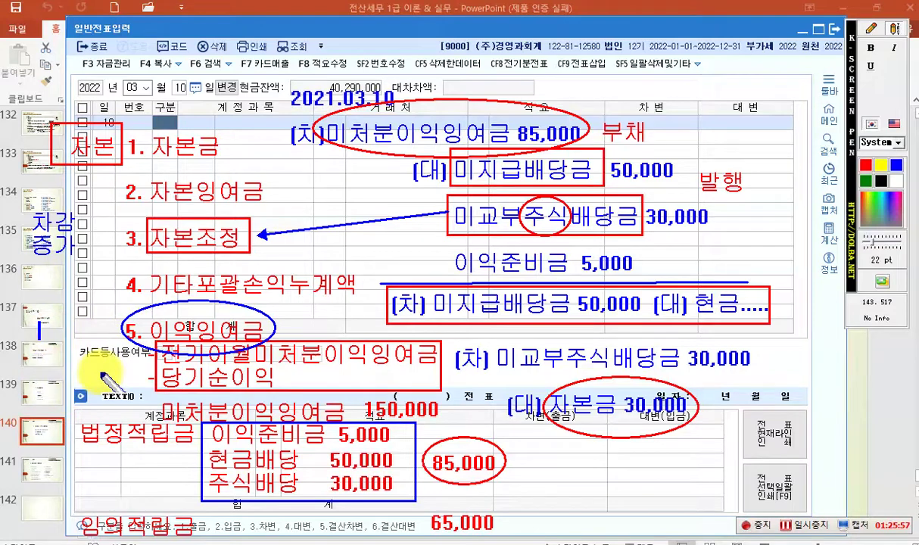
type("50,000 -")
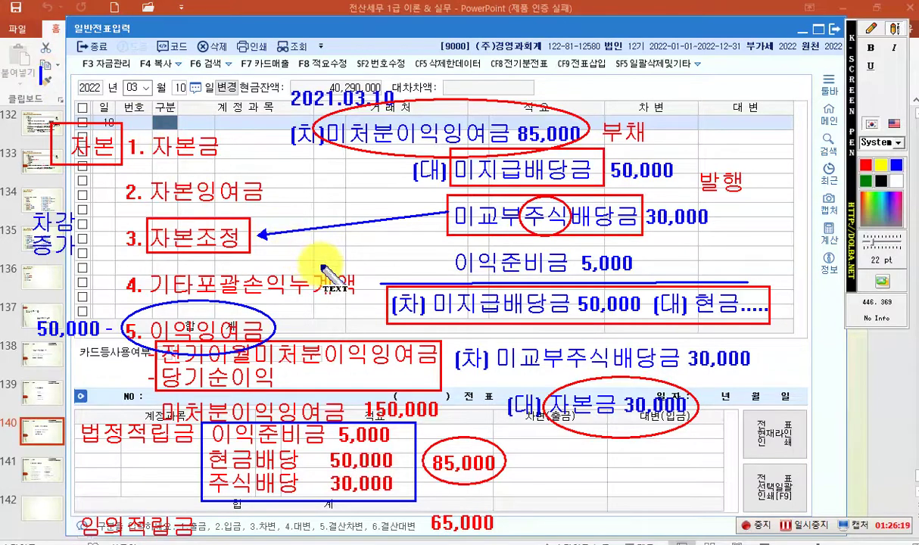
Write "현금배당 -> 자본 감소" in blue above the equity list, with "주식배당" on the line beneath it.
type("현금배당")
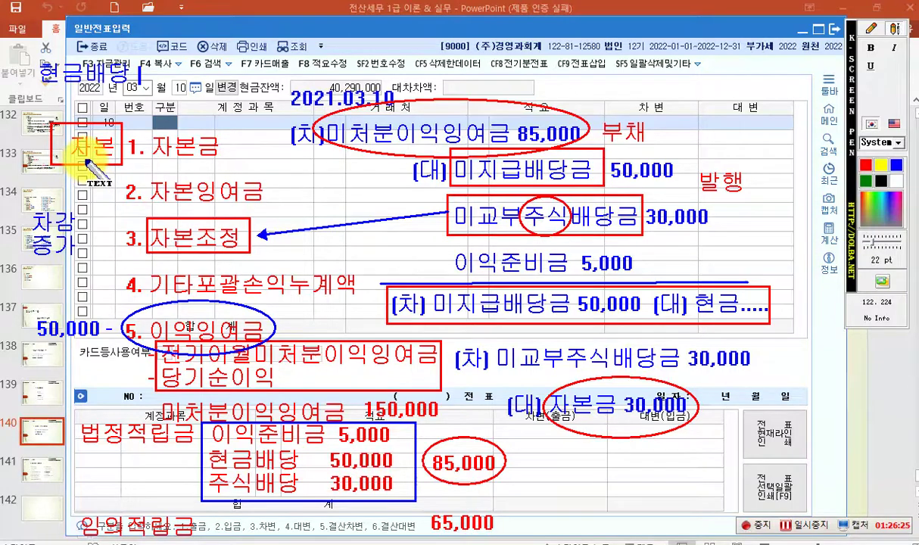
type("->")
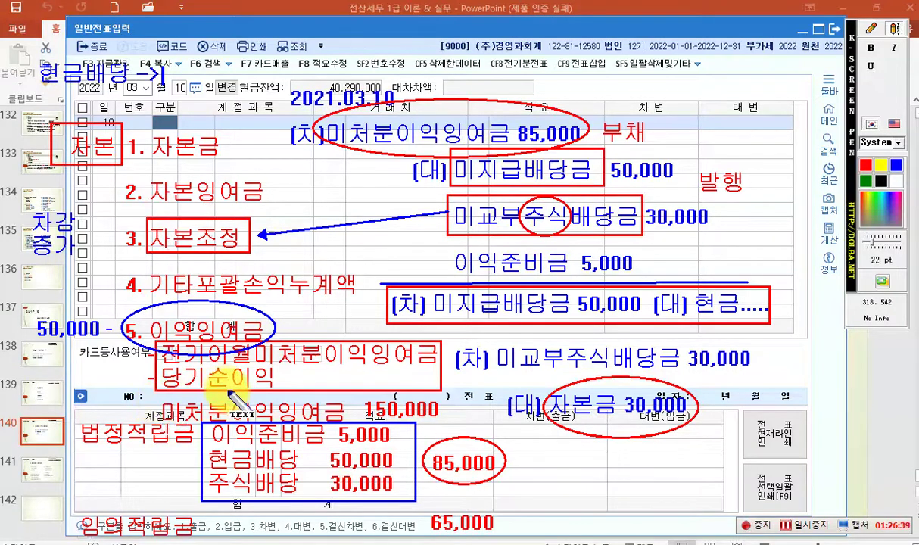
type("자본 감소")
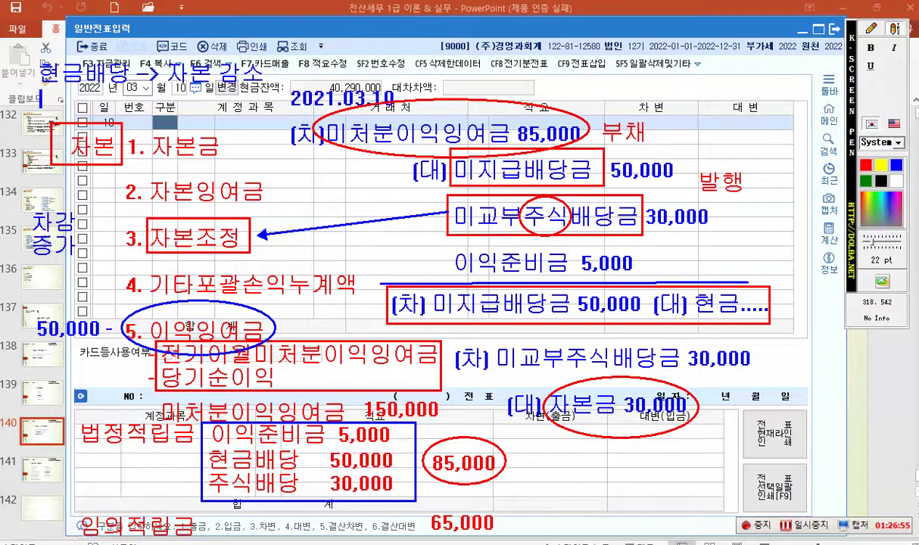
type("식")
type("배다")
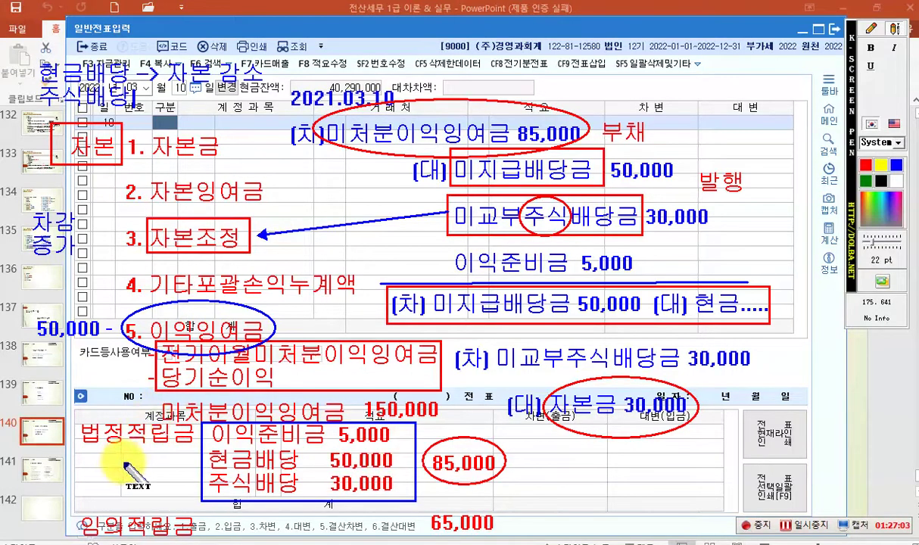
Write "30,000 -" in blue directly below the "50,000 -" note beside 이익잉여금.
left_click(872, 33)
left_click(895, 29)
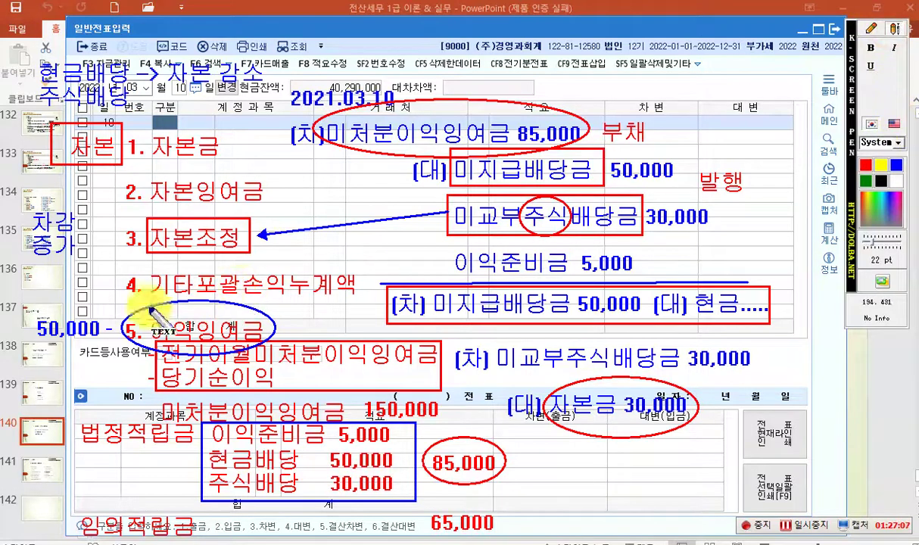
left_click(34, 363)
type("30,000 -")
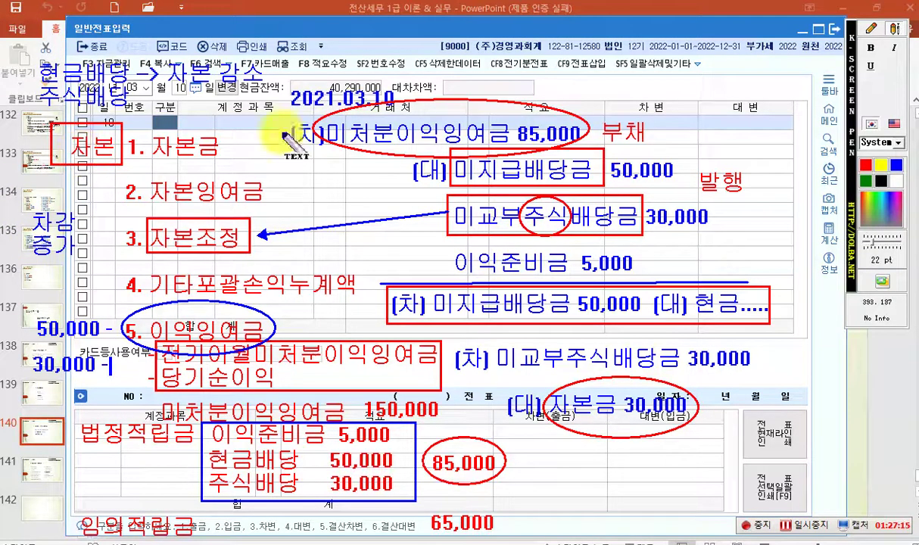
Complete the 주식배당 note by adding "-> 변동없음" in blue after it.
left_click(894, 31)
left_click(893, 31)
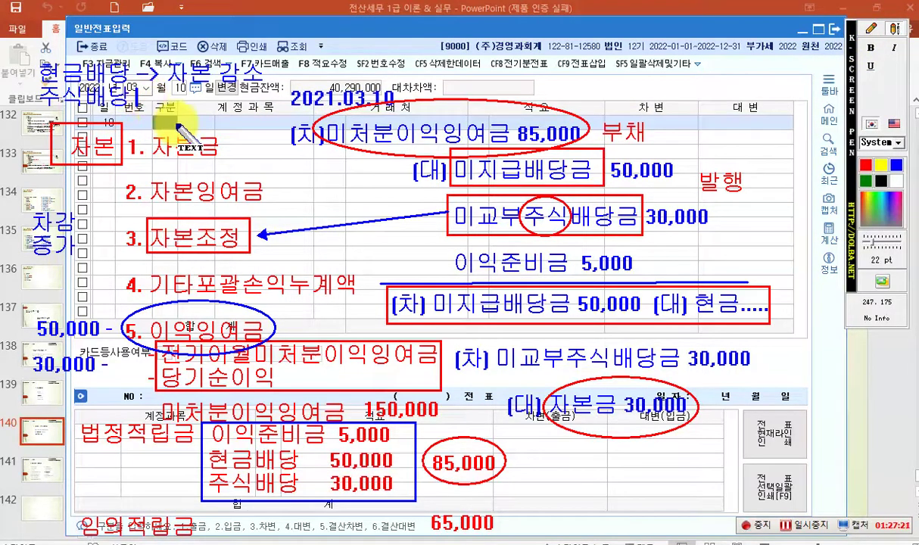
type("->")
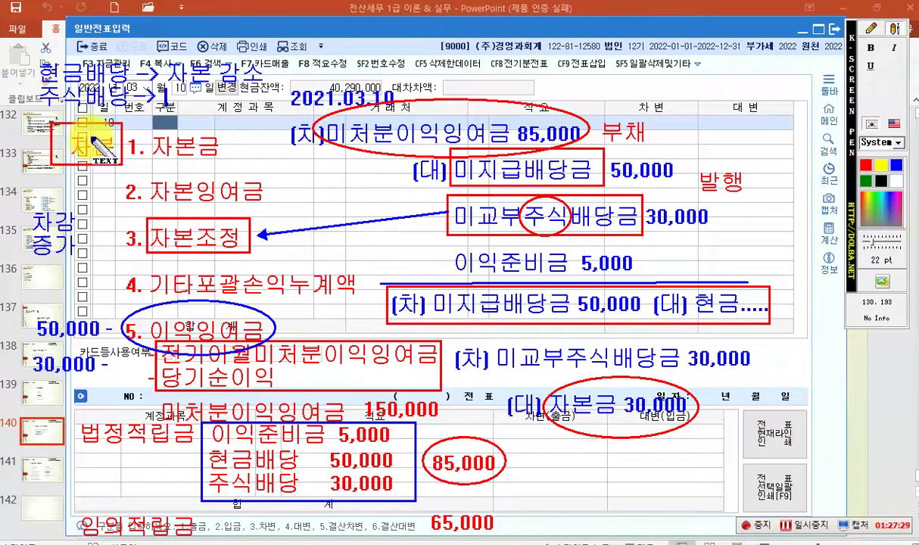
type("변동없음")
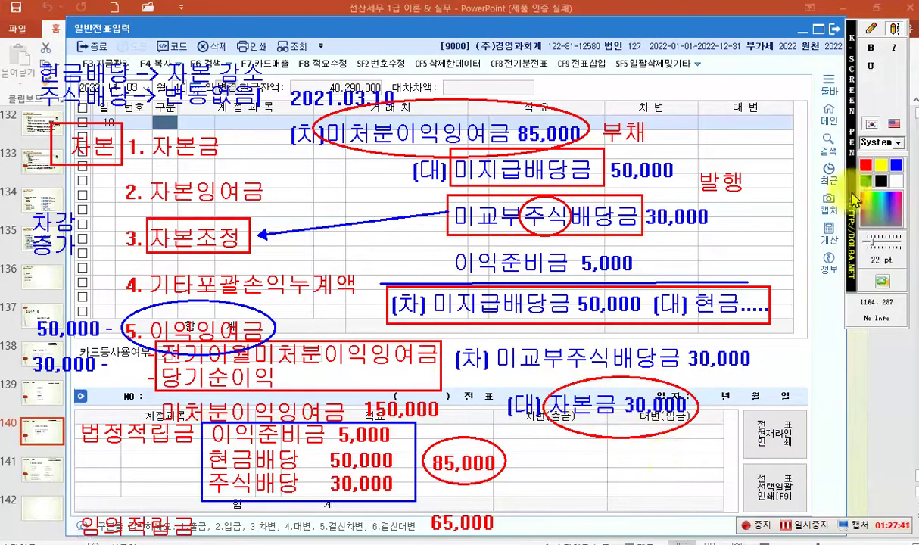
Write "+ 30,000" in blue after "1. 자본금" in the equity list.
left_click(226, 146)
type("+ 50")
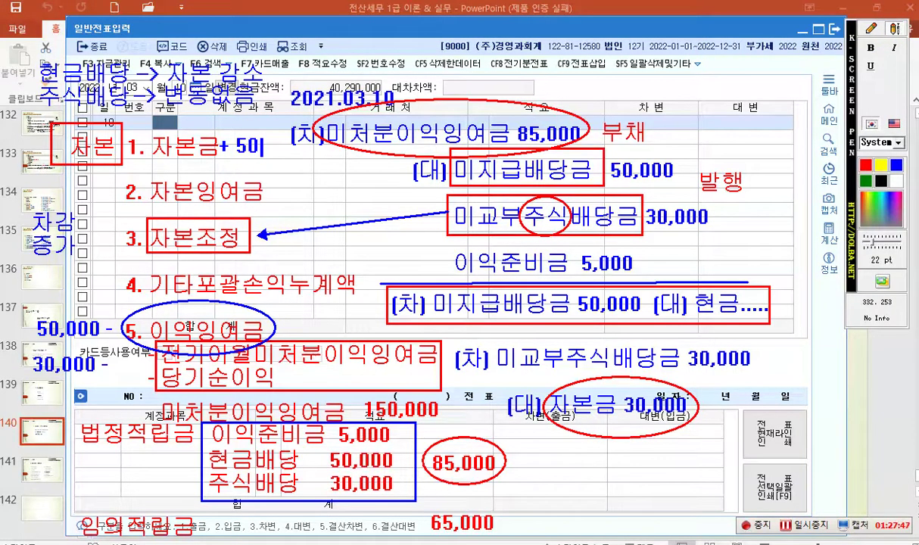
key("BackSpace")
key("BackSpace")
type("30,000")
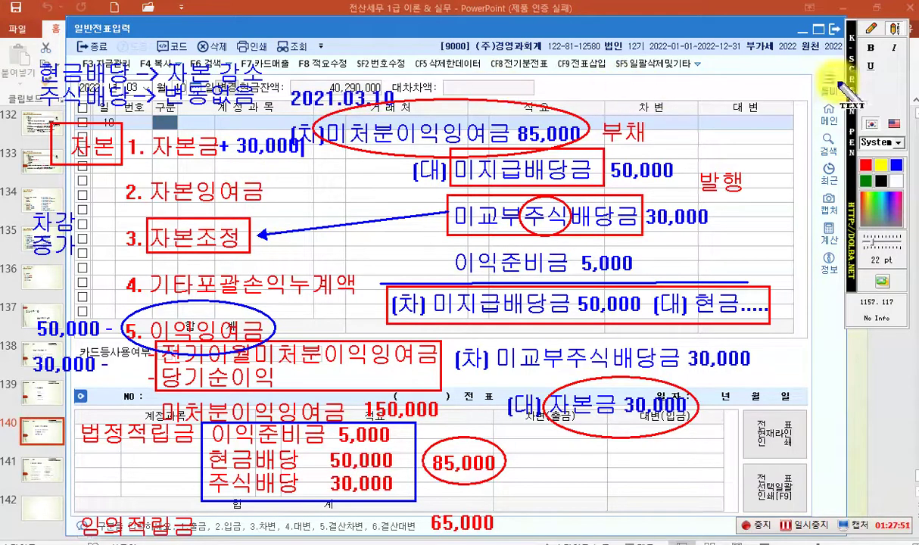
Circle the "30,000 -" note beside 이익잉여금 and the "+ 30,000" note beside 자본금 in black.
left_click(869, 32)
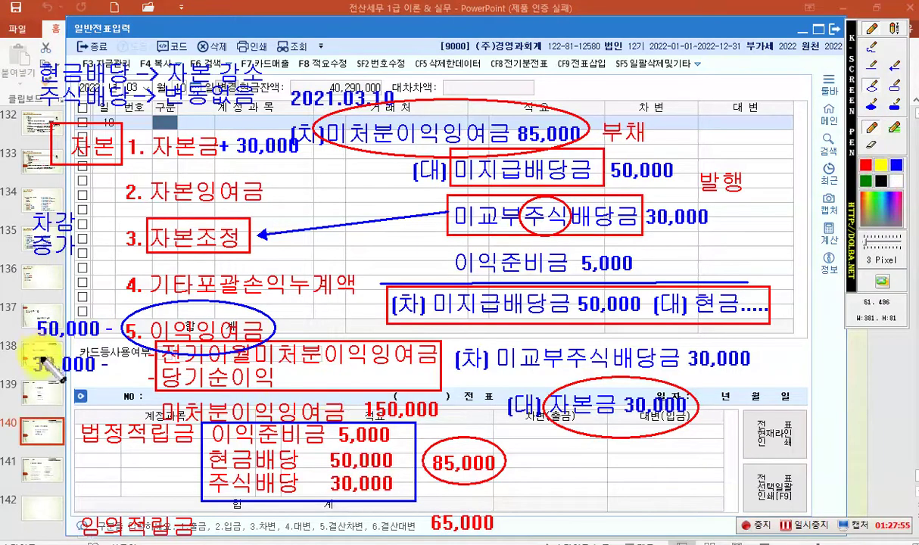
left_click_drag(113, 352, 80, 384)
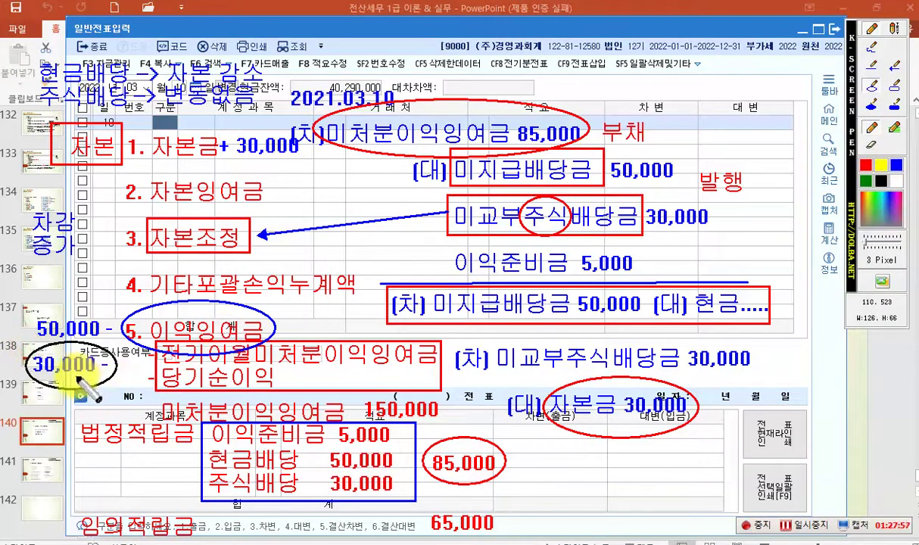
left_click_drag(187, 135, 323, 175)
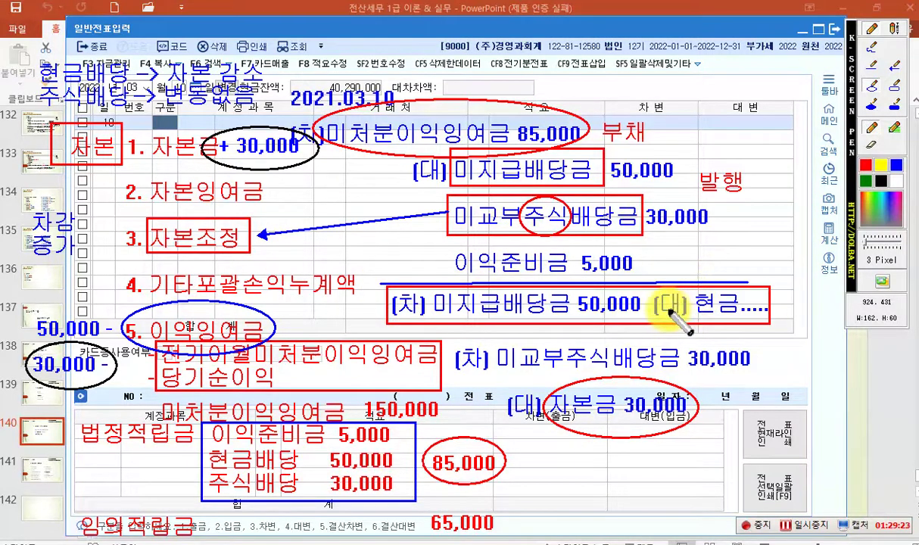
Clear the drawn notes and enter a March 10 debit line for account 375 이월이익잉여금 with 37,000,000.
key("Escape")
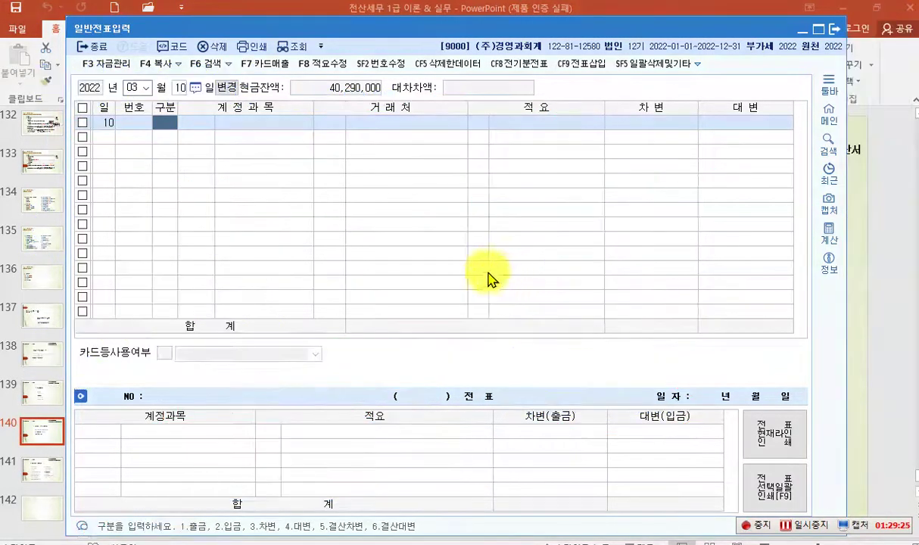
type("3")
key("Return")
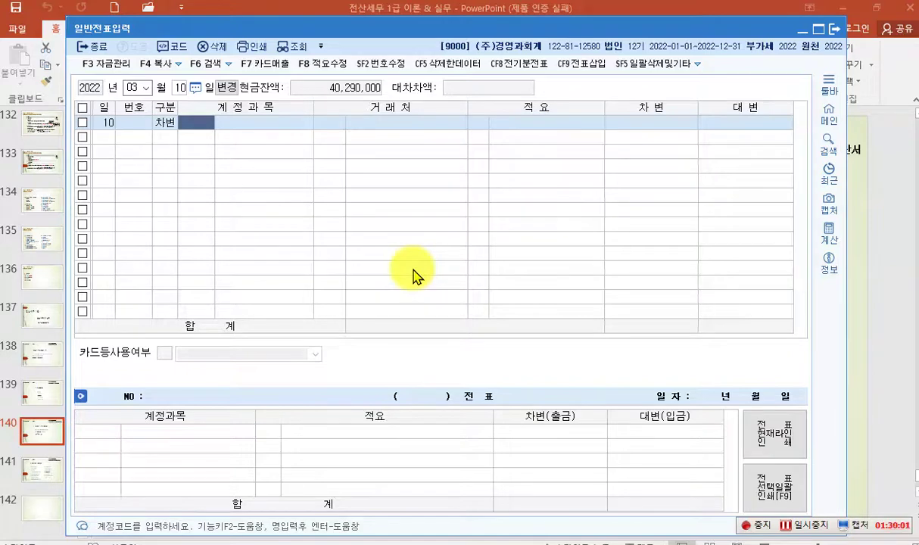
type("375")
key("Return")
key("Return")
key("Return")
key("Return")
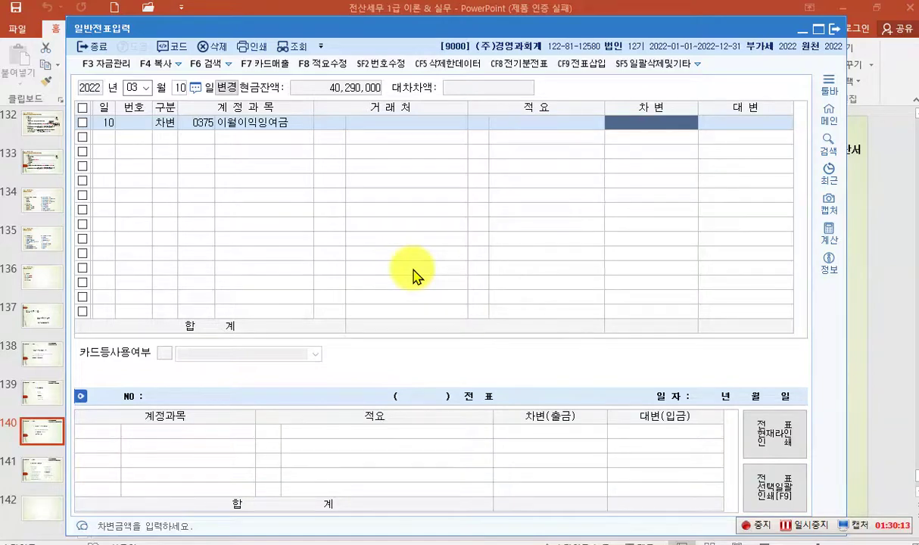
type("37000000")
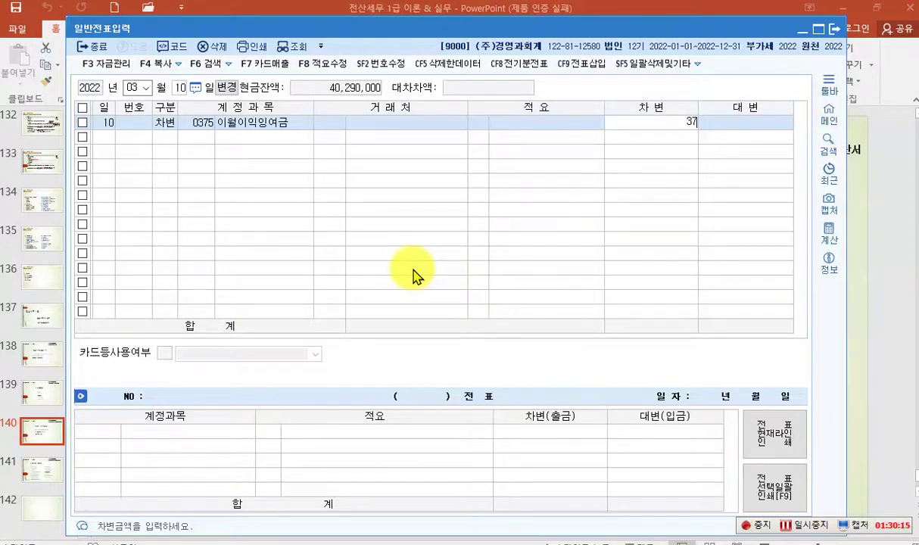
key("Return")
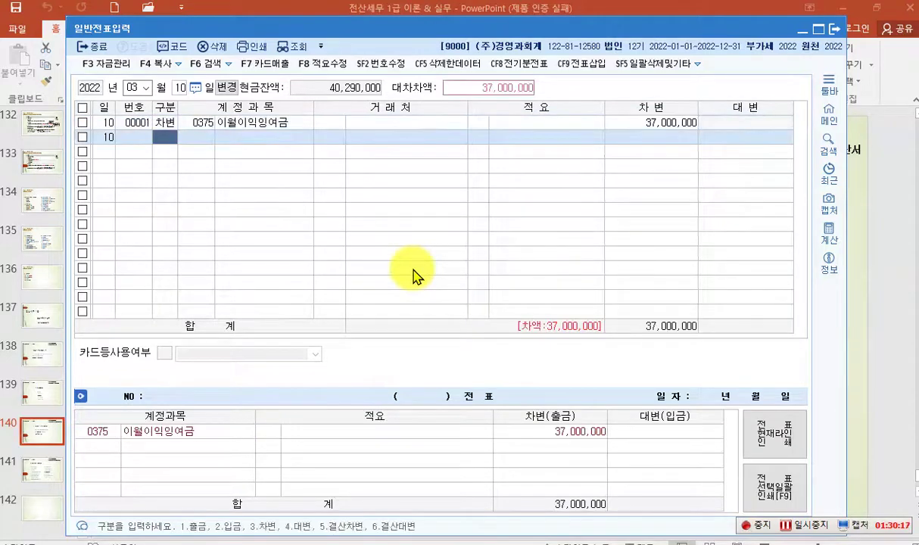
Add a March 10 credit line for account 0265 미지급배당금 with 20,000,000.
type("4")
key("Return")
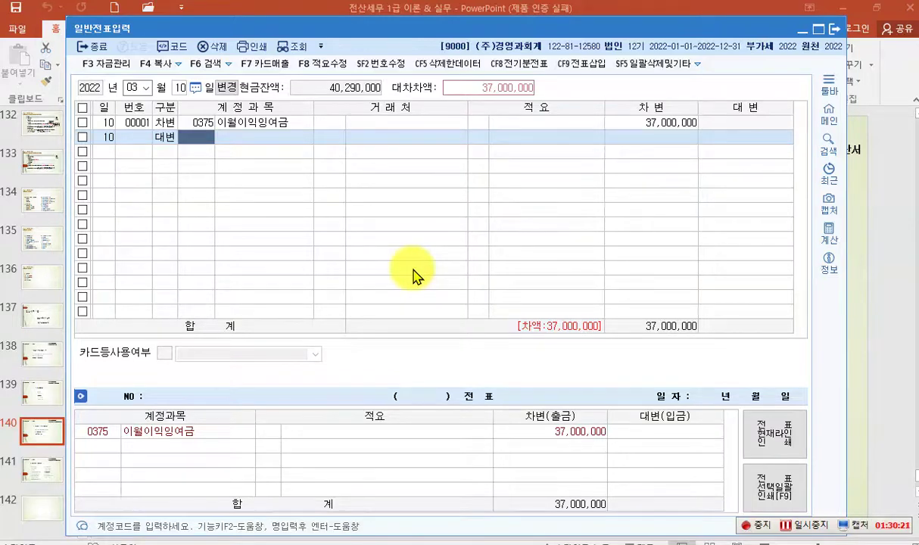
type("미지")
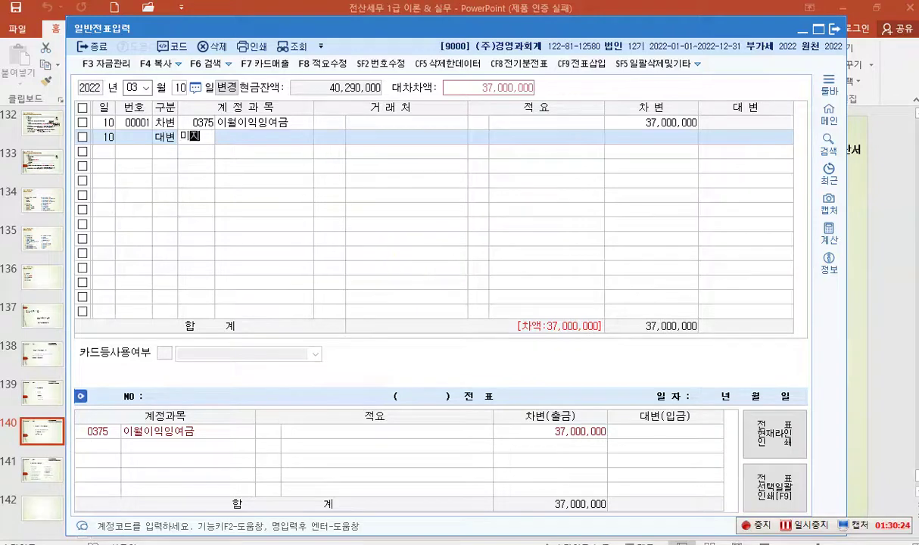
key("Return")
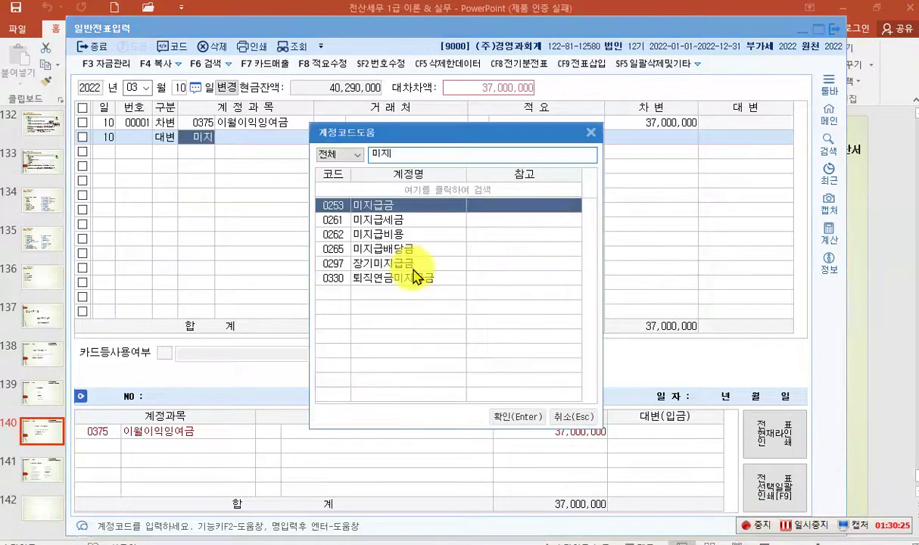
key("Down")
key("Down")
key("Down")
key("Return")
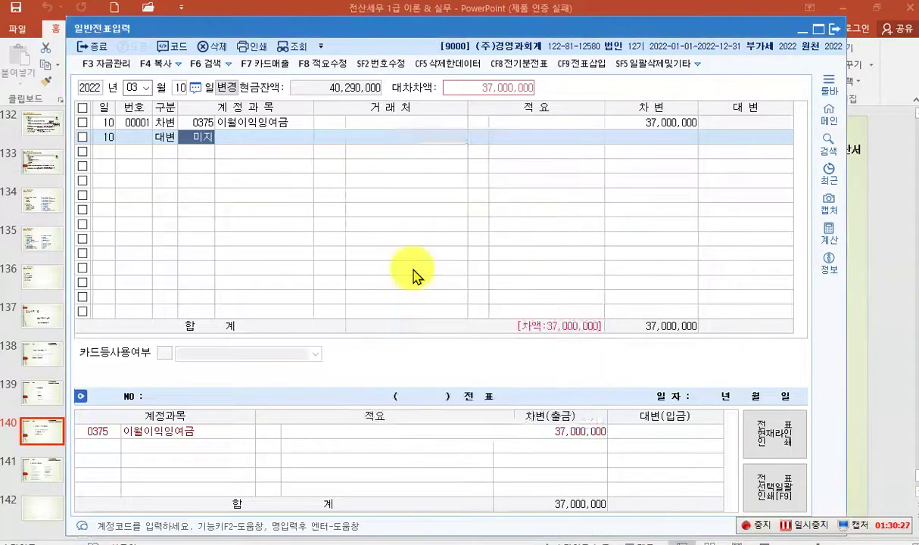
key("Return")
type("20000000")
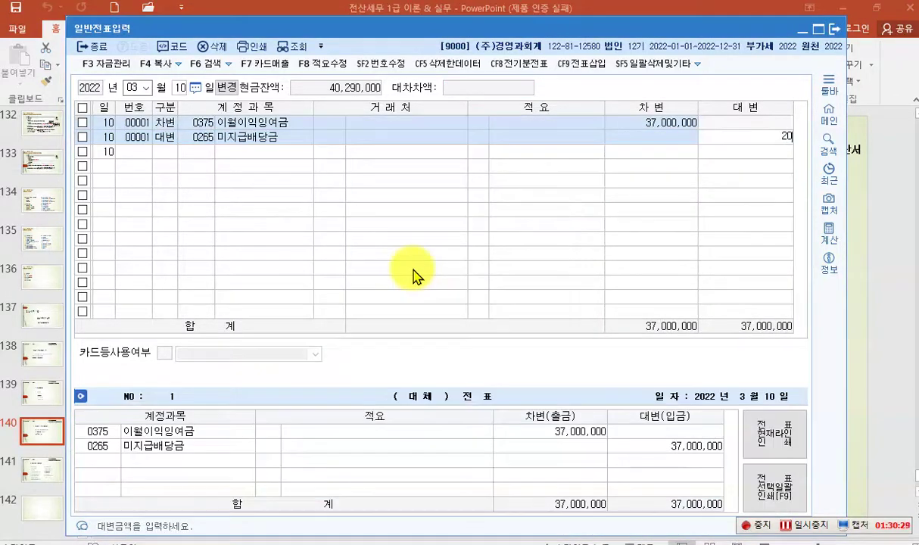
key("Return")
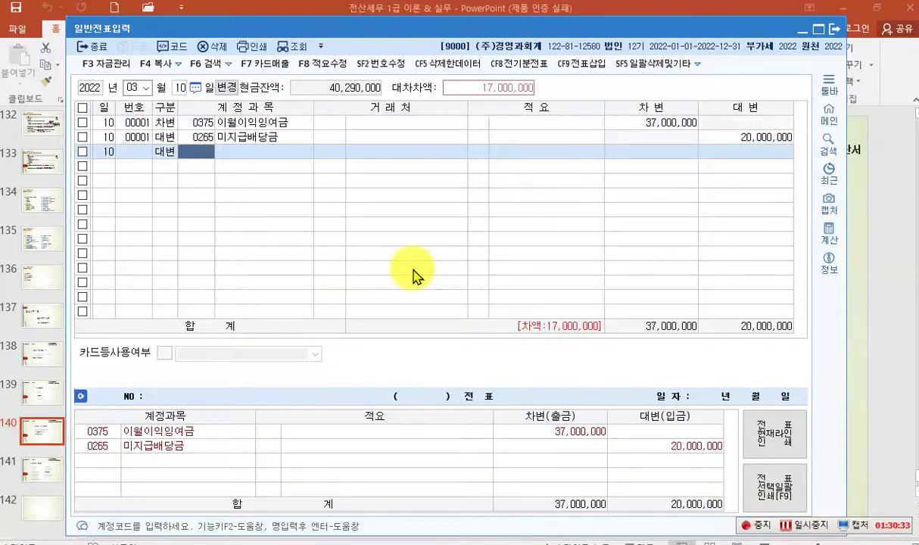
Add a March 10 credit line for account 0387 미교부주식배당금 with 15,000,000.
key("F2")
type("미교")
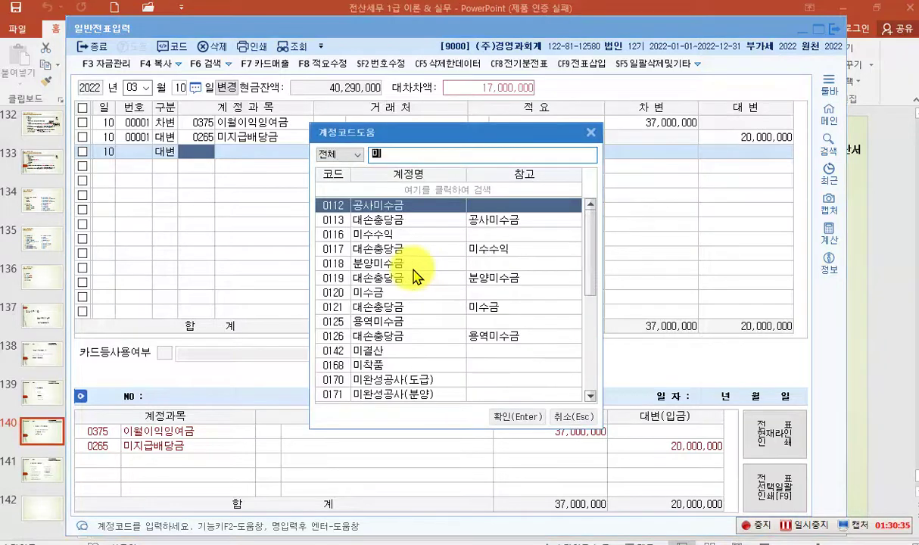
key("Return")
key("Return")
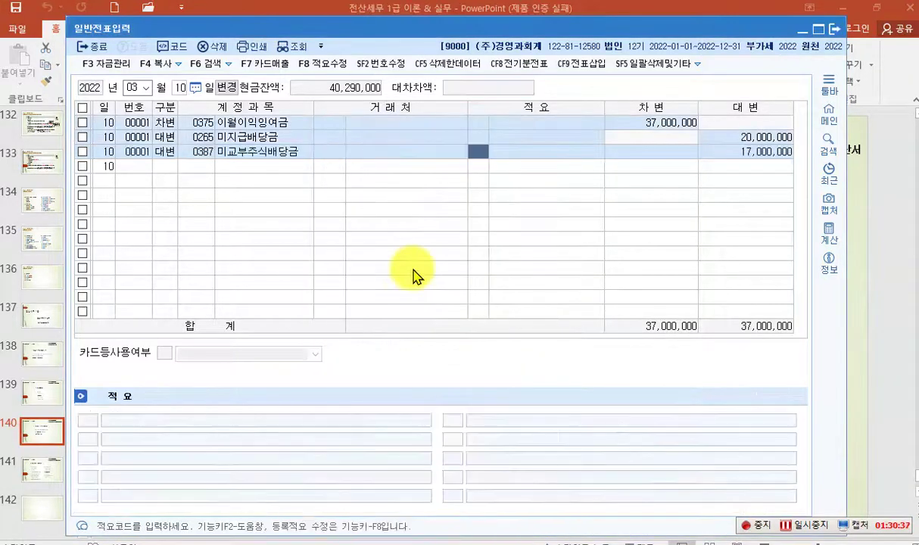
key("Return")
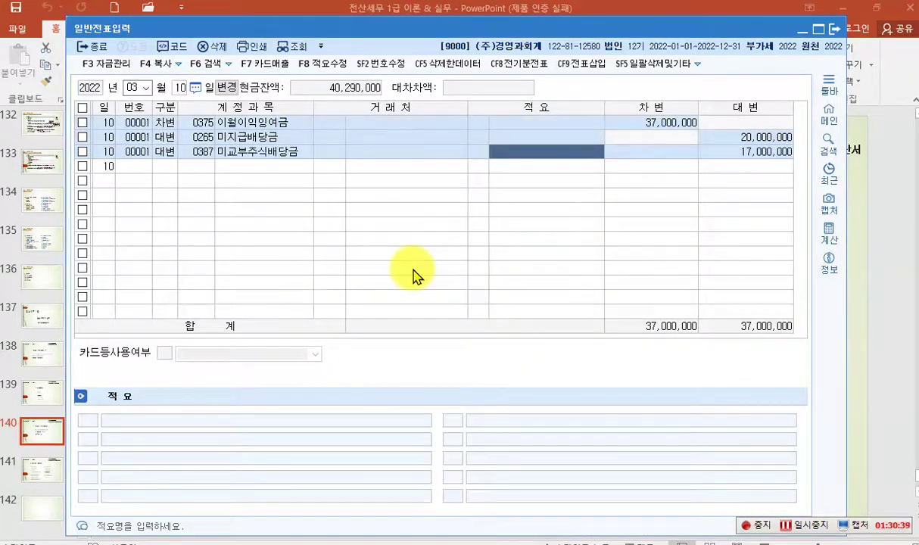
key("Return")
type("15000000")
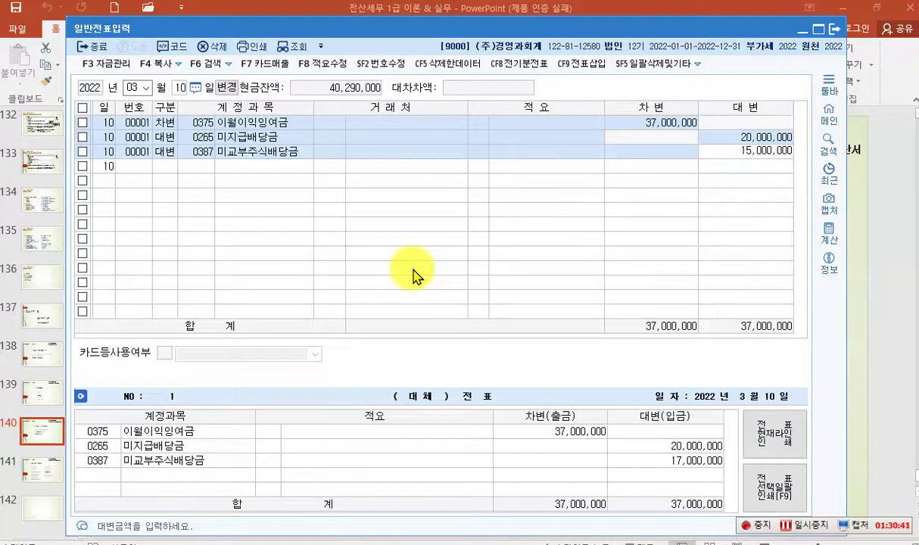
key("Return")
Complete the March 10 voucher with a credit line for 0351 이익준비금 of 2,000,000.
type("4")
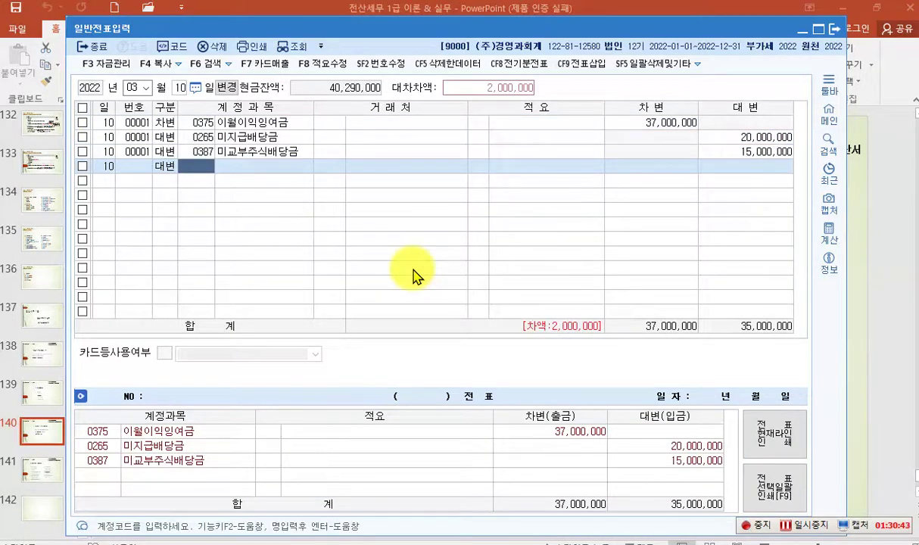
type("이익")
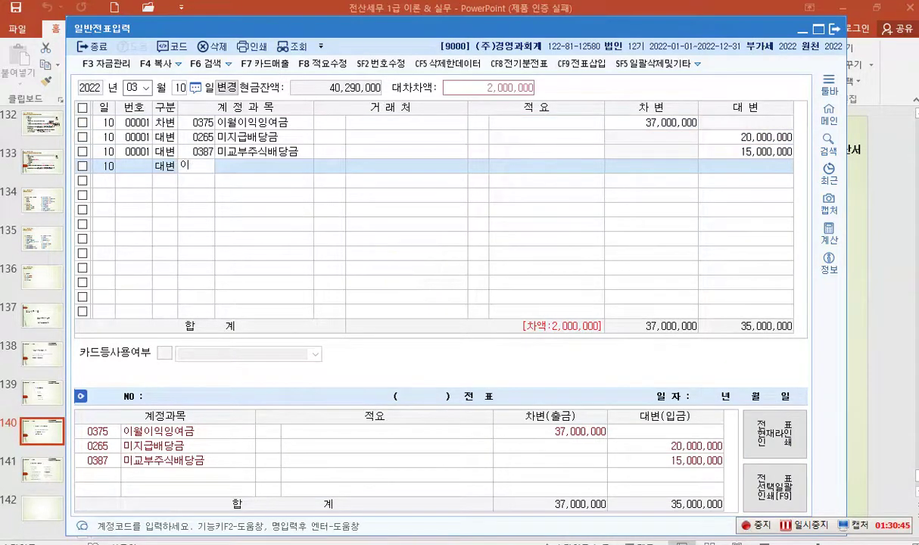
key("Return")
key("Down")
key("Return")
key("Return")
key("Return")
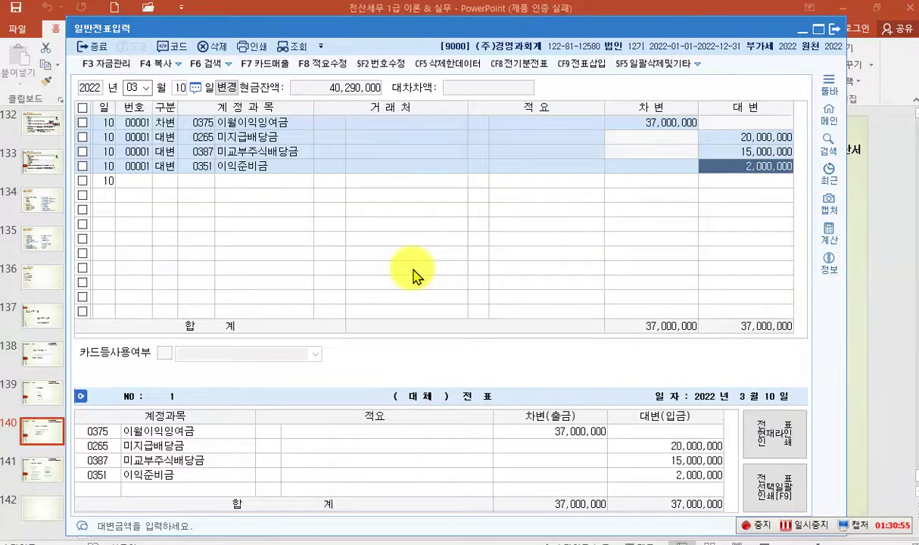
key("Return")
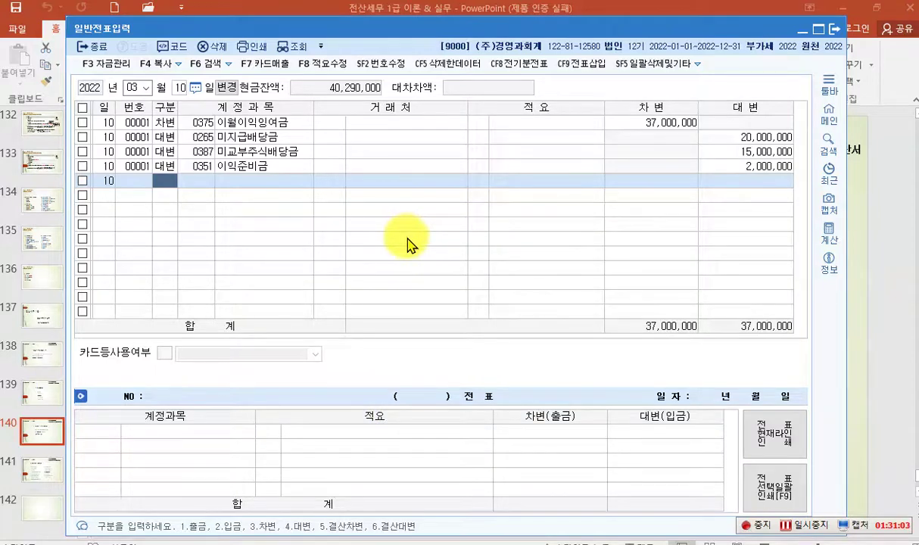
Open the 전기분잉여금처분계산서 from the KcLep main screen and enter 2,000,000 for 이익준비금.
left_click(802, 31)
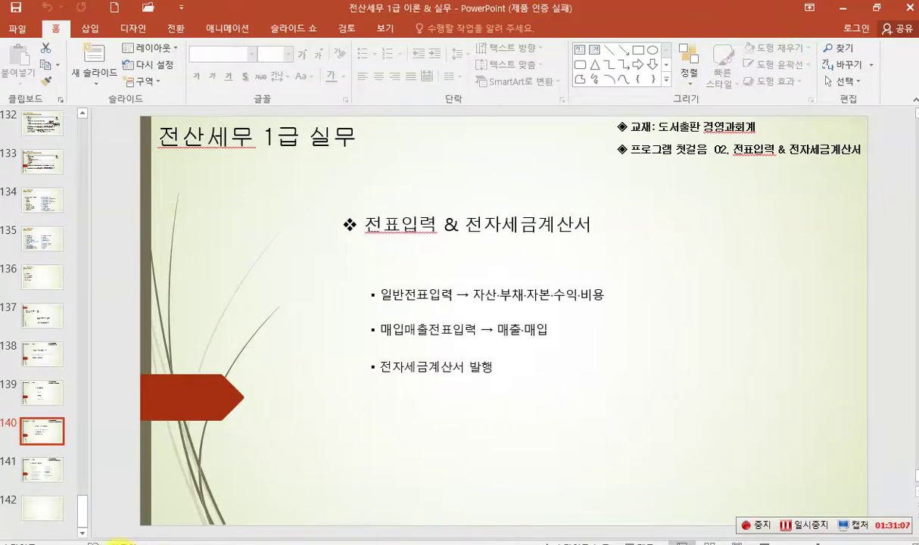
left_click(174, 542)
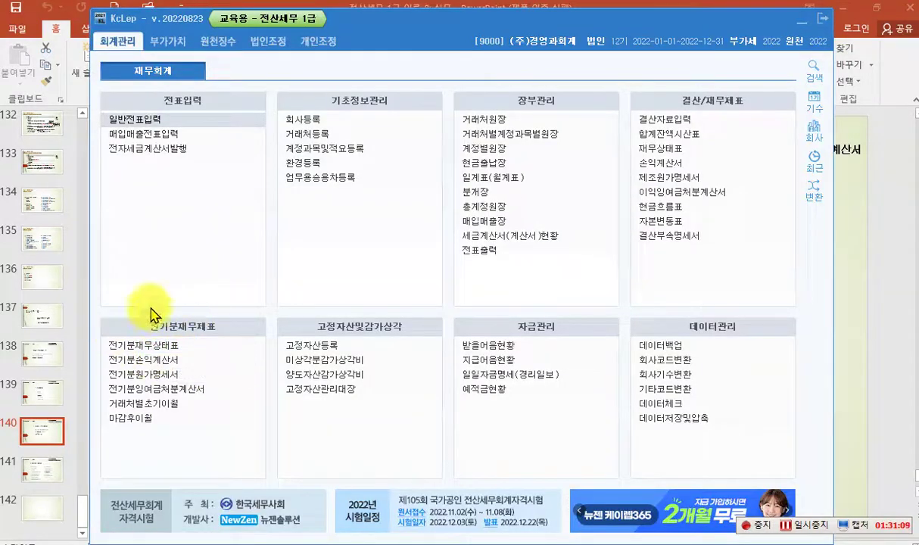
left_click(174, 391)
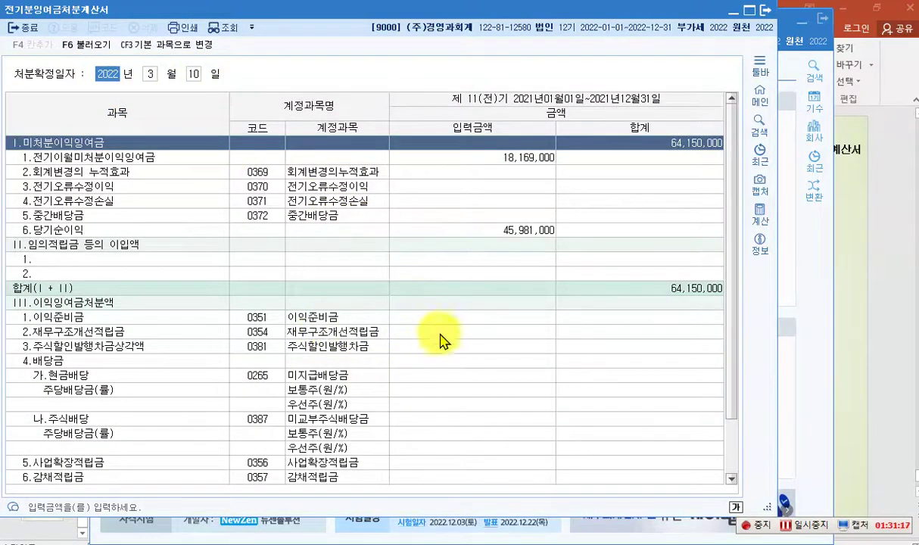
left_click(412, 317)
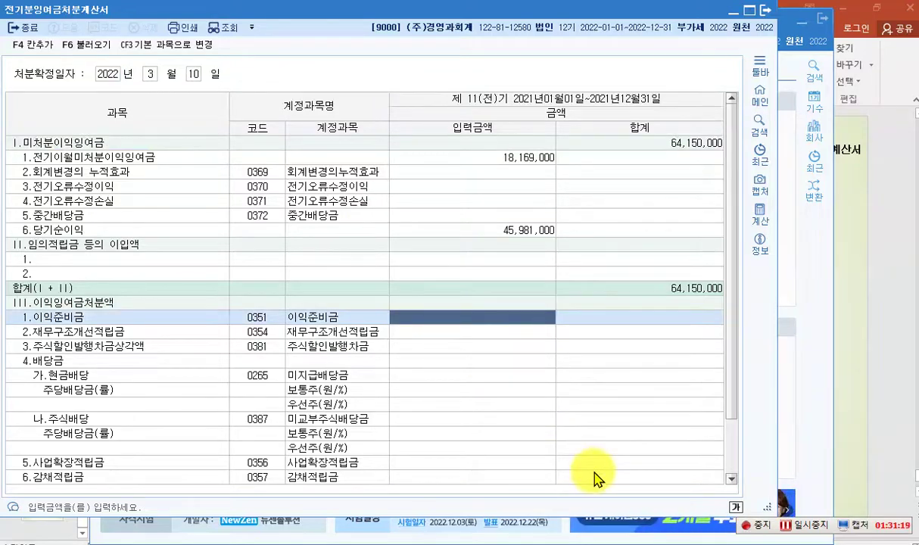
type("2000000")
key("Return")
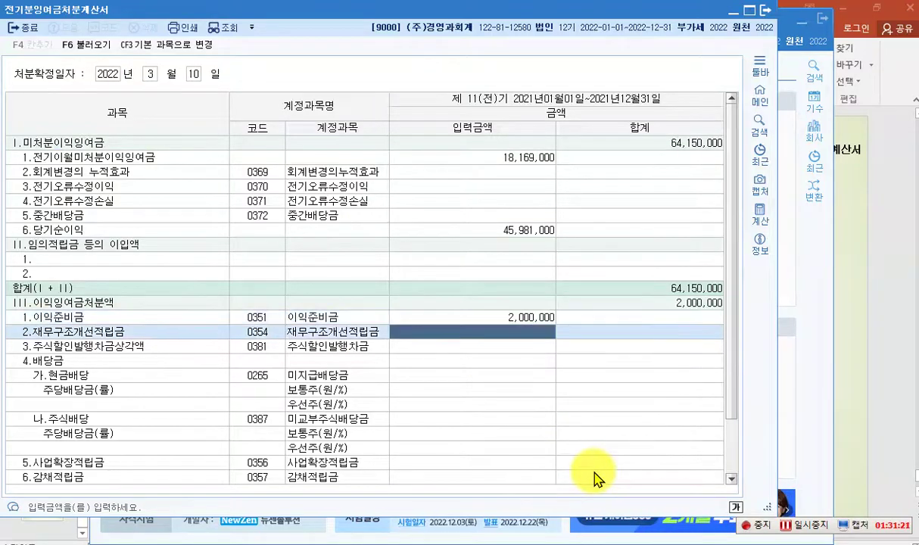
Enter 20,000,000 for 현금배당 in the prior-year appropriation statement.
key("Return")
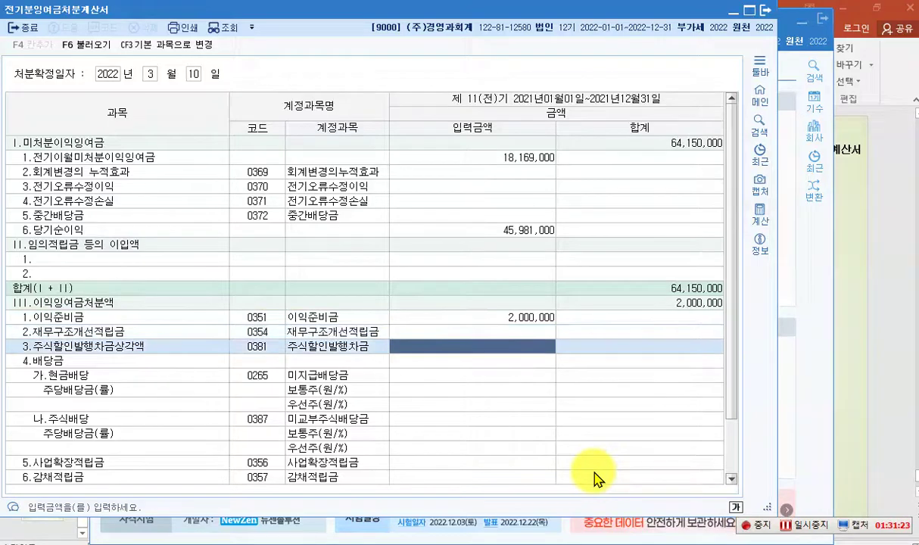
key("Return")
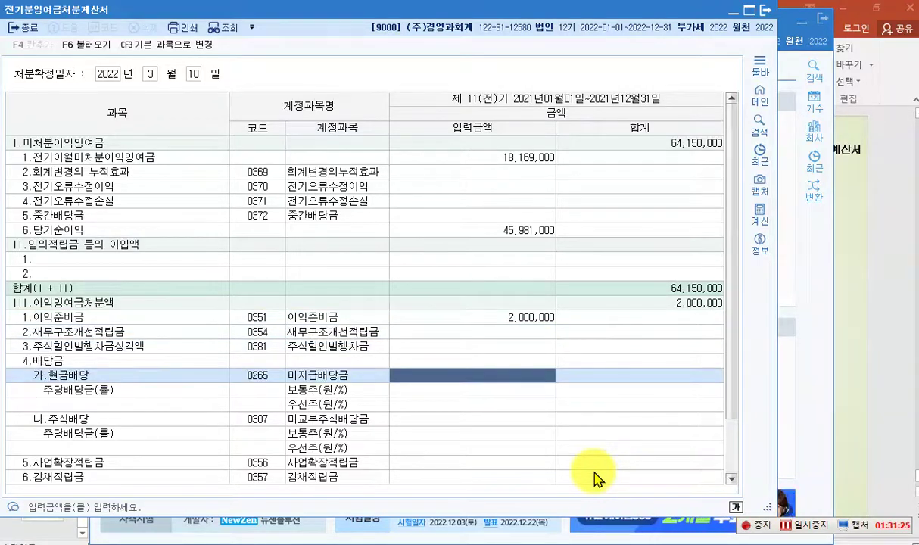
type("20000000")
key("Return")
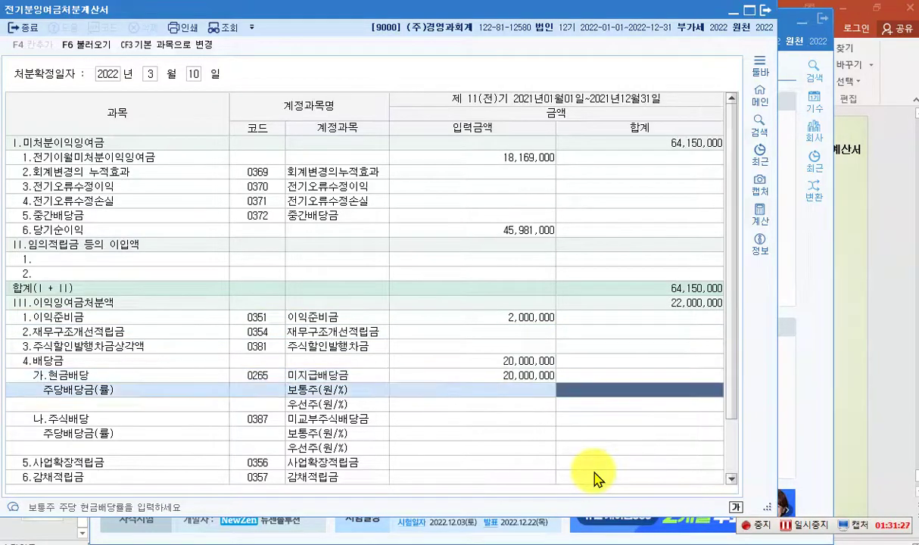
Enter 15,000,000 for 주식배당 and close the prior-year appropriation statement.
key("Return")
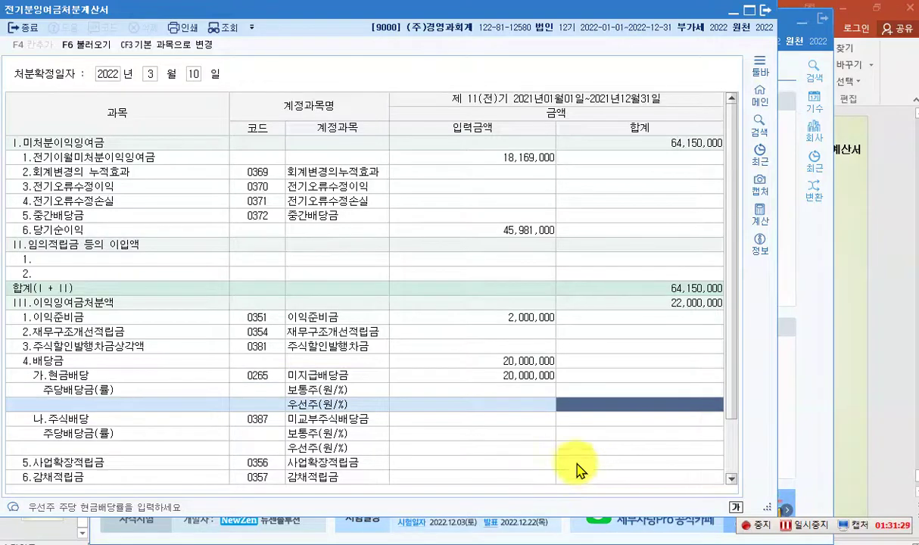
left_click(472, 418)
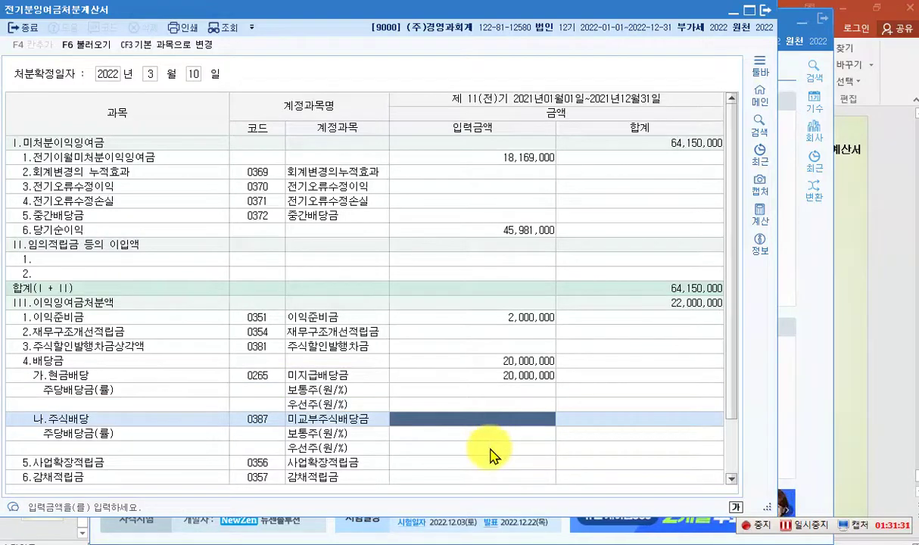
type("15000000")
key("Return")
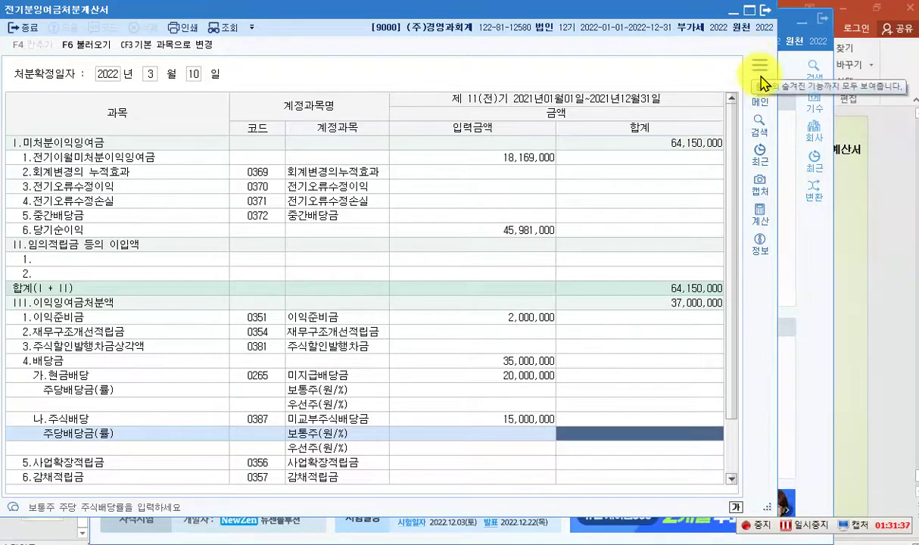
left_click(764, 17)
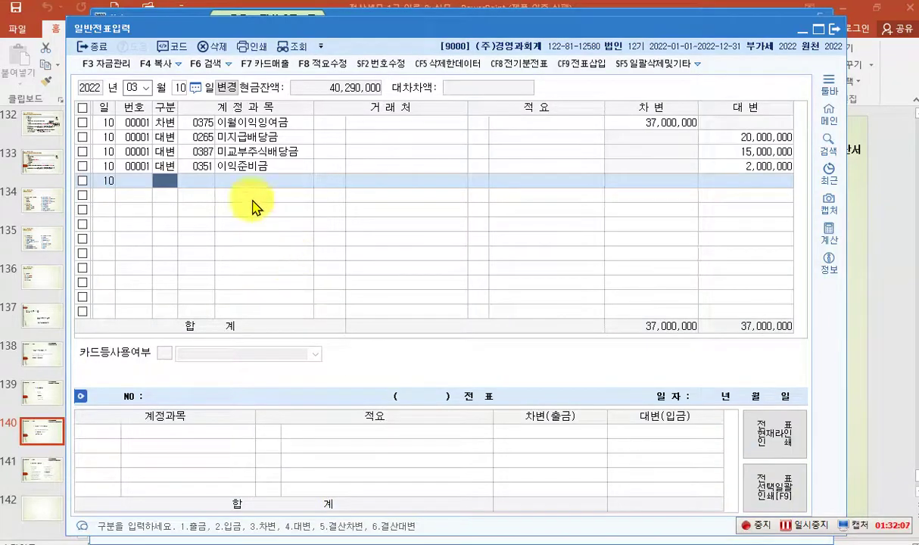
Start the March 20 voucher with a debit line for 0387 미교부주식배당금 of 15,000,000.
left_click(179, 88)
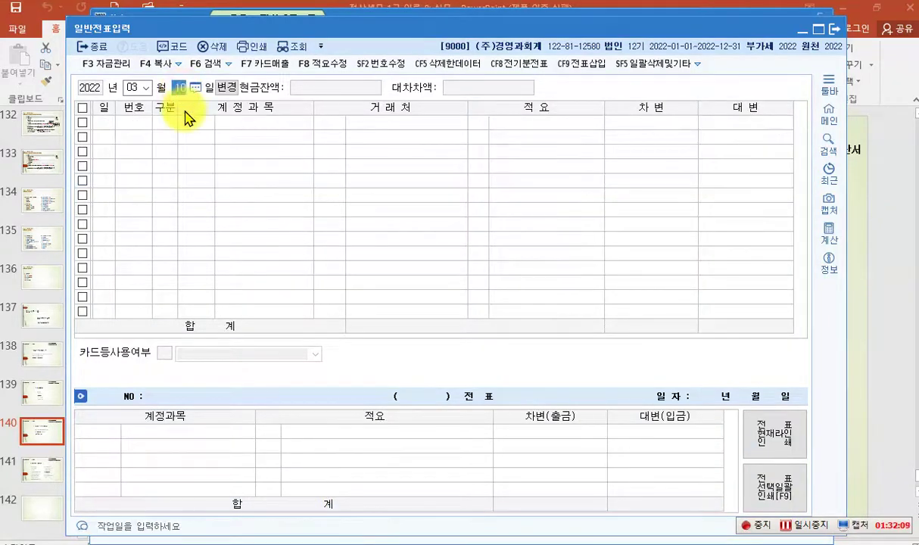
type("20")
key("Return")
type("3")
key("Return")
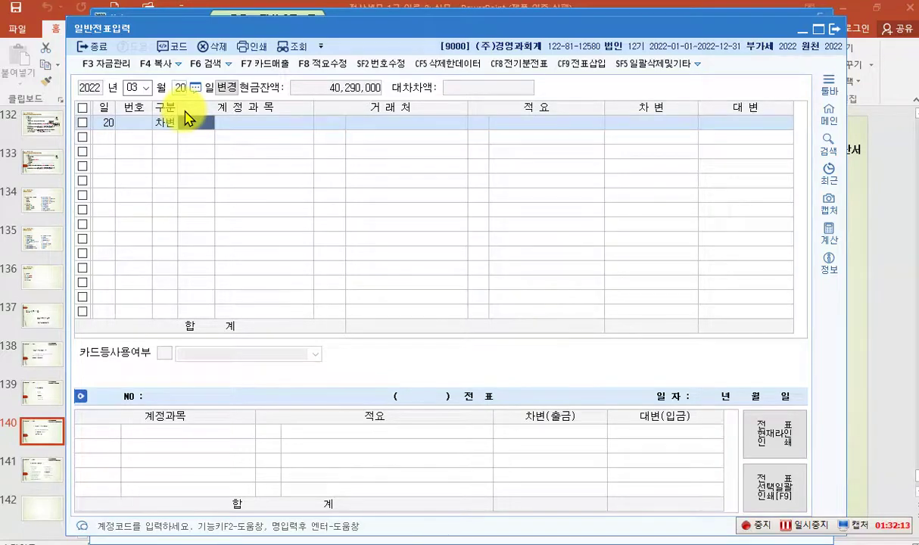
type("미교")
key("Return")
type("교")
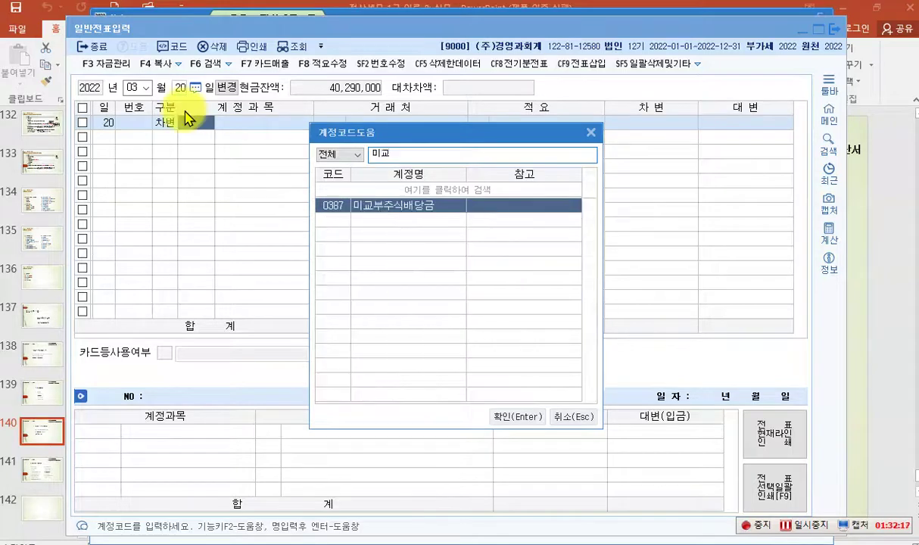
key("Return")
key("Return")
key("Return")
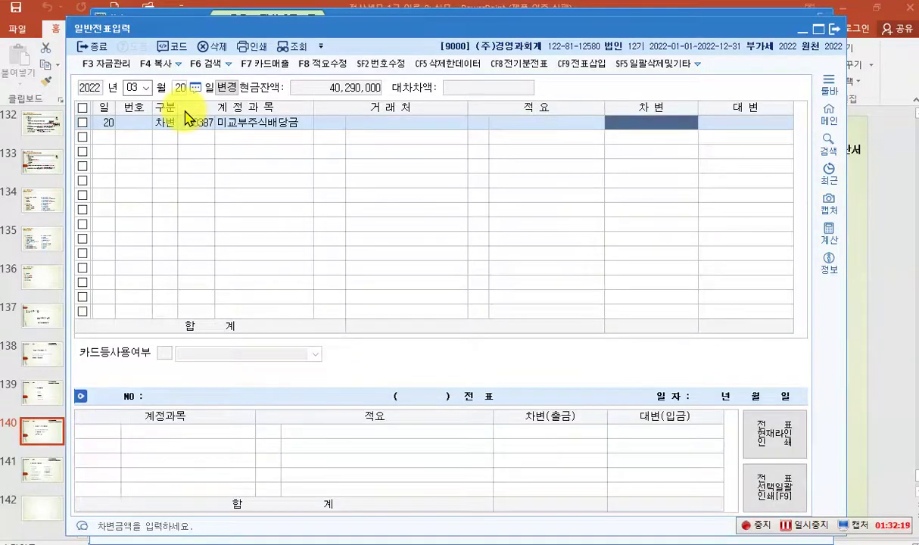
type("15000000")
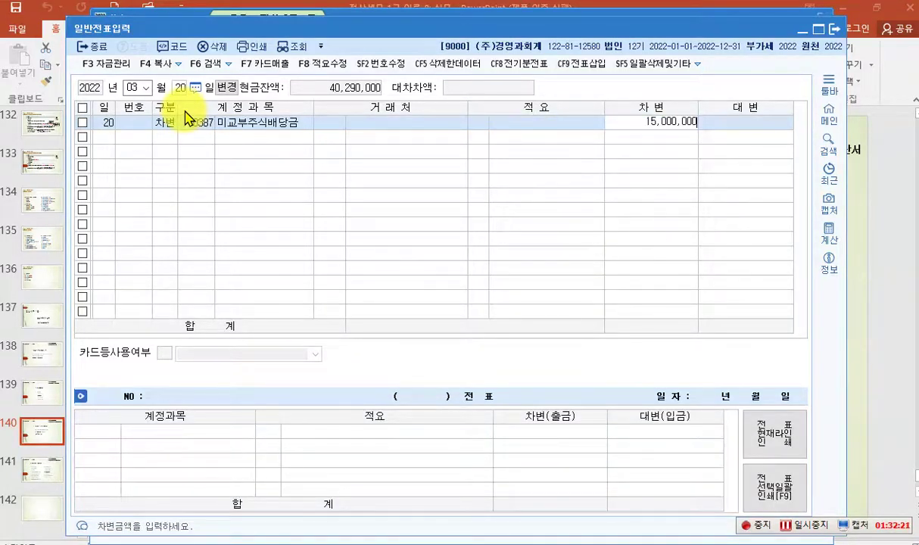
key("Return")
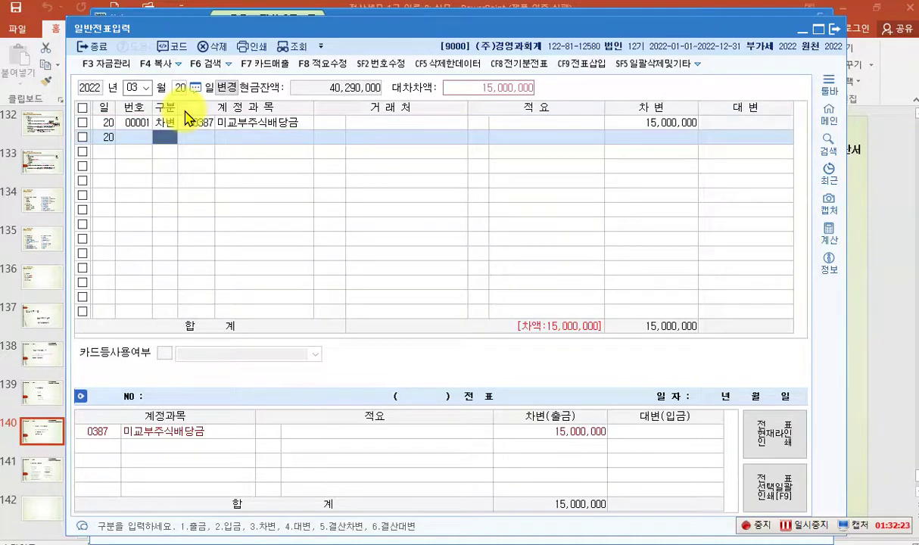
Complete the March 20 voucher with a credit line for 0331 자본금 of 15,000,000.
type("4331")
key("Return")
key("Return")
key("Return")
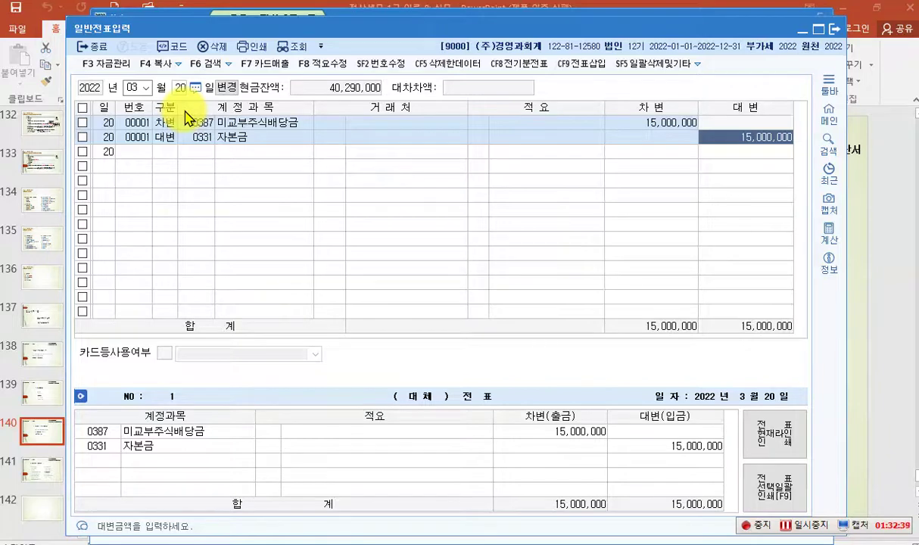
key("Return")
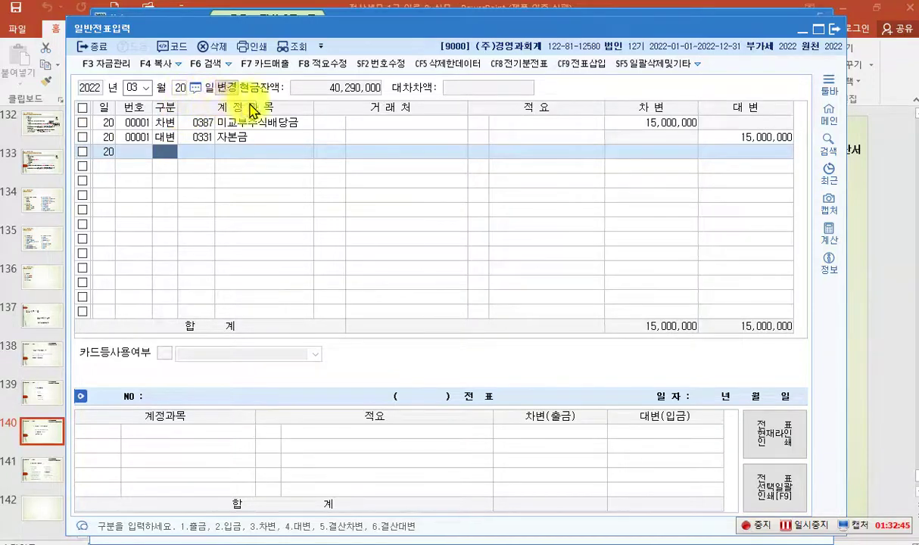
Change the voucher day to March 21 and start a debit (차변) line.
left_click(183, 88)
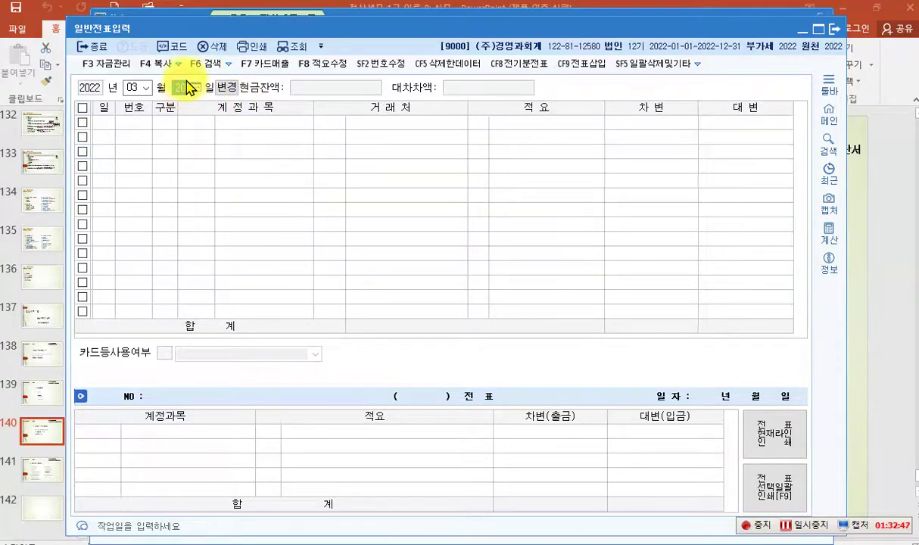
type("21")
key("Return")
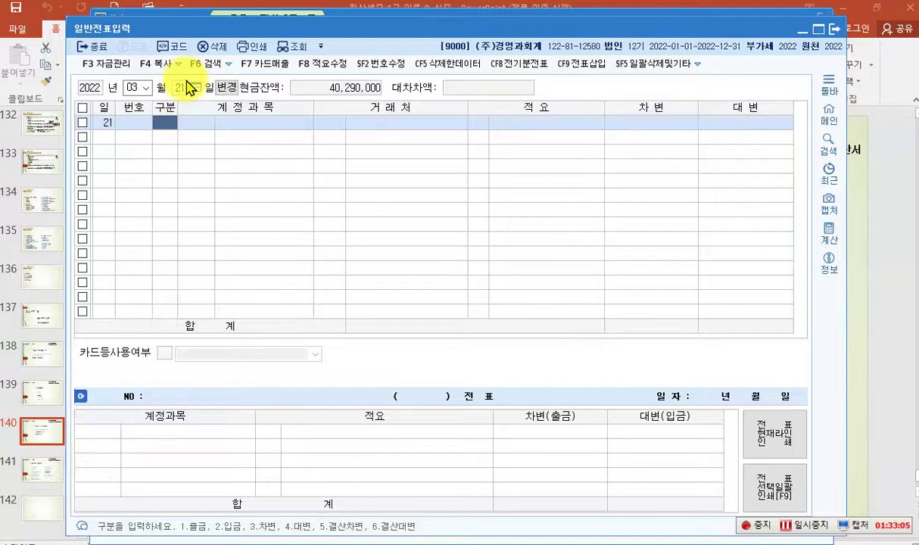
type("3")
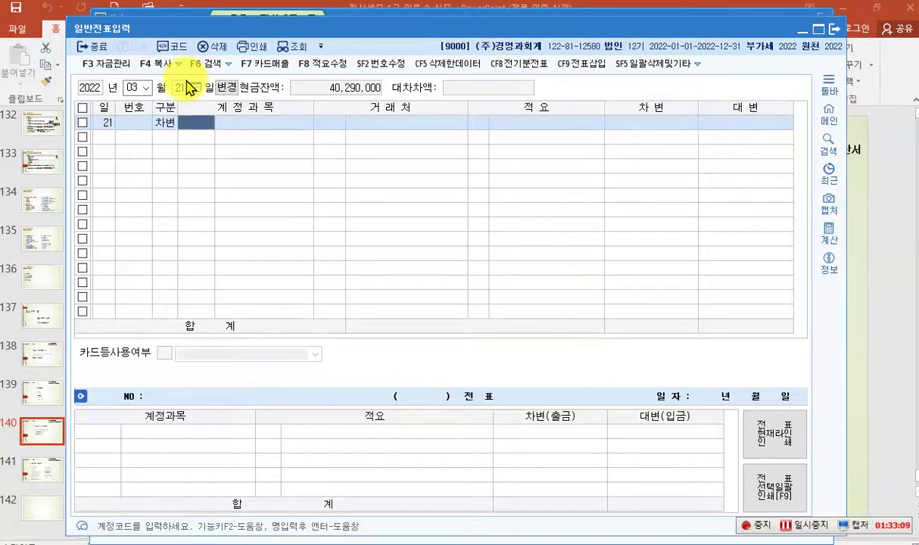
type("미ㅈ")
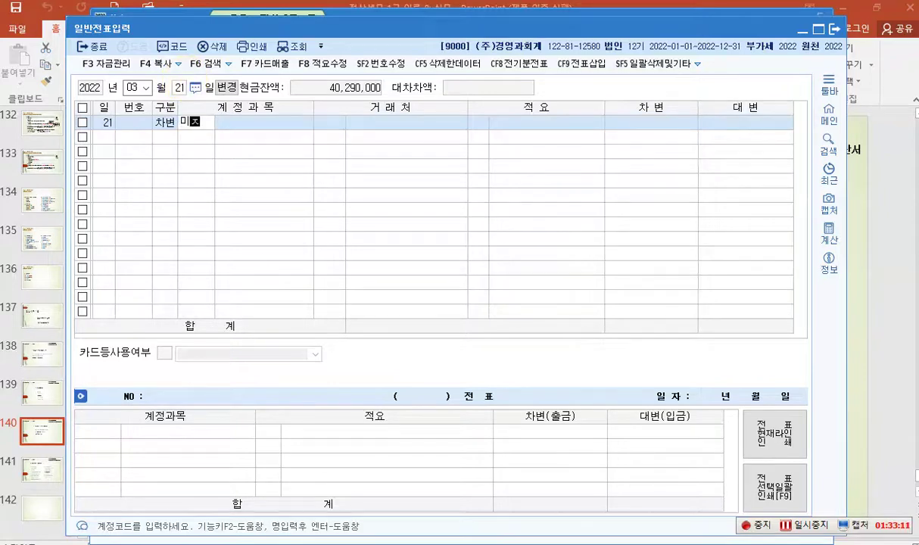
type("ㅣ")
key("Return")
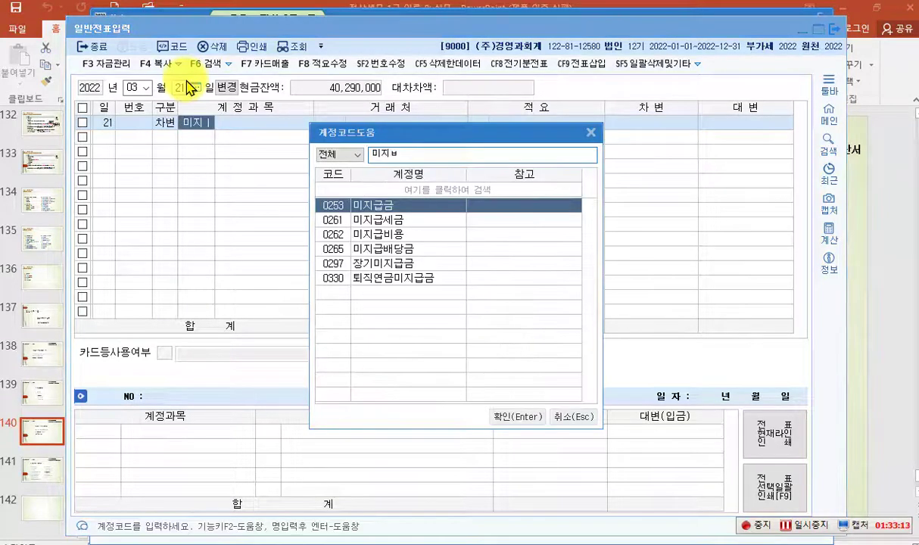
key("BackSpace")
key("Escape")
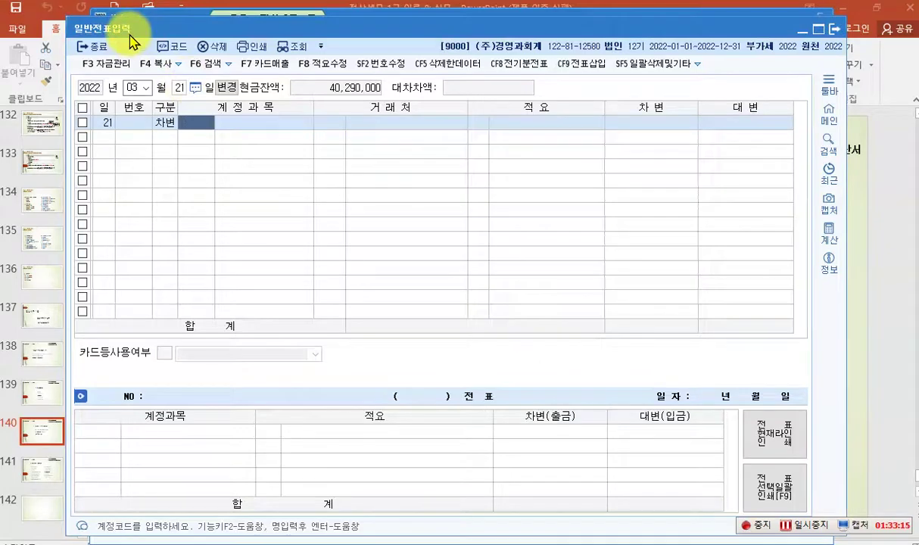
Assign account 0265 미지급배당금 to the March 21 debit line and enter 20,000,000.
type("미지급")
key("Return")
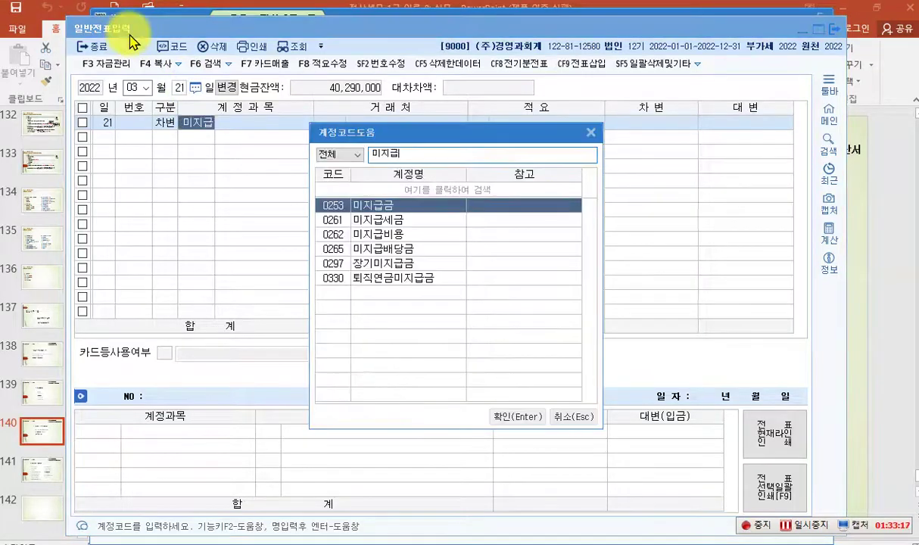
key("Down")
key("Down")
key("Down")
key("Return")
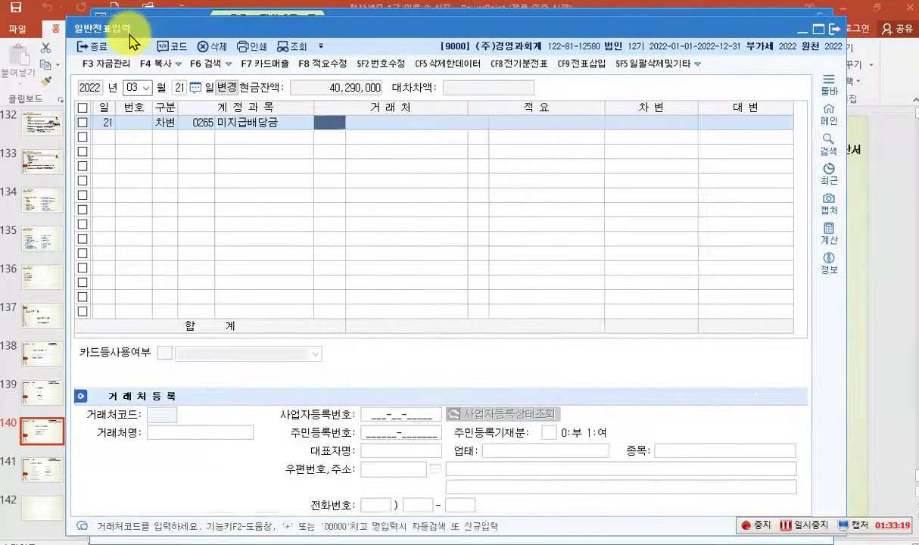
key("Return")
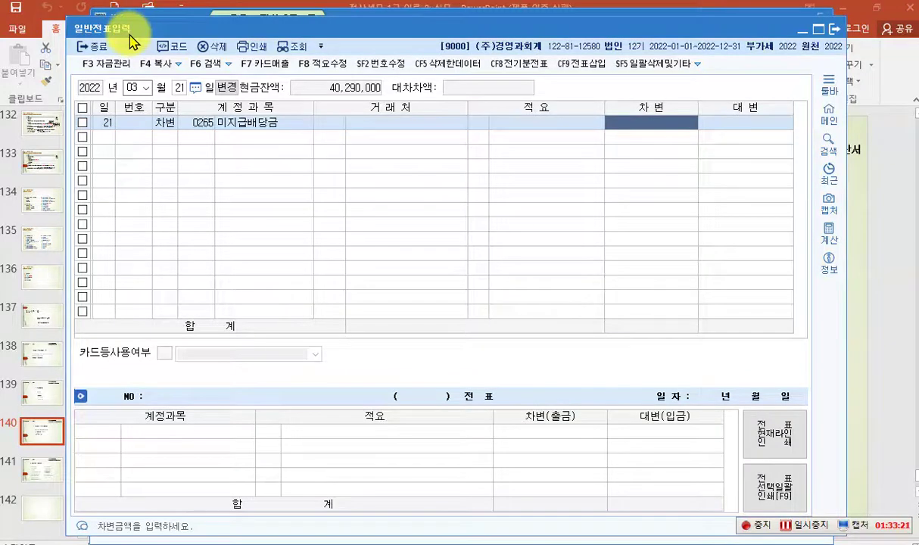
type("20,000,000")
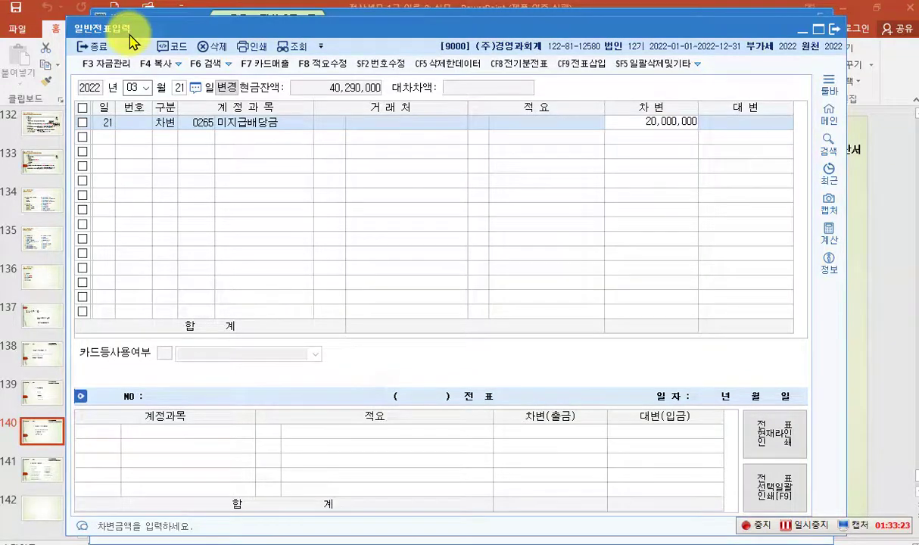
key("Return")
Add a credit line for 0254 예수금 of 3,080,000 to the March 21 voucher.
type("4")
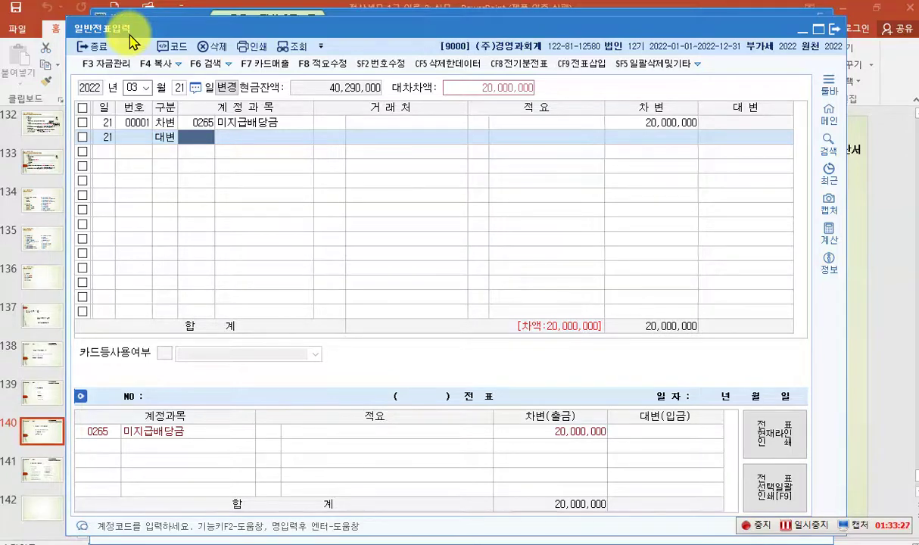
type("254")
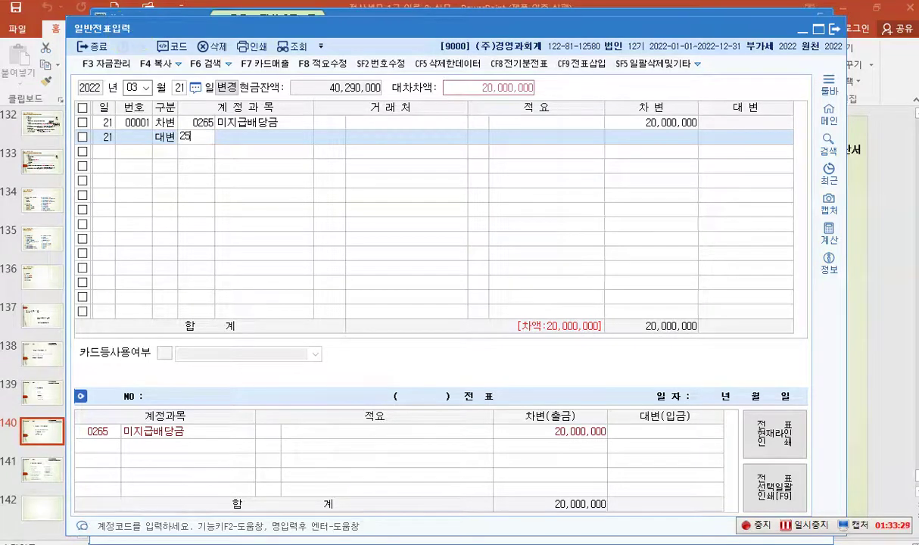
key("Return")
key("Return")
key("Return")
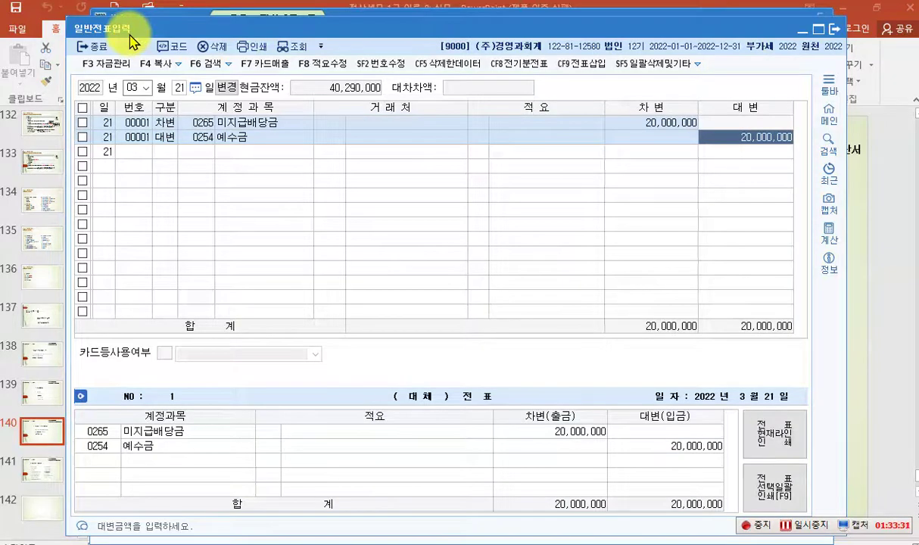
type("3080000")
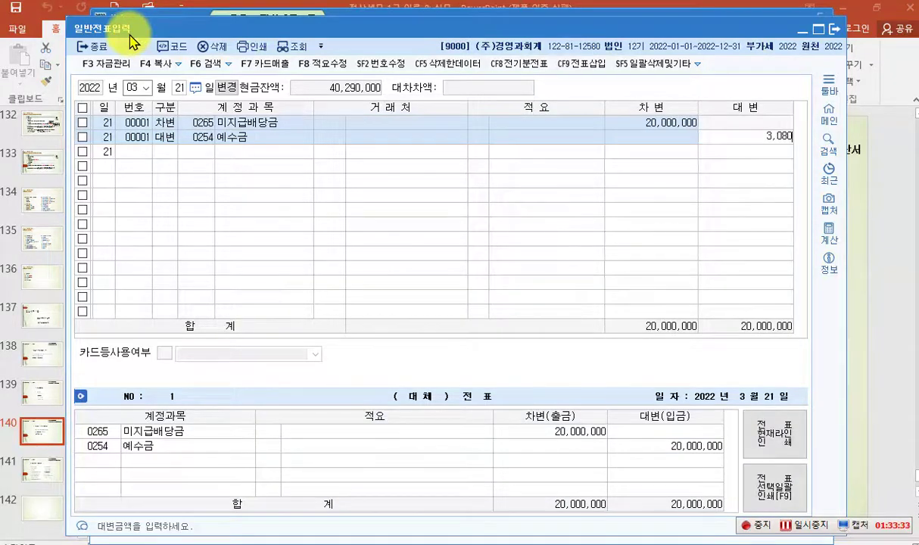
key("Return")
Complete the March 21 voucher with a credit line for 0103 보통예금 of 16,920,000.
type("4")
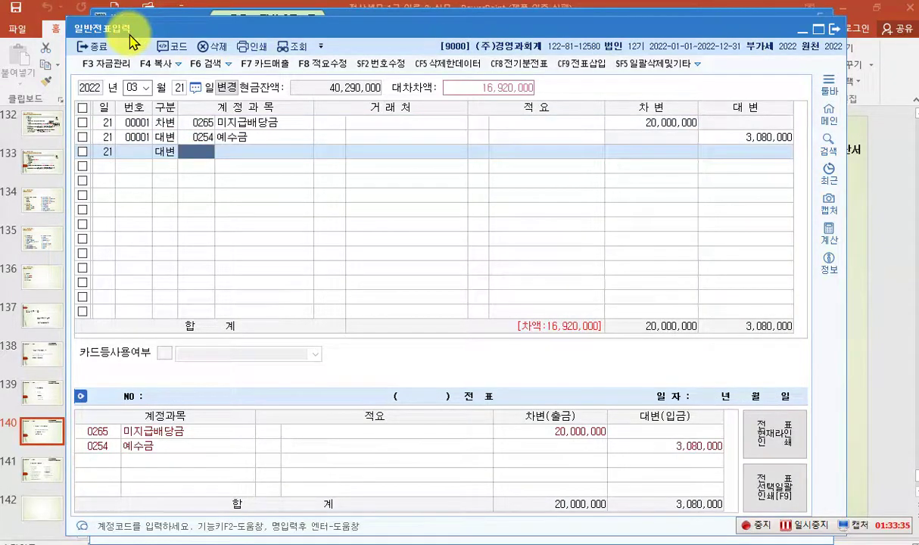
type("103")
key("Return")
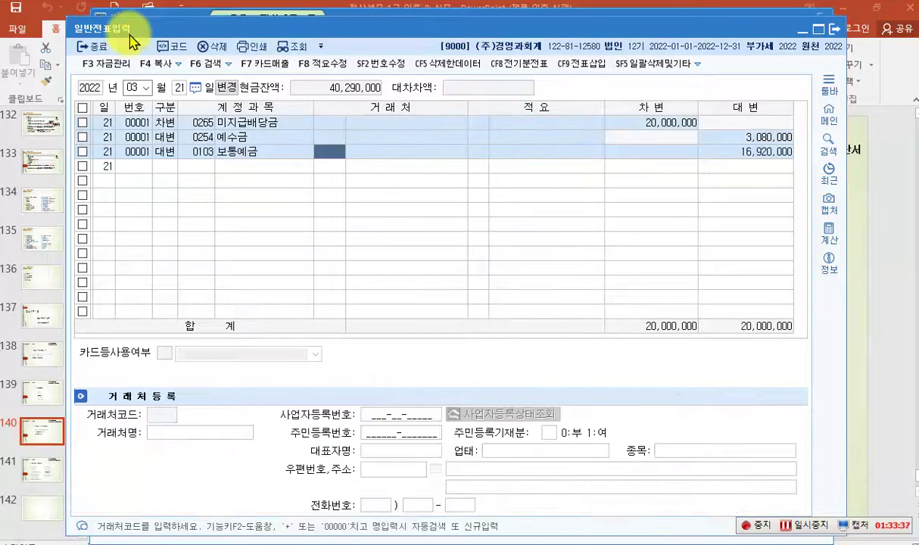
key("Return")
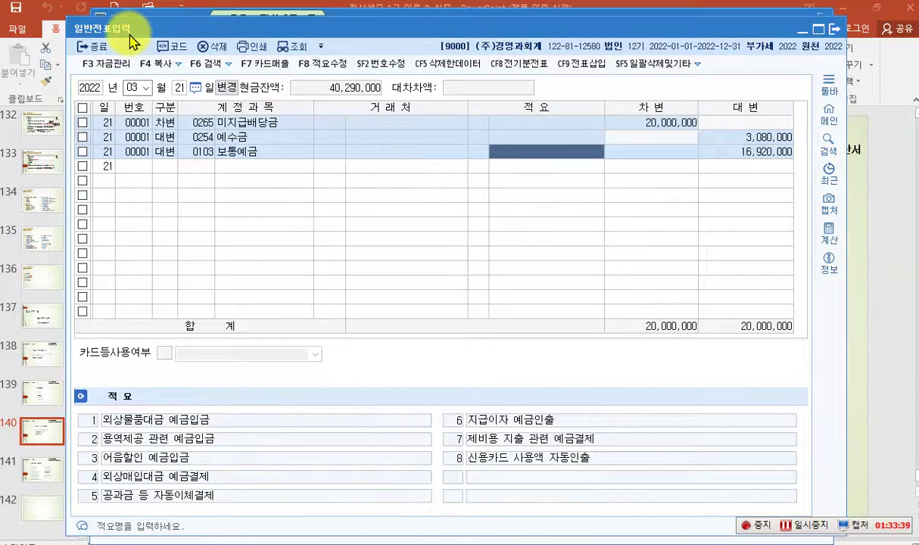
key("Return")
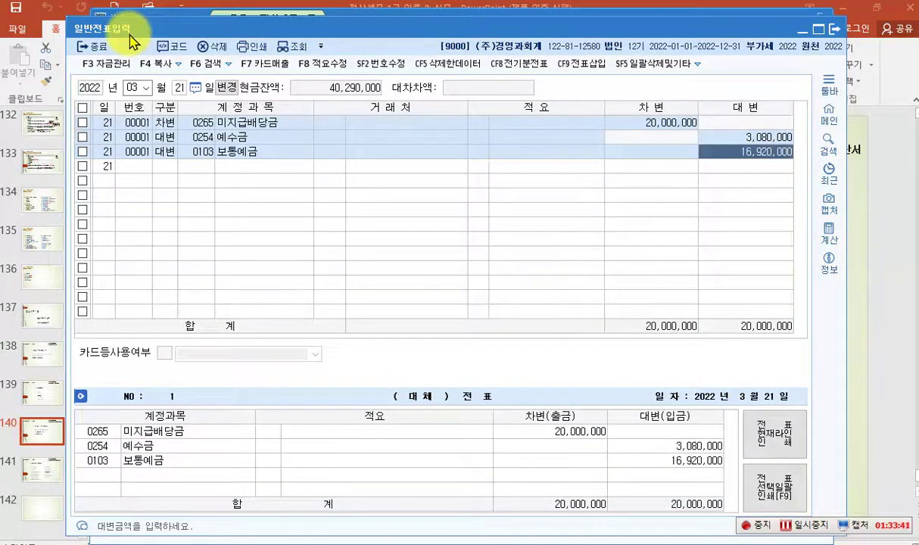